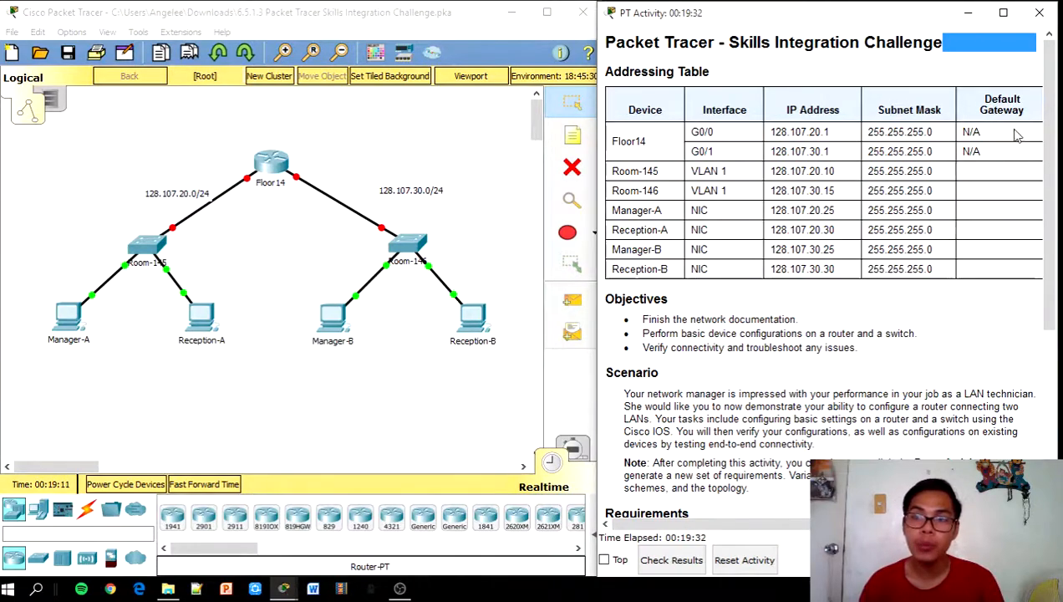
Step: Scroll the activity instructions down until the Requirements section is visible
scroll(1038, 166, "down", 1)
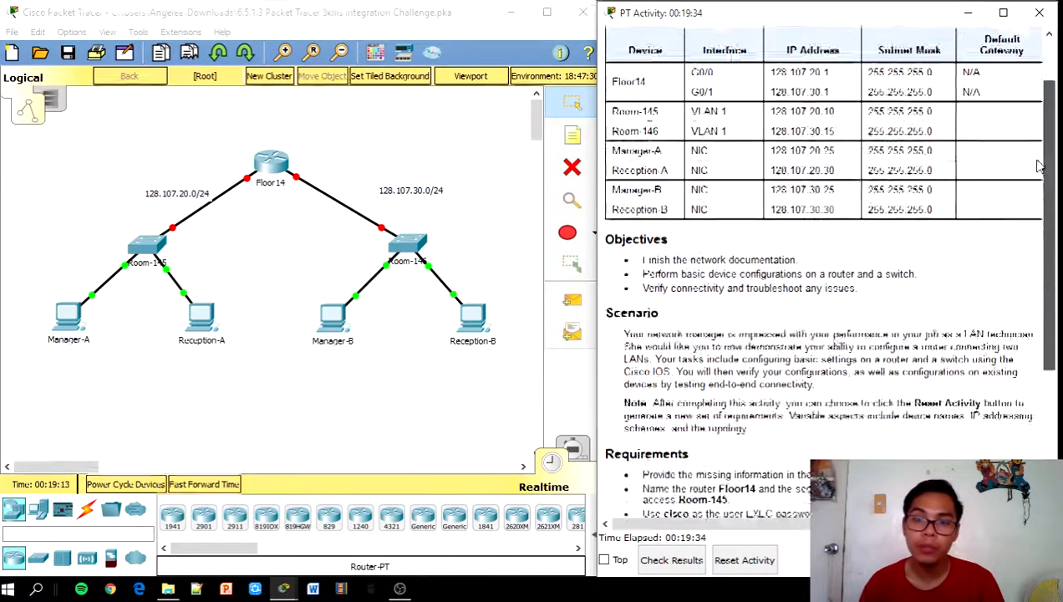
scroll(1039, 165, "down", 3)
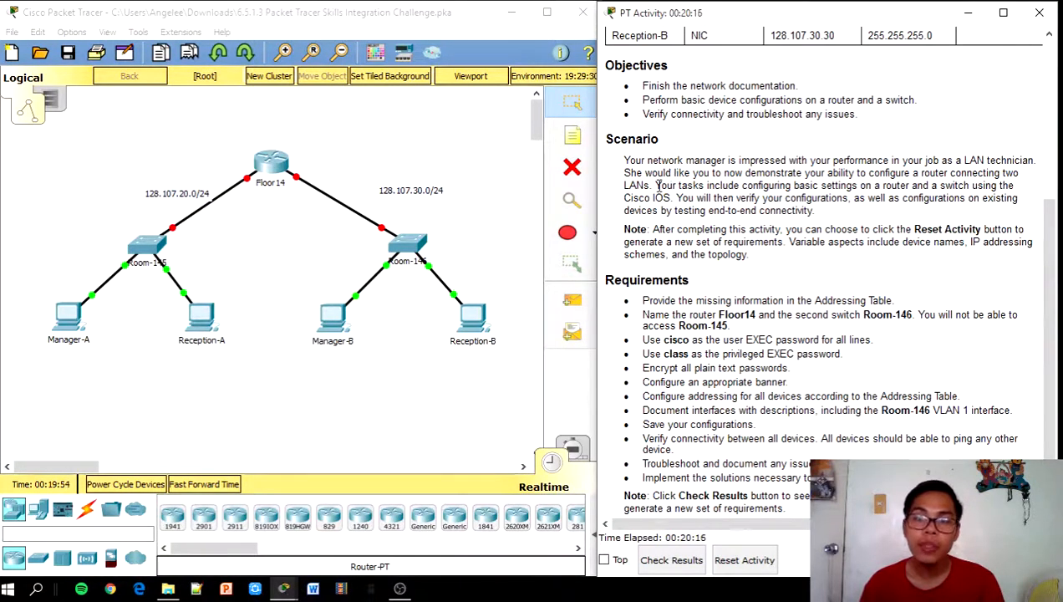
Step: Switch briefly to the recording app and back, then scroll the instructions up to the Addressing Table
scroll(659, 184, "down", 1)
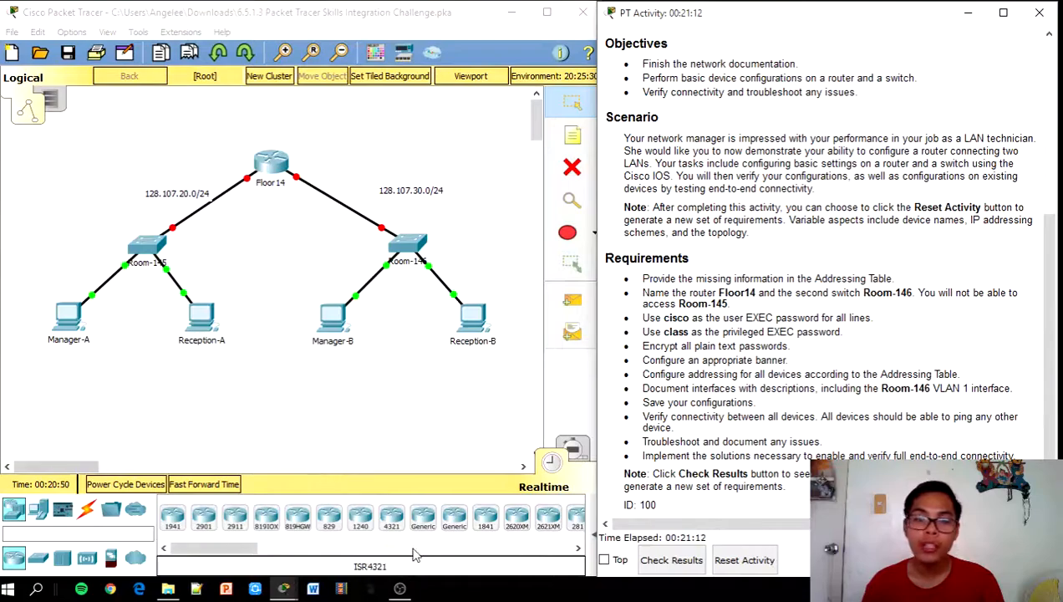
left_click(399, 588)
left_click(402, 588)
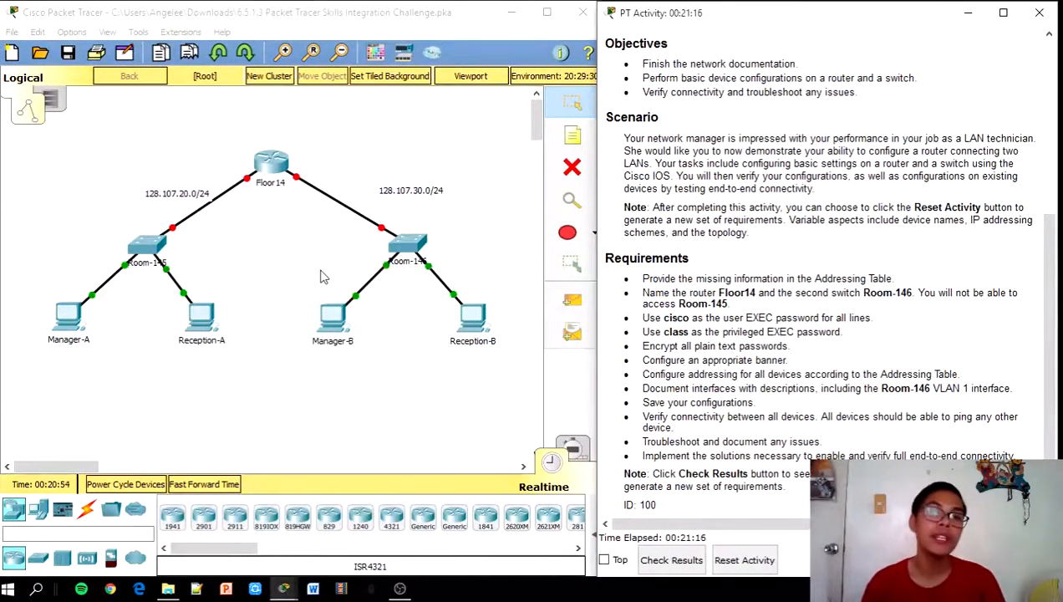
scroll(792, 212, "up", 5)
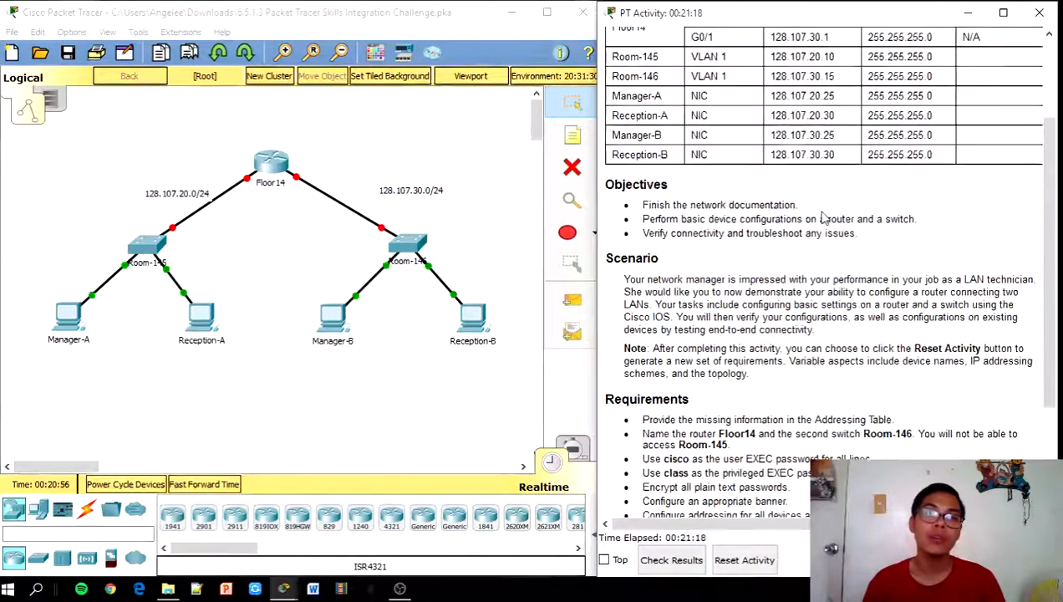
Step: Open the Floor14 router's CLI and enter privileged and global configuration mode
left_click(273, 162)
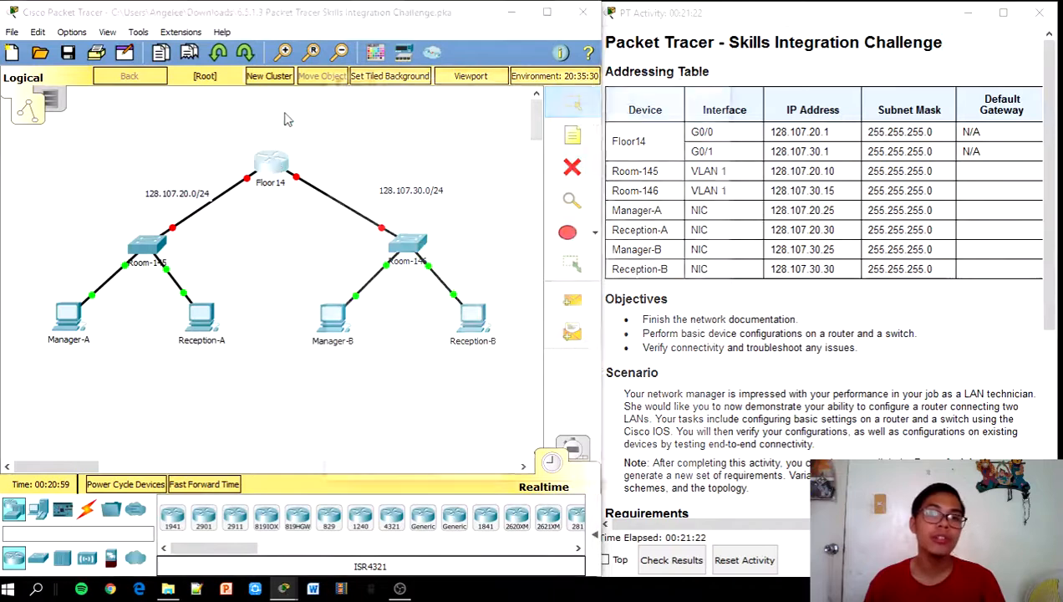
left_click(433, 106)
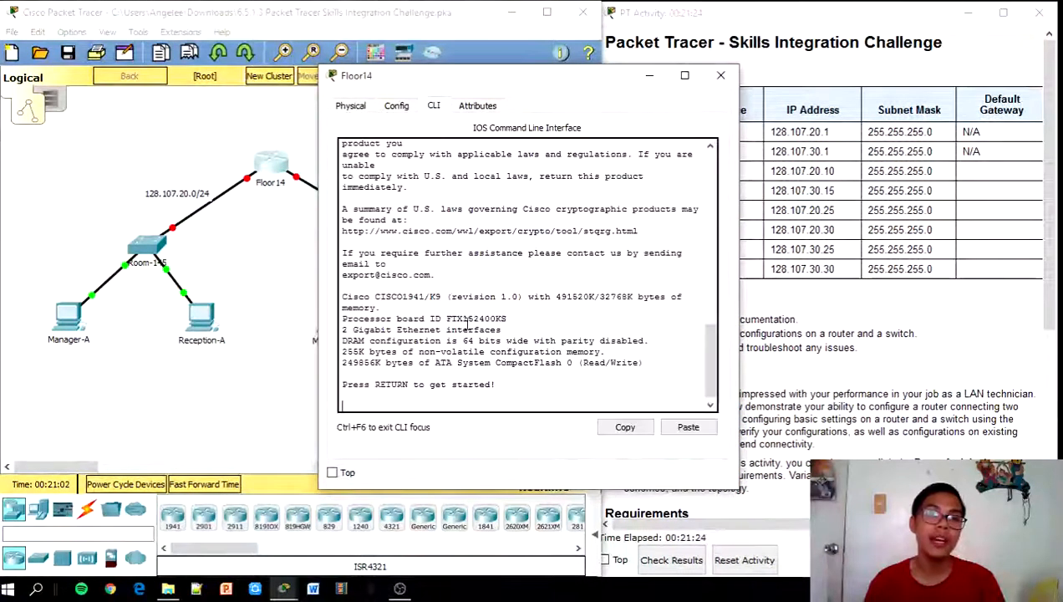
key("Return")
key("Return")
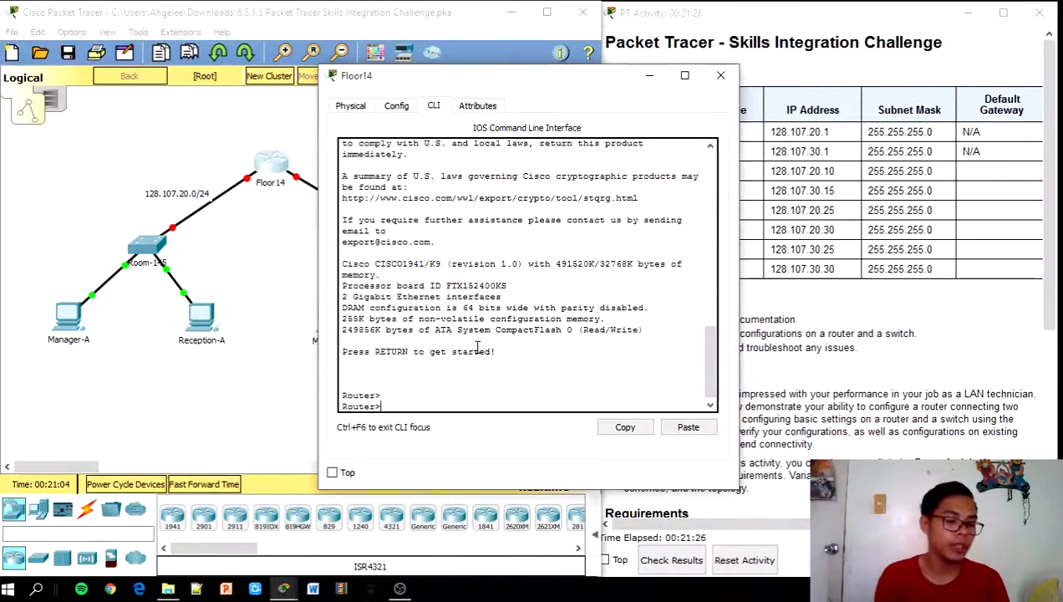
type("enabl")
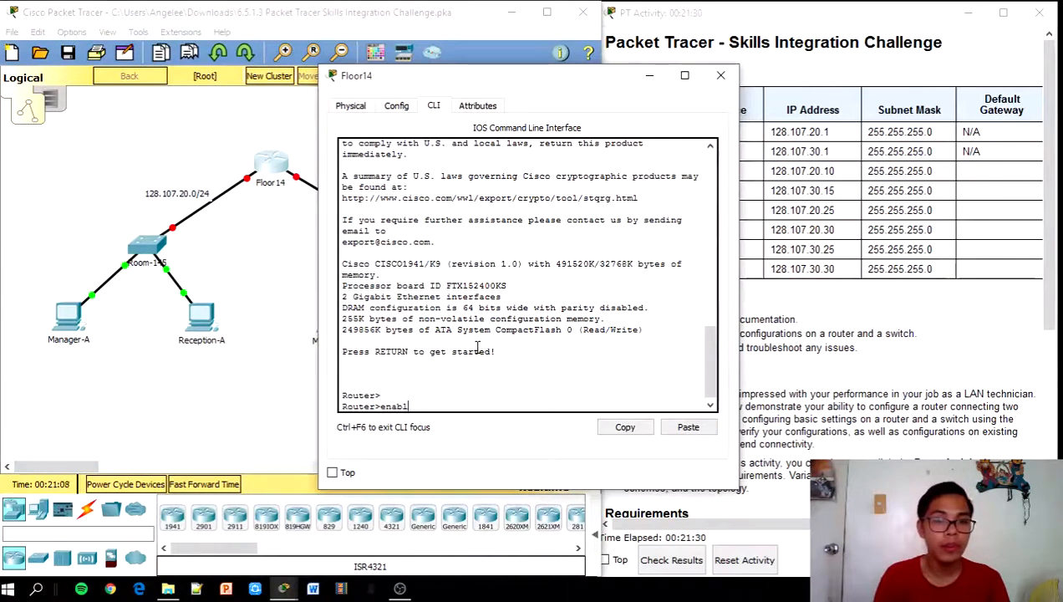
type("e")
key("Return")
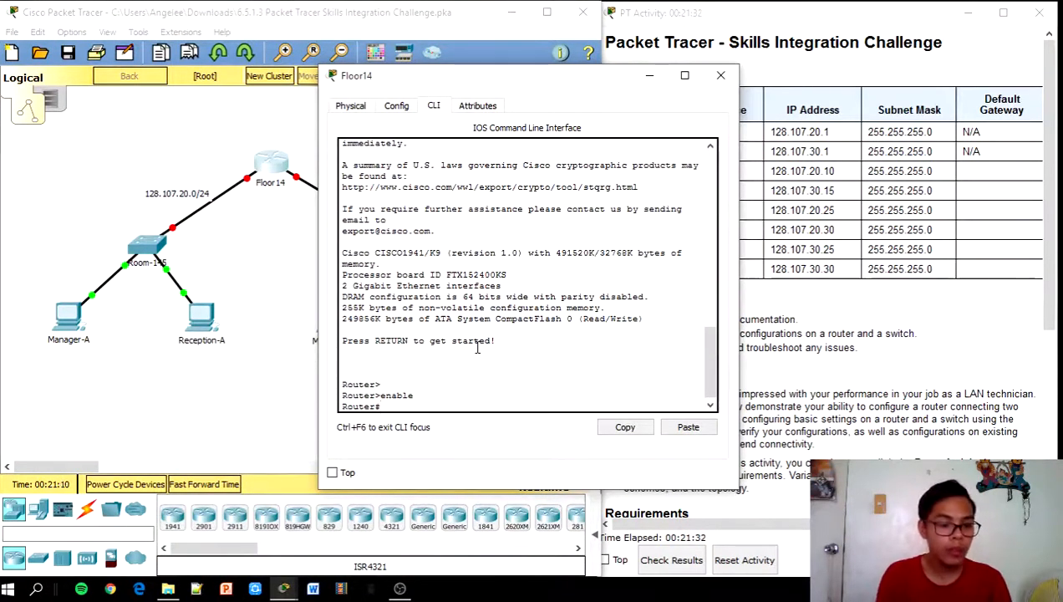
type("config")
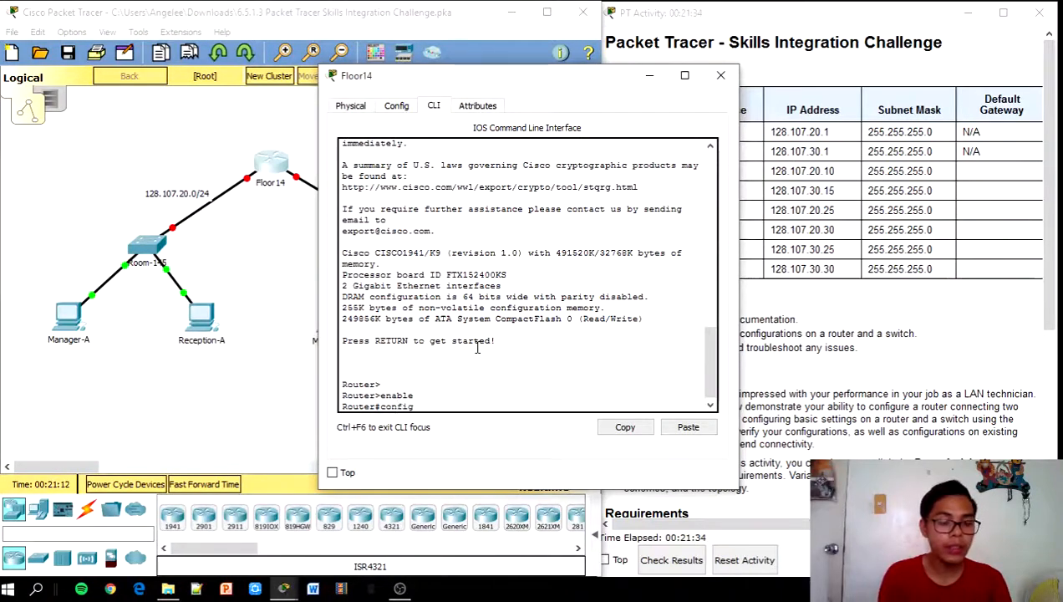
type(" t")
key("Return")
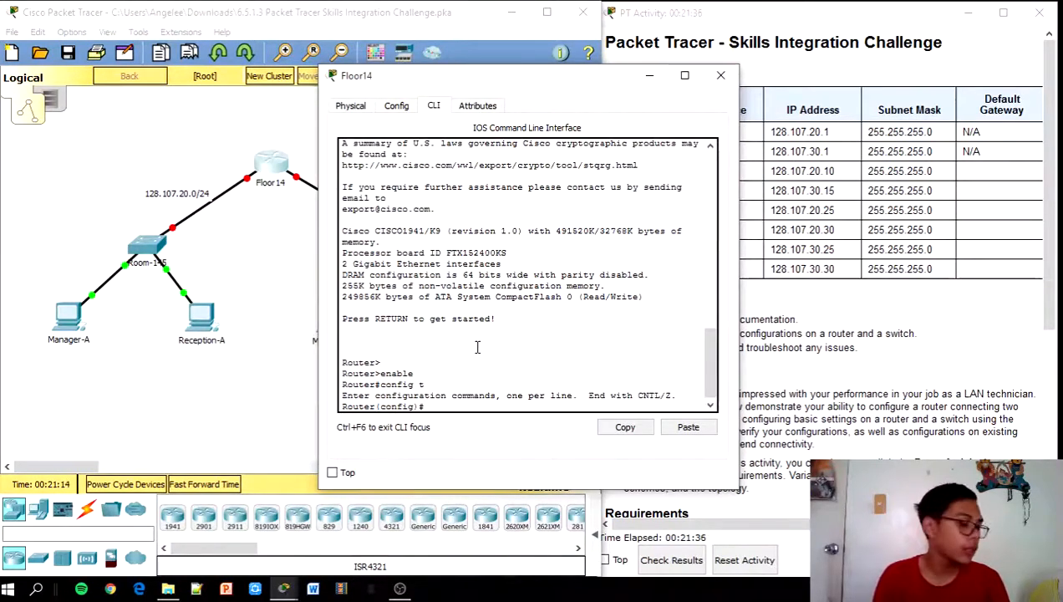
Step: Set the router's hostname to Floor14
type("ho")
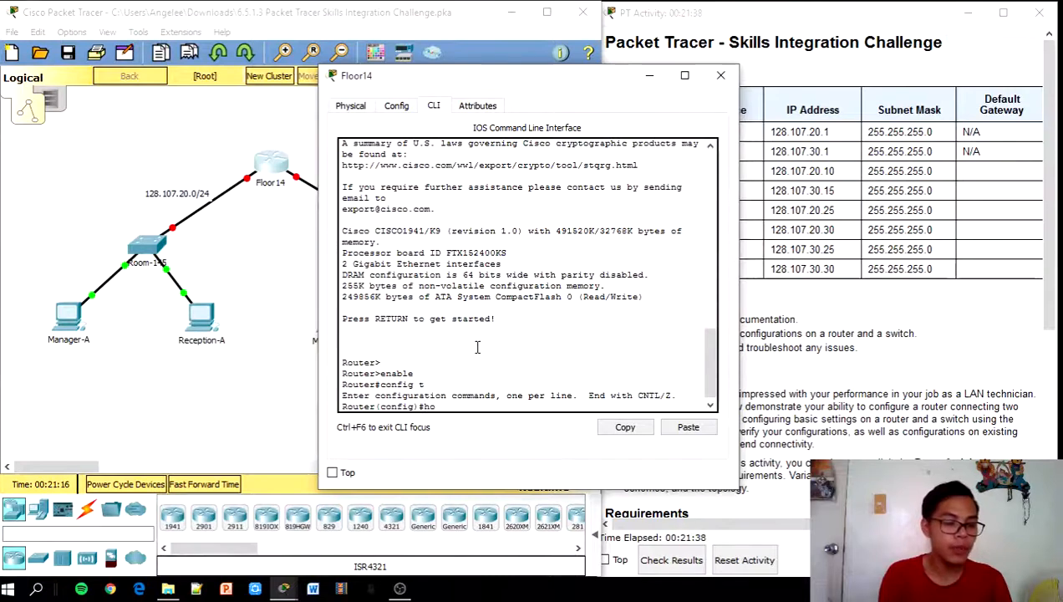
type("stname")
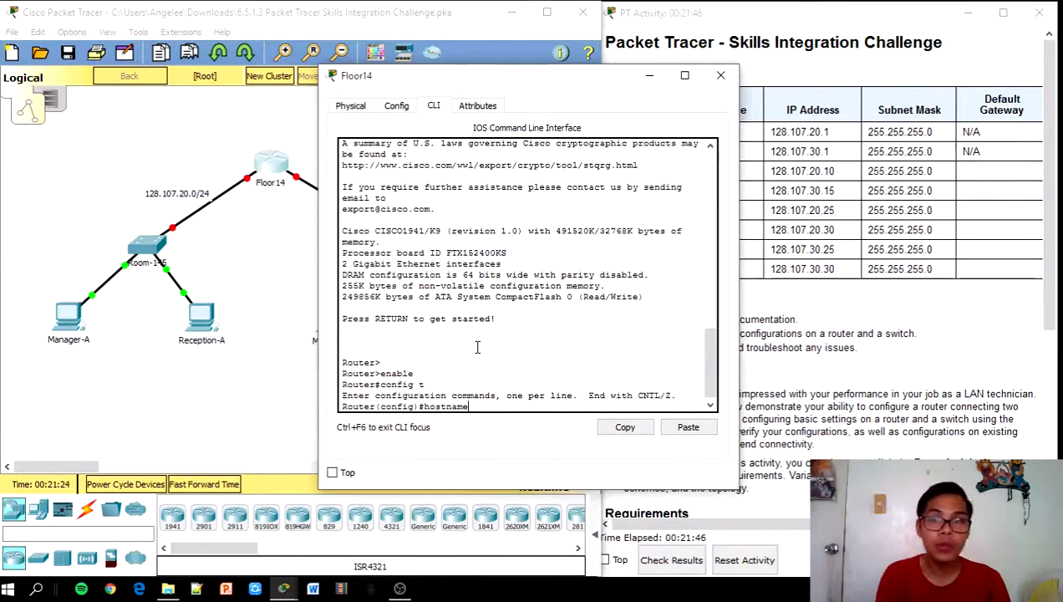
left_click_drag(532, 83, 395, 84)
scroll(899, 276, "down", 3)
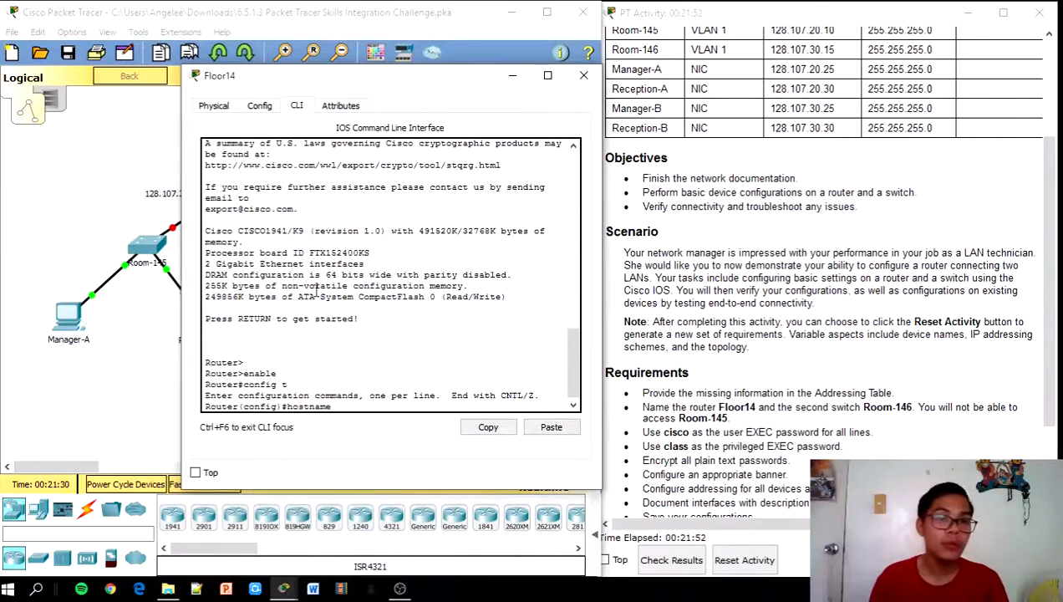
type("F")
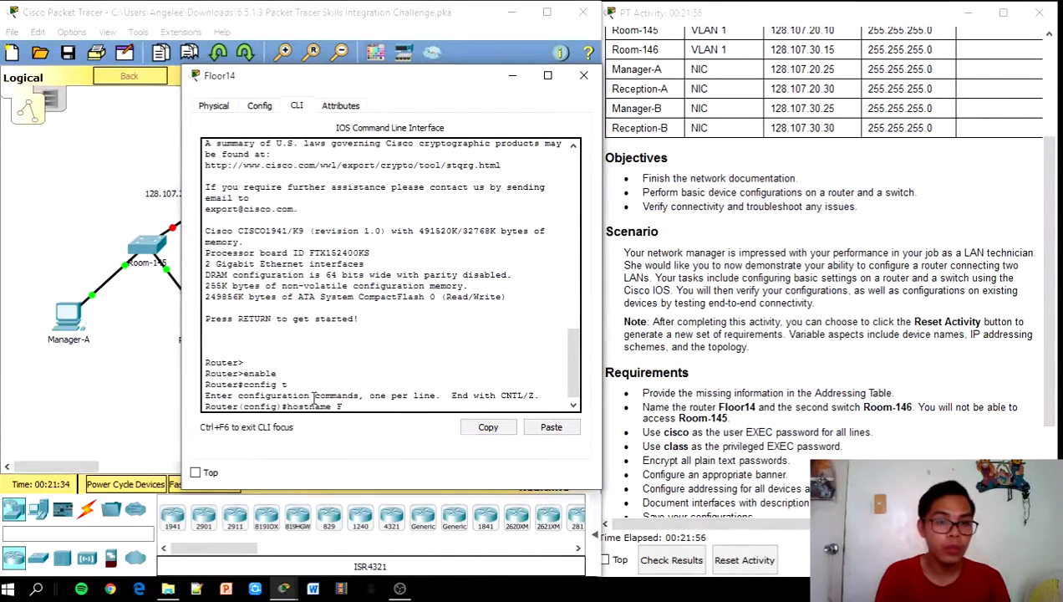
type("oloor")
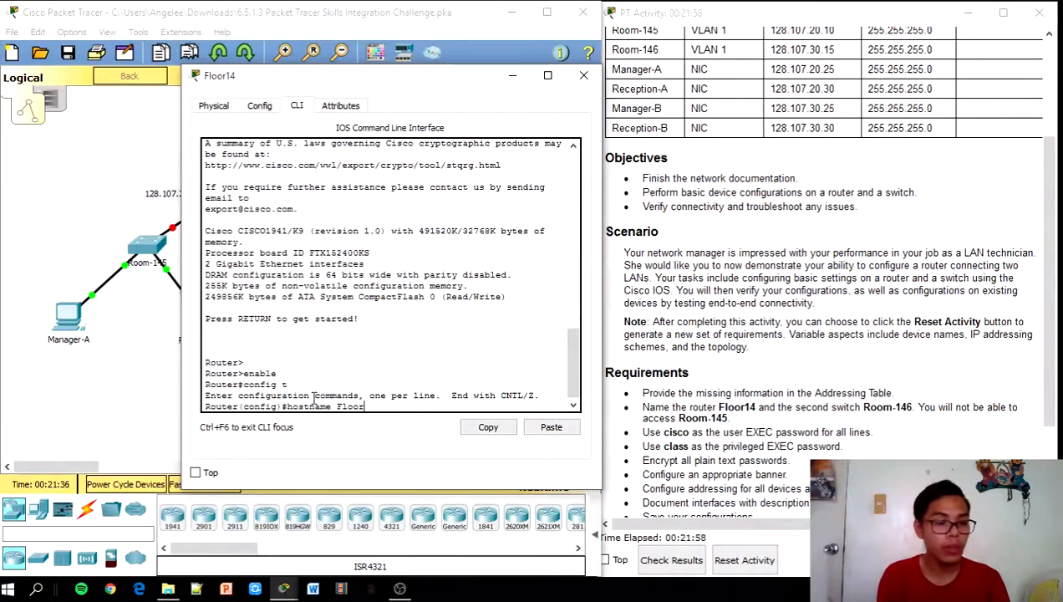
type("14")
key("Return")
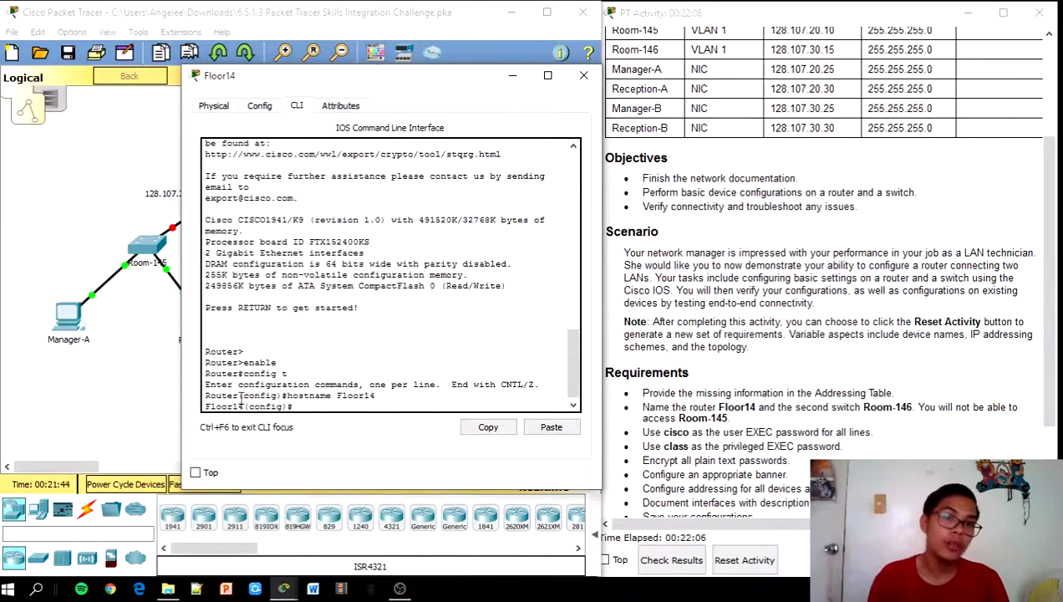
left_click(132, 180)
Step: Open the second switch's CLI and enter privileged mode, correcting the mistyped enable command
left_click(408, 253)
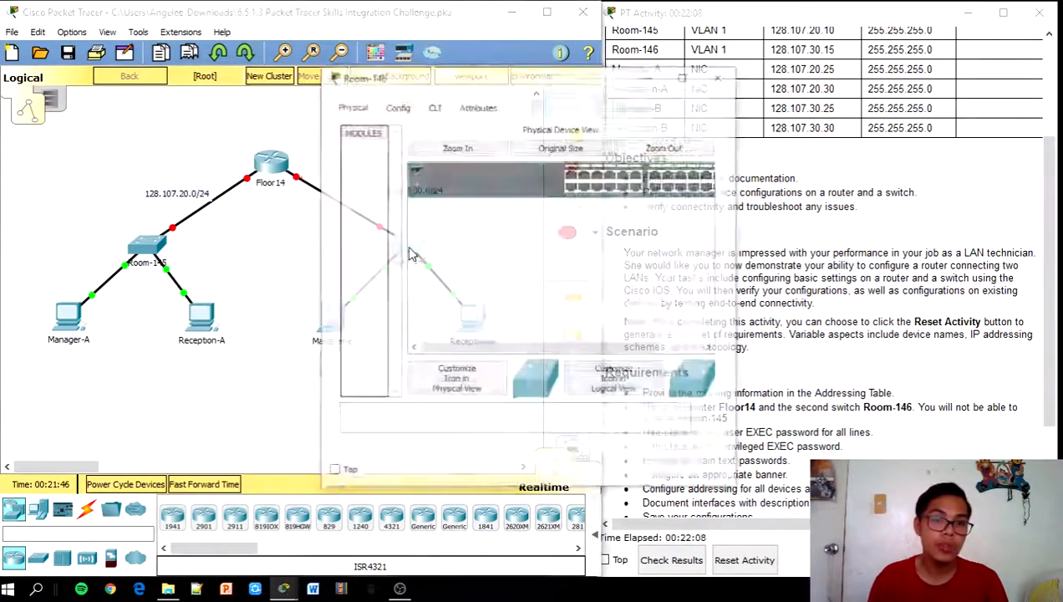
left_click(433, 107)
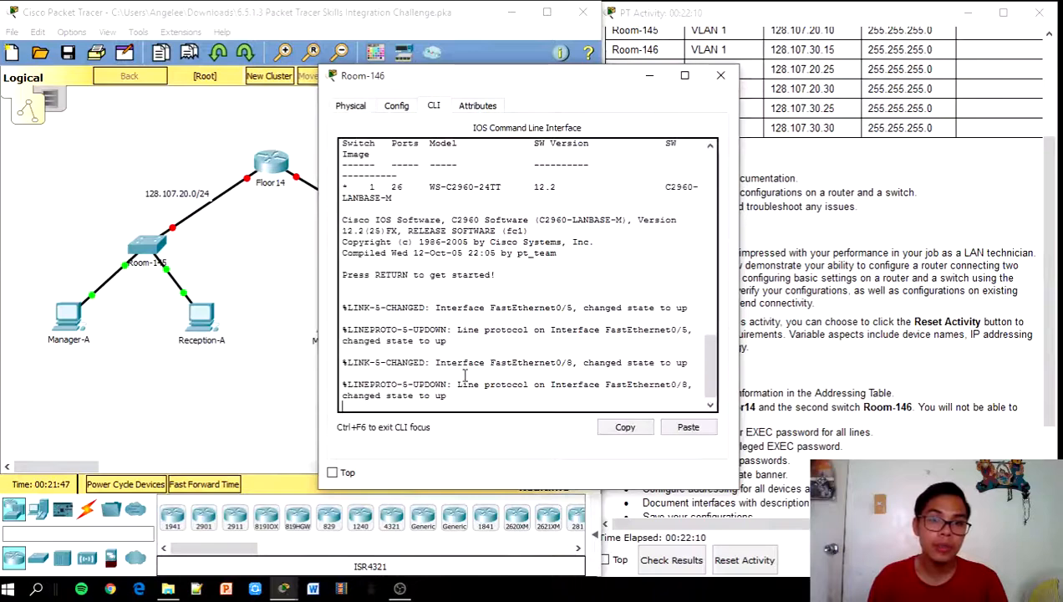
key("Return")
key("Return")
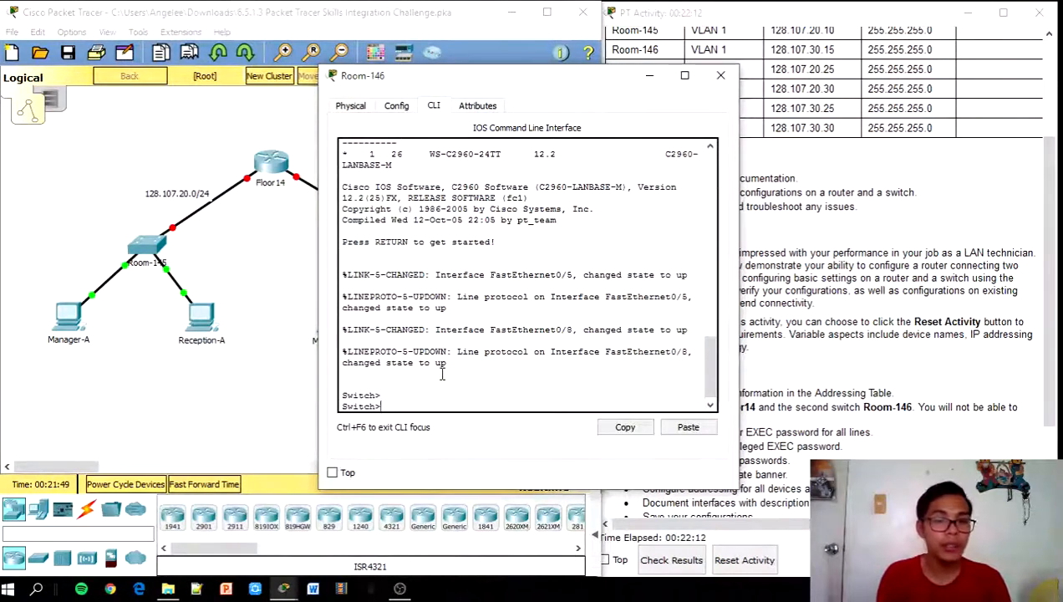
type("enacle")
key("Return")
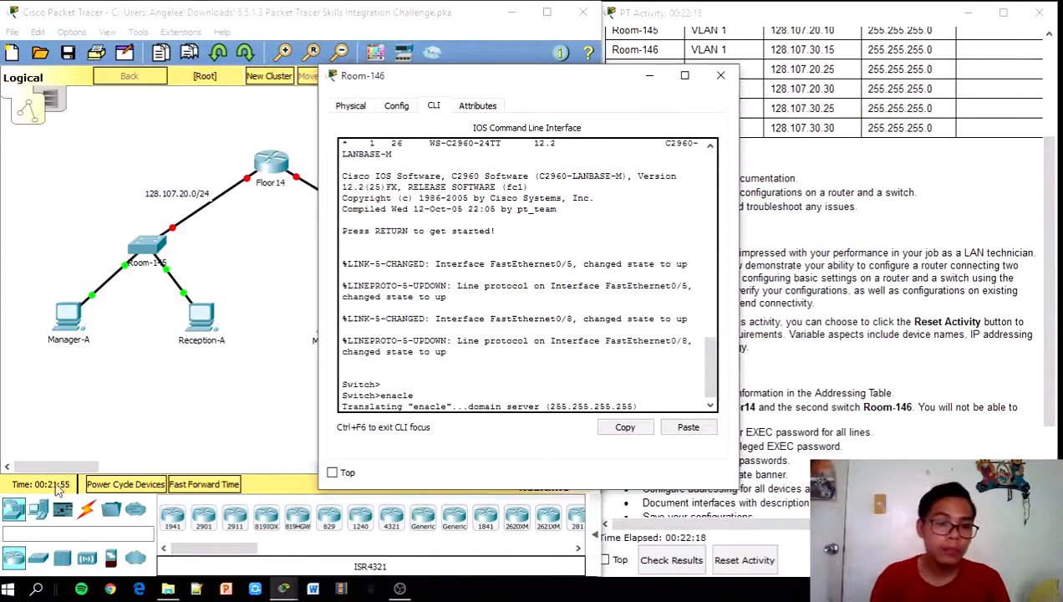
left_click(179, 485)
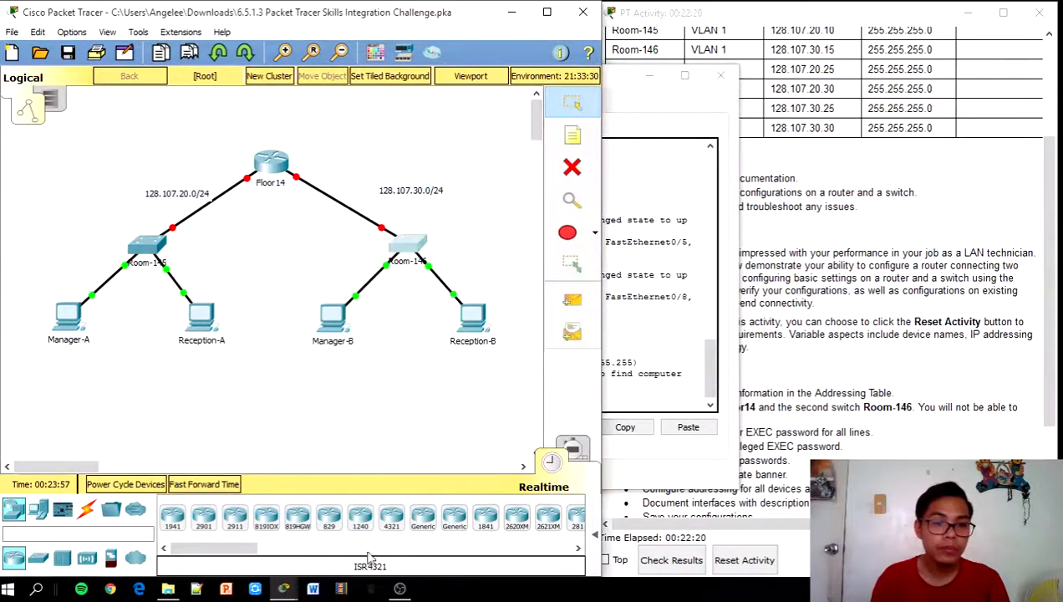
left_click(668, 205)
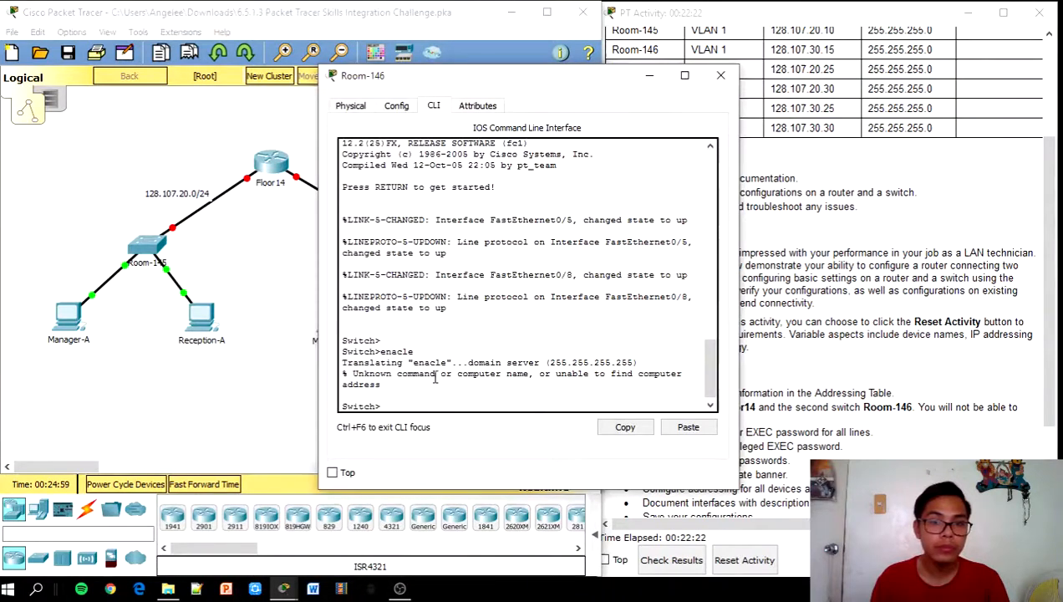
type("en")
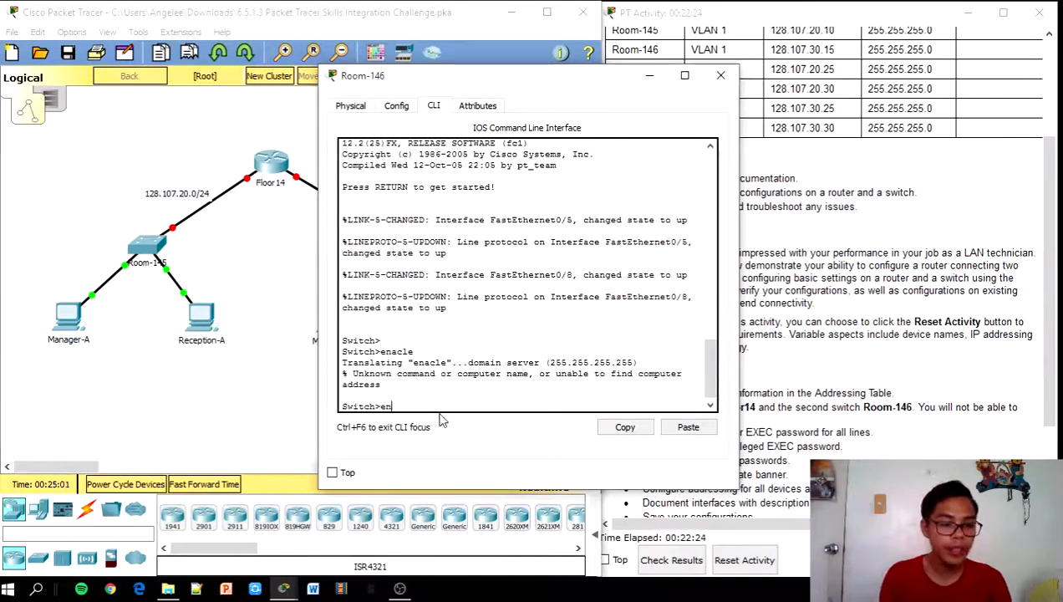
type("ac")
key("BackSpace")
key("BackSpace")
type("a")
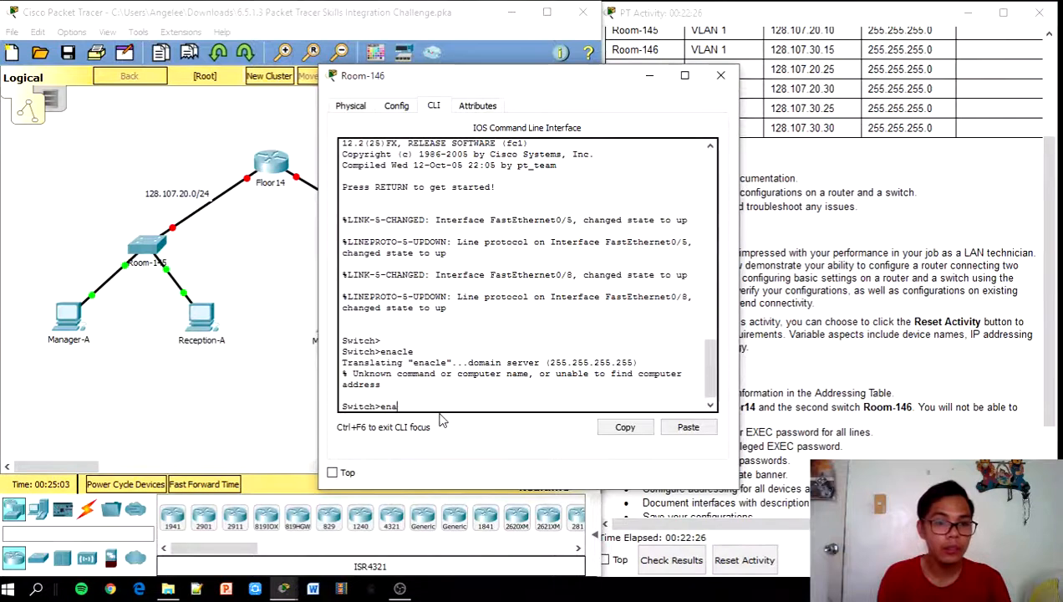
type("ble")
key("Return")
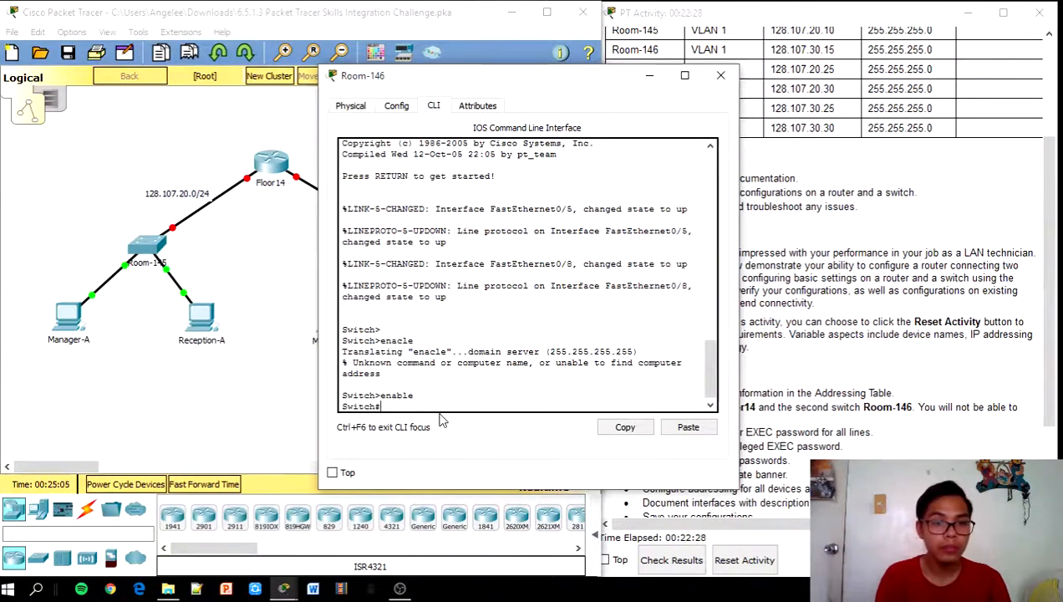
Step: Enter global configuration mode and set the switch hostname to Room-146
type("con")
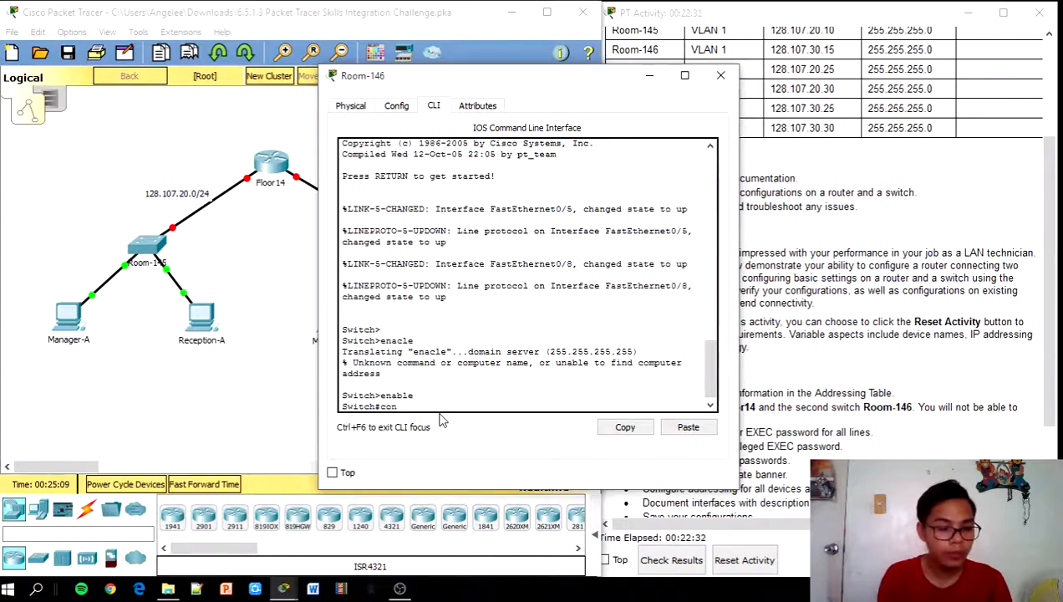
type("g fig t")
key("Return")
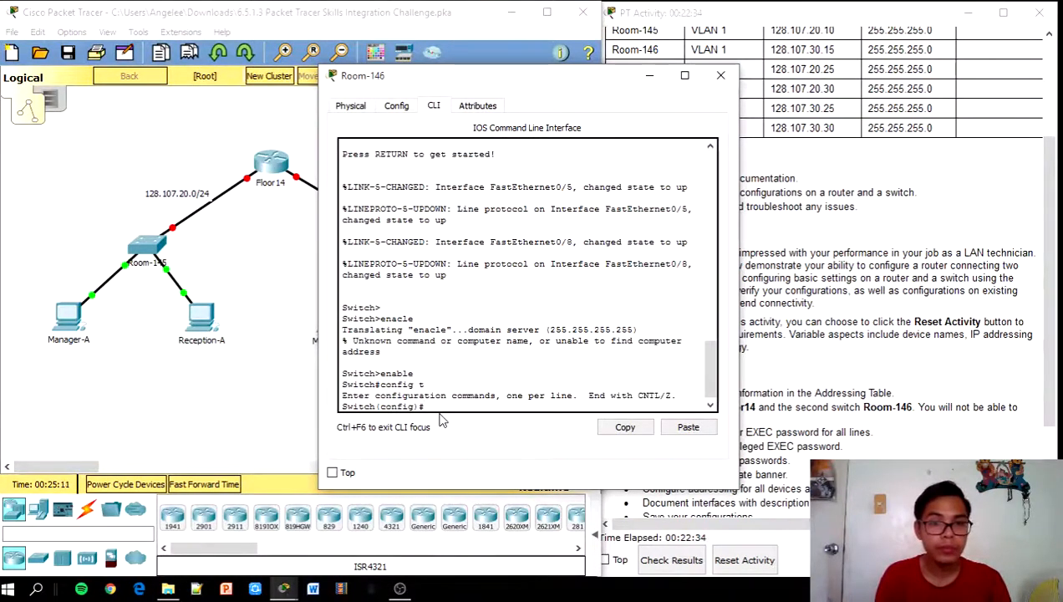
type("h")
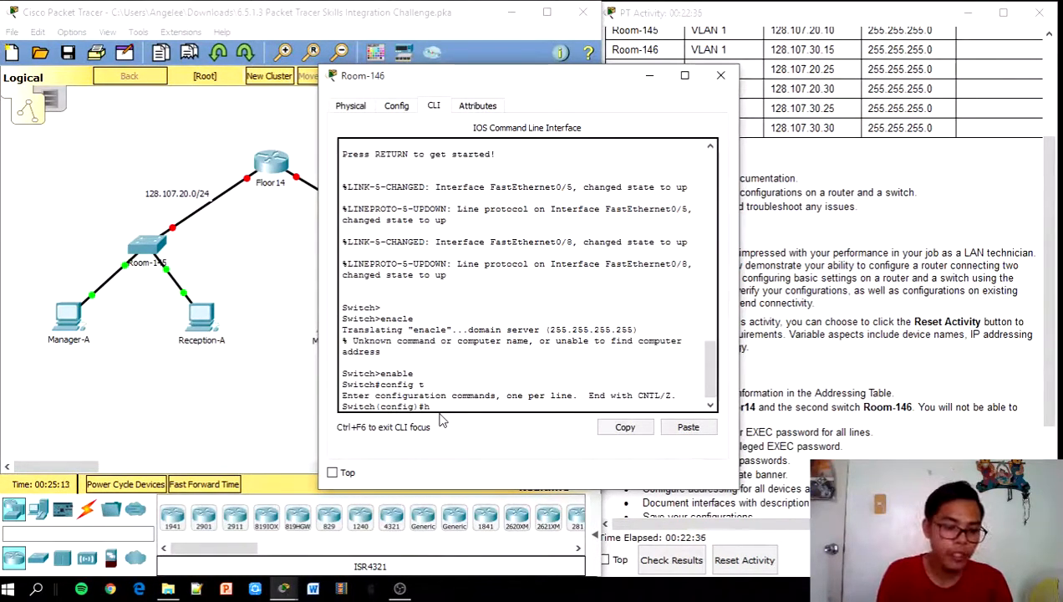
type("ostnam")
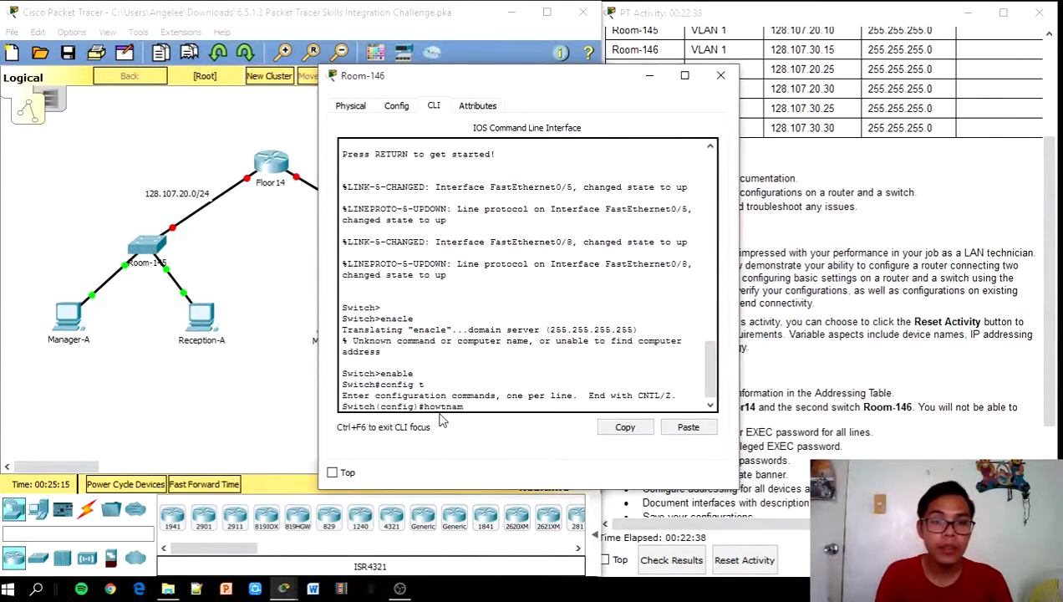
key("BackSpace")
key("BackSpace")
key("BackSpace")
key("BackSpace")
type("s")
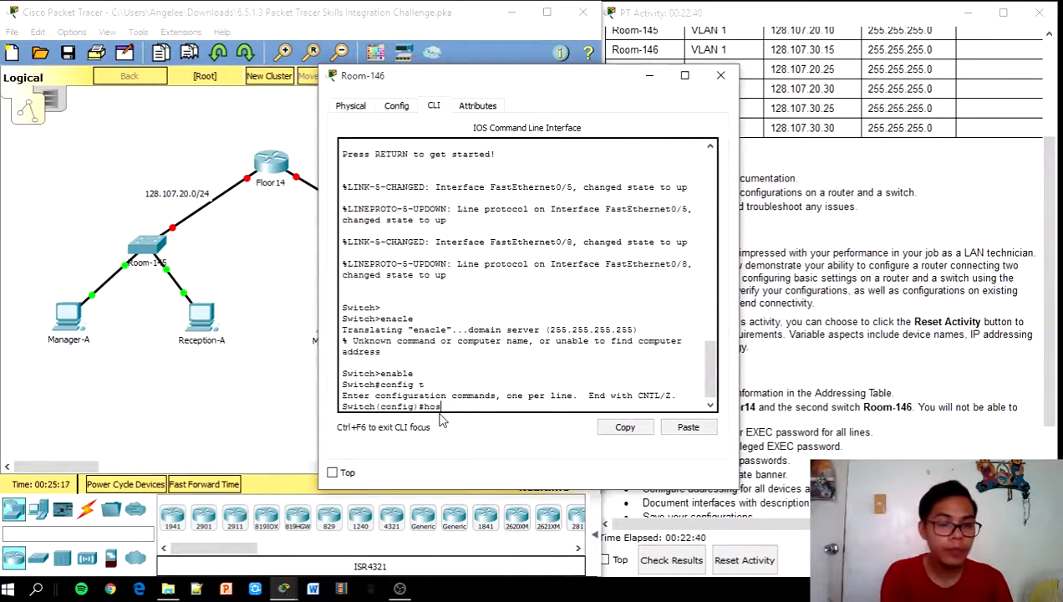
type("tname")
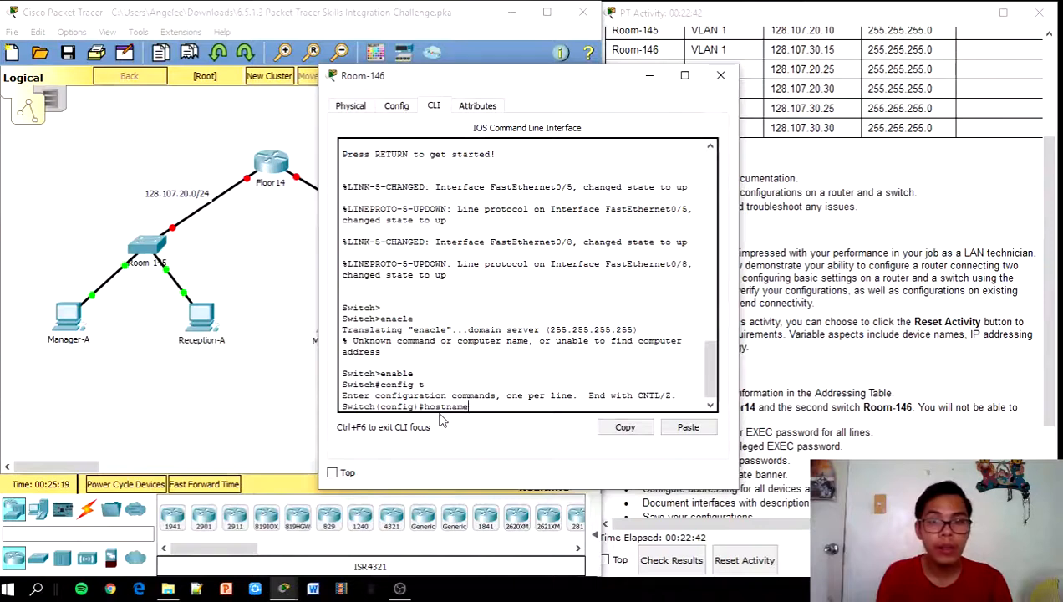
type(" Room")
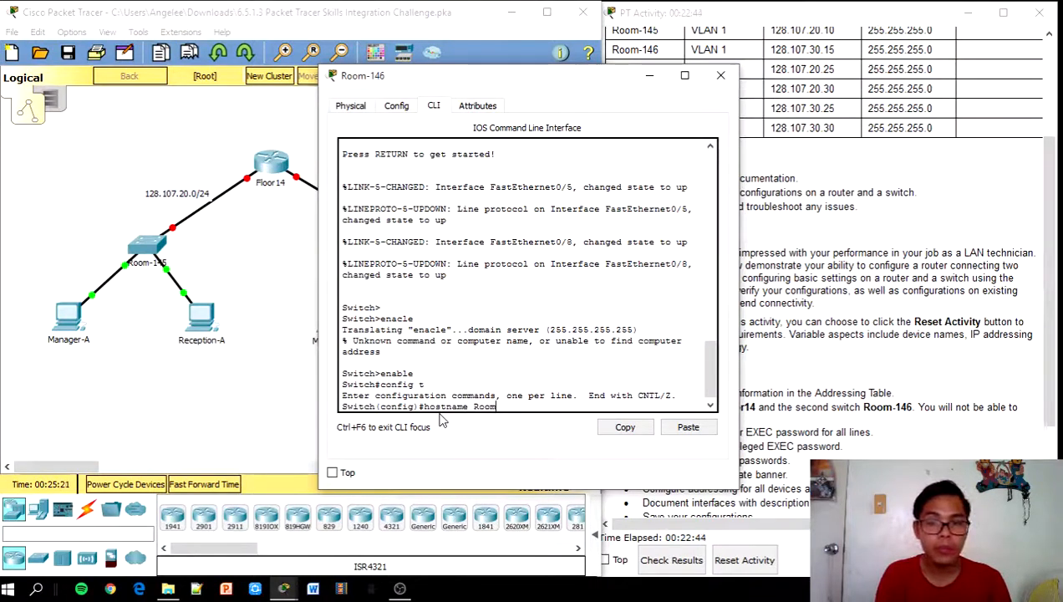
type("-146")
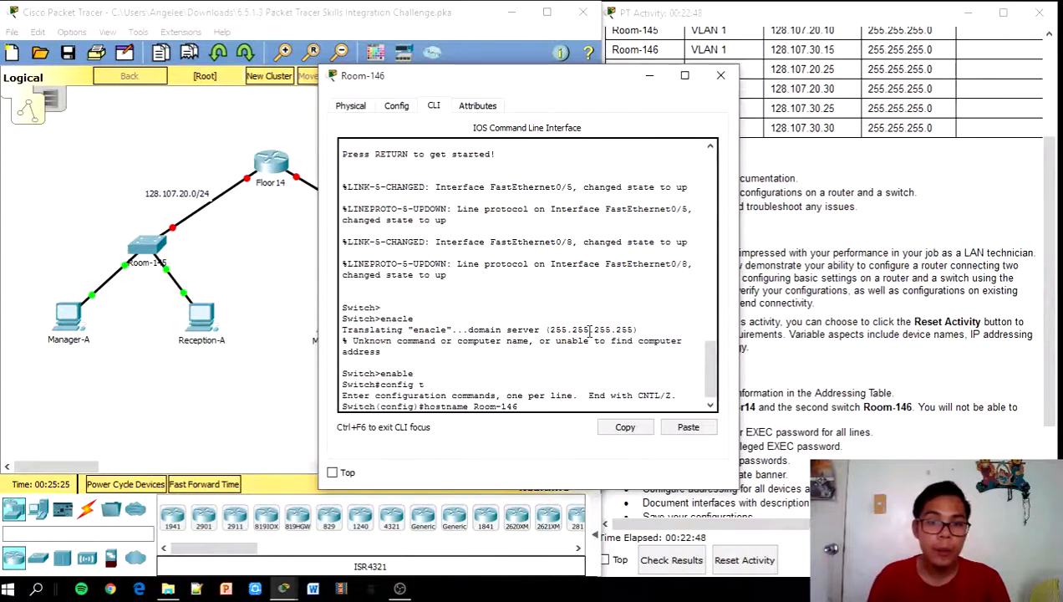
key("Return")
key("Return")
key("Return")
key("Return")
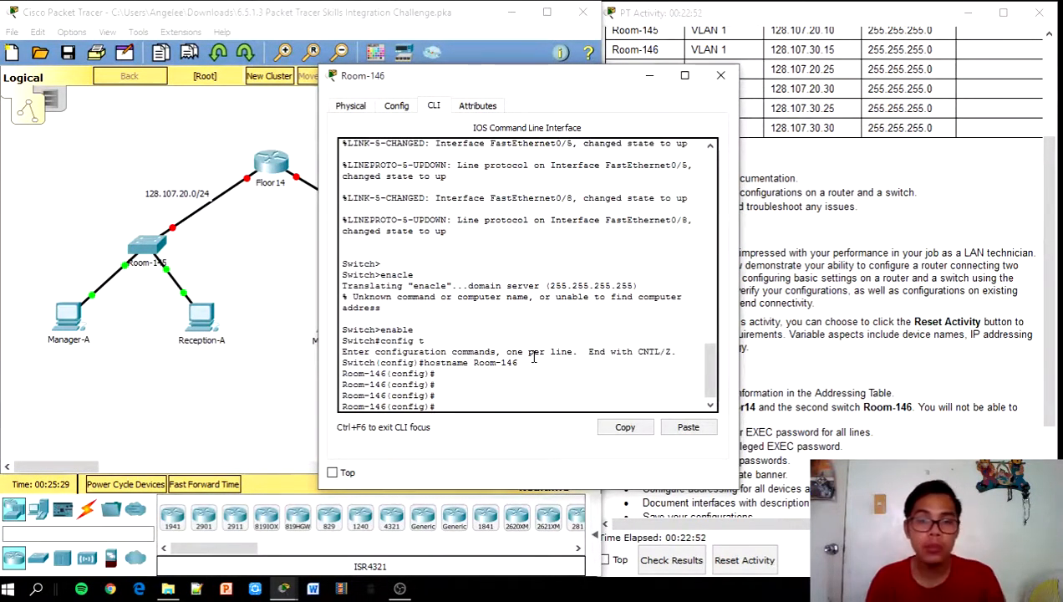
left_click(279, 233)
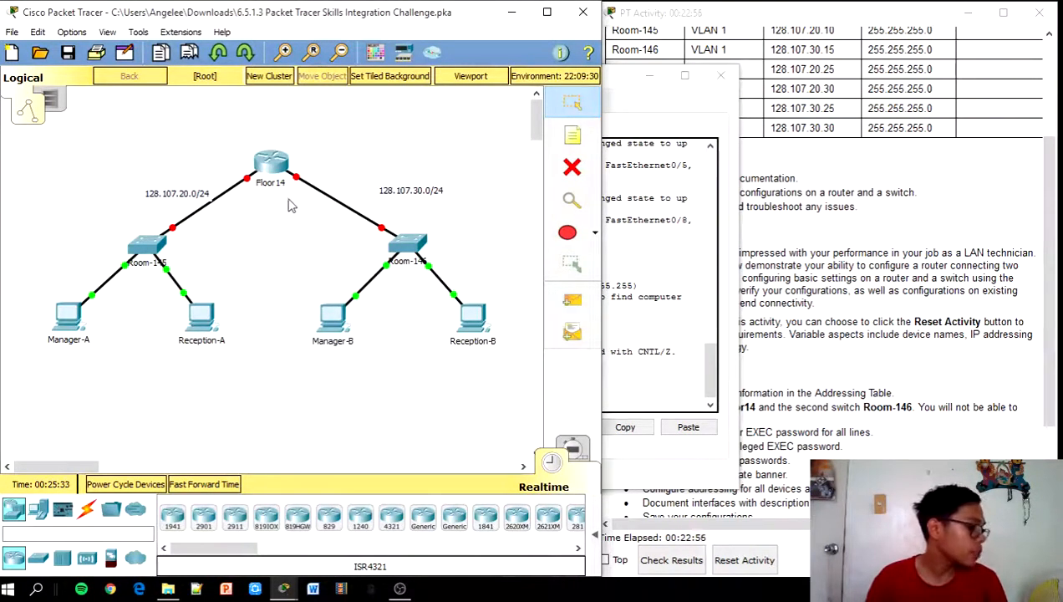
Step: On Floor14, set a password on console line 0 and require login
left_click(282, 154)
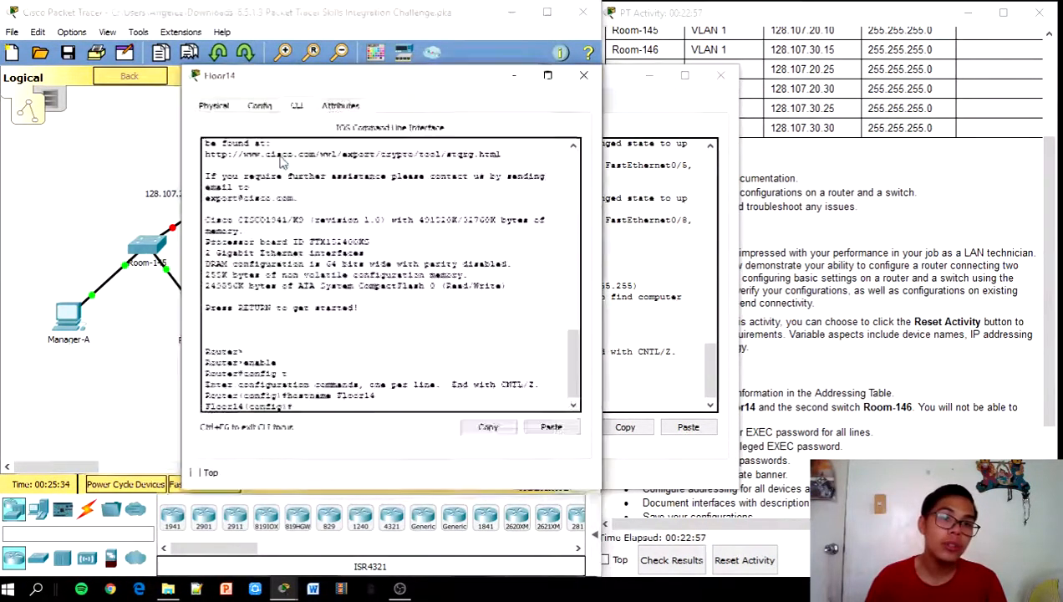
left_click(328, 404)
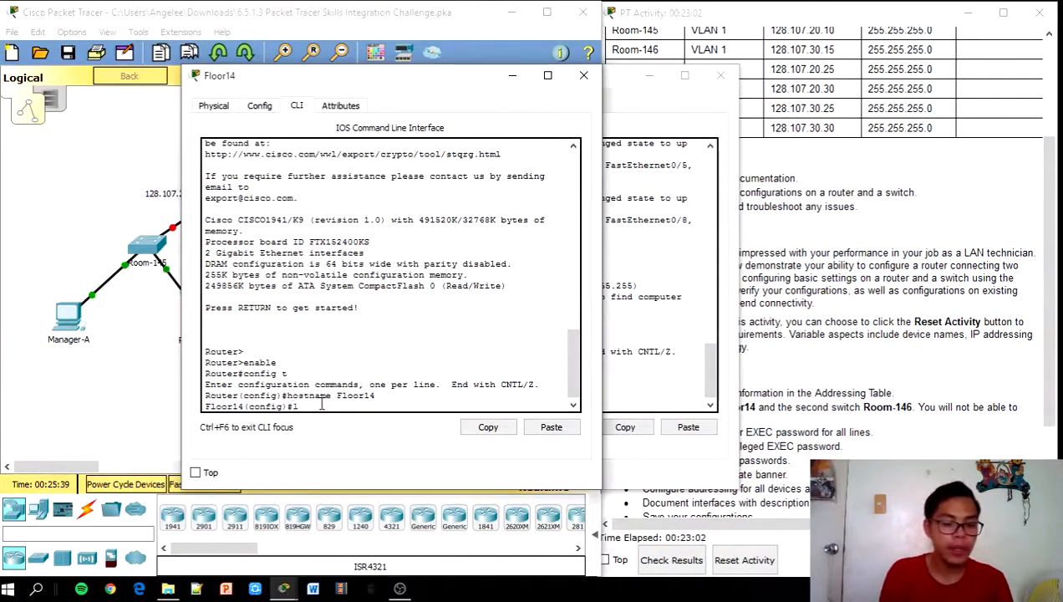
type("line console 0")
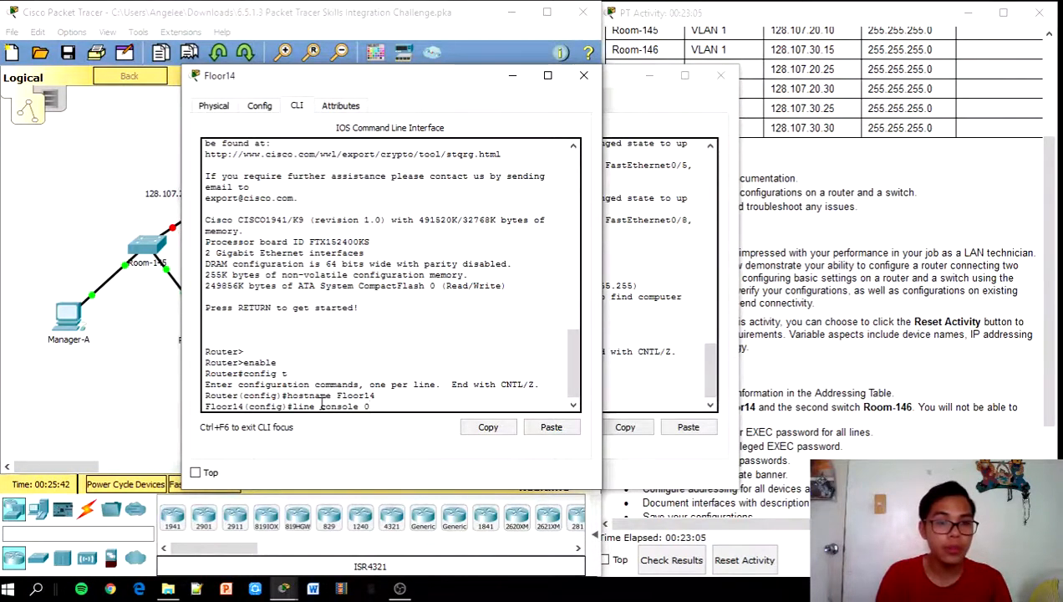
key("Return")
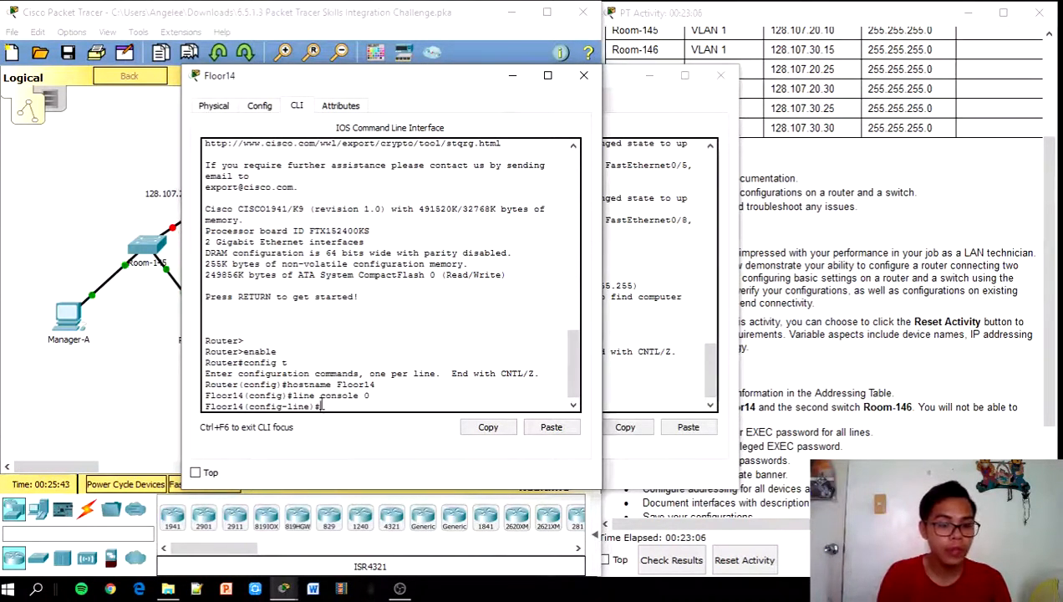
type("pass")
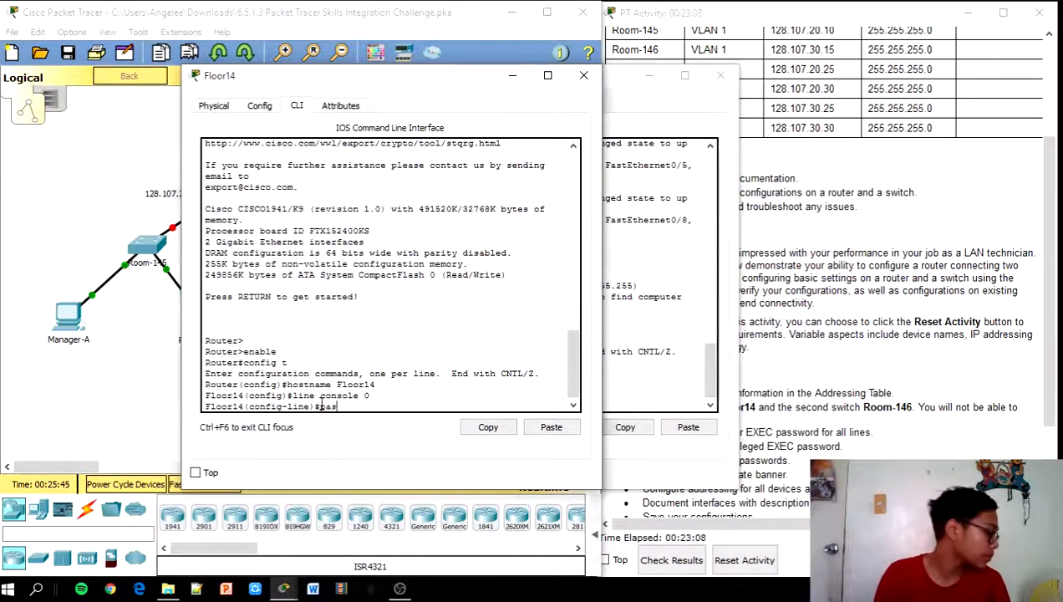
type("swo")
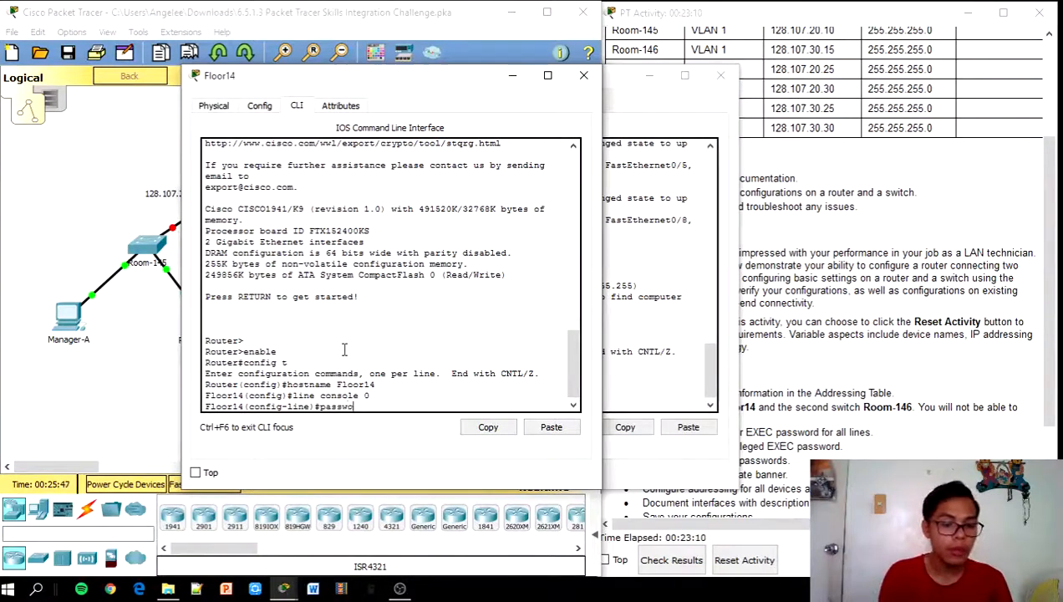
type("rd cis")
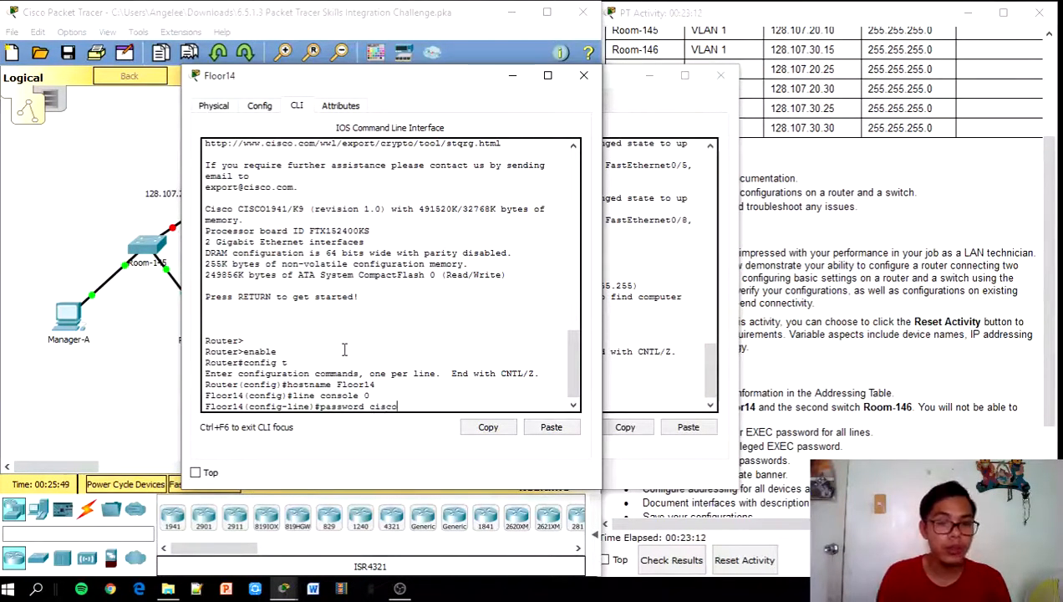
type("co")
key("Return")
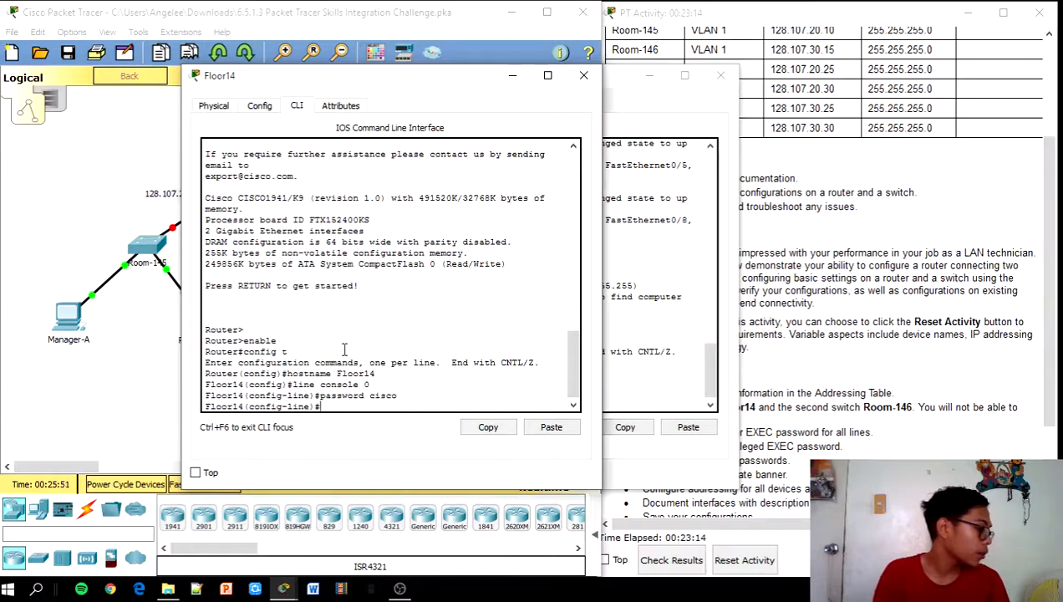
type("log")
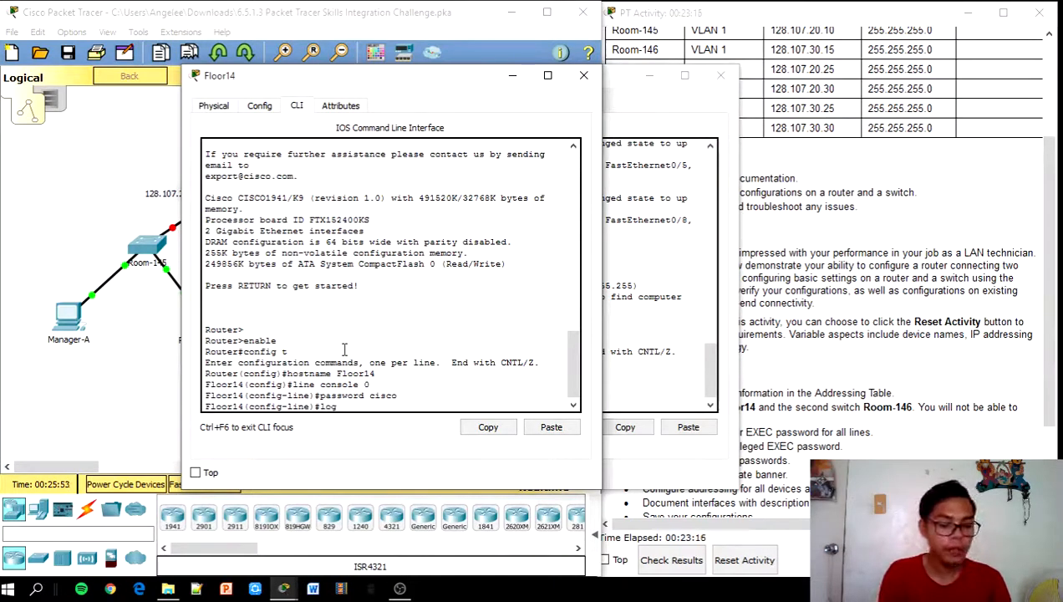
type("in")
key("Return")
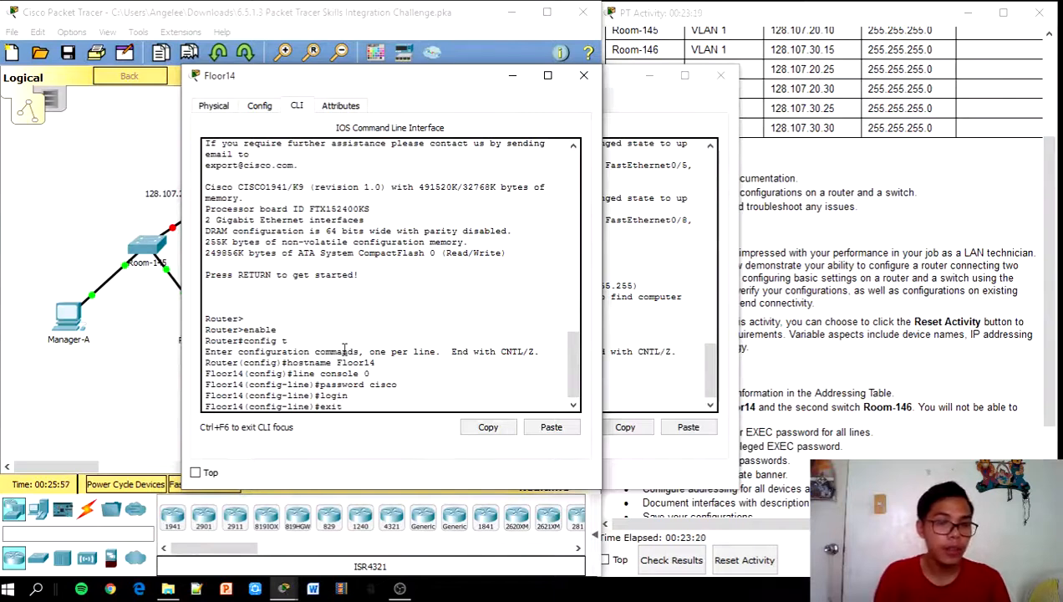
key("Return")
Step: Set a password with login required on Floor14's VTY lines 0 15
type("line")
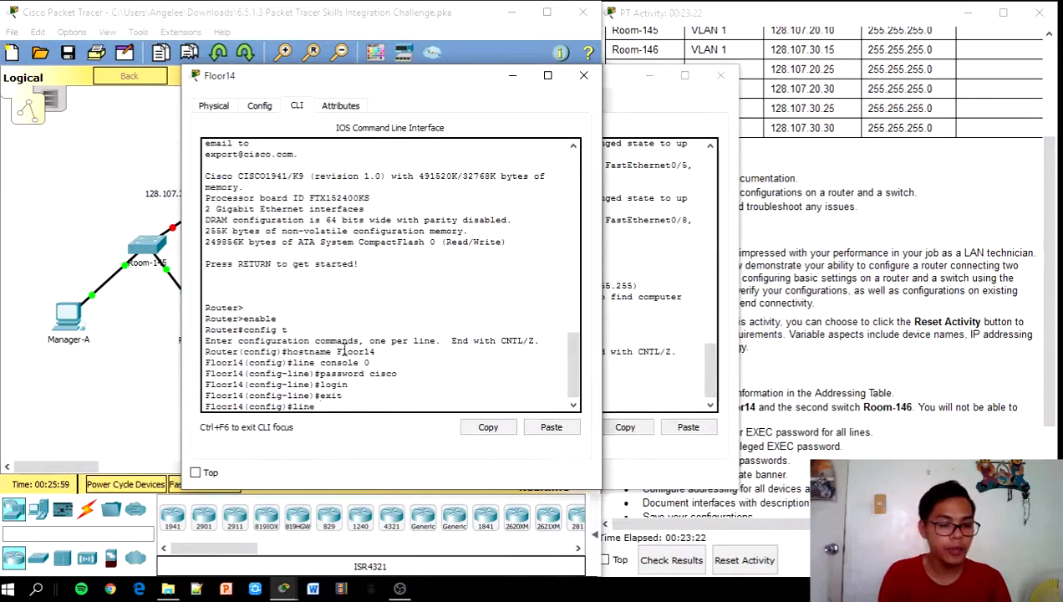
type(" vty 0 15")
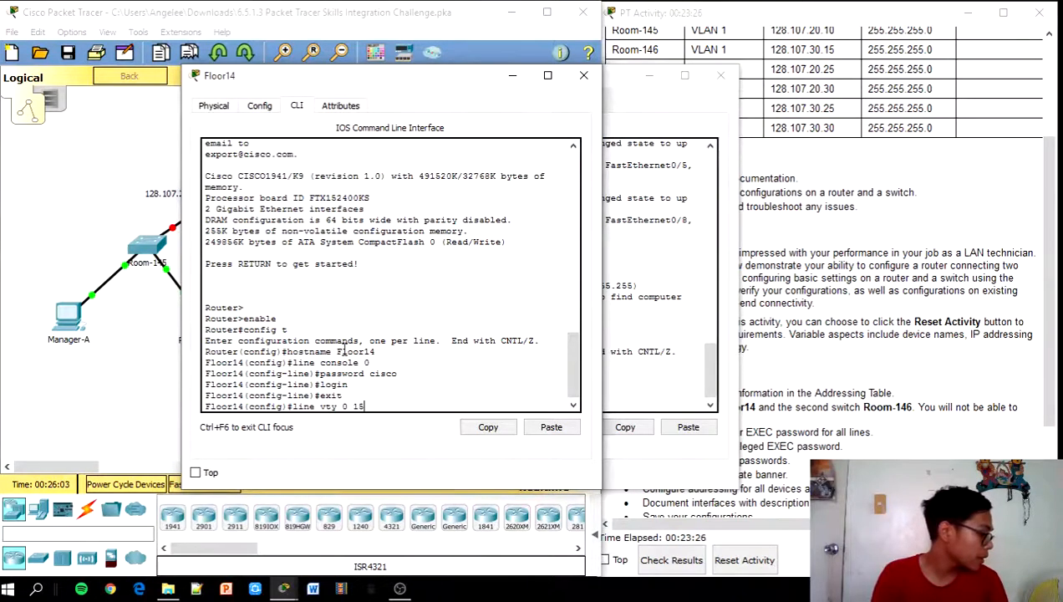
key("Return")
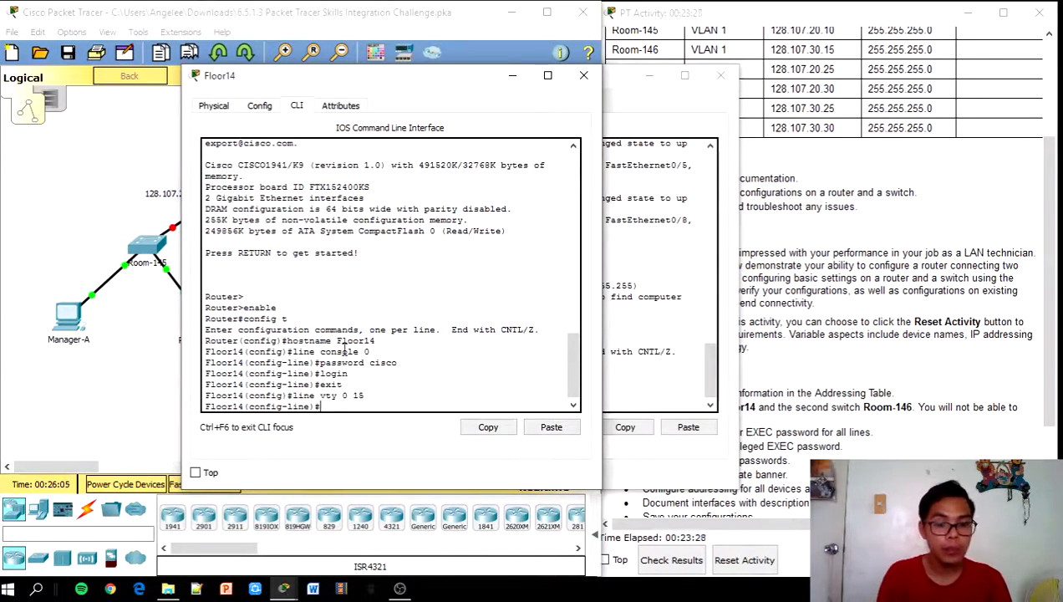
type("passwor")
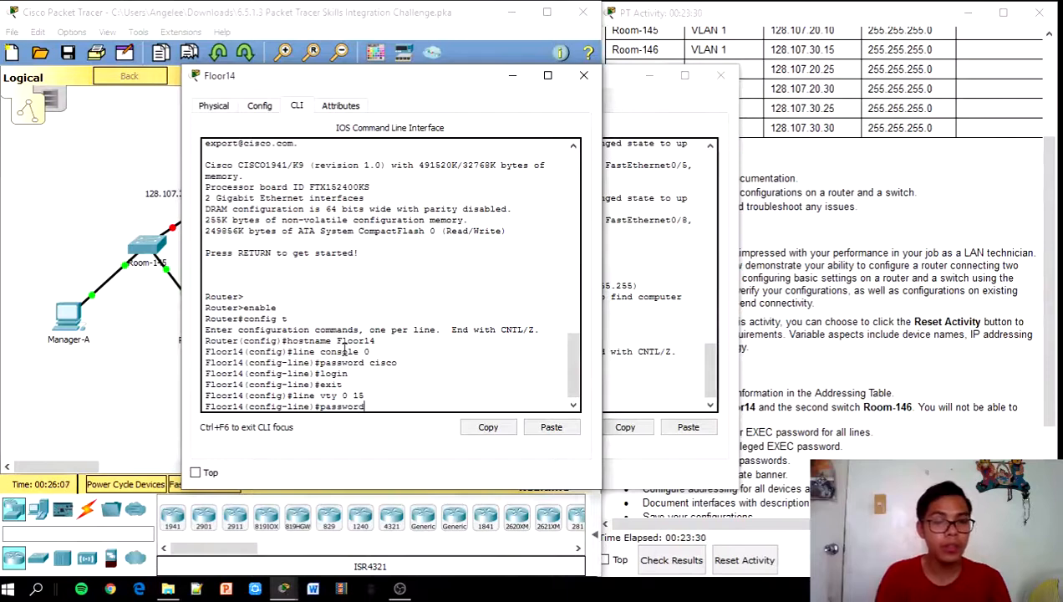
type("d cisco")
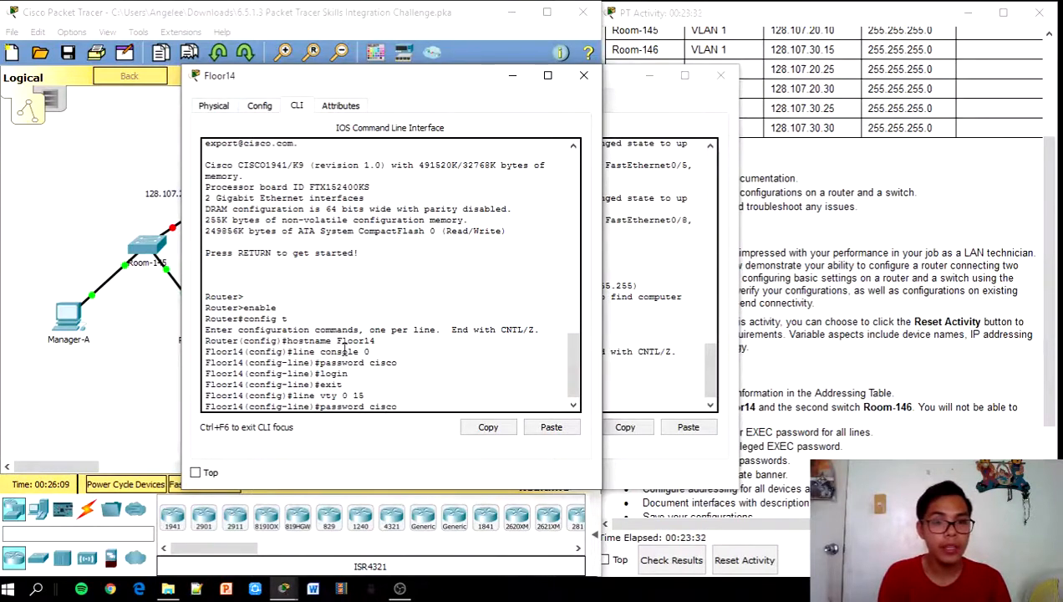
key("Return")
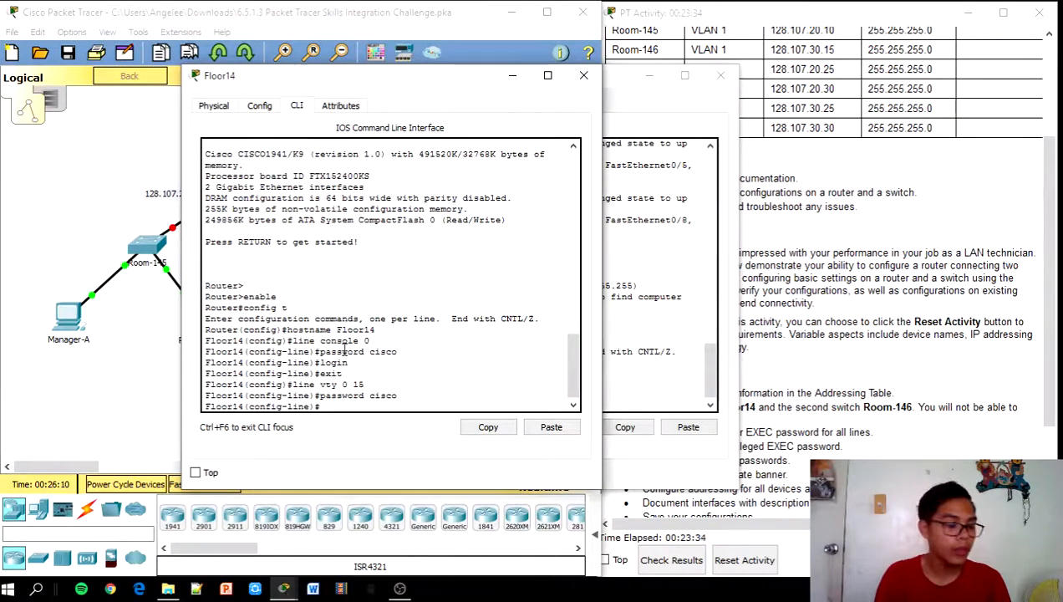
type("lo")
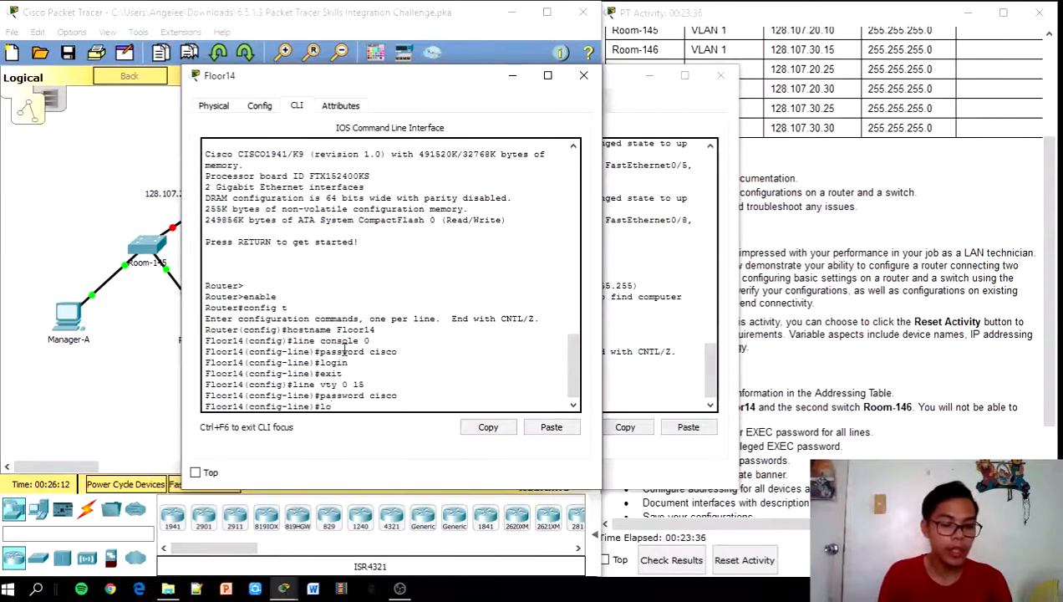
type("gin")
key("Return")
type("exit")
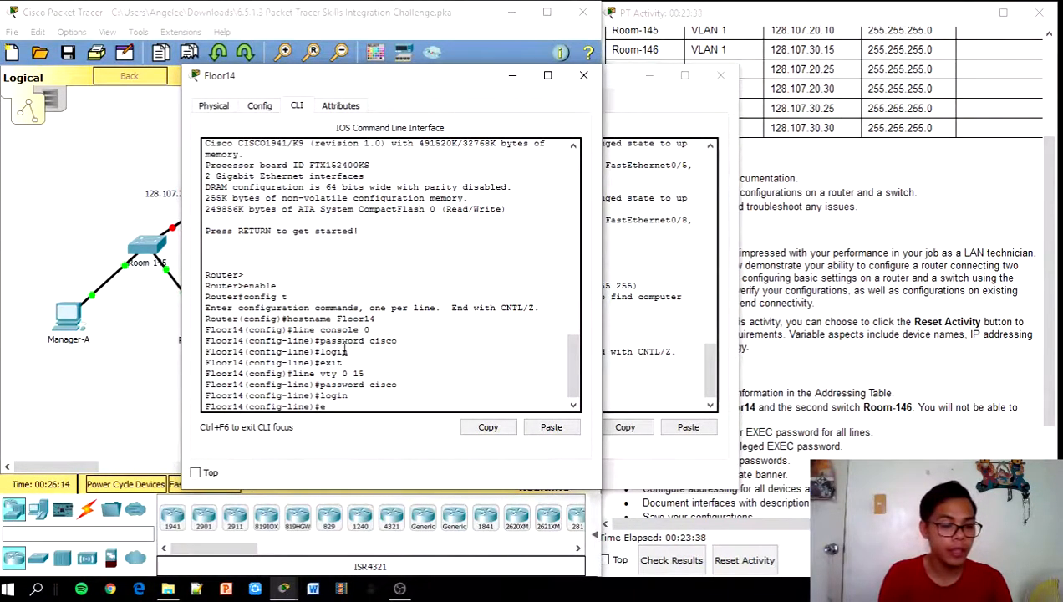
key("Return")
key("Return")
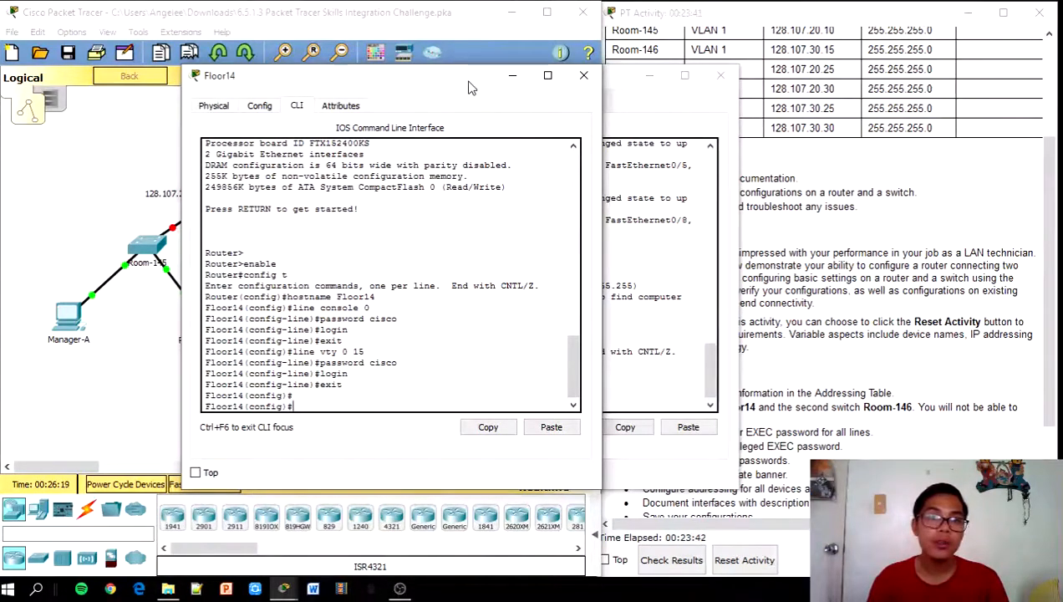
left_click_drag(502, 76, 841, 62)
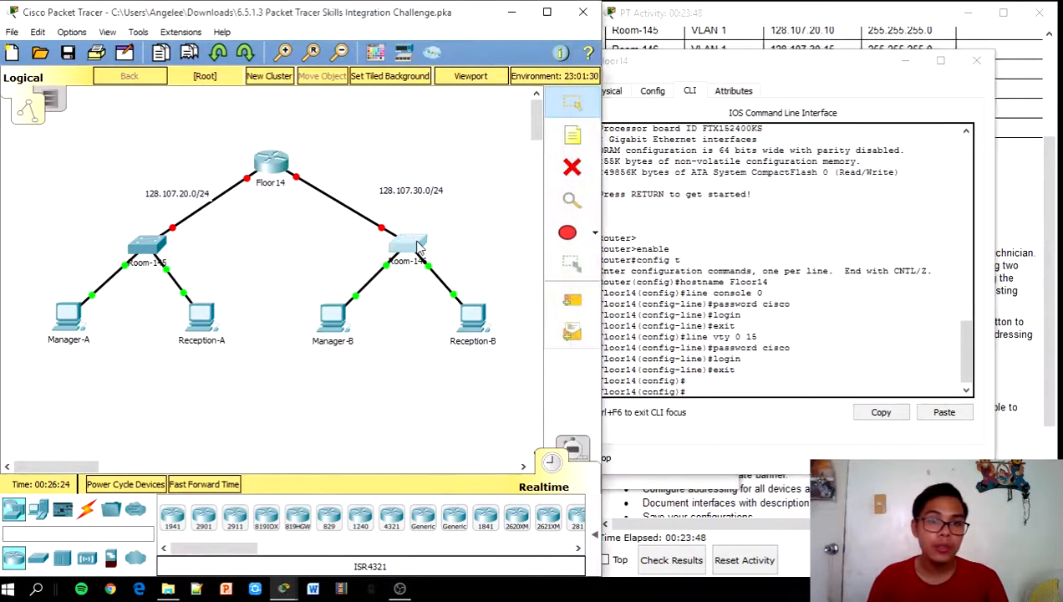
Step: On Room-146, set a password on console line 0 and require login
left_click(418, 242)
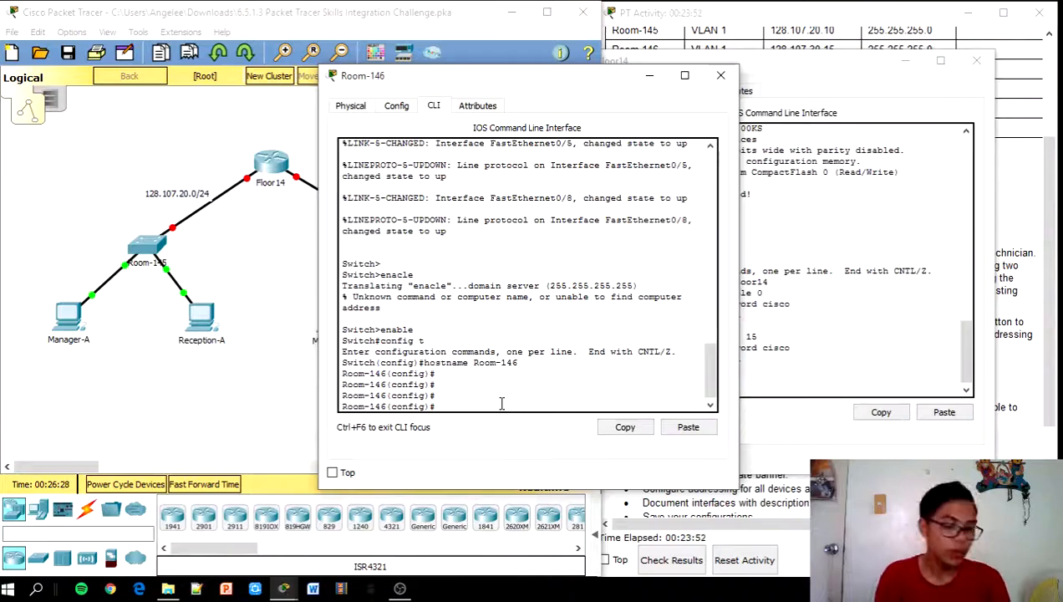
type("line console 0")
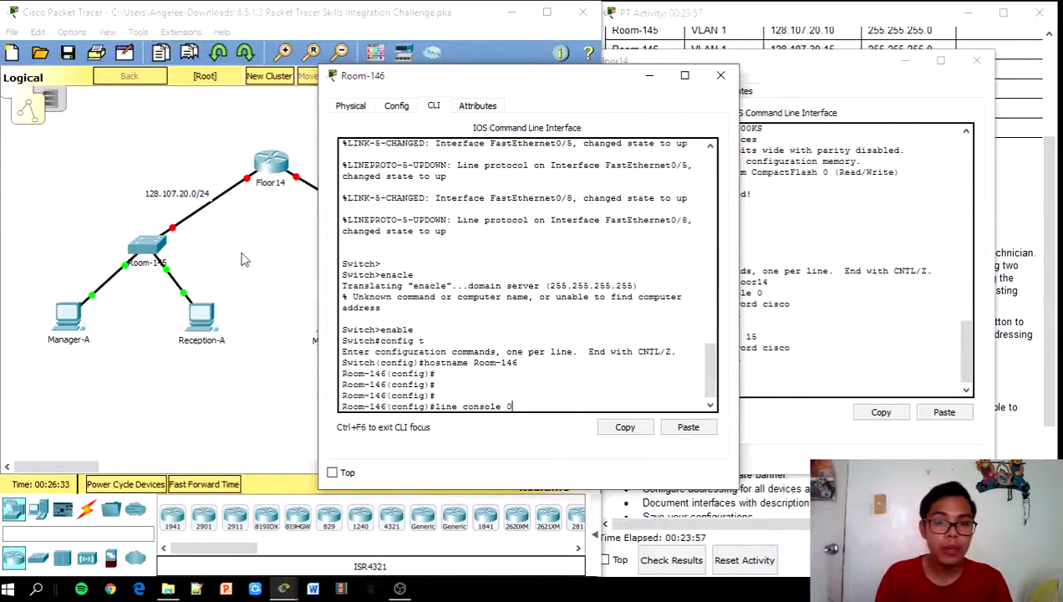
key("Return")
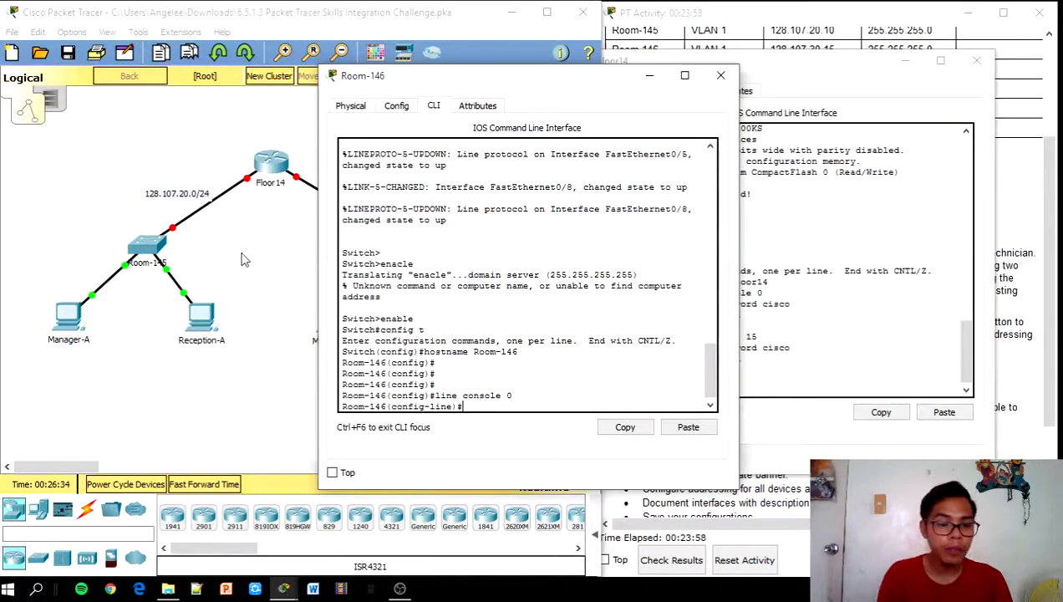
type("password ciscop")
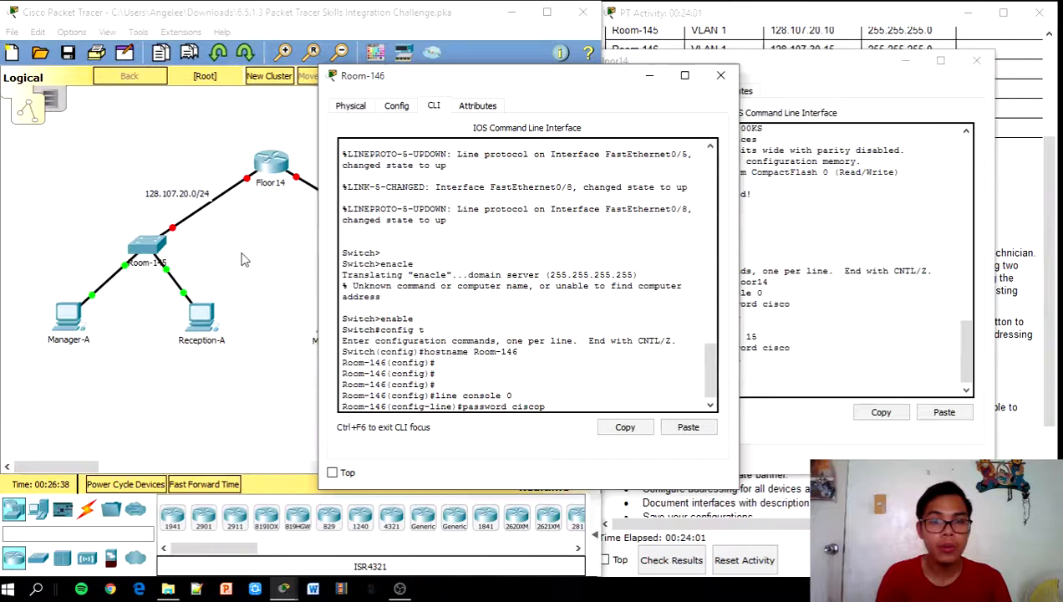
key("BackSpace")
key("Return")
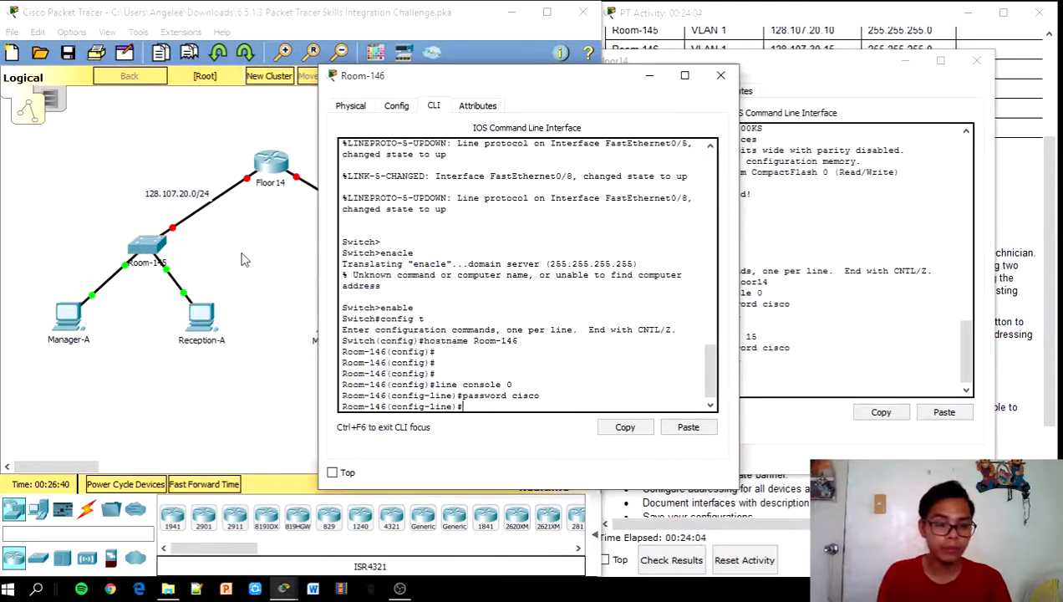
type("login")
key("Return")
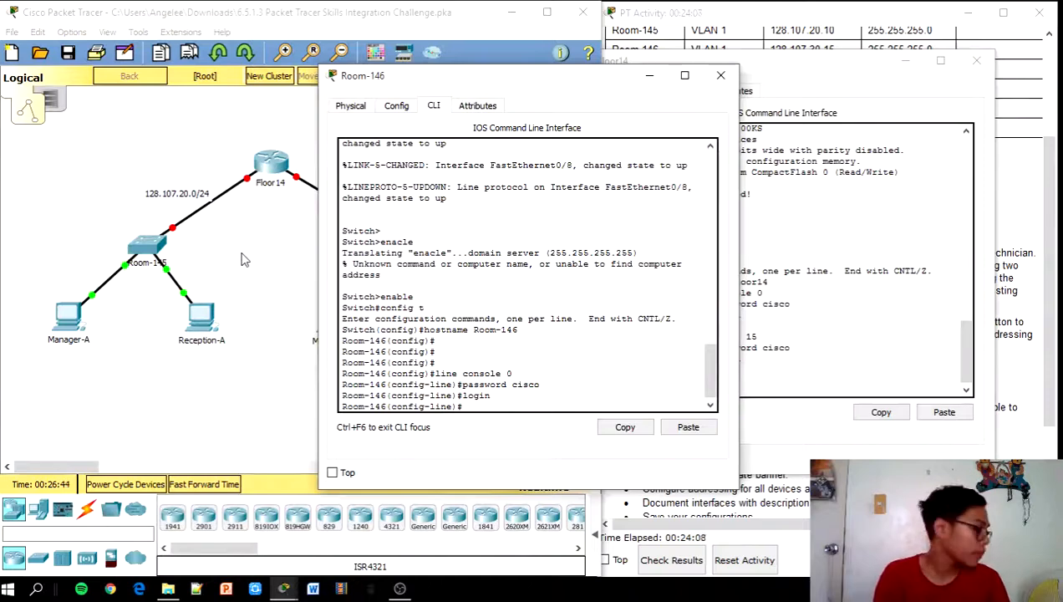
type("exit")
key("Return")
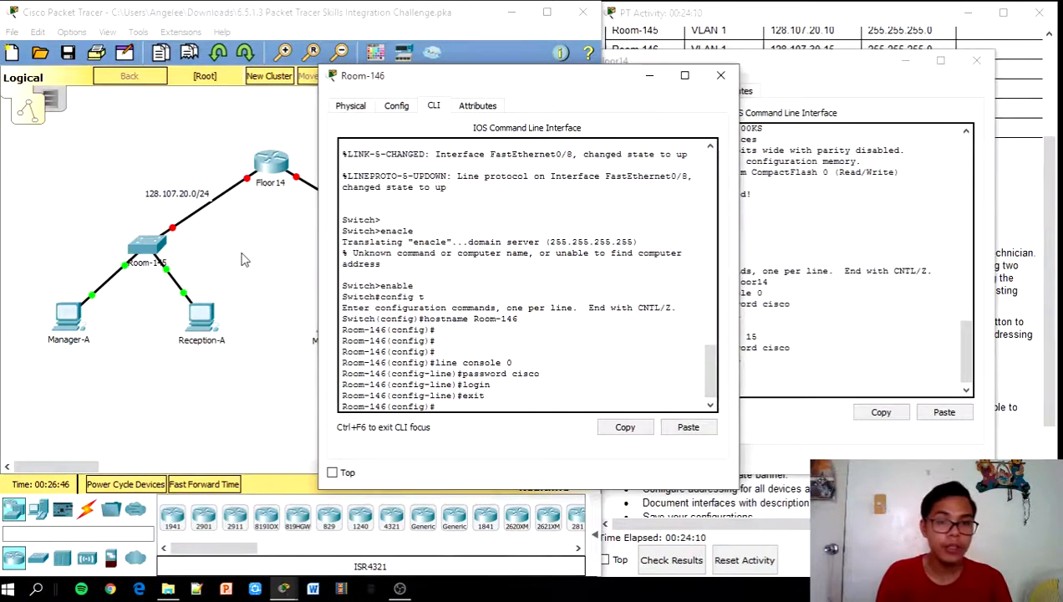
Step: Set a password with login required on Room-146's vty lines 0 15
type("line")
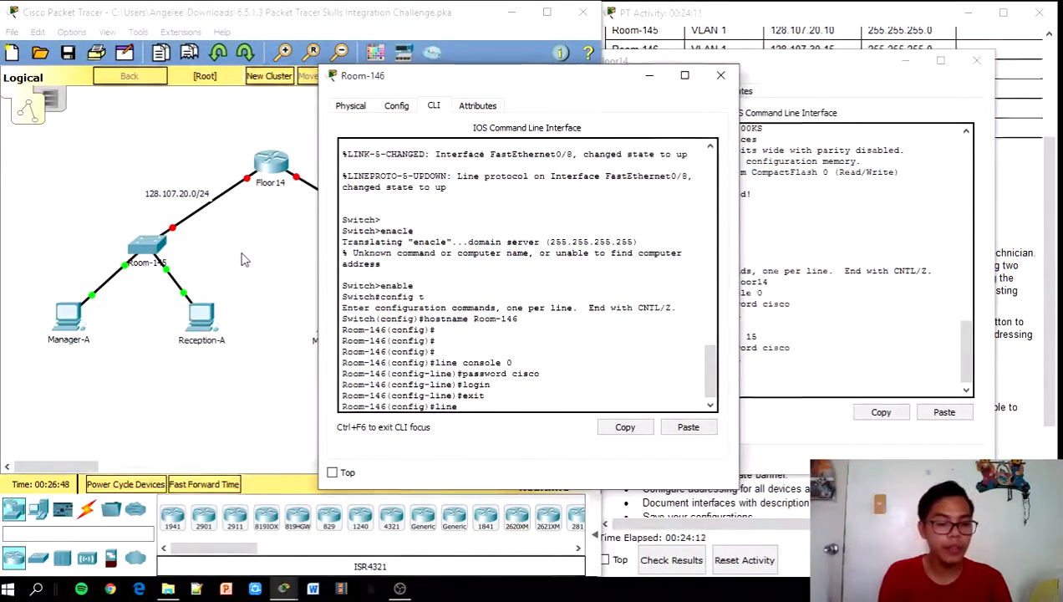
type(" cvty 0")
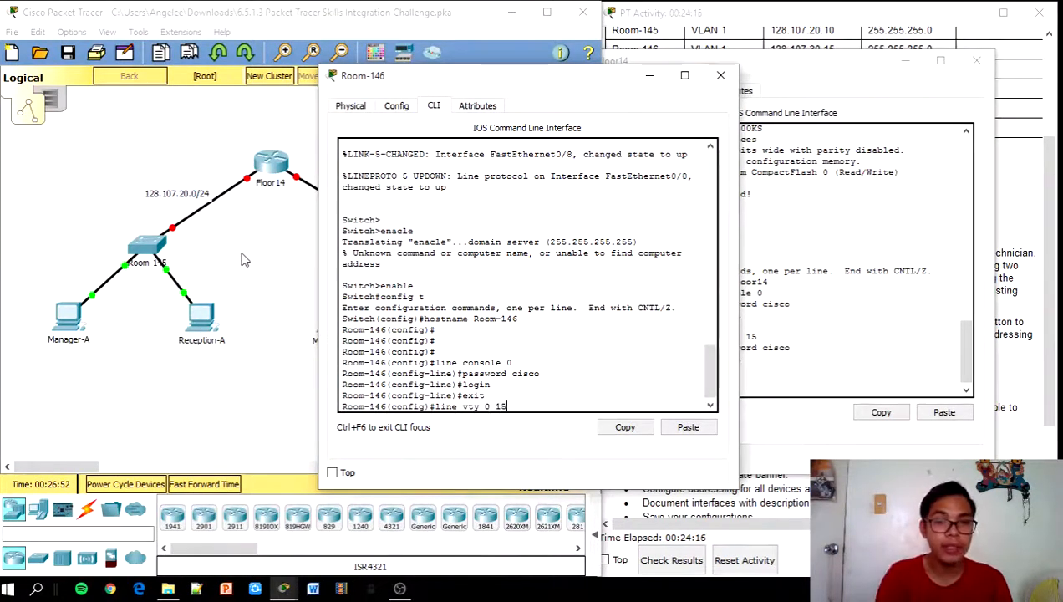
type(" 15")
key("Return")
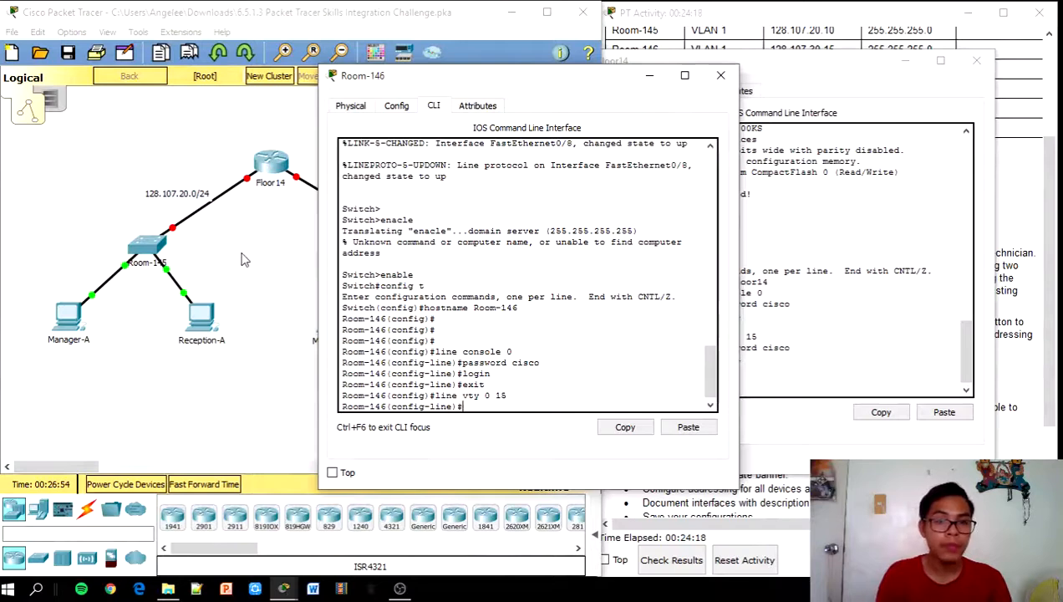
type("password")
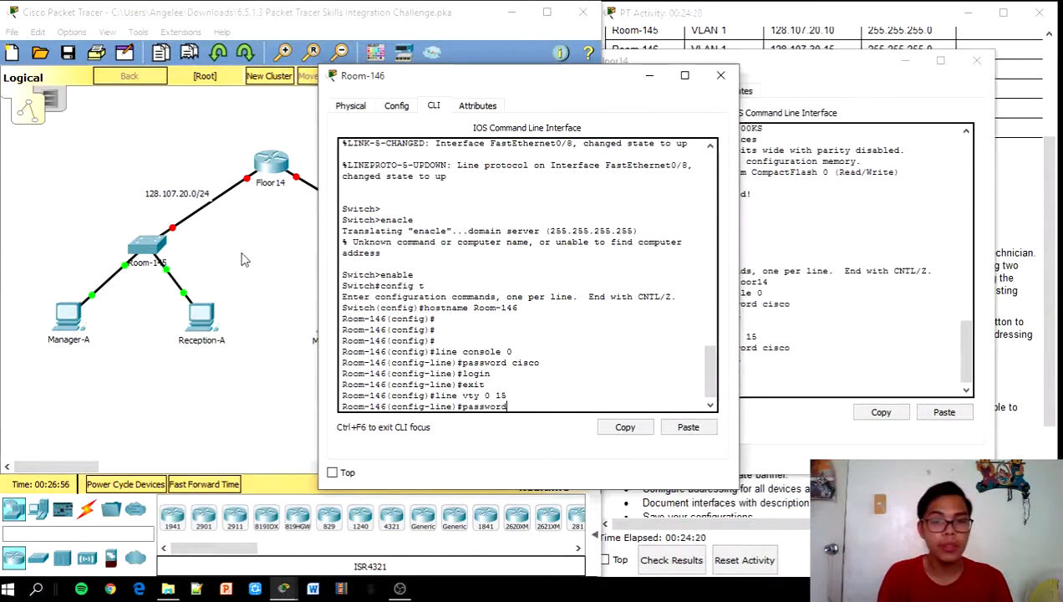
type(" cisco")
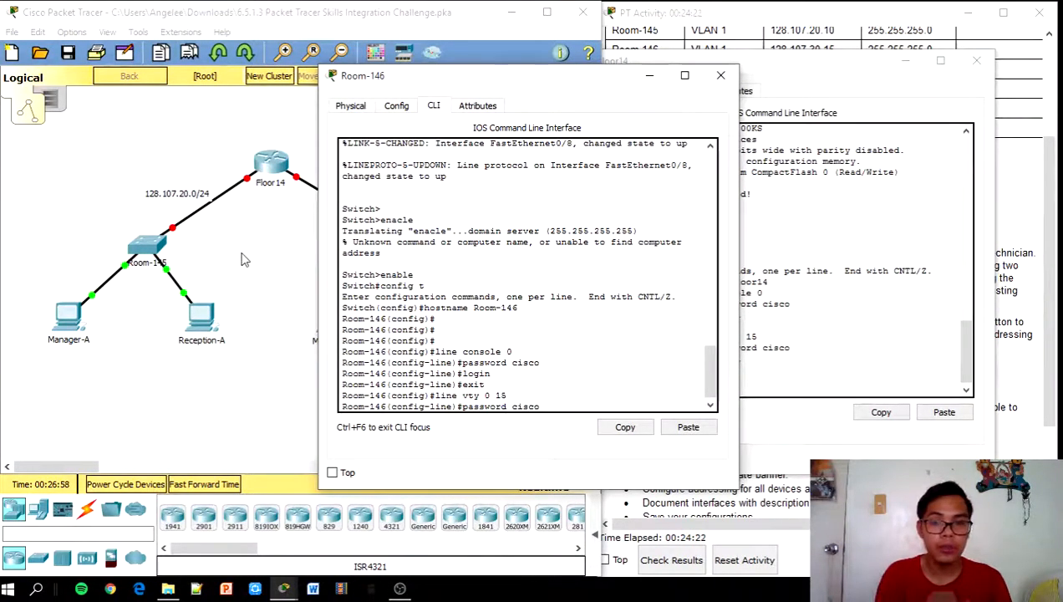
key("Return")
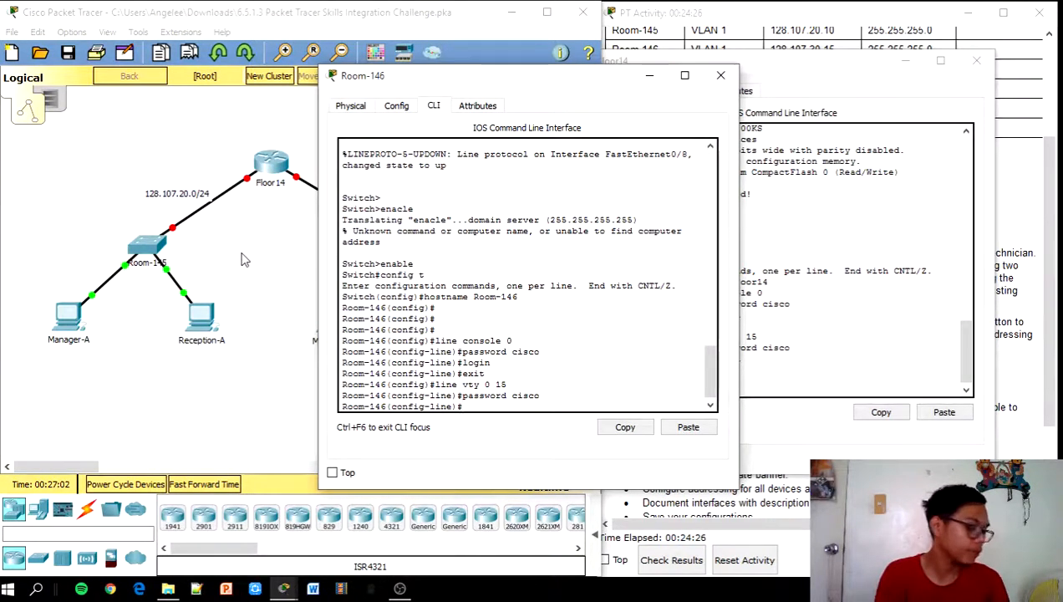
type("login")
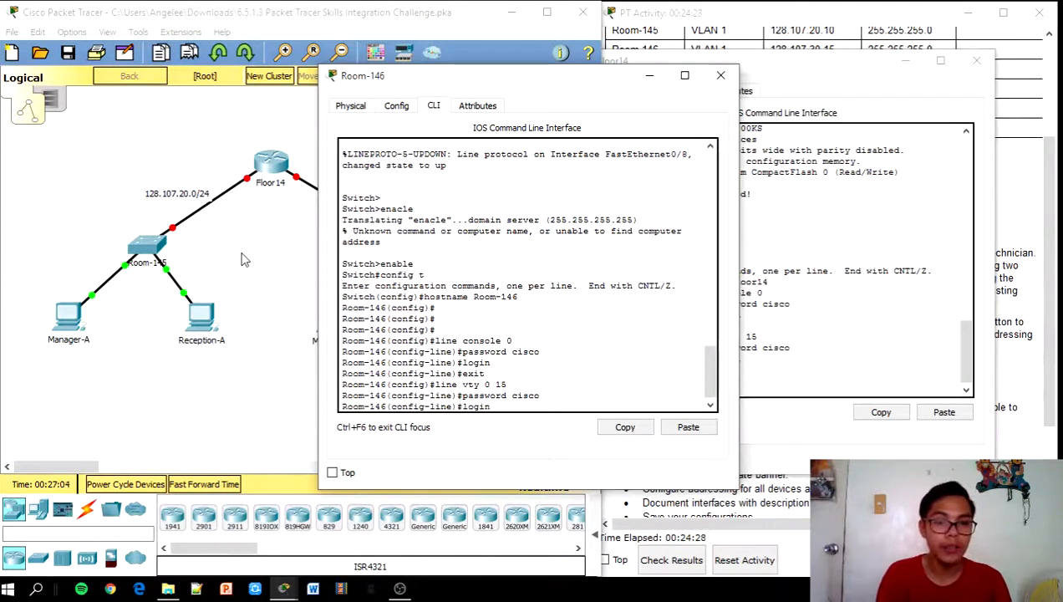
key("Return")
type("exi")
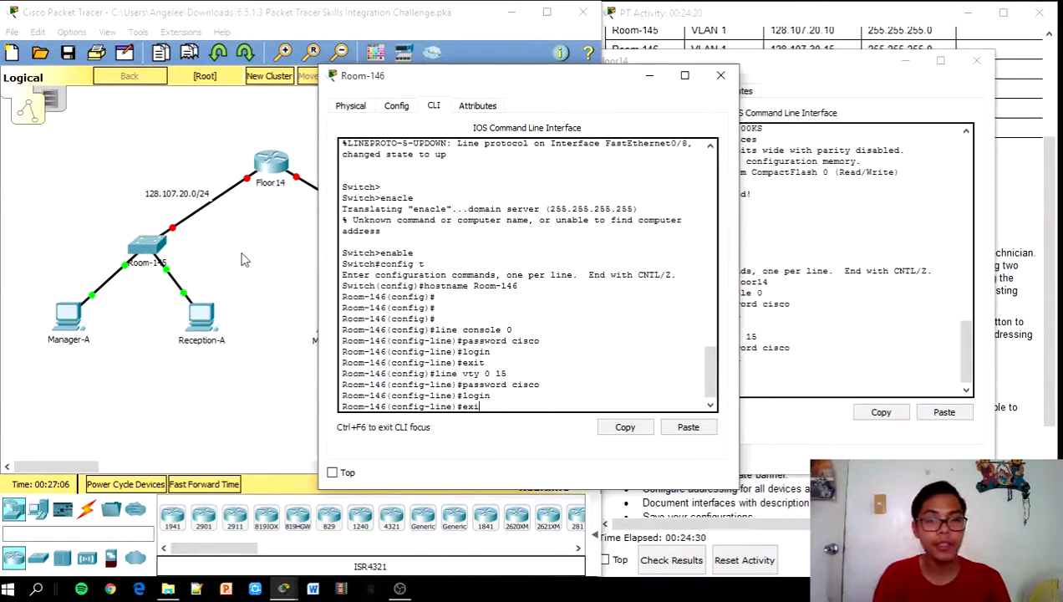
type("t")
key("Return")
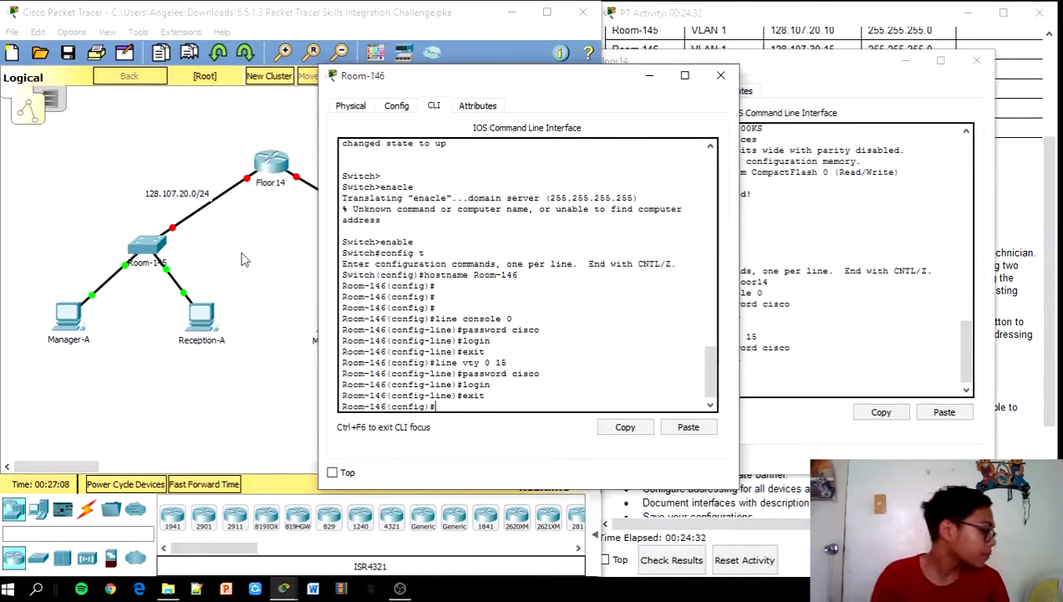
Step: Open Floor14's CLI and set its privileged EXEC enable secret
left_click(254, 237)
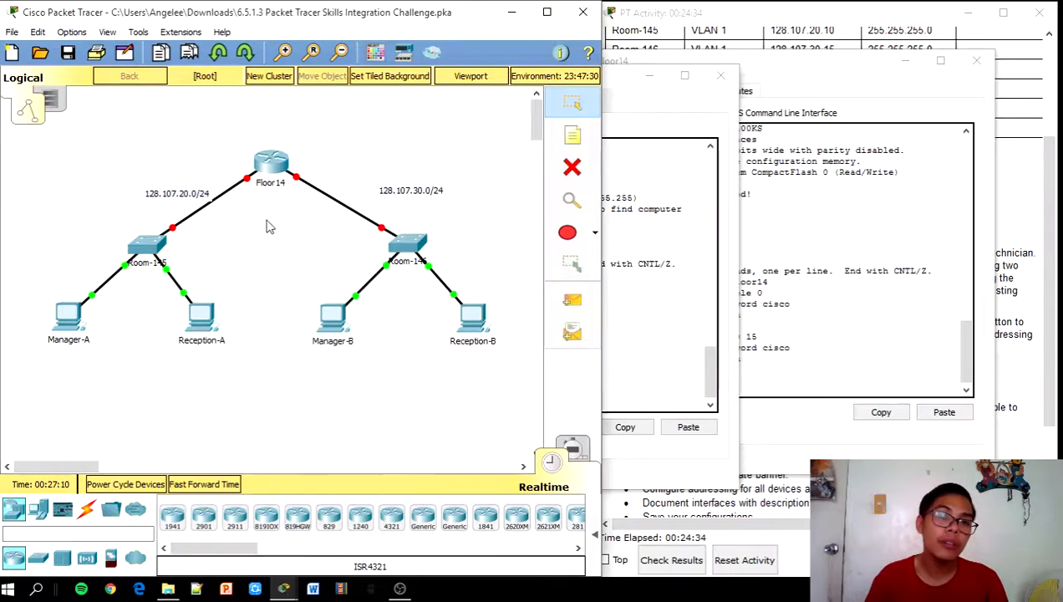
left_click(264, 161)
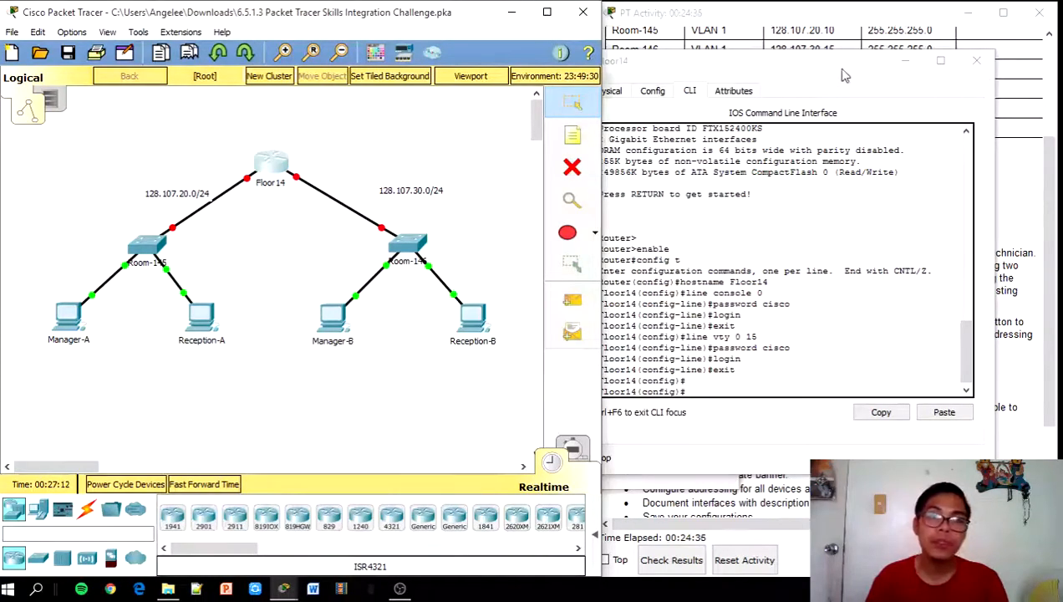
left_click_drag(868, 76, 446, 94)
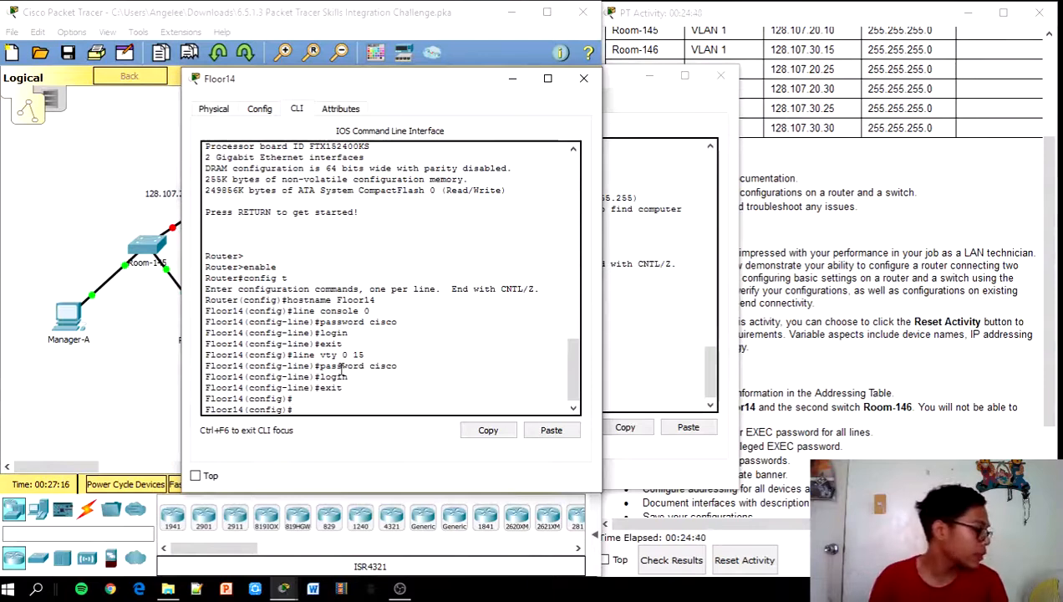
type("en")
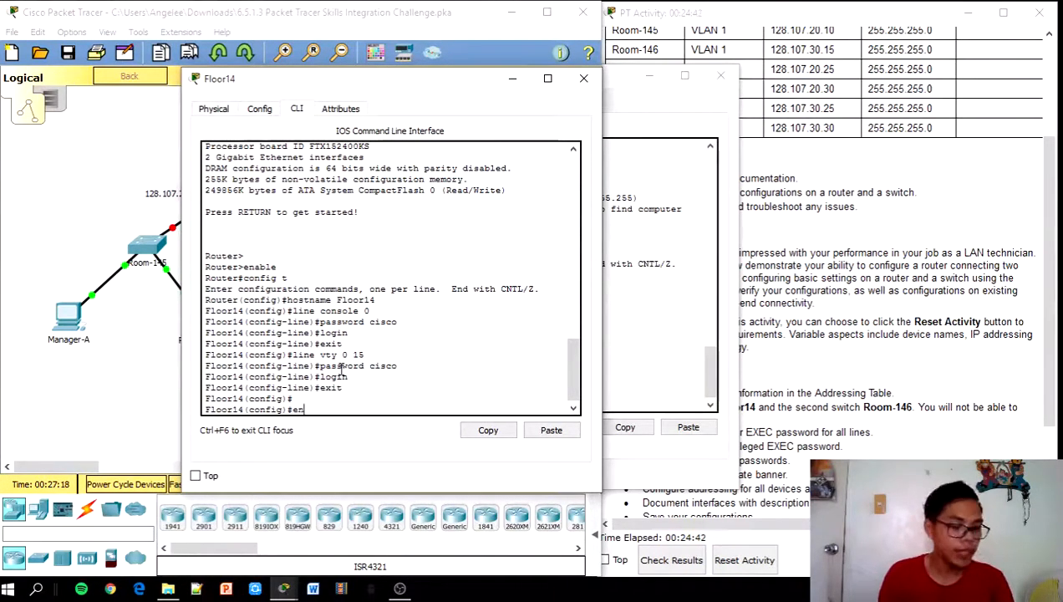
type("able secr")
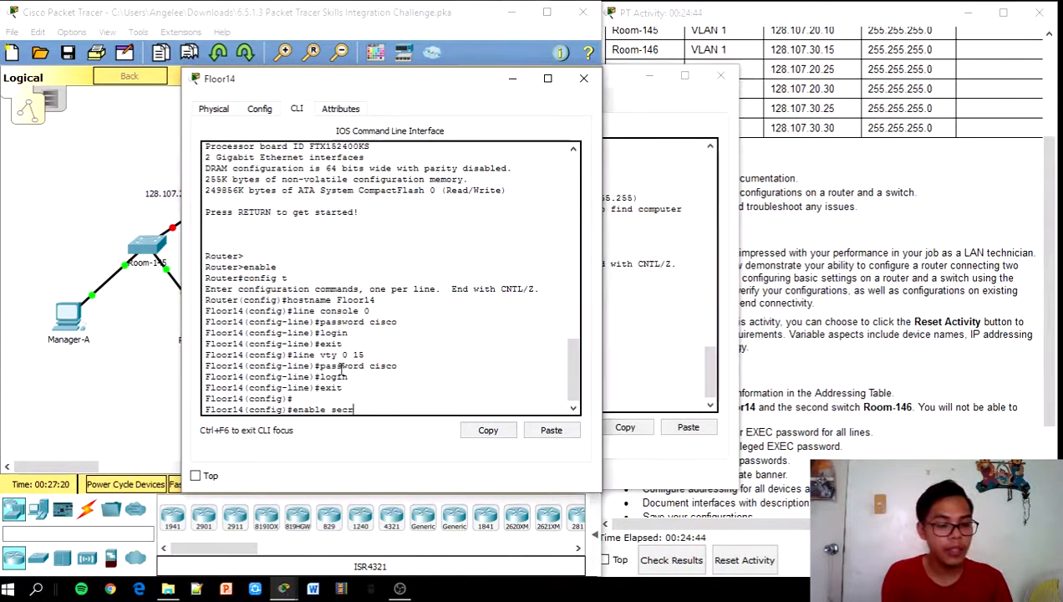
type("et class")
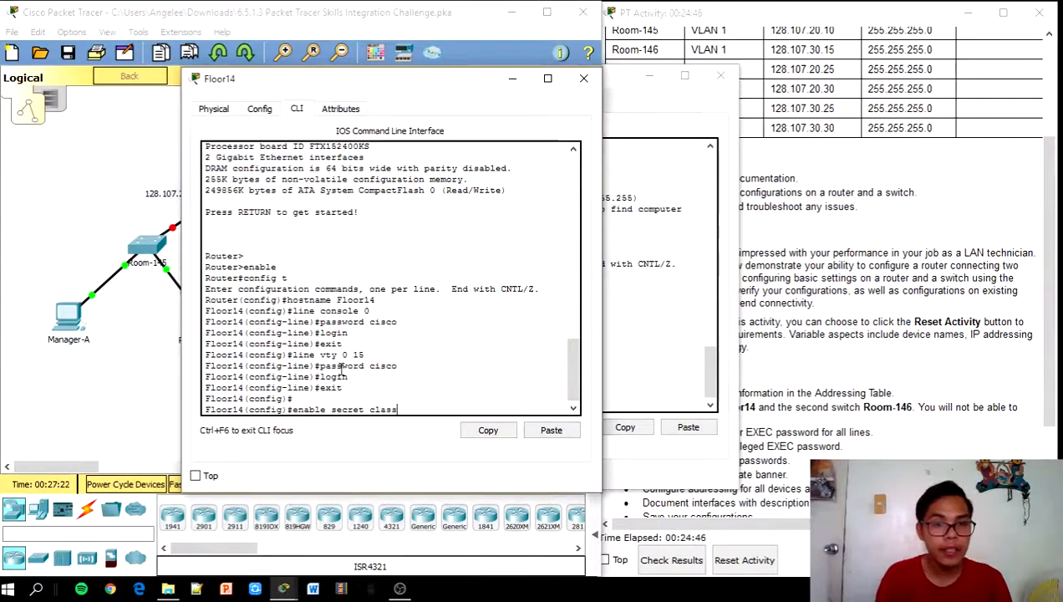
key("Return")
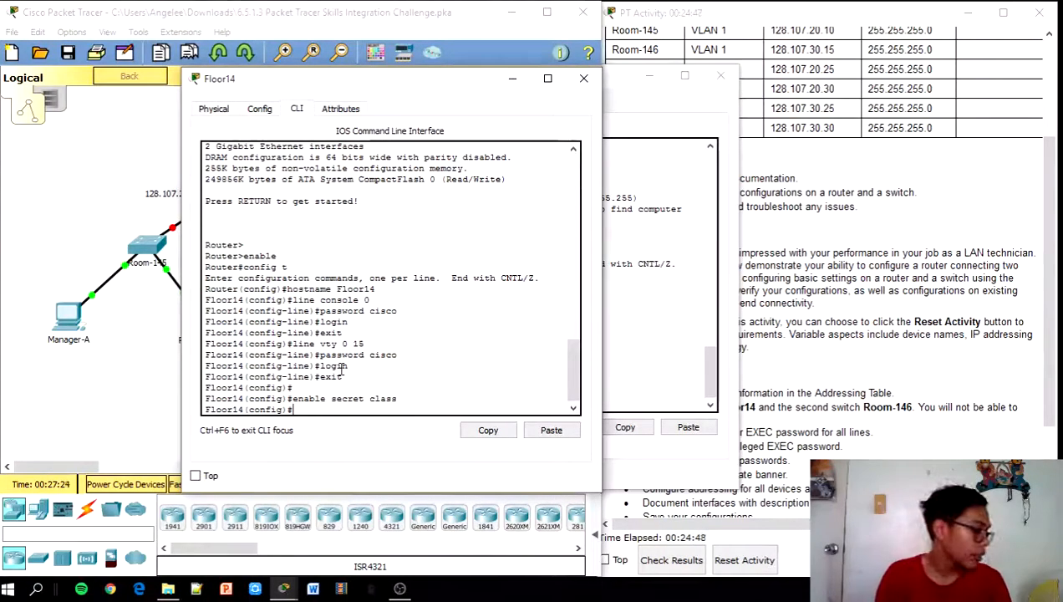
Step: Enable service password-encryption and add the MOTD banner 'warning this is secured' on Floor14
type("servi")
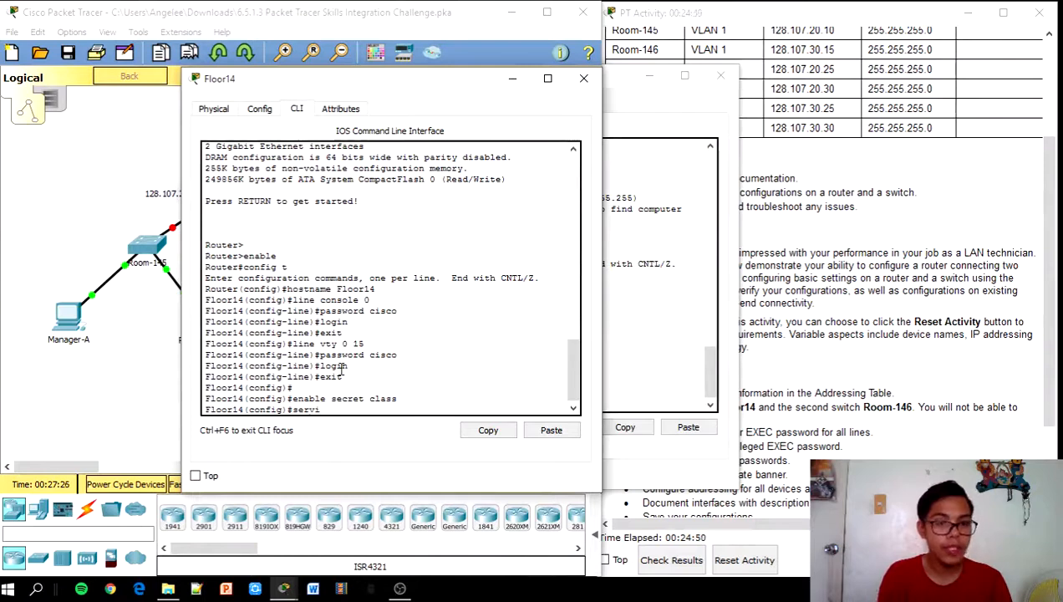
type("ce pass")
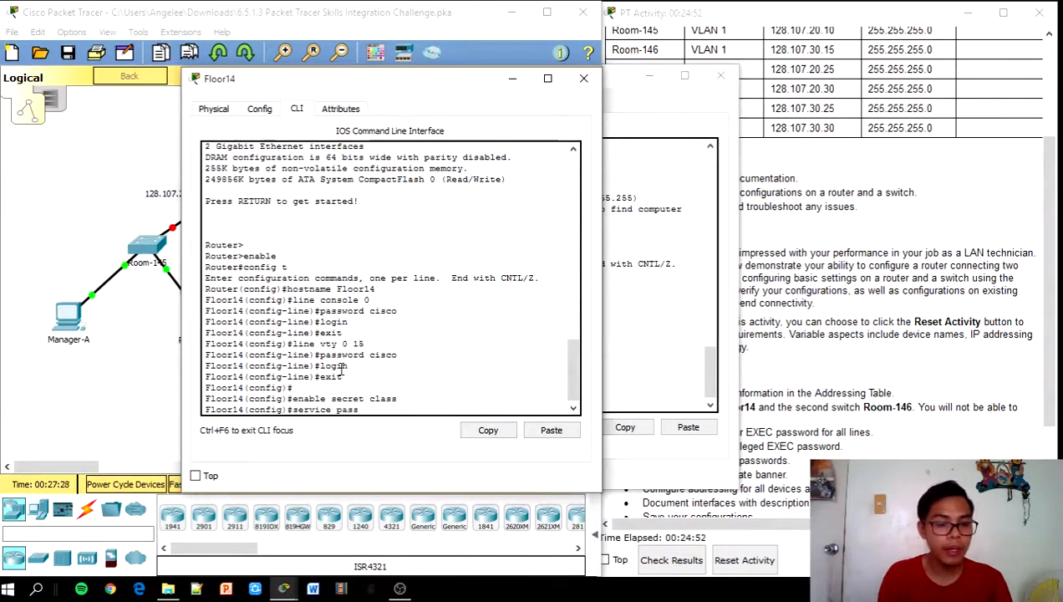
type("word-encr")
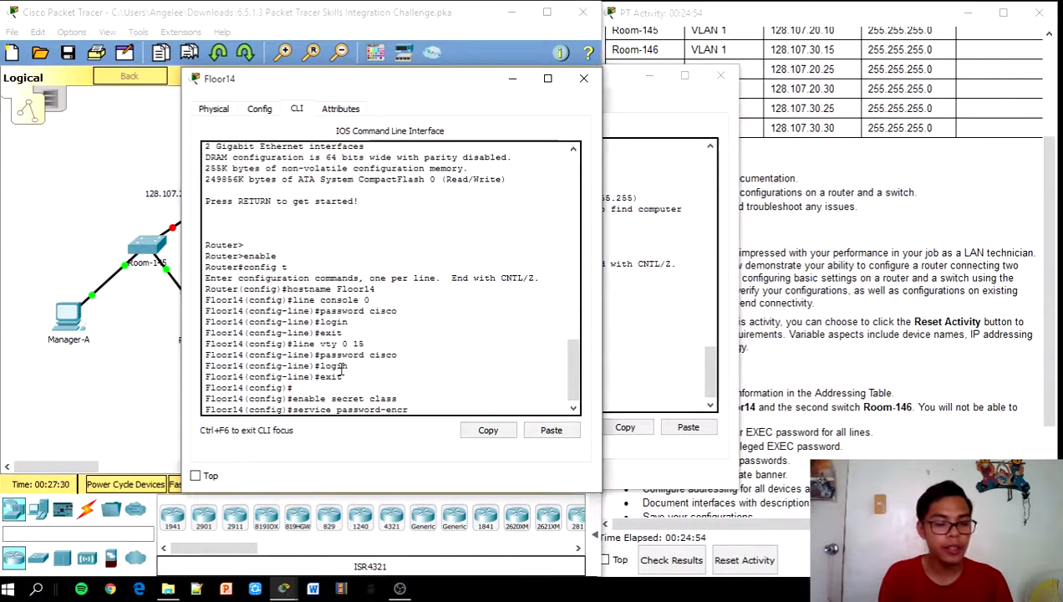
type("yption")
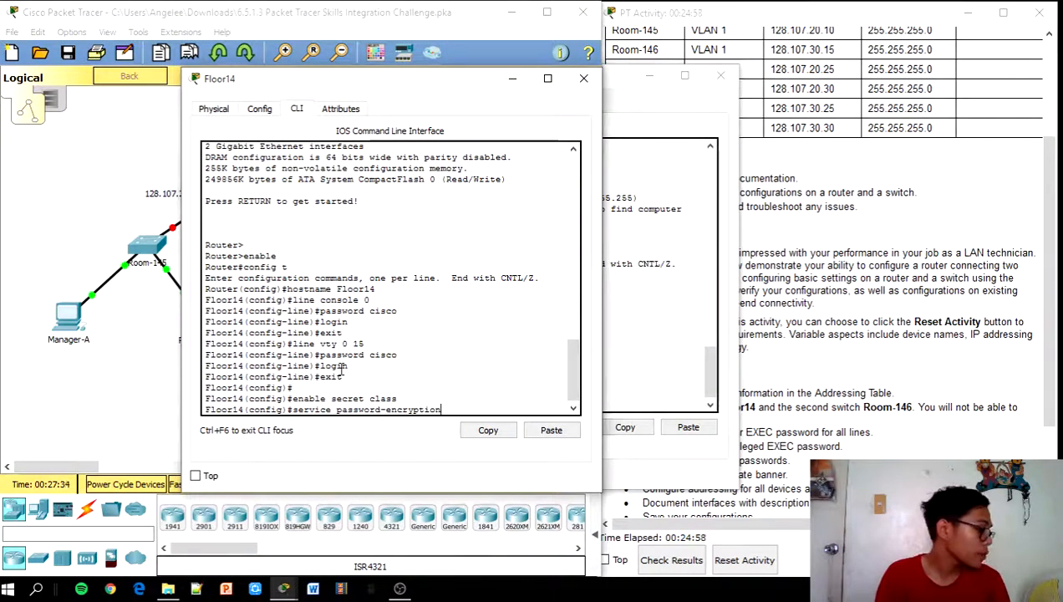
key("Return")
type("banner")
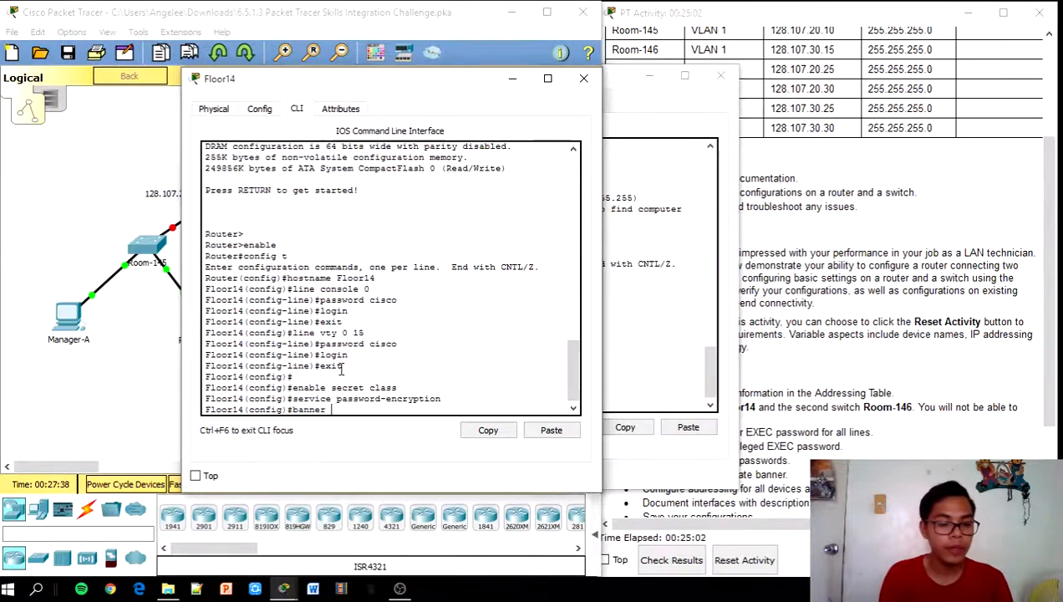
type(" mot")
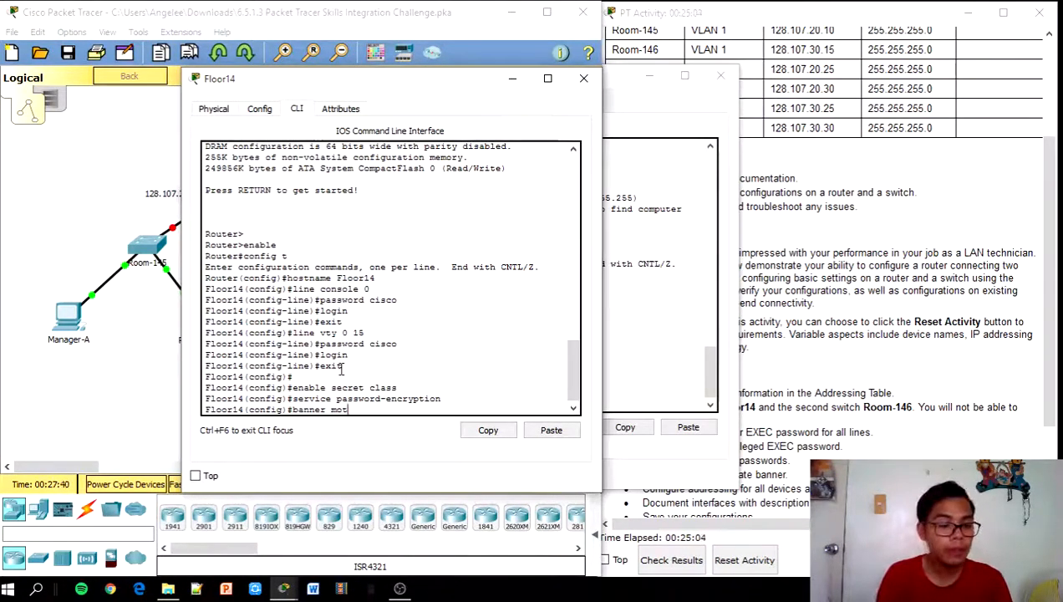
type("d &")
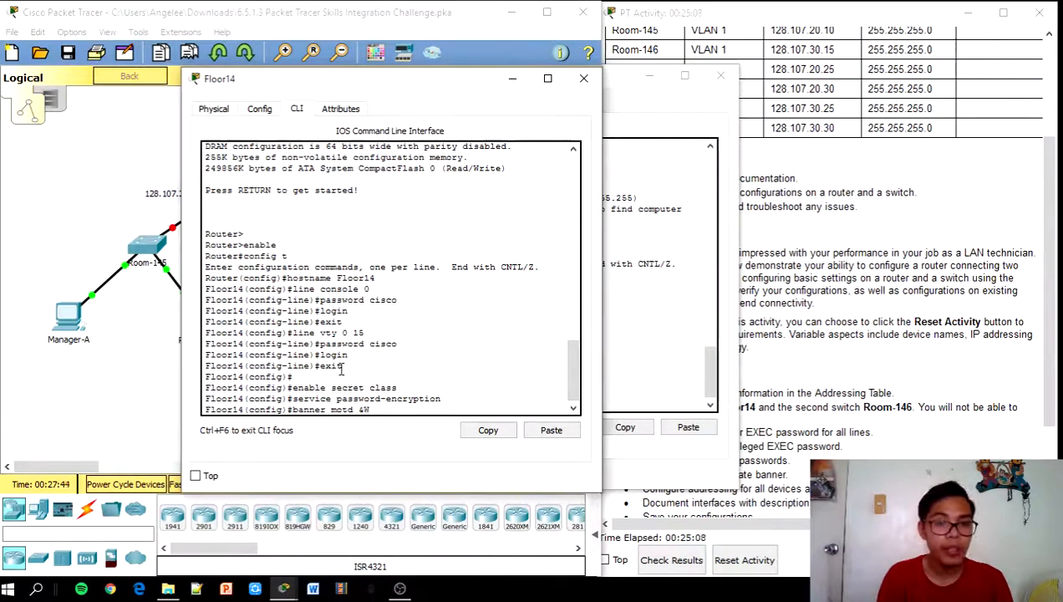
type("warning t")
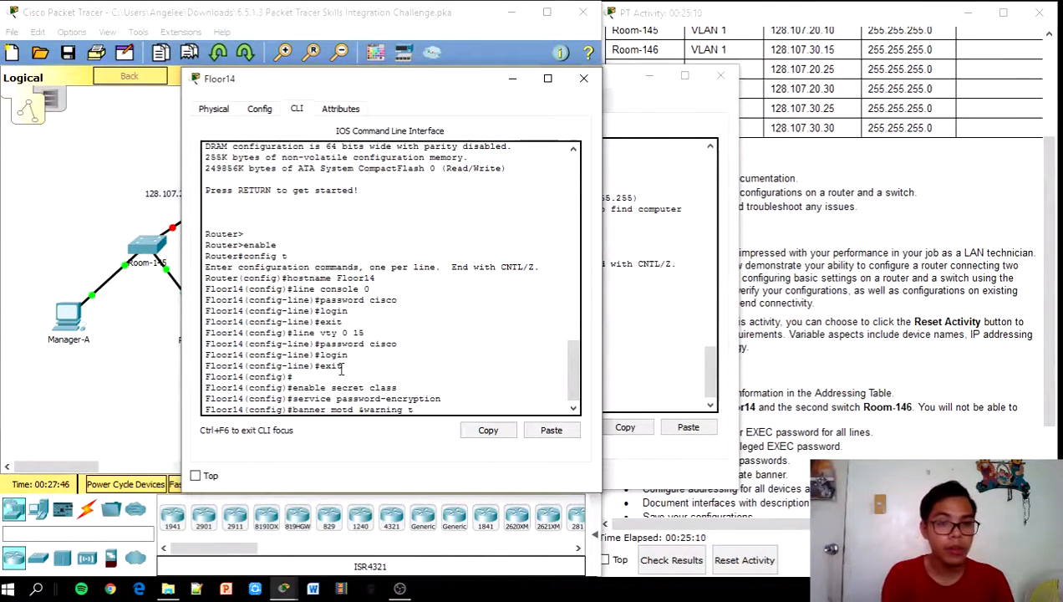
type("his i")
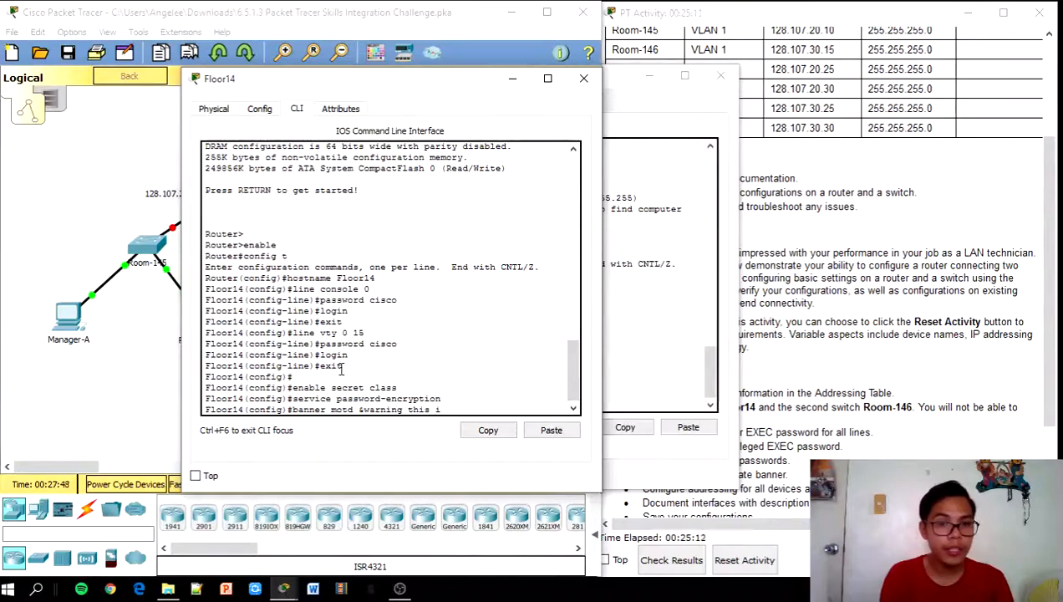
type("s secured&")
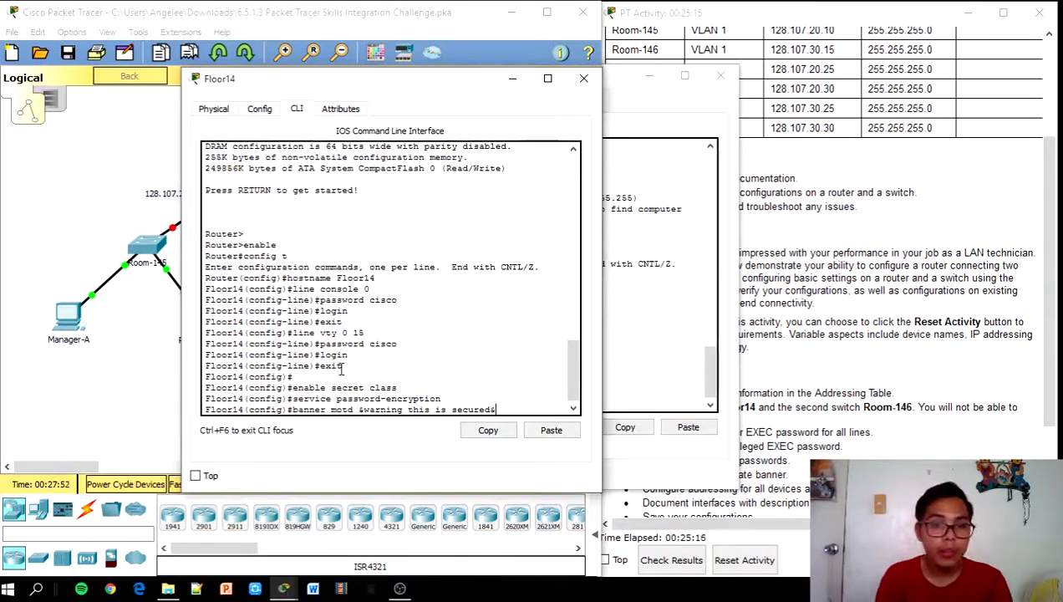
key("Return")
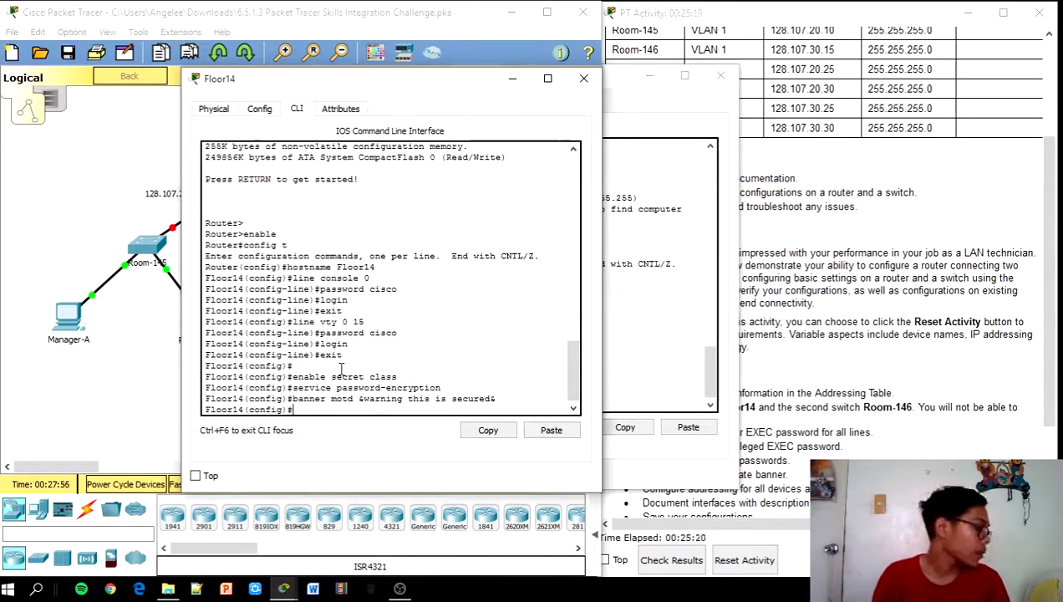
Step: On Room-146's CLI, set the enable secret and turn on service password-encryption
left_click(104, 156)
left_click(407, 242)
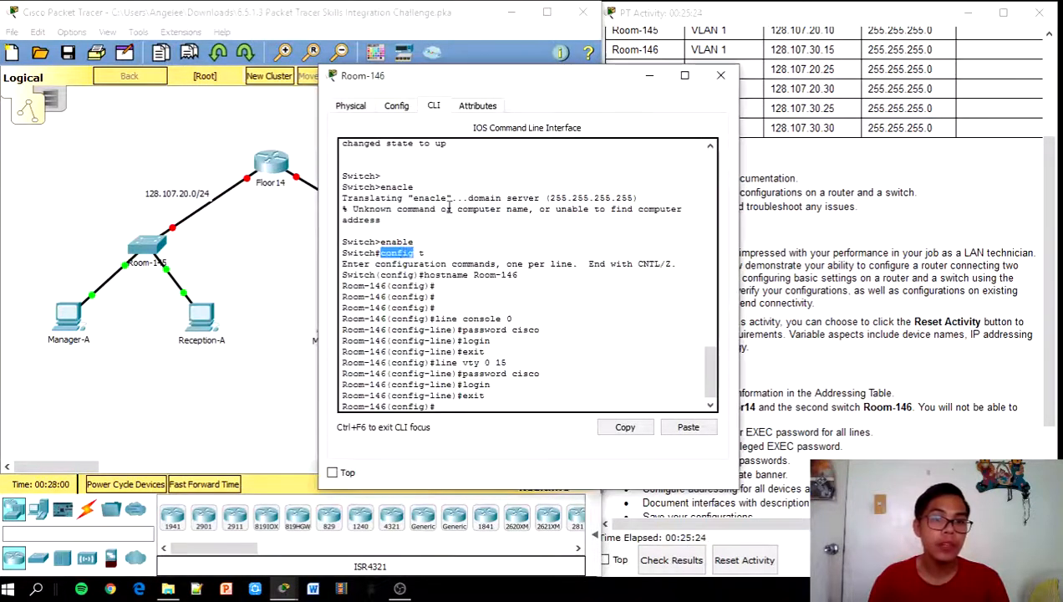
left_click(470, 399)
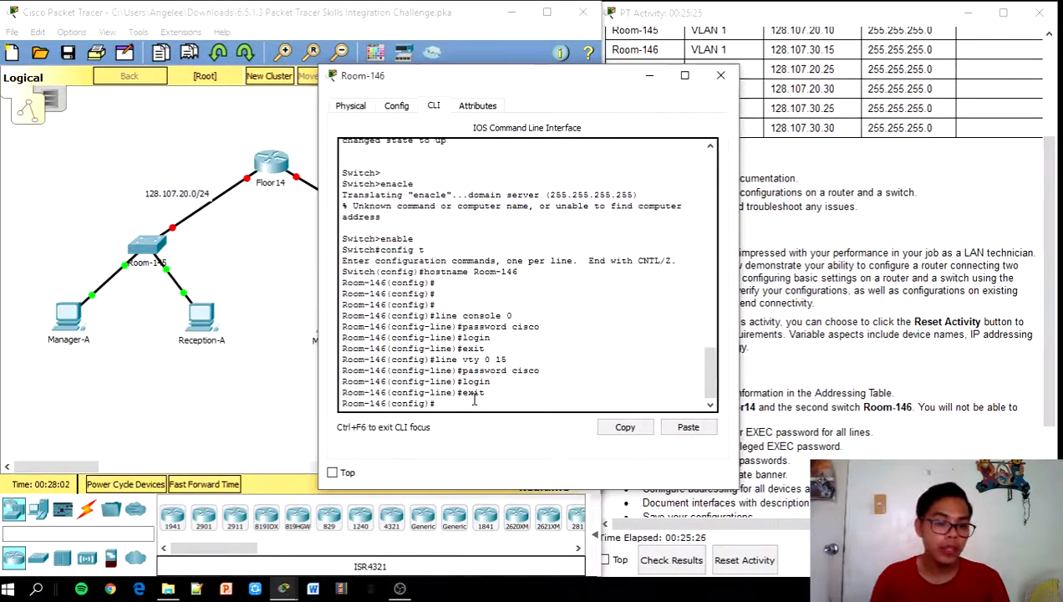
key("Return")
key("Return")
key("Return")
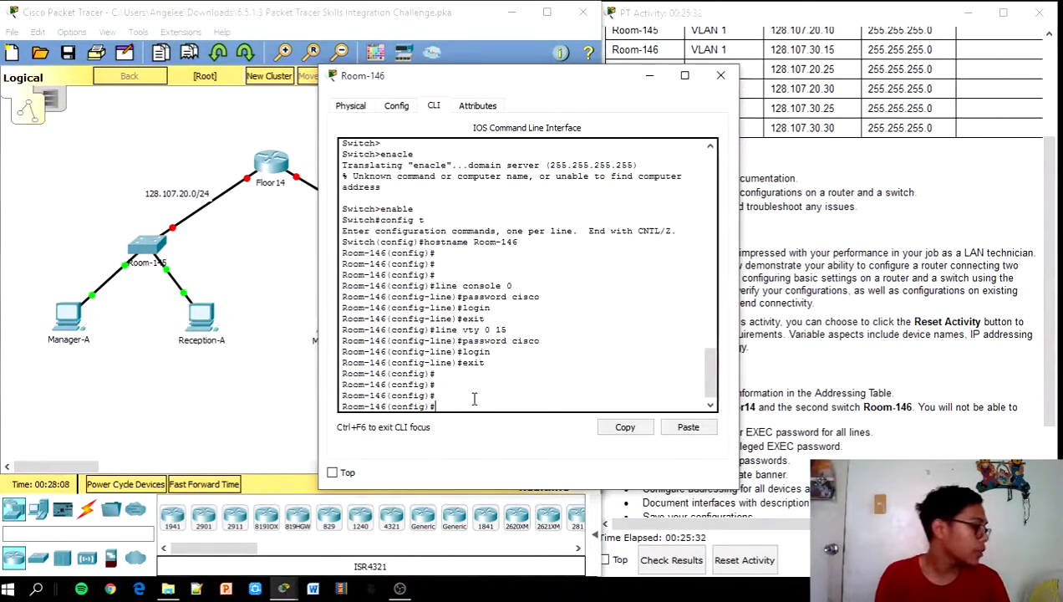
type("ena")
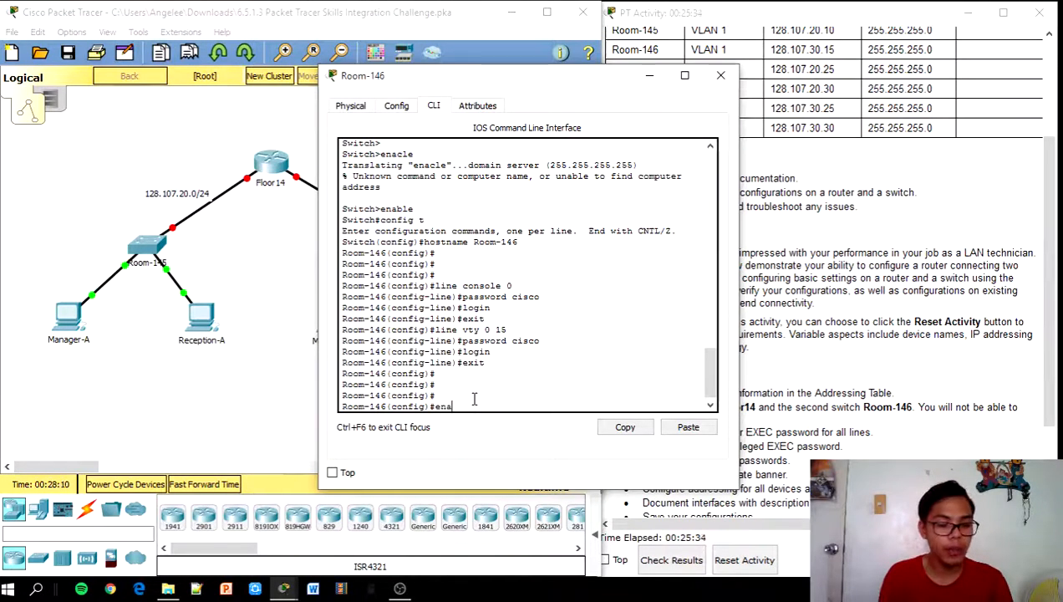
type("ble secret")
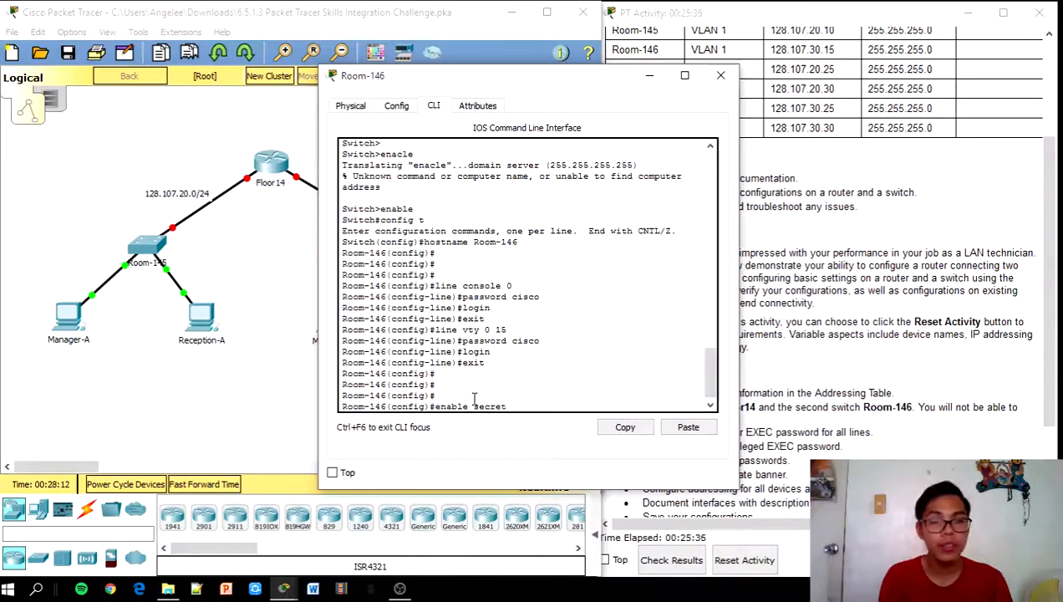
type(" class")
key("Return")
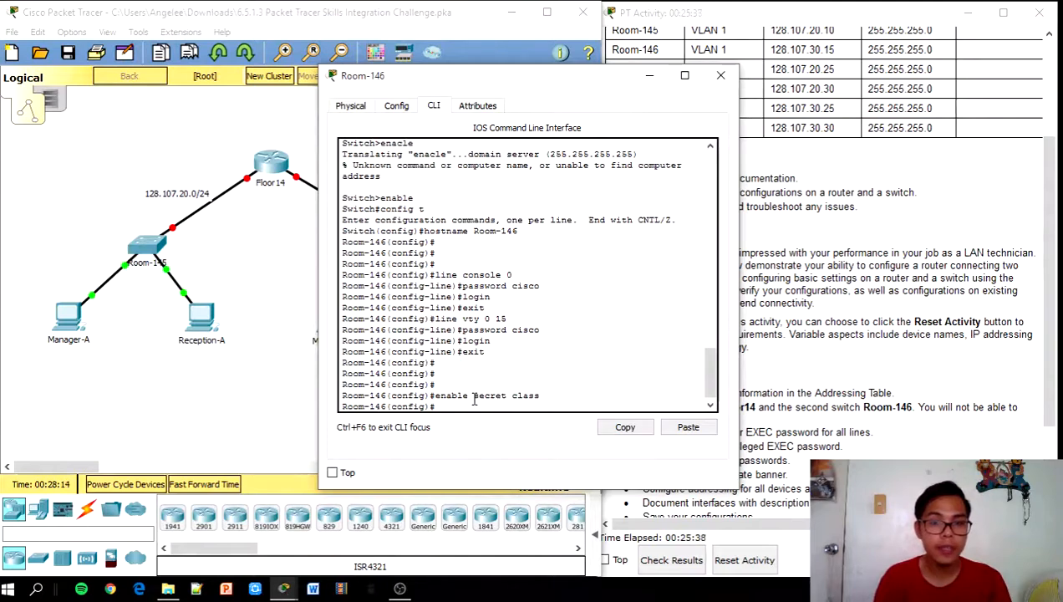
type("ser")
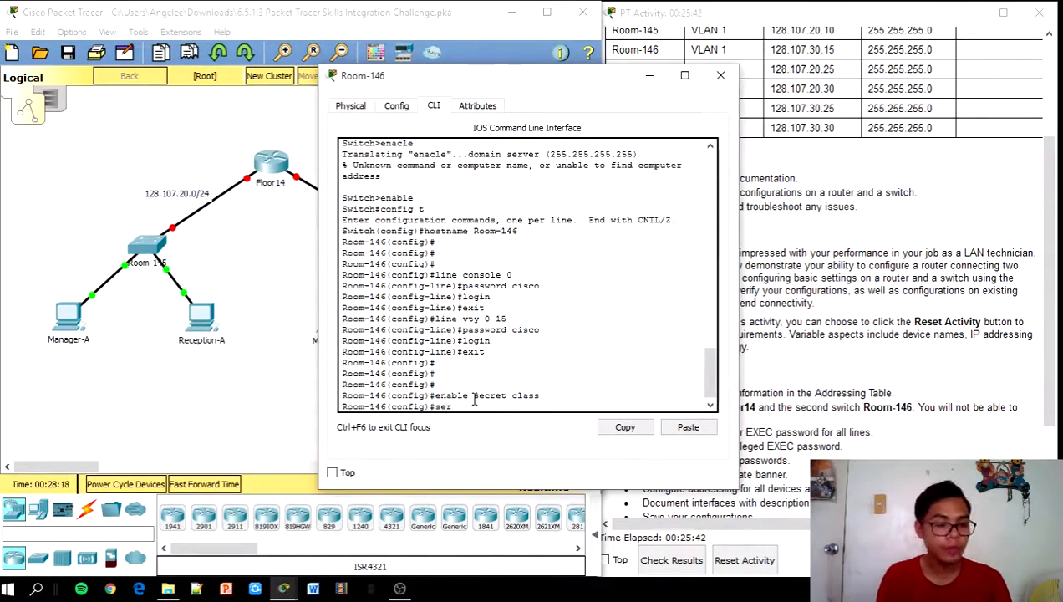
type("vice password")
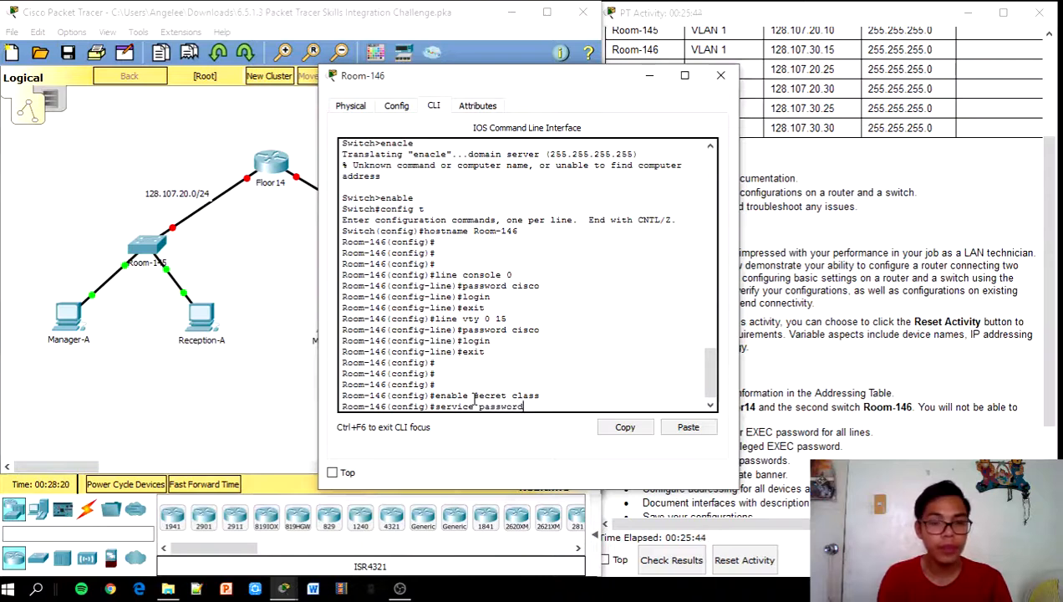
type("-encryption")
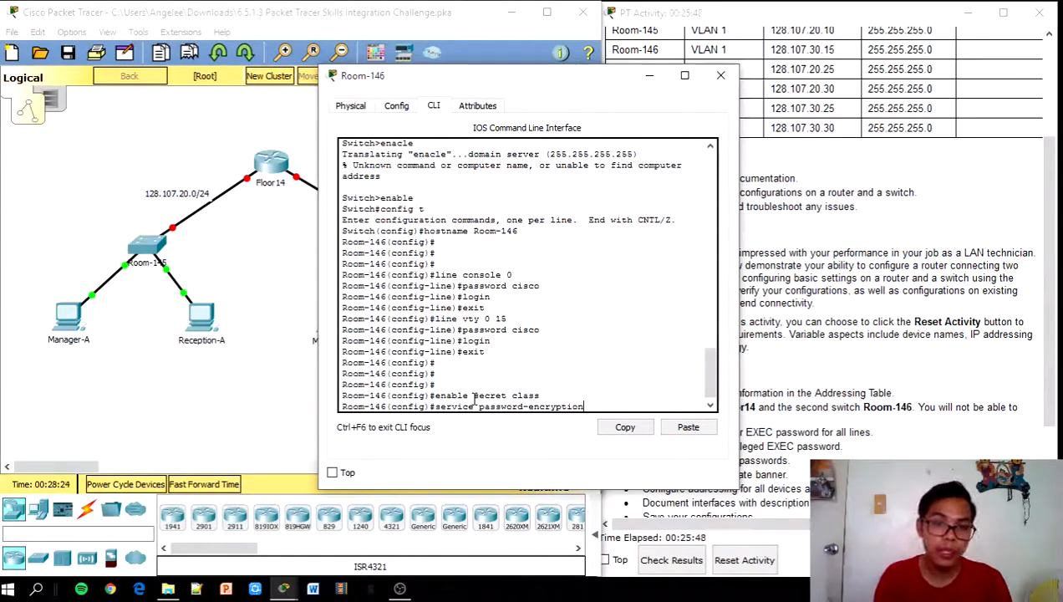
key("Return")
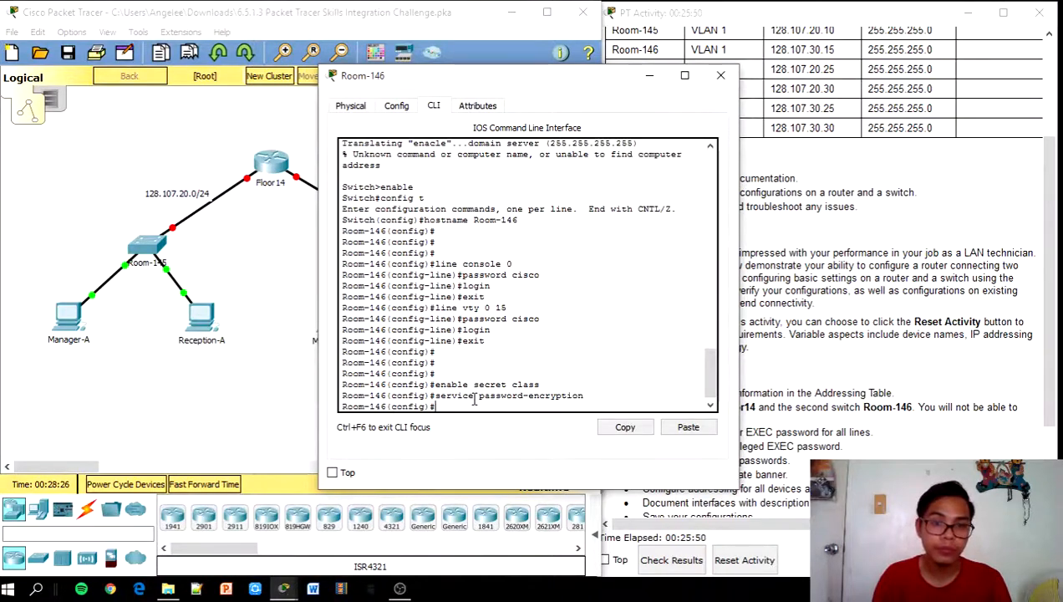
Step: Begin Room-146's banner motd '&warning this is secured', adding the lines 'this is secured' and 'exit'
type("ban")
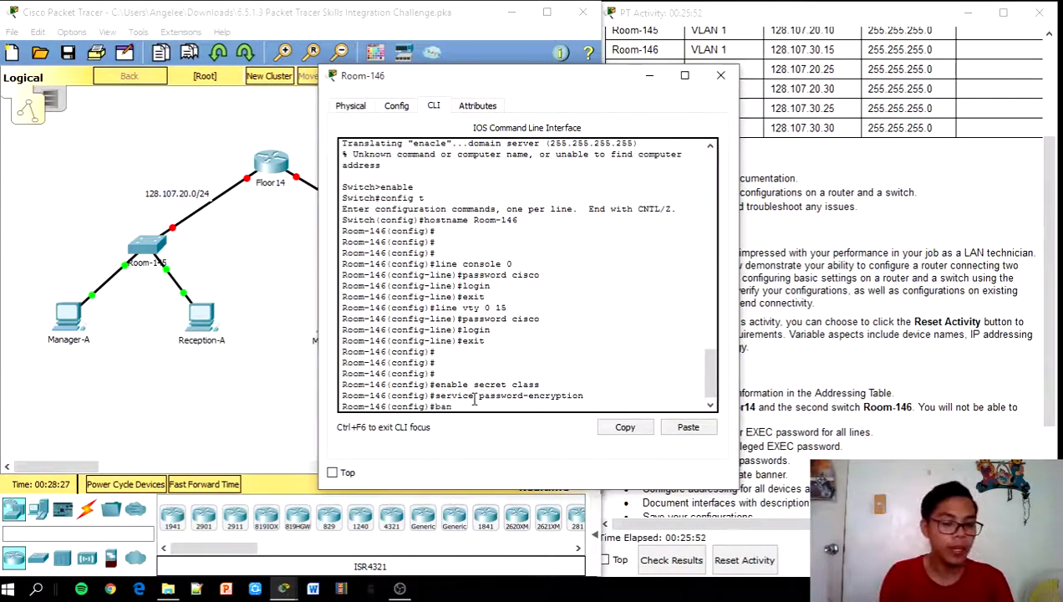
type("ner mor")
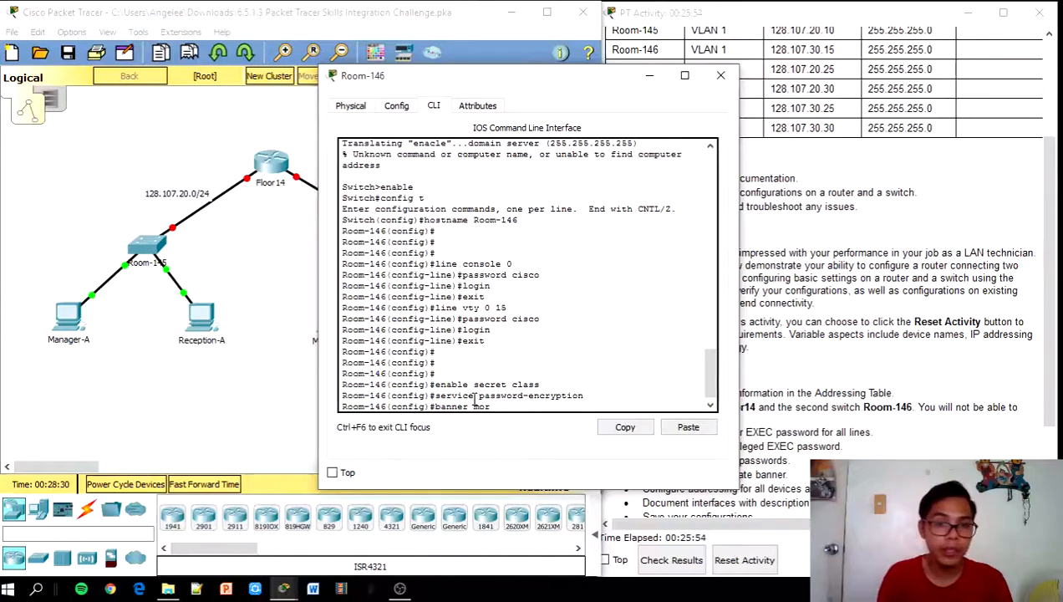
type("ttd *")
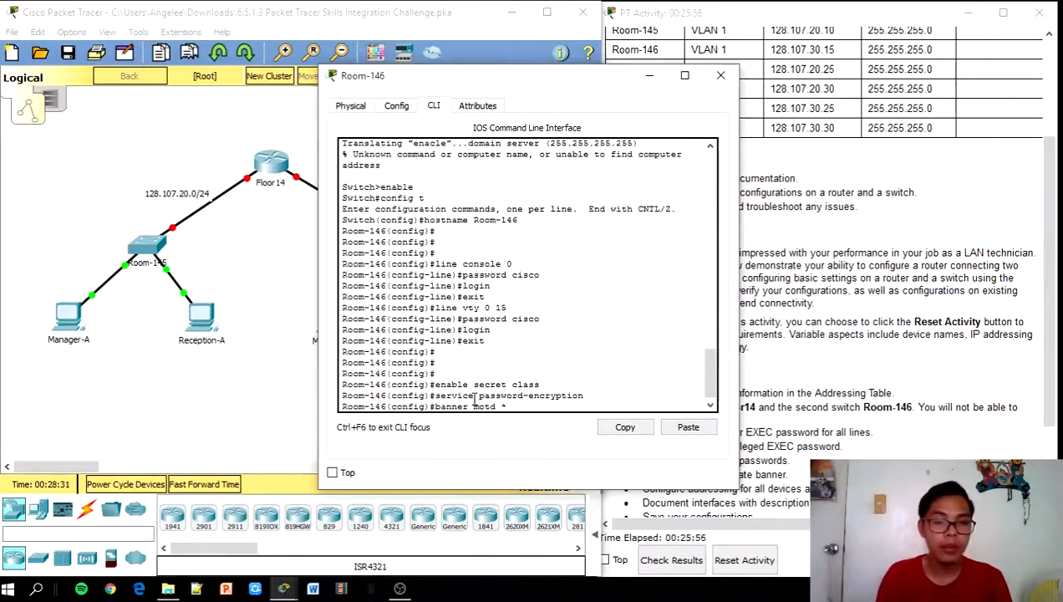
key("BackSpace")
type("&w")
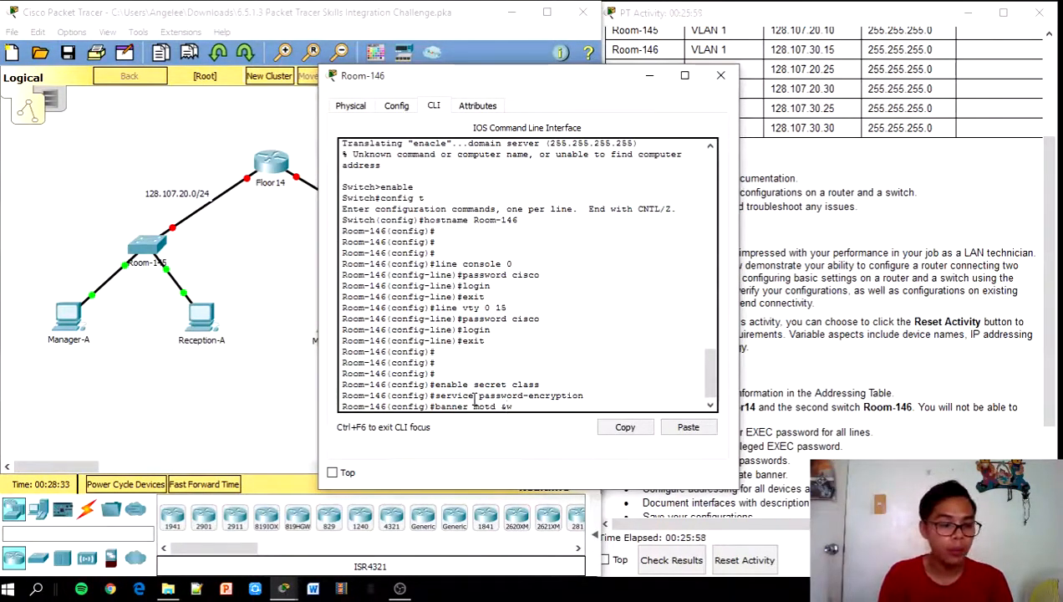
type("arning")
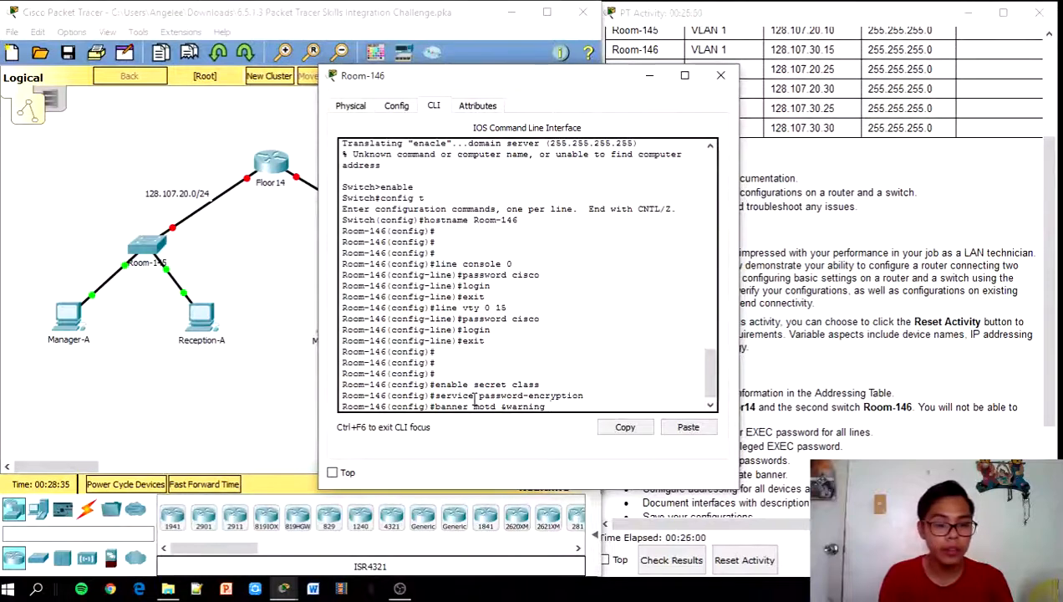
type(" this i")
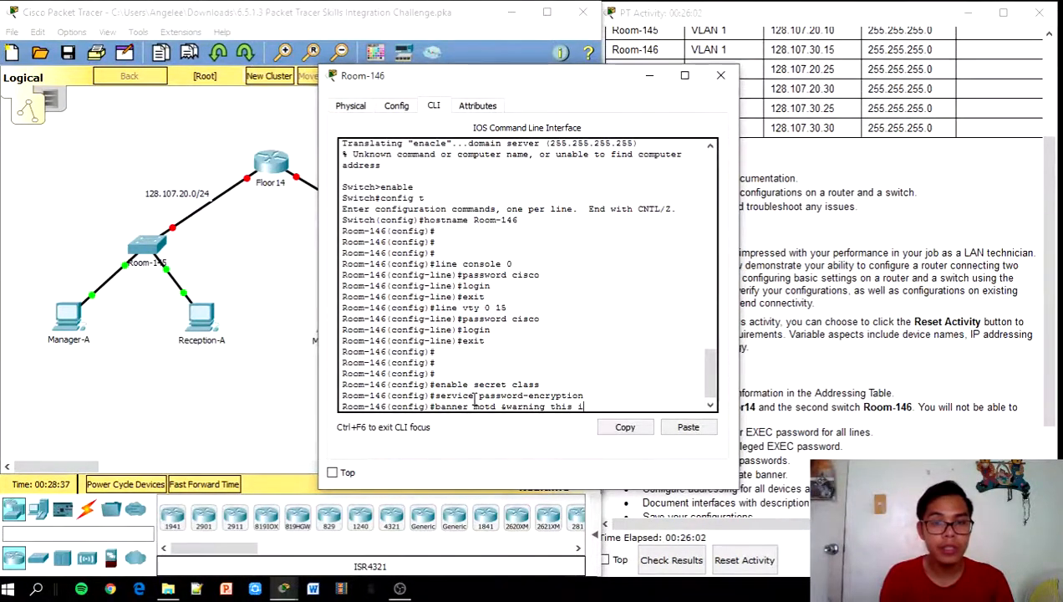
key("BackSpace")
type("is secured#")
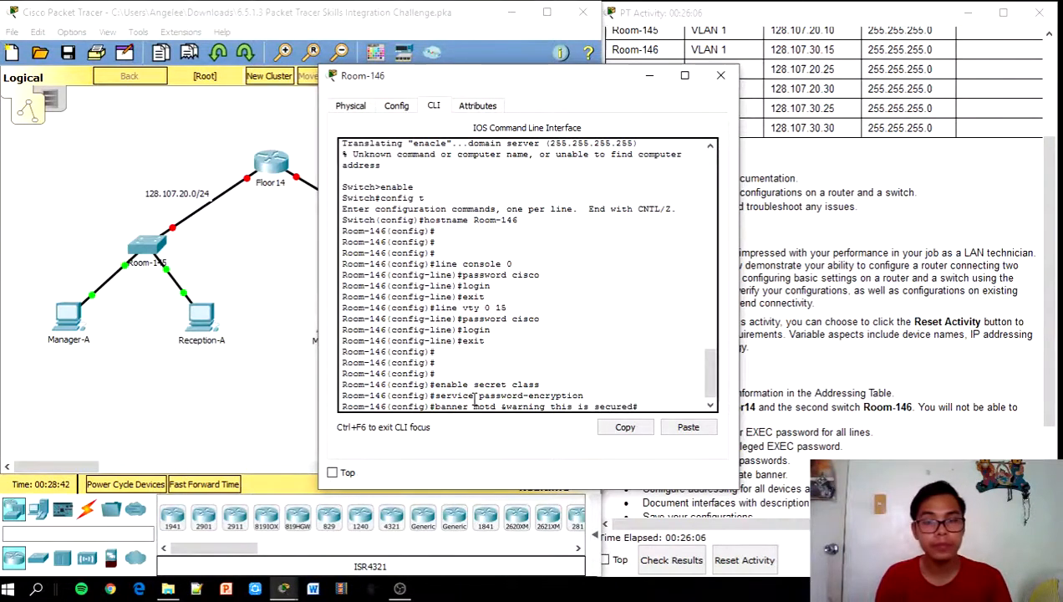
key("BackSpace")
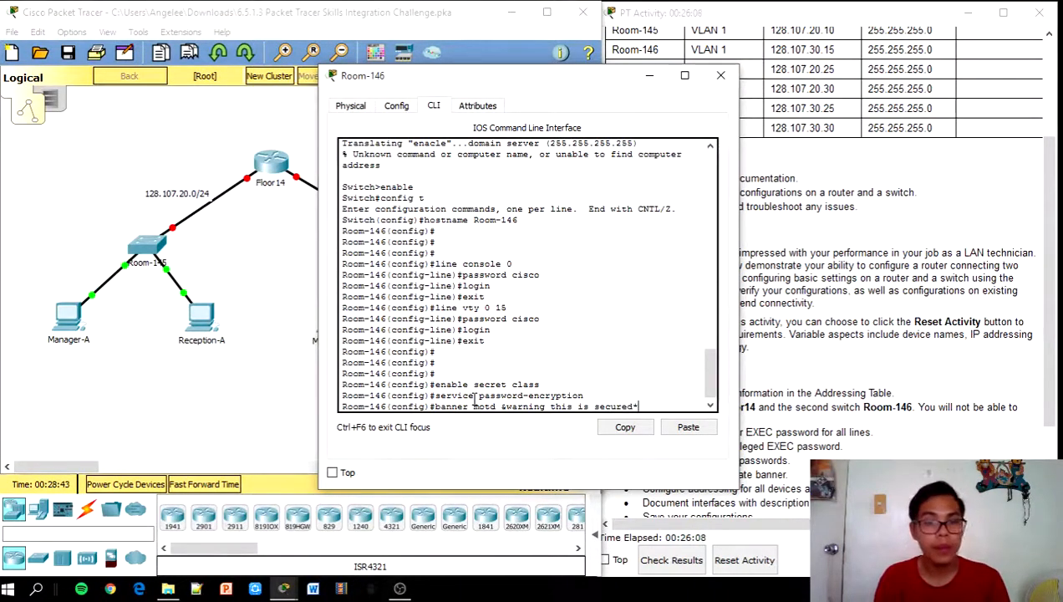
key("Return")
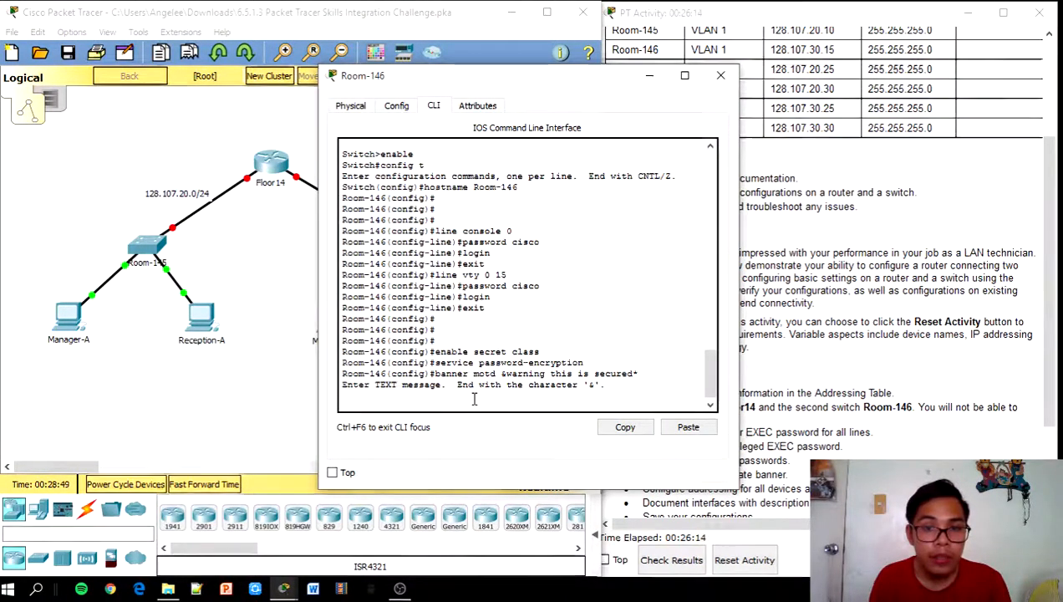
key("Return")
key("Return")
key("Return")
key("Return")
key("Return")
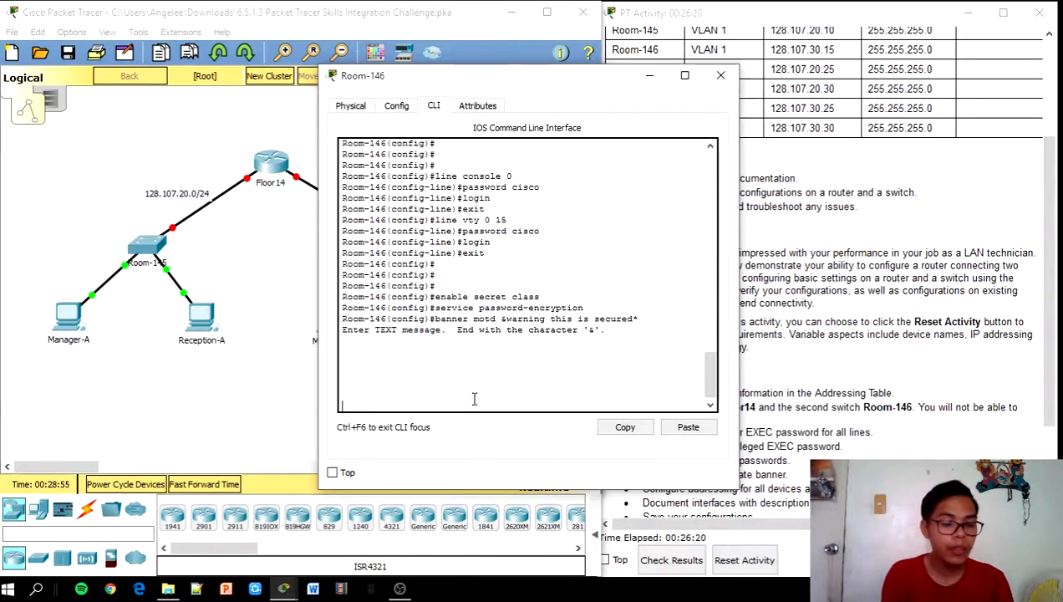
type("this")
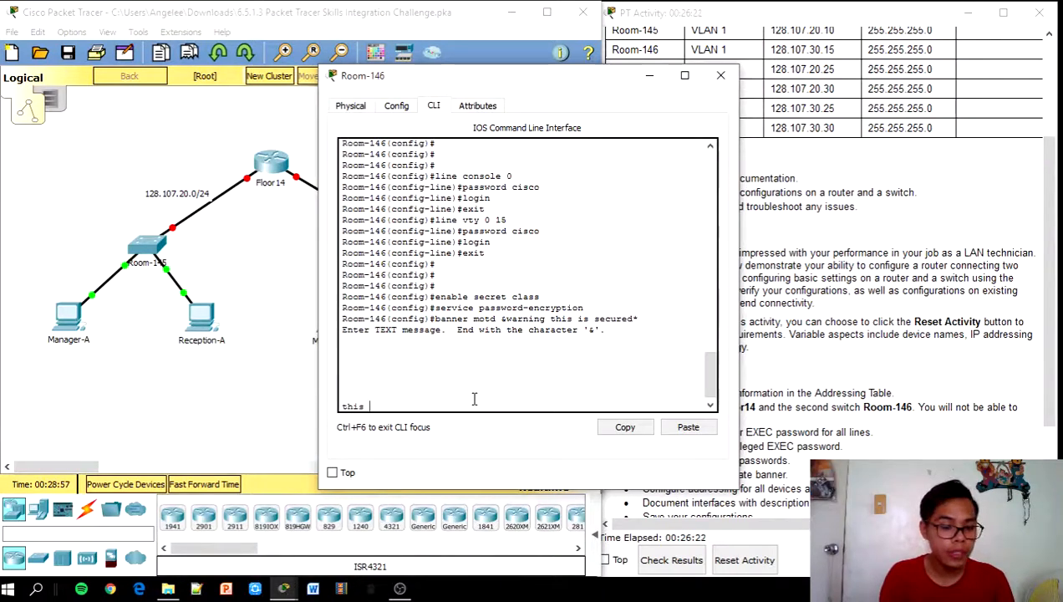
type(" is secured")
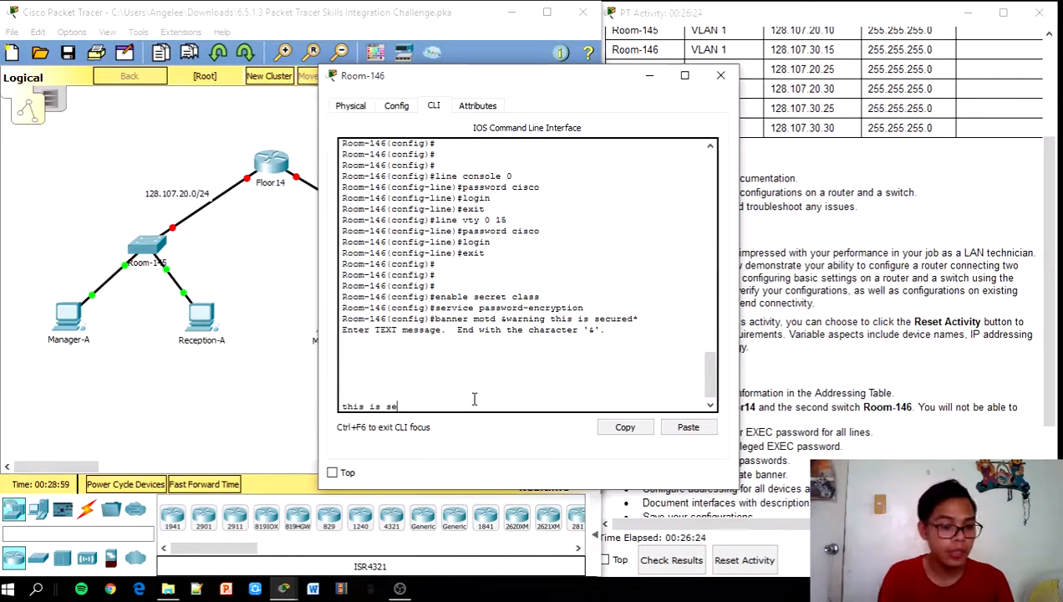
key("Return")
key("Return")
key("Return")
key("Return")
key("Return")
key("Return")
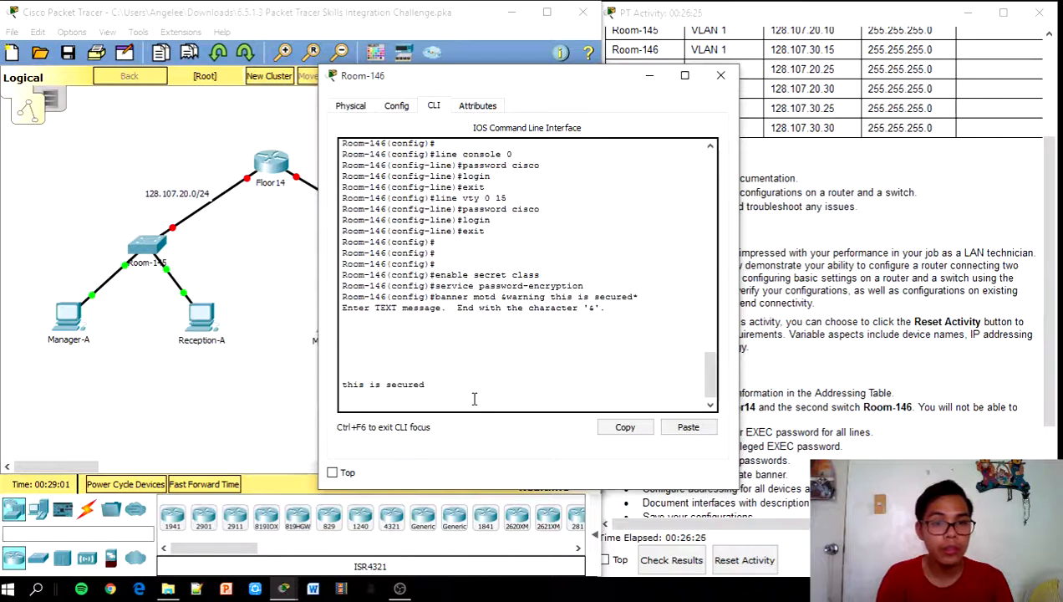
type("exit")
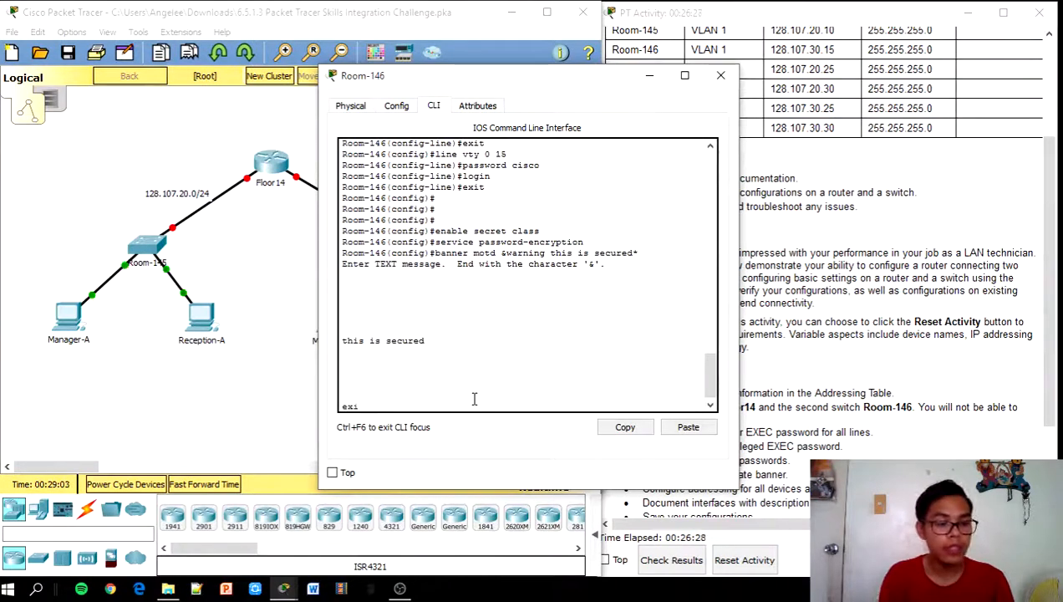
key("Return")
key("Return")
key("Return")
key("Return")
key("Return")
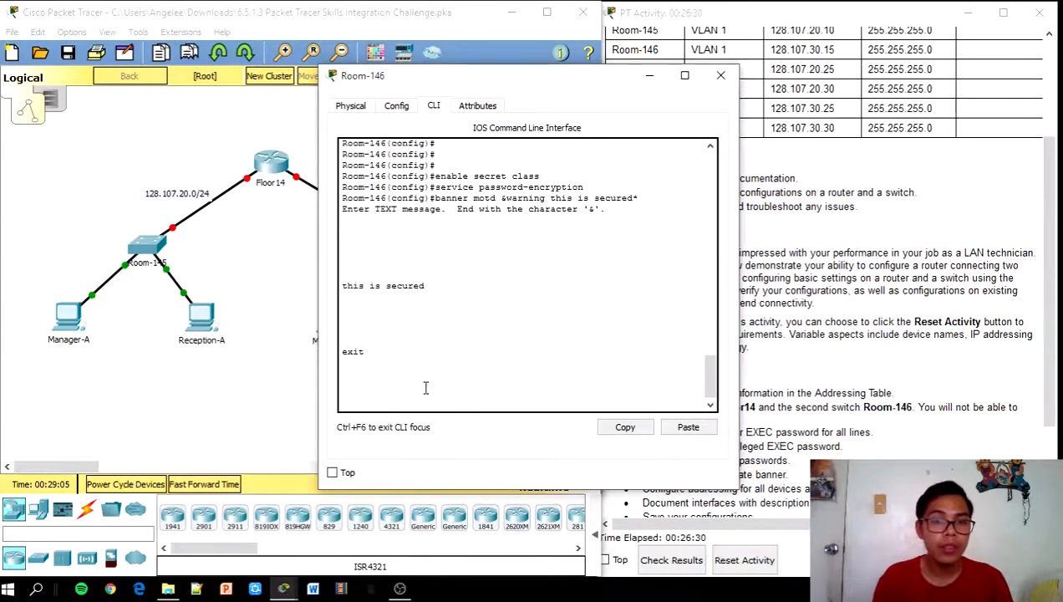
Step: Dismiss the locked Config-tab warning, fast-forward time, and return to Room-146's CLI
left_click(396, 105)
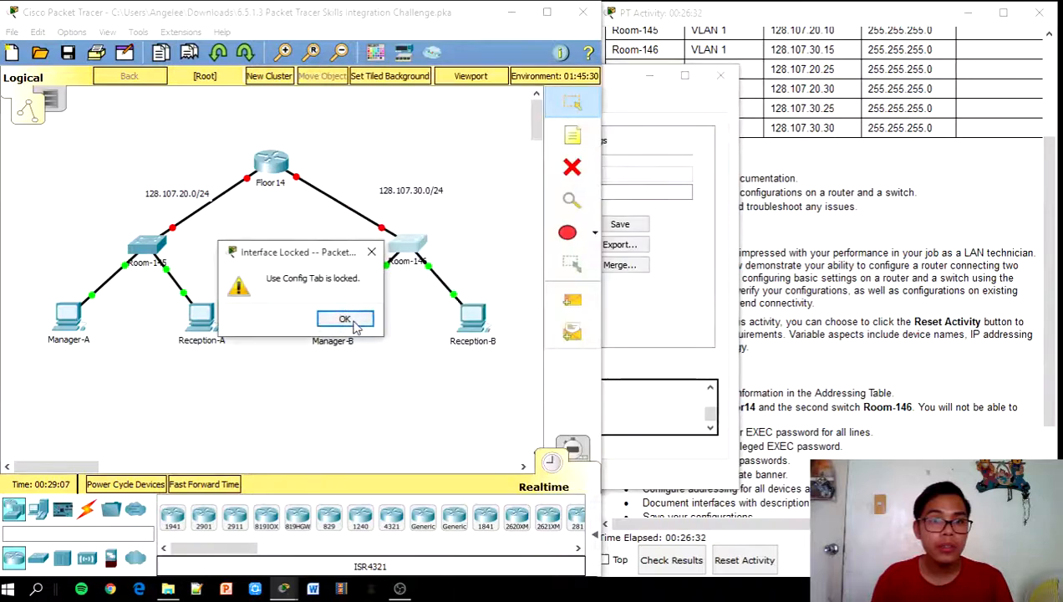
left_click(344, 319)
left_click(677, 309)
left_click(443, 106)
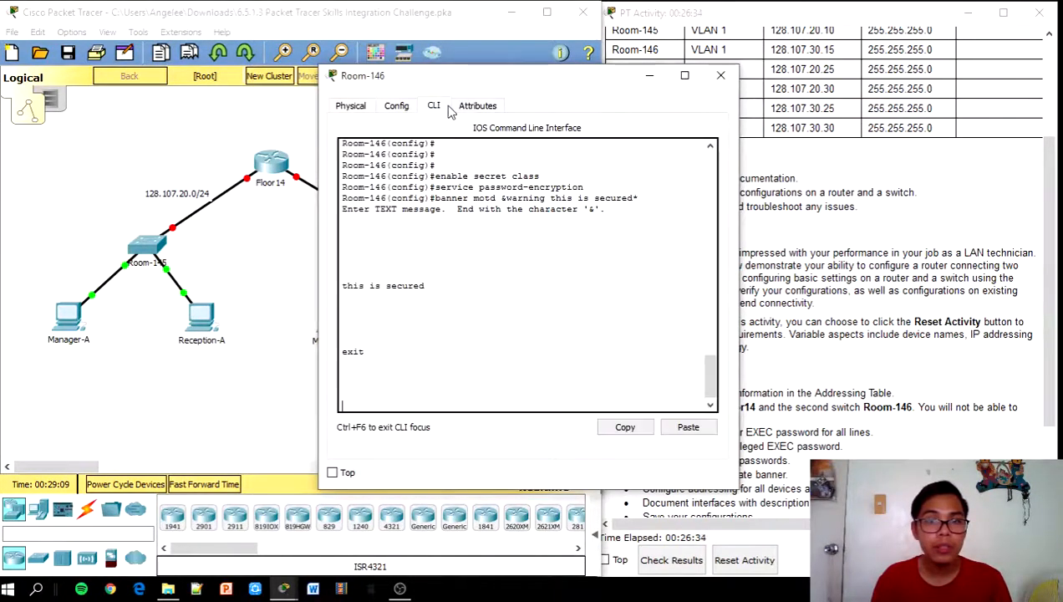
scroll(444, 305, "up", 8)
scroll(445, 301, "down", 10)
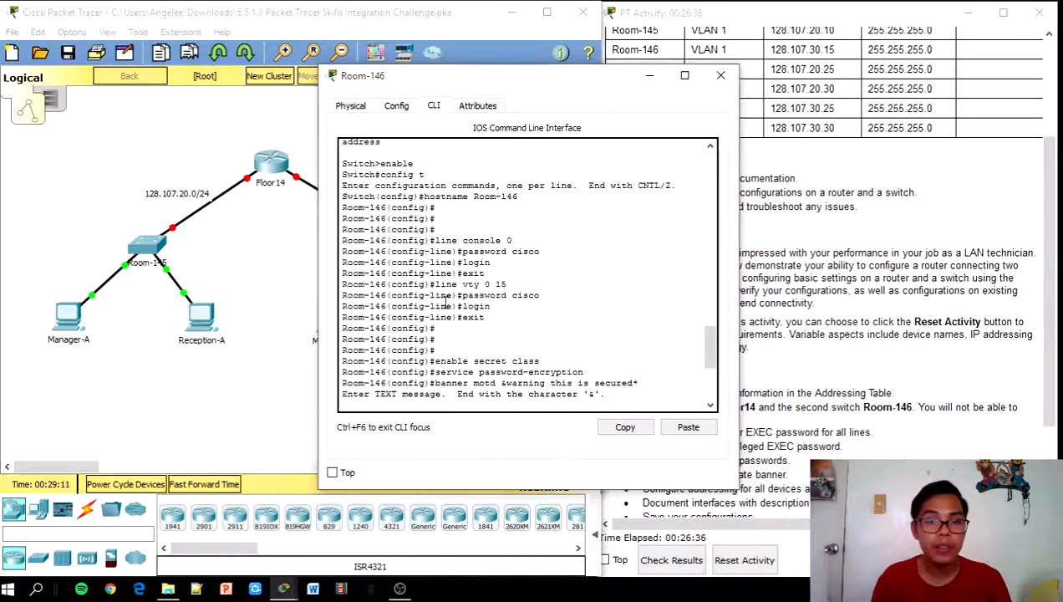
left_click(222, 489)
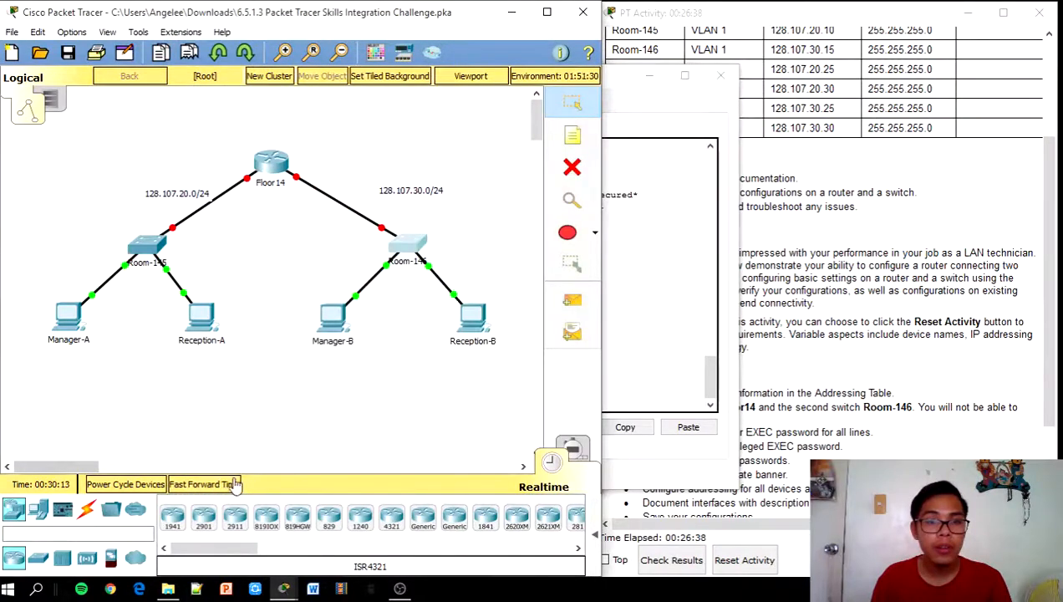
left_click(231, 484)
left_click(623, 364)
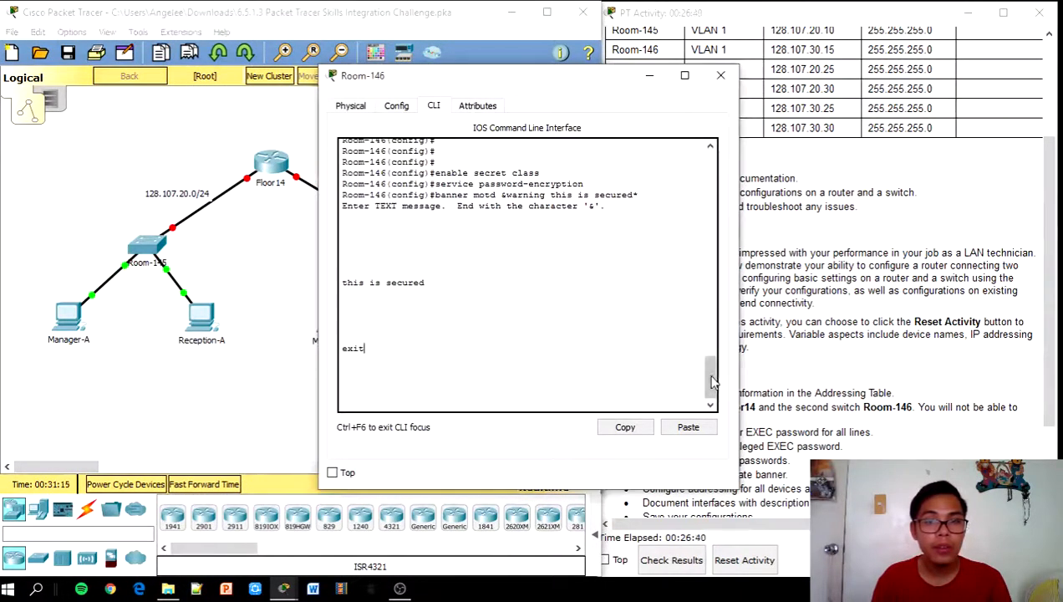
left_click_drag(707, 375, 711, 365)
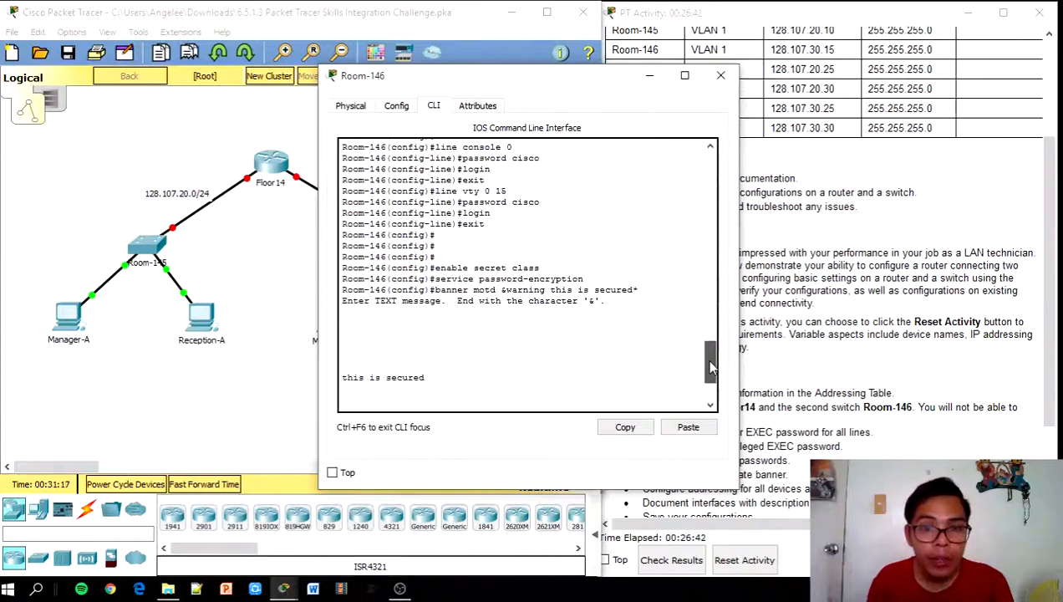
Step: Close the MOTD banner with the '&' delimiter on its own line
type("exit")
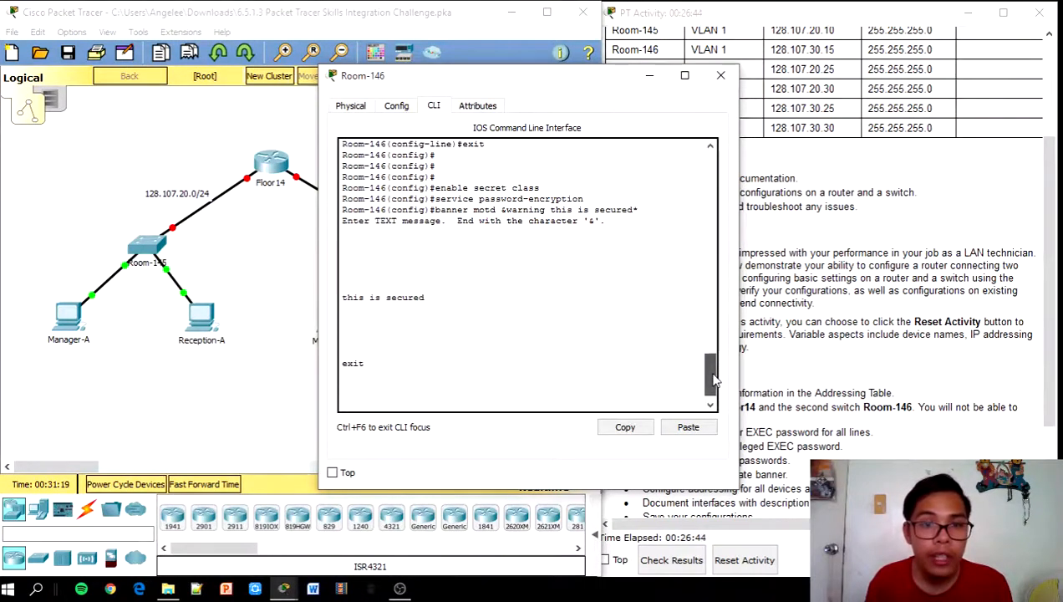
left_click_drag(396, 361, 308, 274)
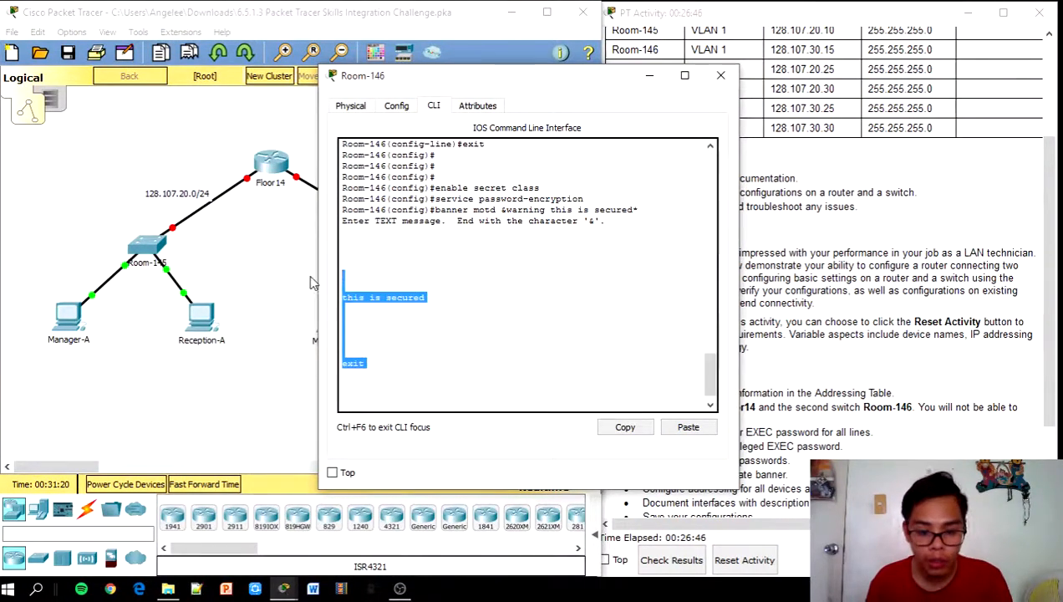
left_click(422, 346)
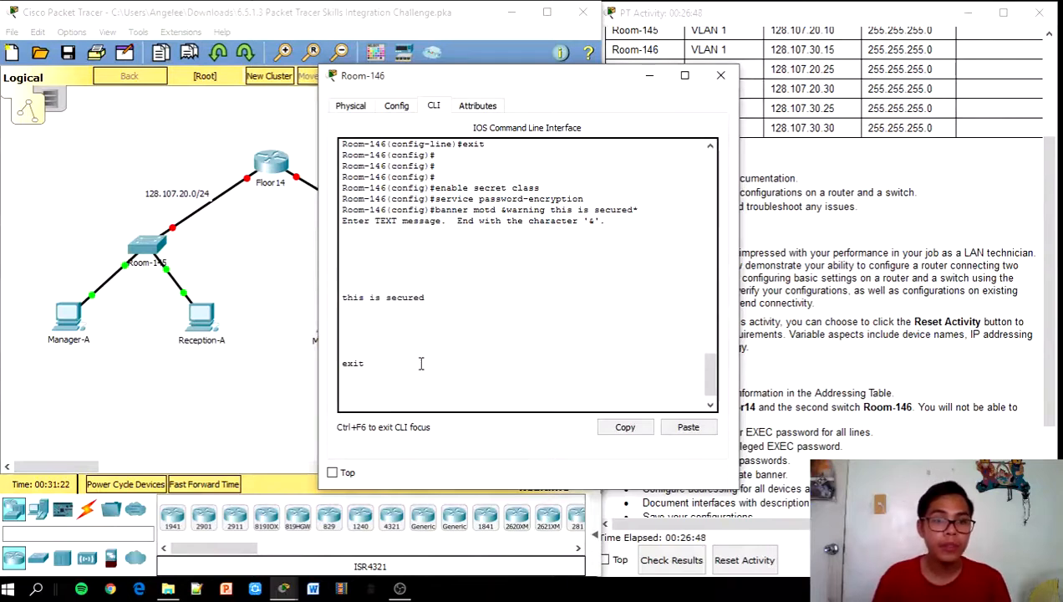
key("Return")
key("Return")
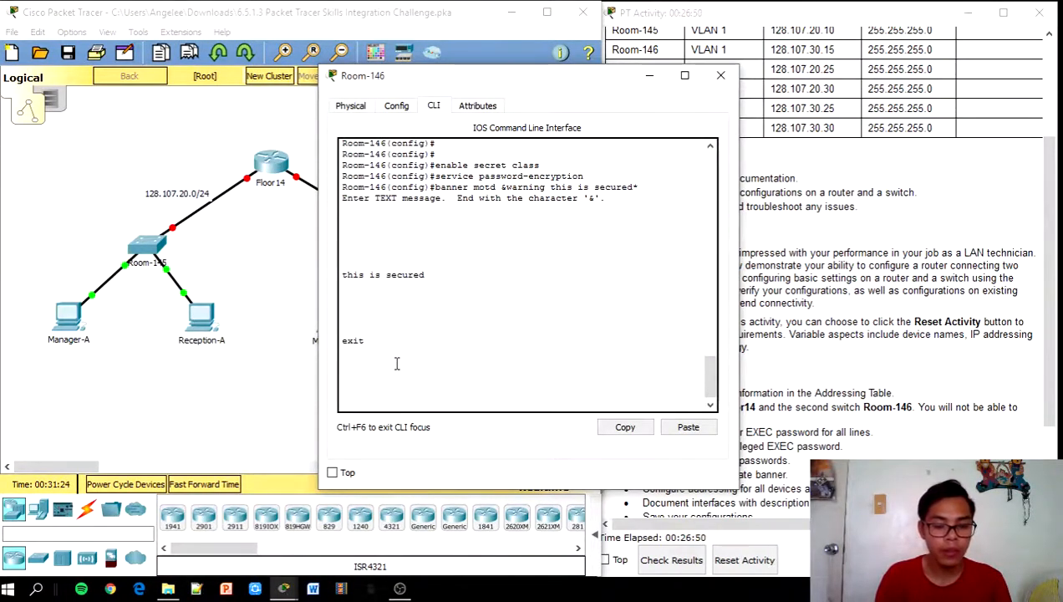
type("&")
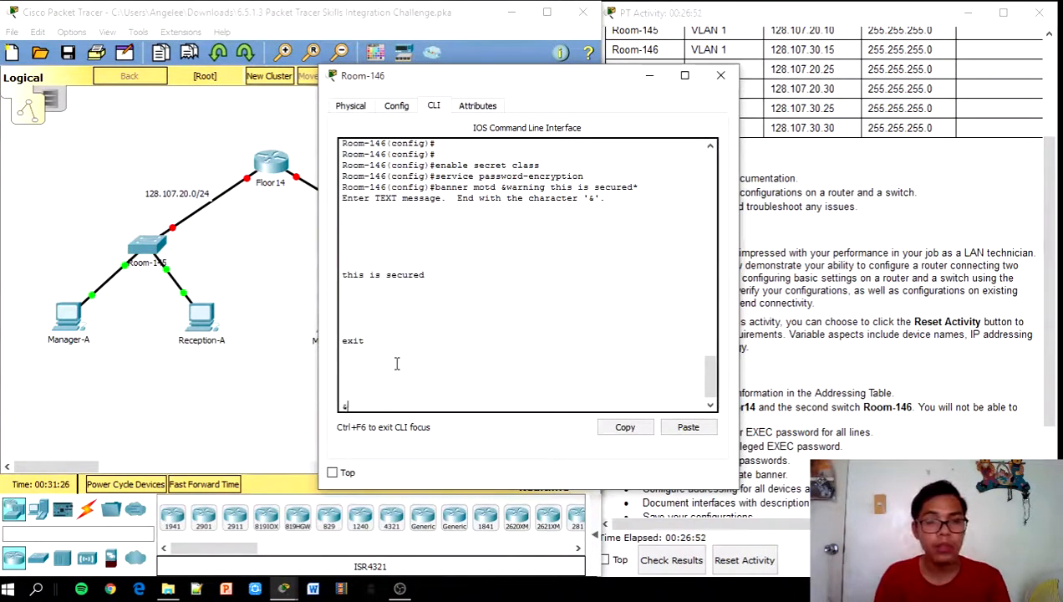
key("Return")
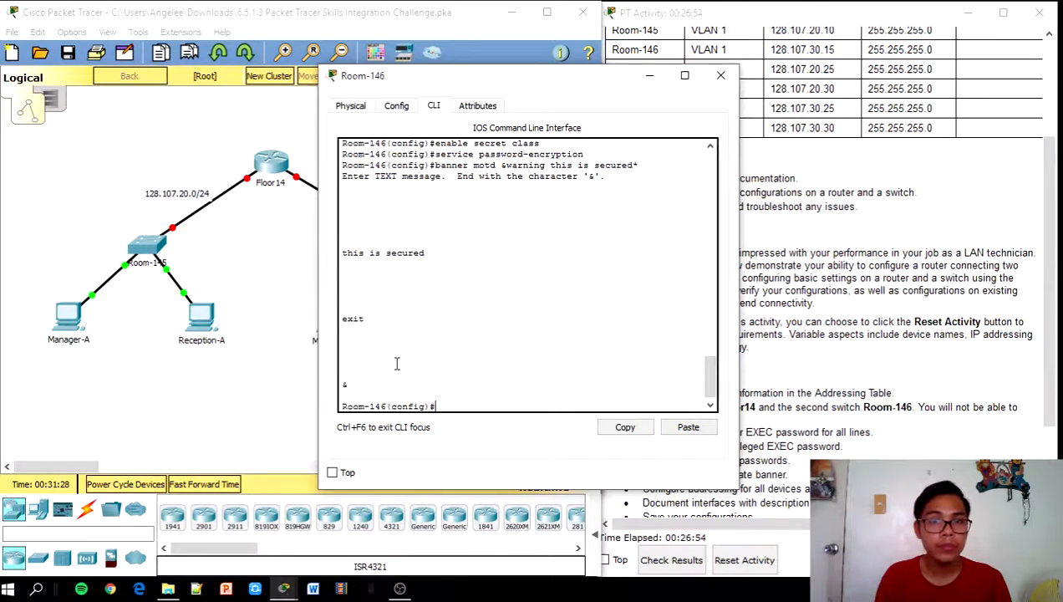
Step: Apply banner motd &warning this is secured& on the Room-146 switch
type("banner")
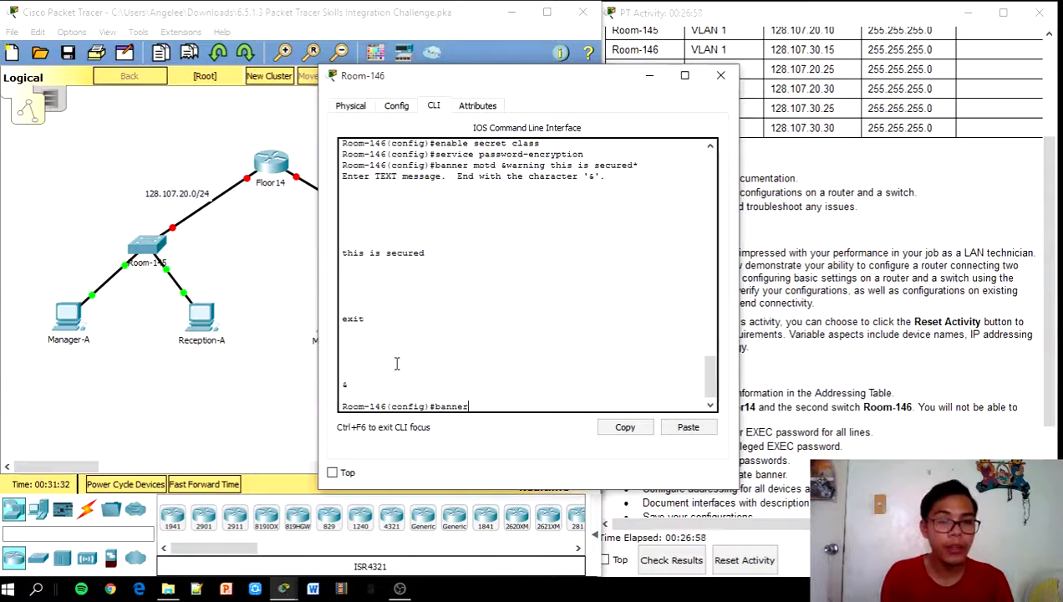
type(" motd")
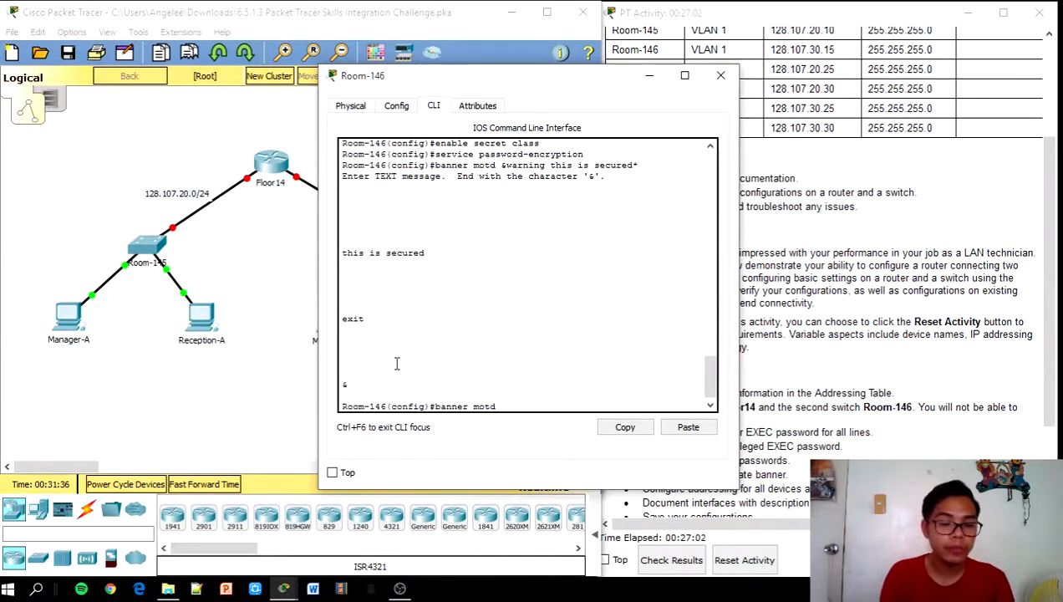
type(" &warn")
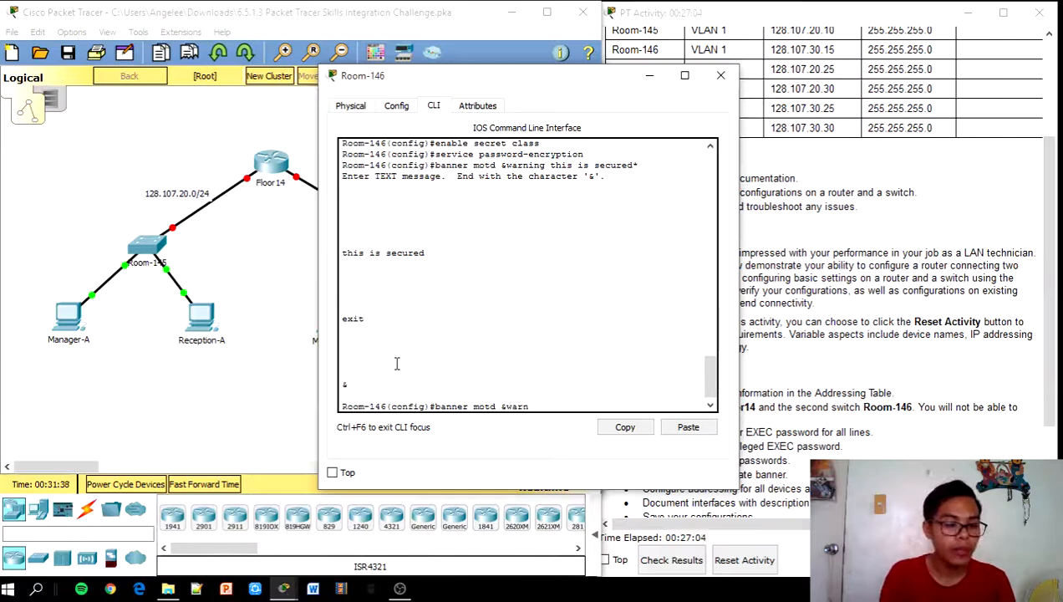
type("ing thui")
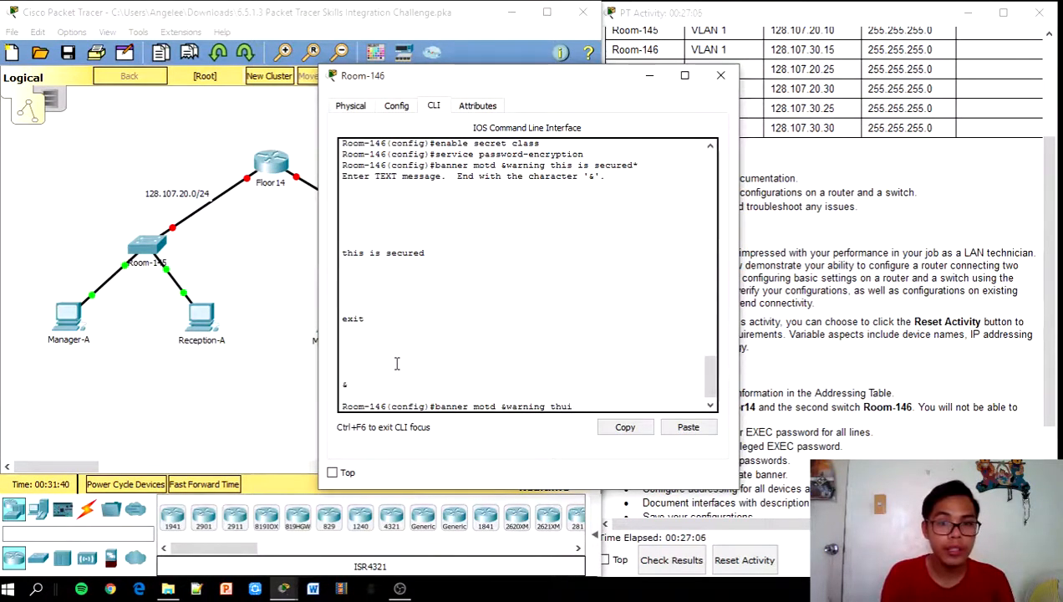
type("sis s")
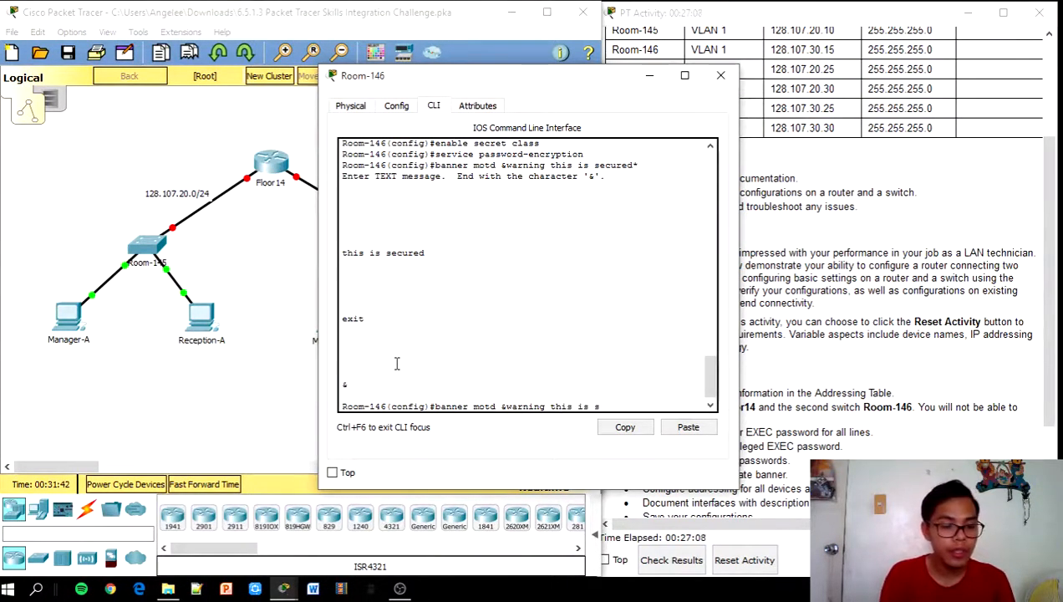
type("ecured&")
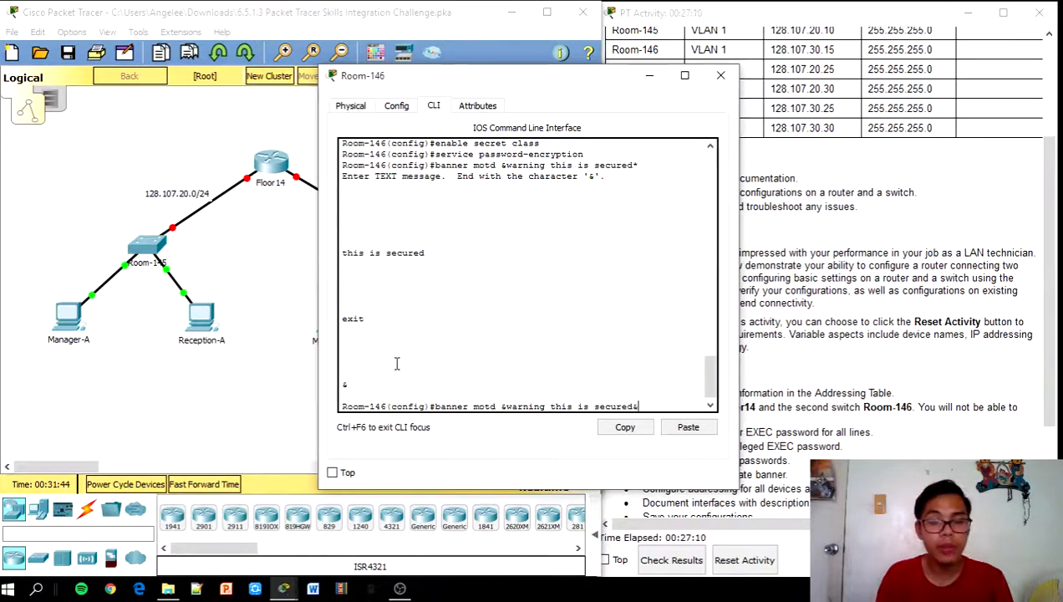
key("Return")
key("Return")
key("Return")
key("Return")
key("Return")
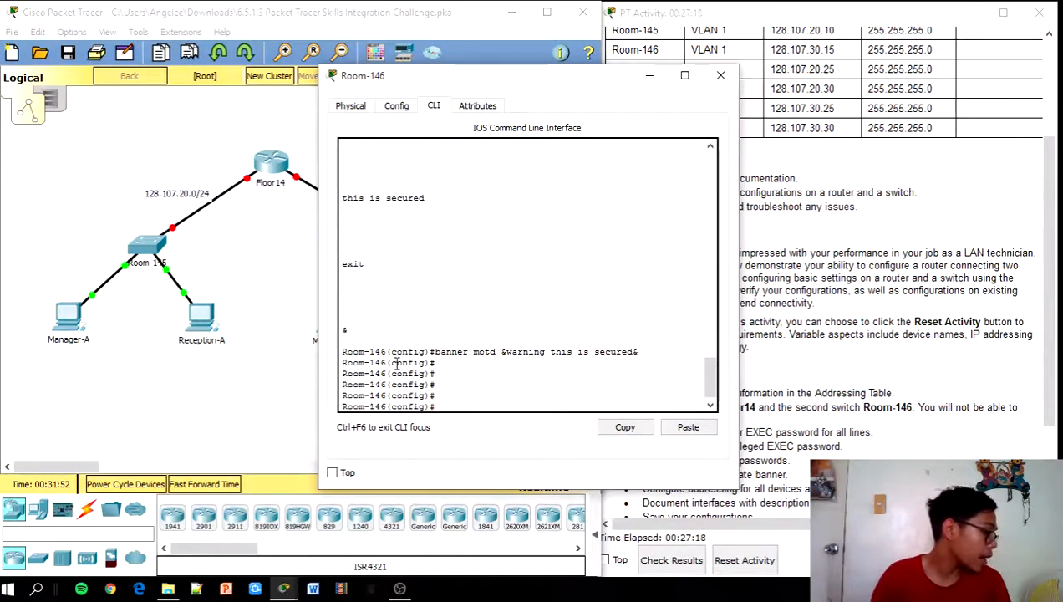
Step: Open Floor14's CLI, enter interface GigabitEthernet 0/0, and begin an ip address command
left_click(238, 251)
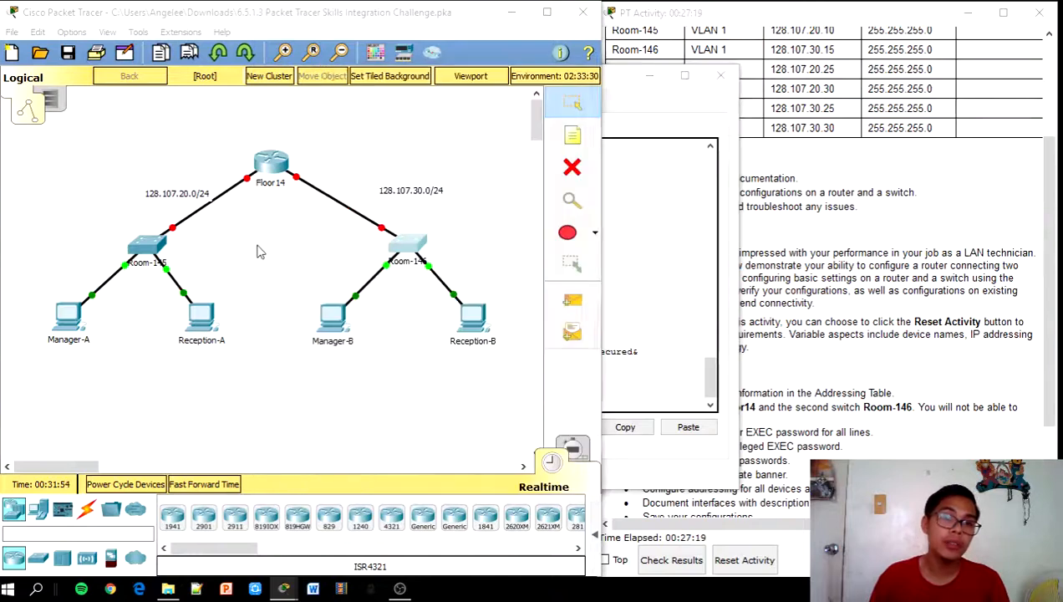
left_click(258, 169)
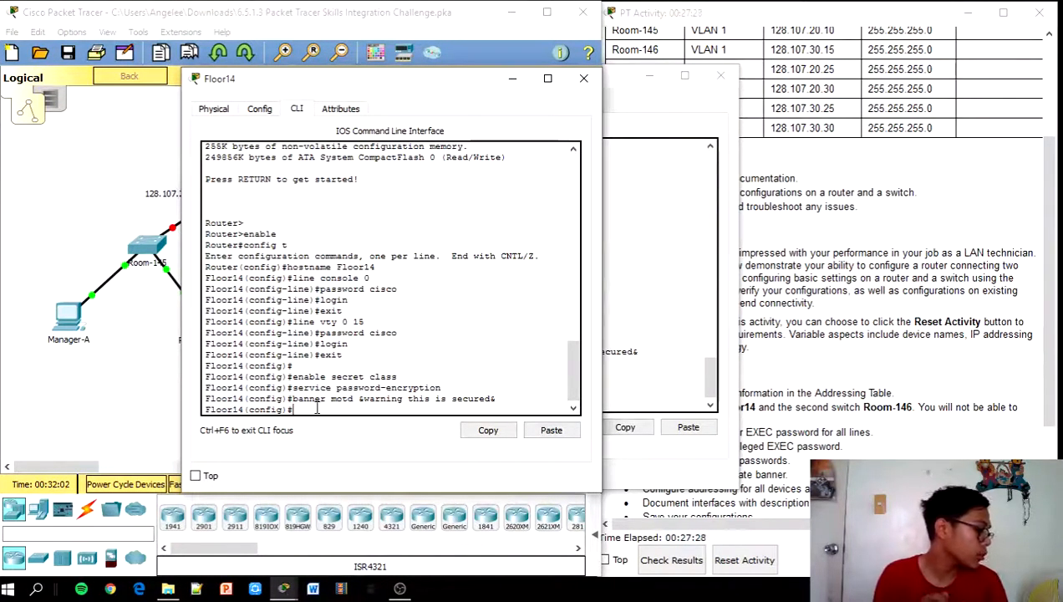
key("Return")
key("Return")
key("Return")
key("Return")
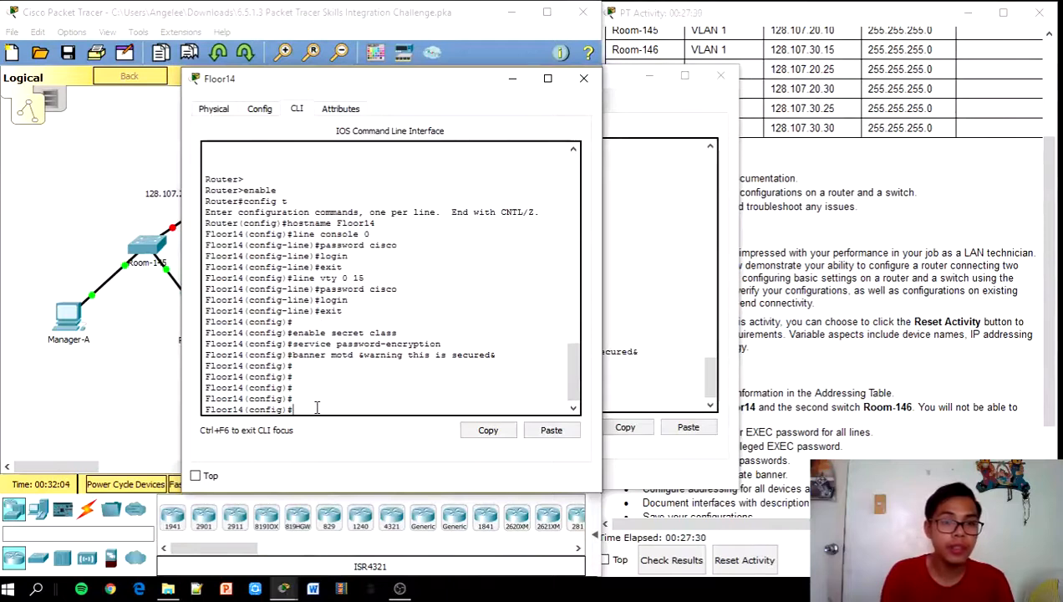
type("interf")
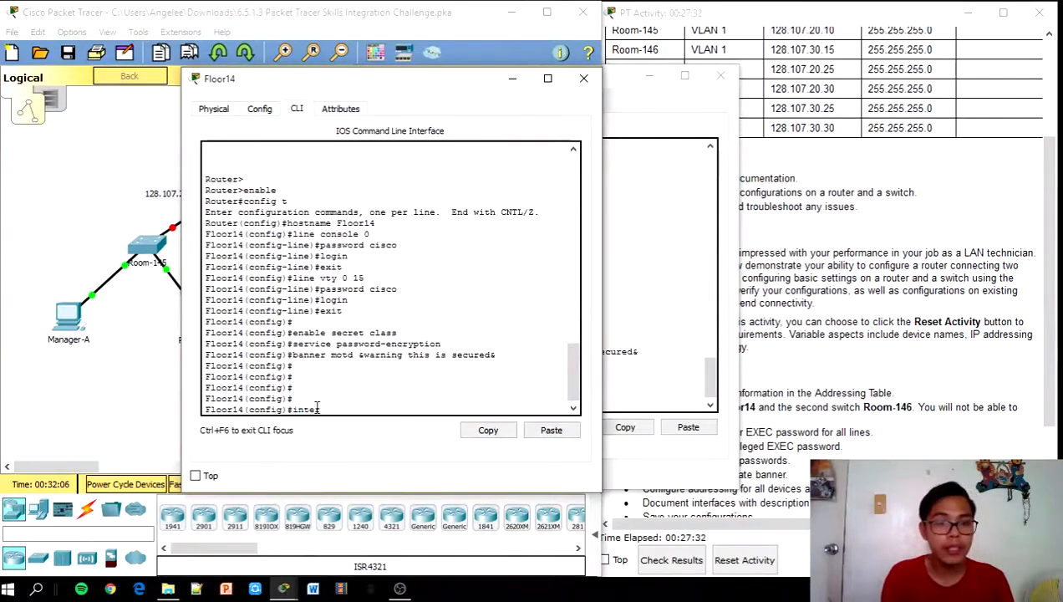
type("ace giga")
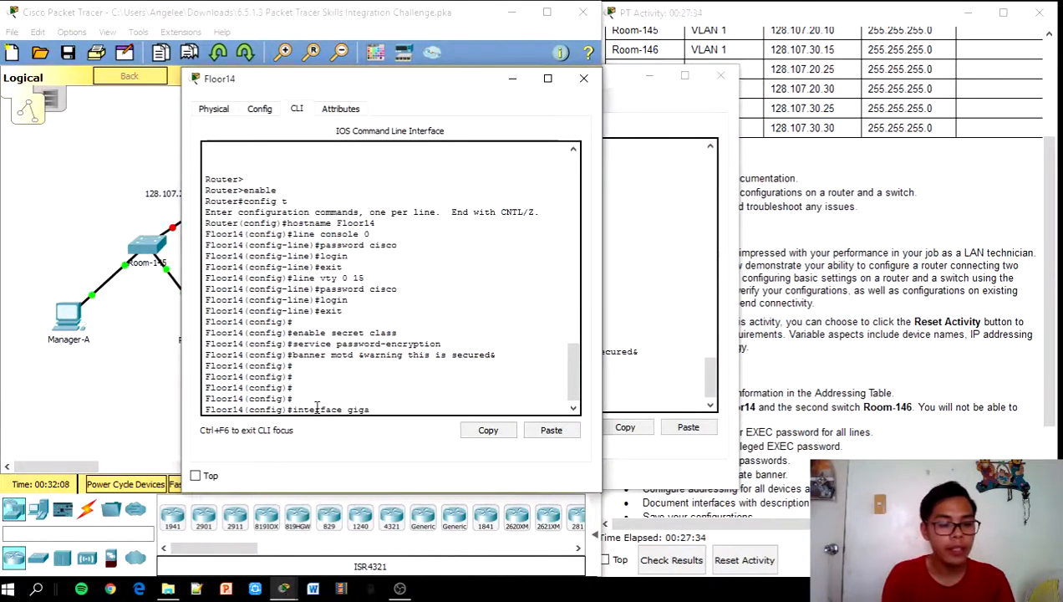
type("bit E")
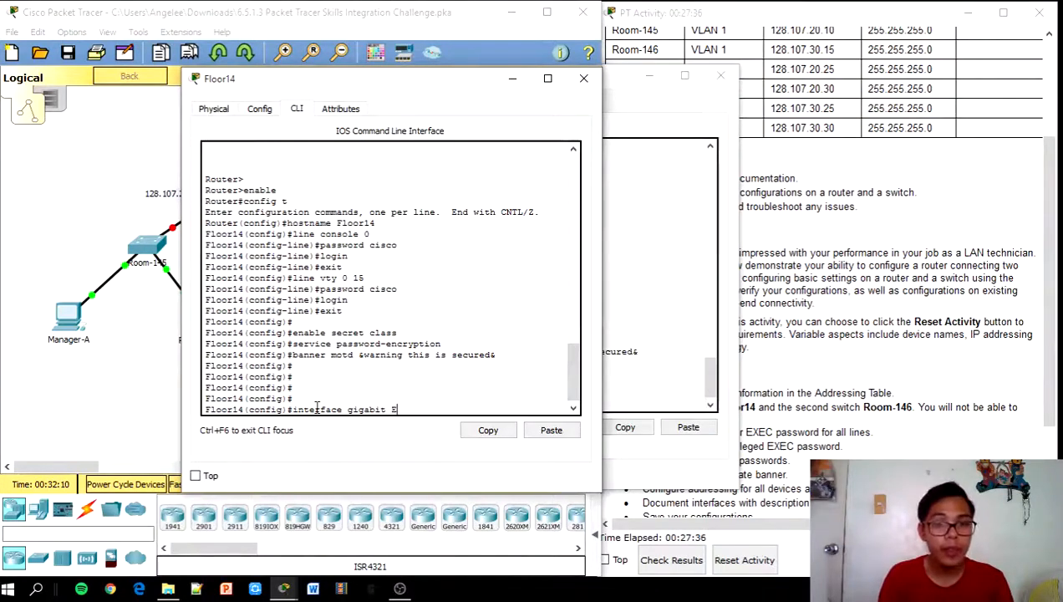
key("BackSpace")
type("Ethernet 0/")
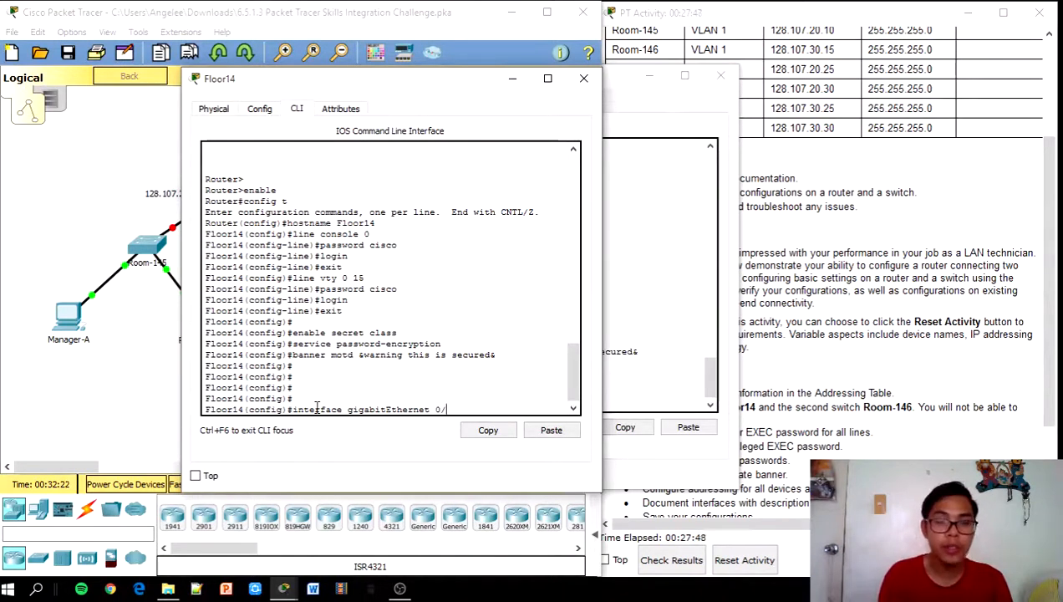
type("0")
key("Return")
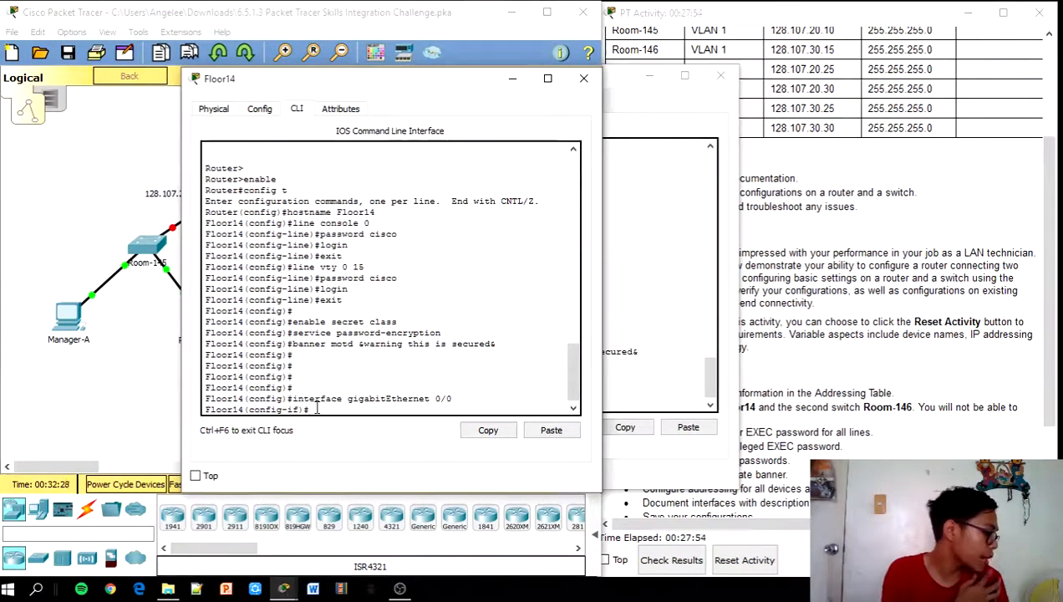
type("ip add")
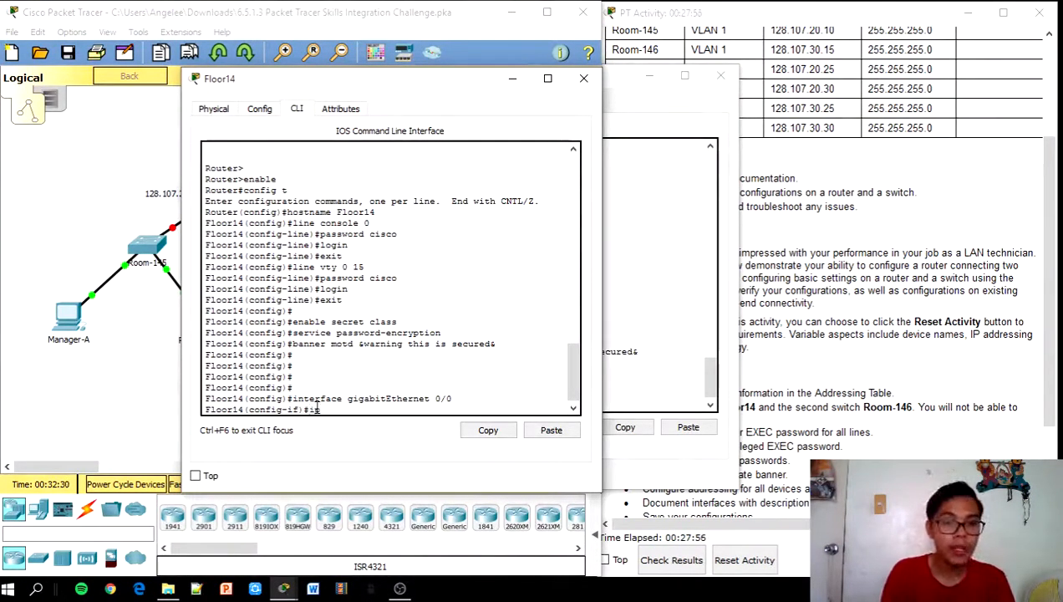
type("ress")
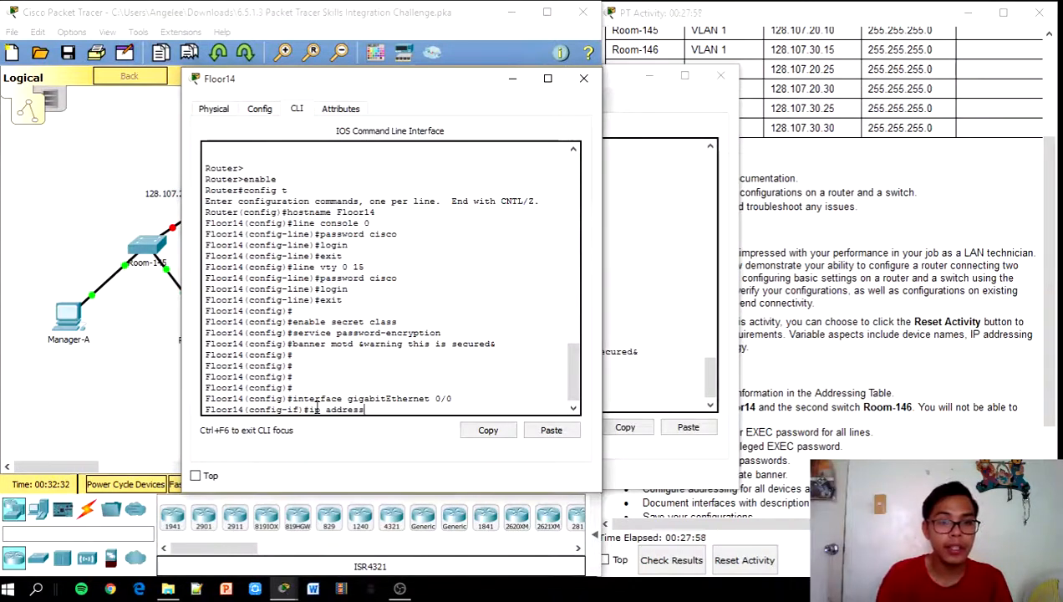
Step: Copy 128.107.20.1 from the Addressing Table into the ip address command and submit it
left_click(1048, 191)
left_click_drag(1048, 192, 1048, 93)
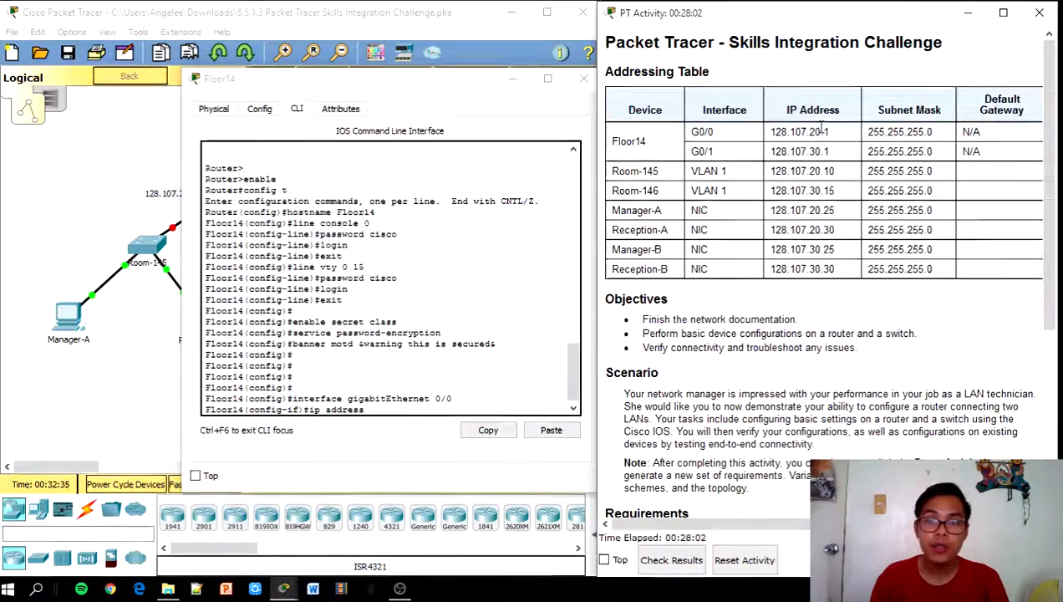
left_click_drag(830, 131, 771, 131)
key("ctrl+c")
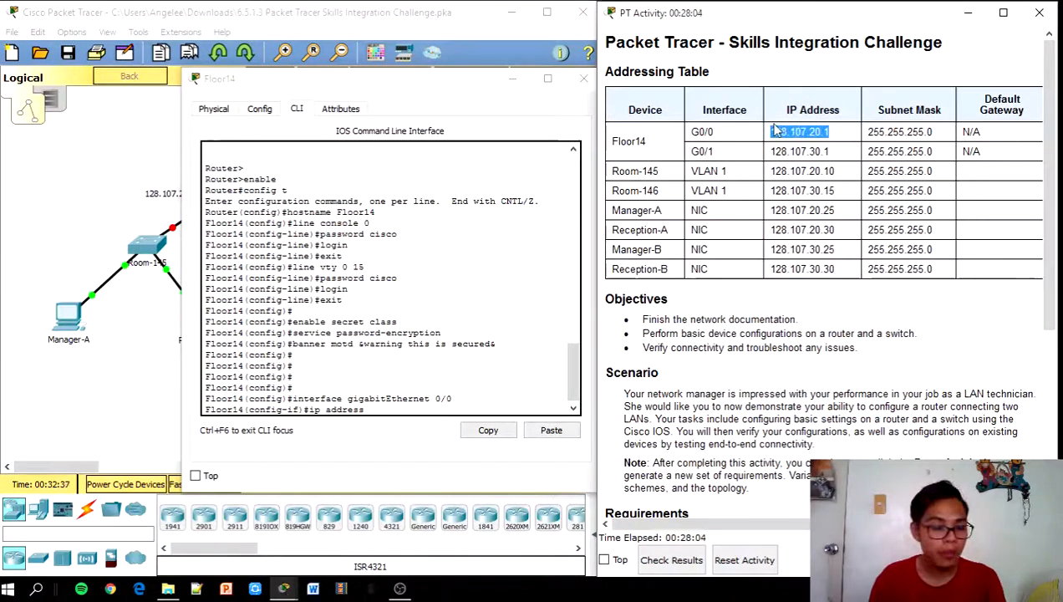
left_click(414, 408)
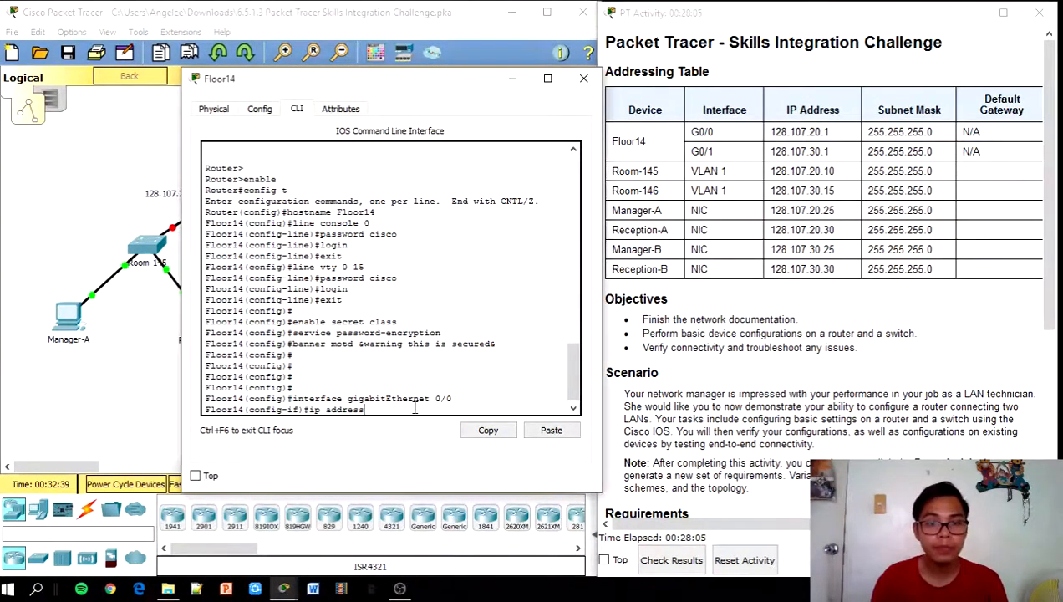
left_click(551, 430)
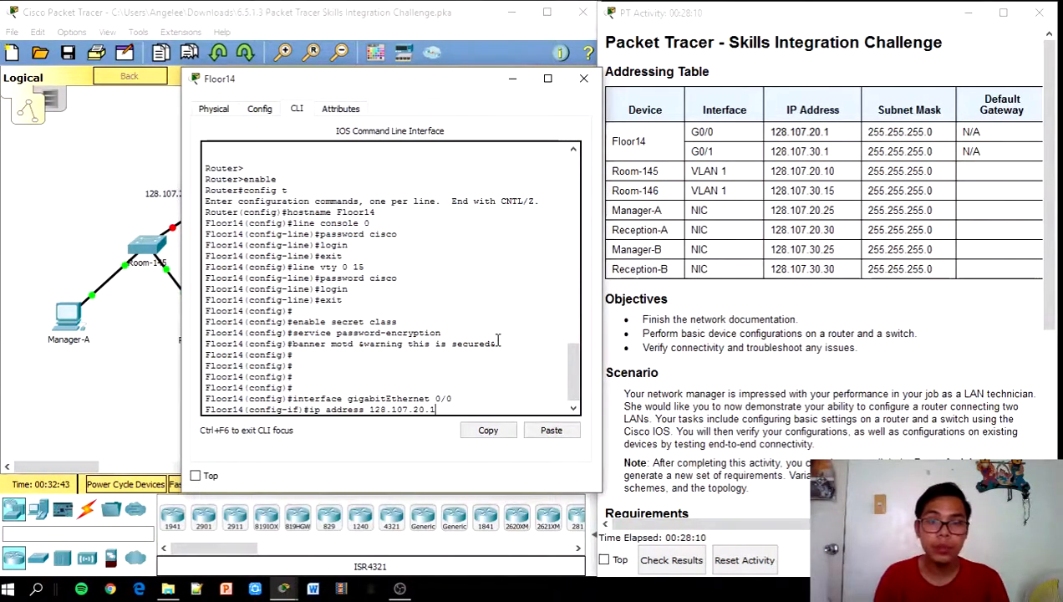
key("Return")
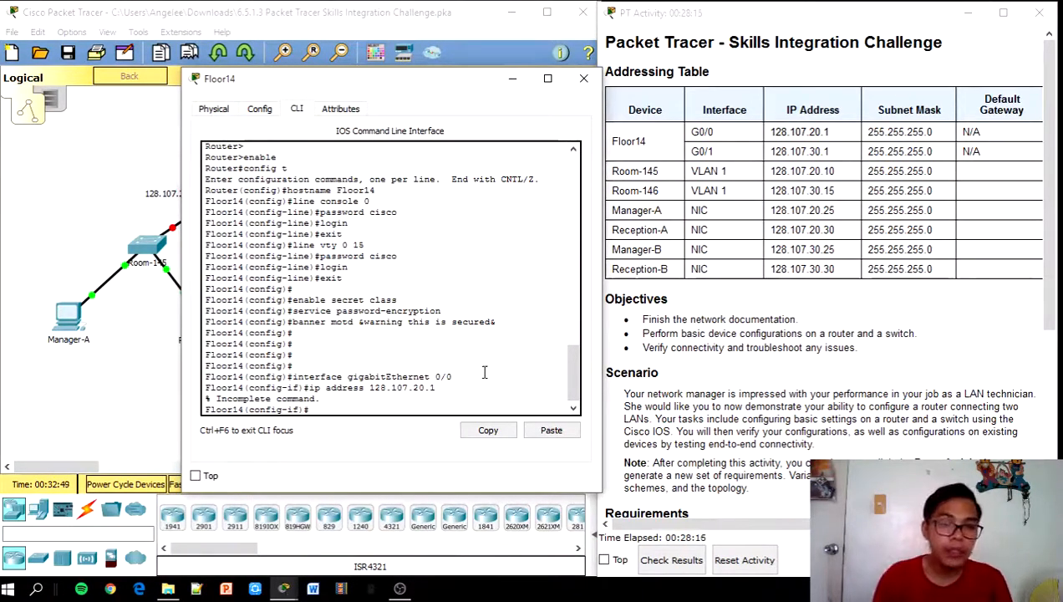
Step: Re-enter ip address 128.107.20.1 255.255.255.0 on G0/0 and bring it up with no shutdown
left_click_drag(438, 388, 310, 389)
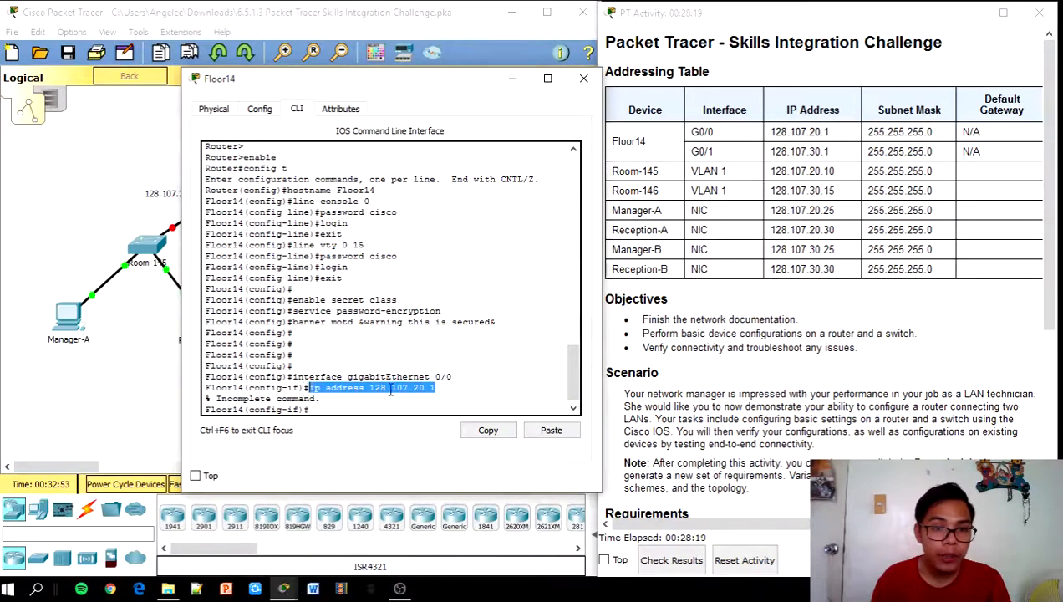
left_click(475, 429)
left_click(397, 413)
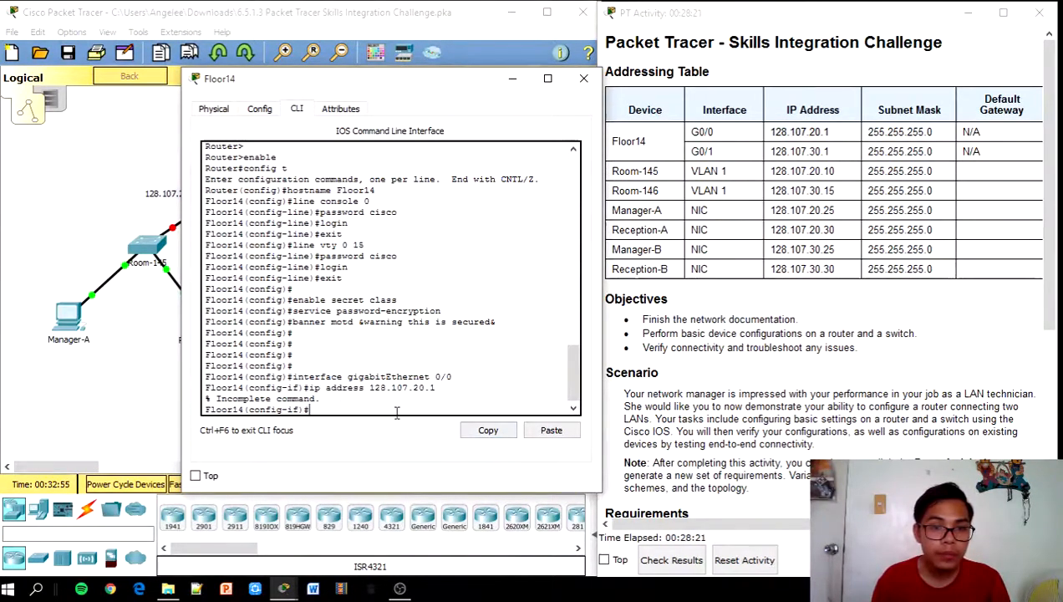
left_click(547, 430)
type("28.107.20.1 2")
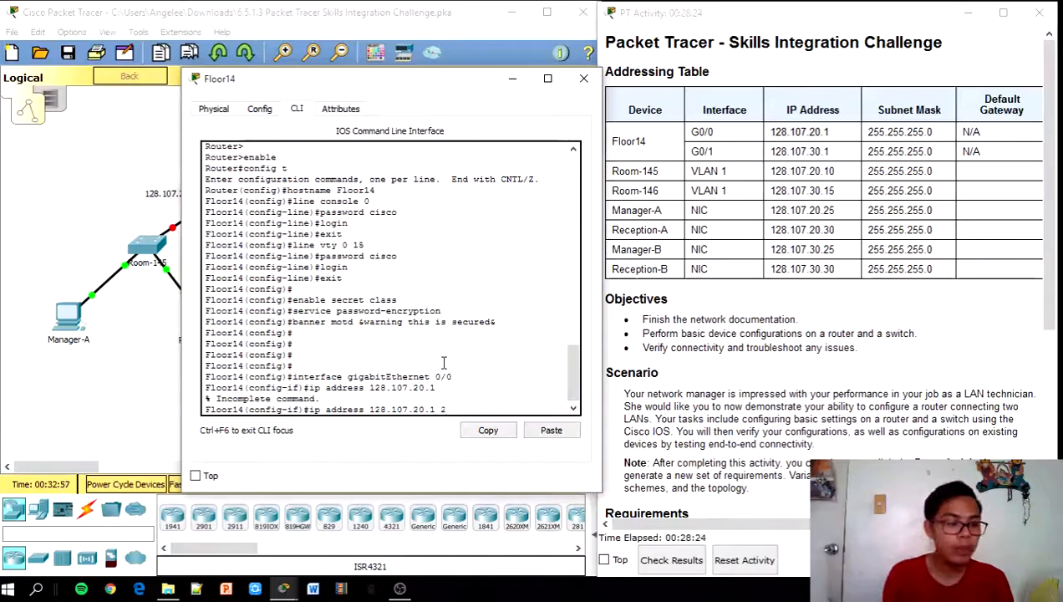
type("55.255.")
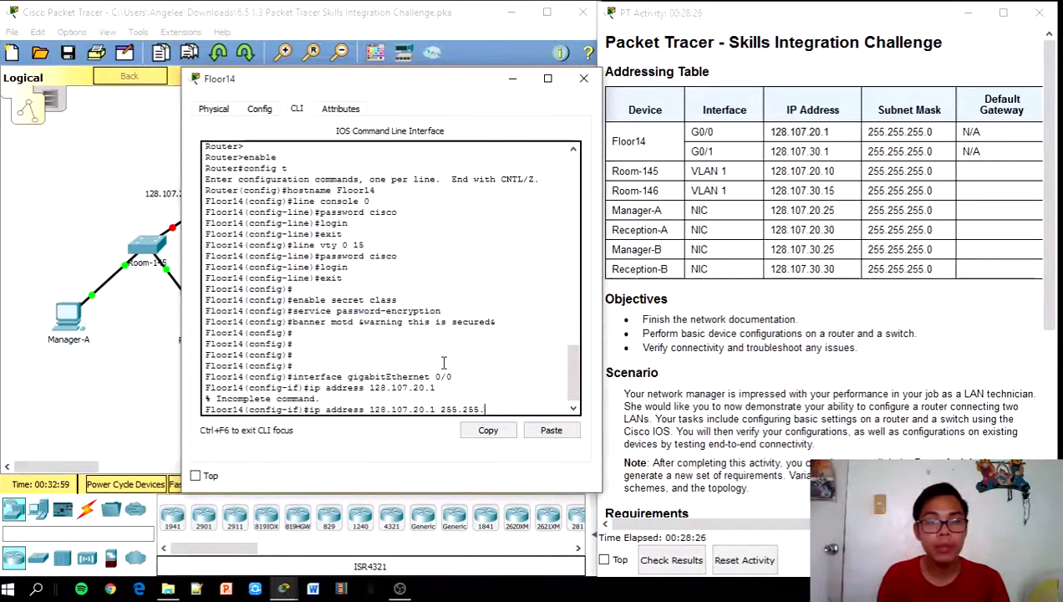
type("255.0")
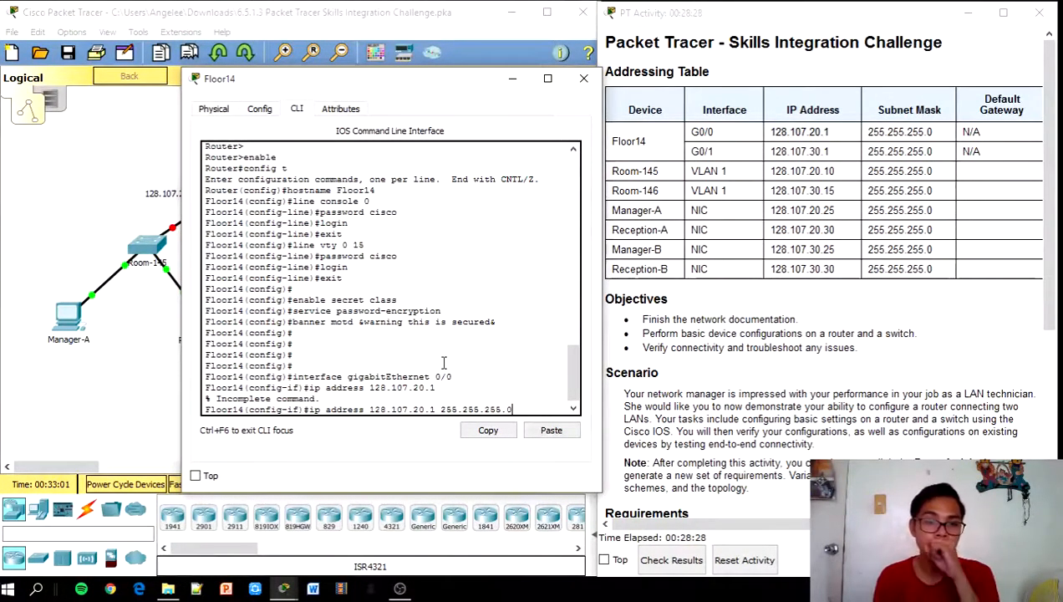
key("Return")
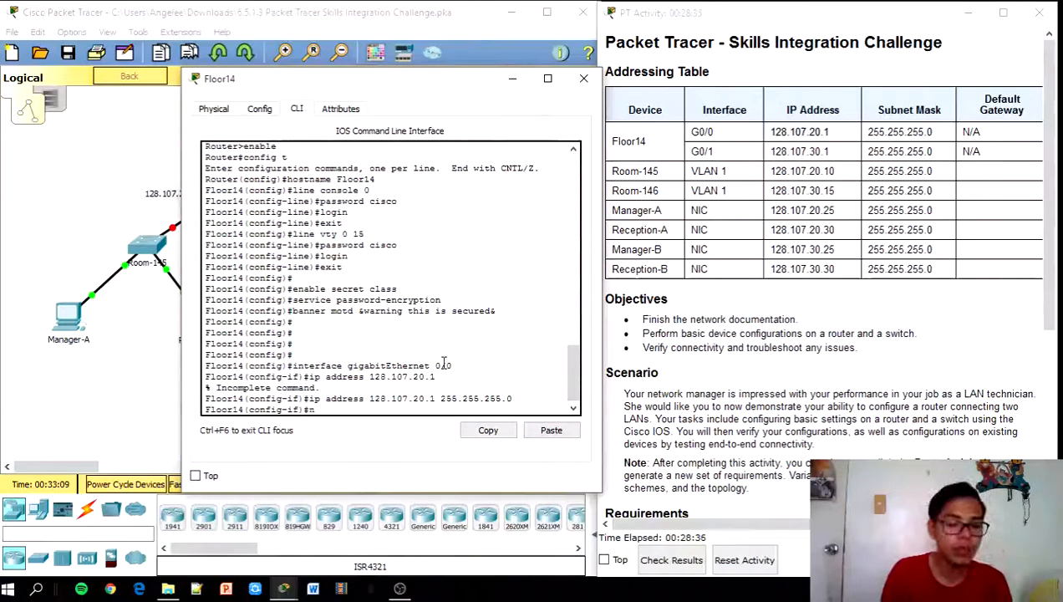
type("o shutd")
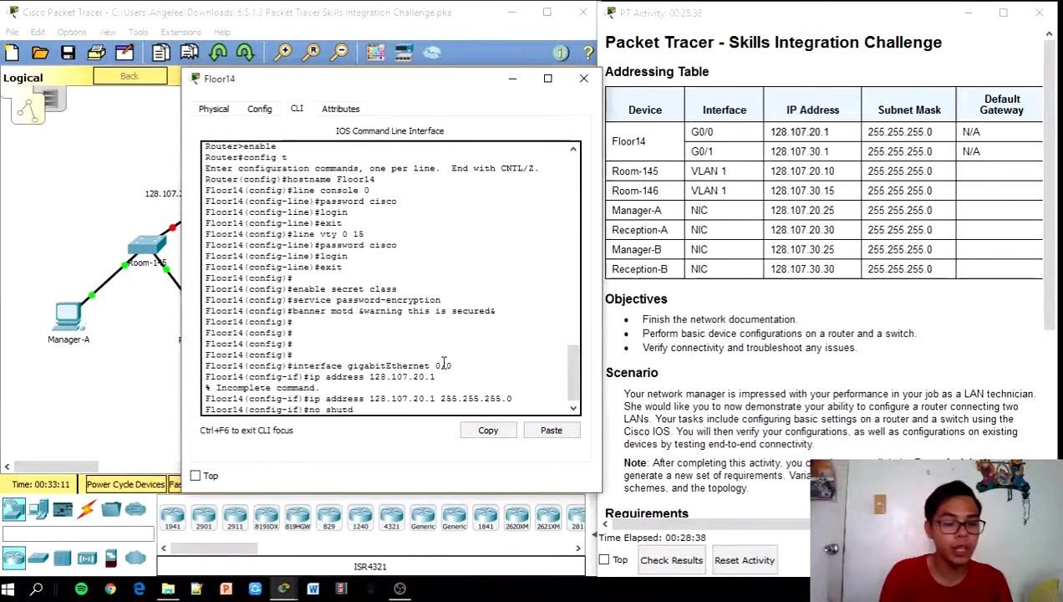
type("own")
key("Return")
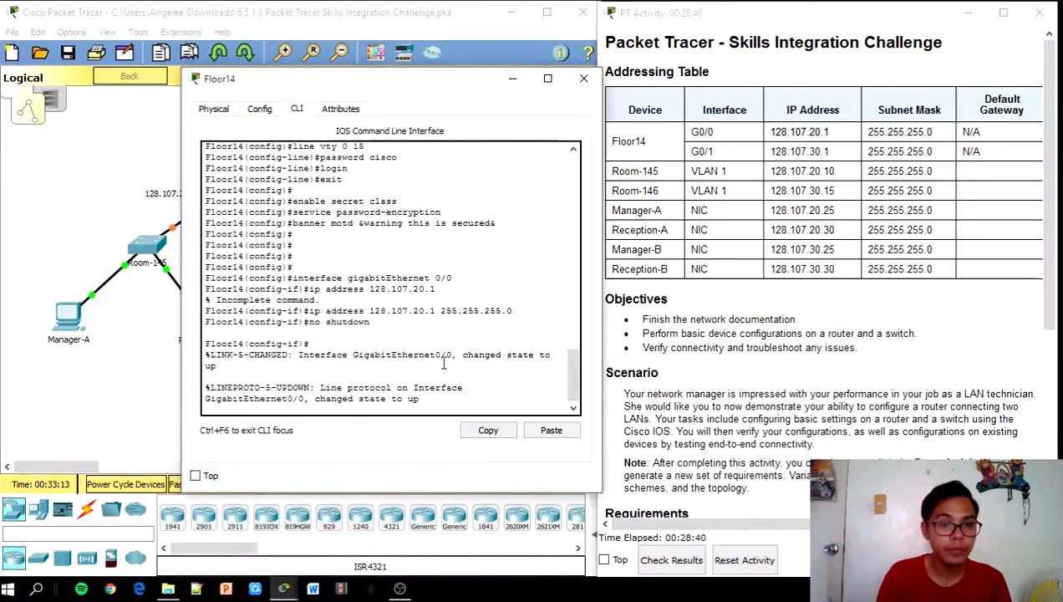
key("Return")
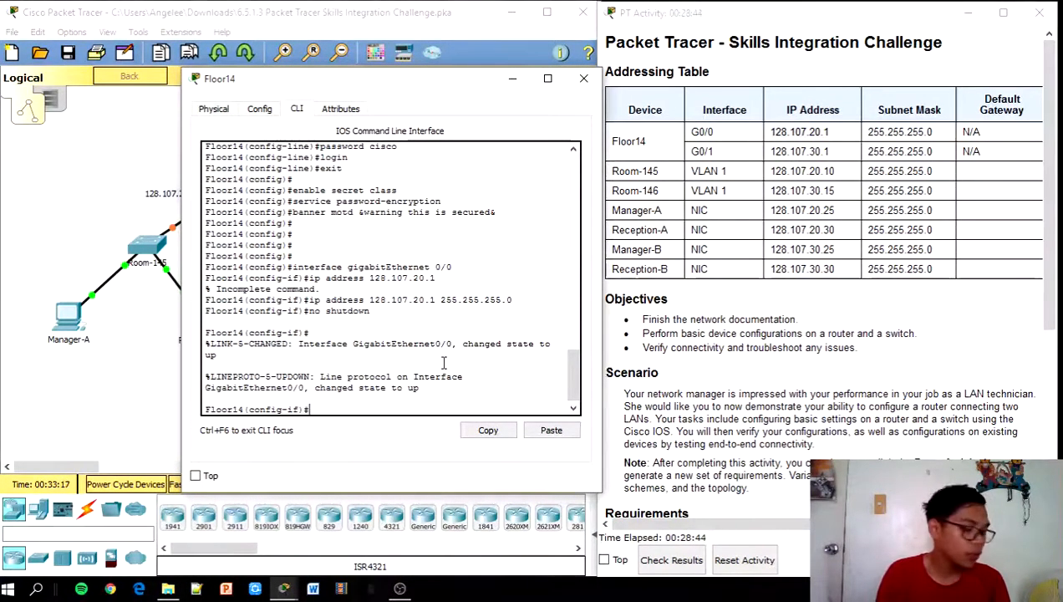
Step: Leave G0/0 and enter interface GigabitEthernet 0/1 on Floor14
type("exit")
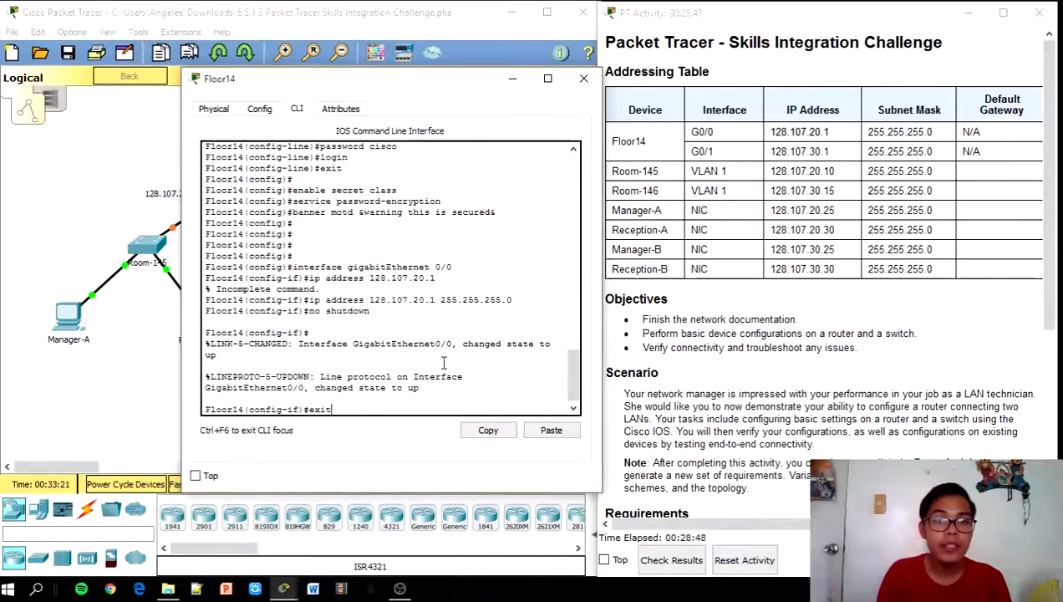
key("Return")
key("Return")
key("Return")
key("Return")
key("Return")
key("Return")
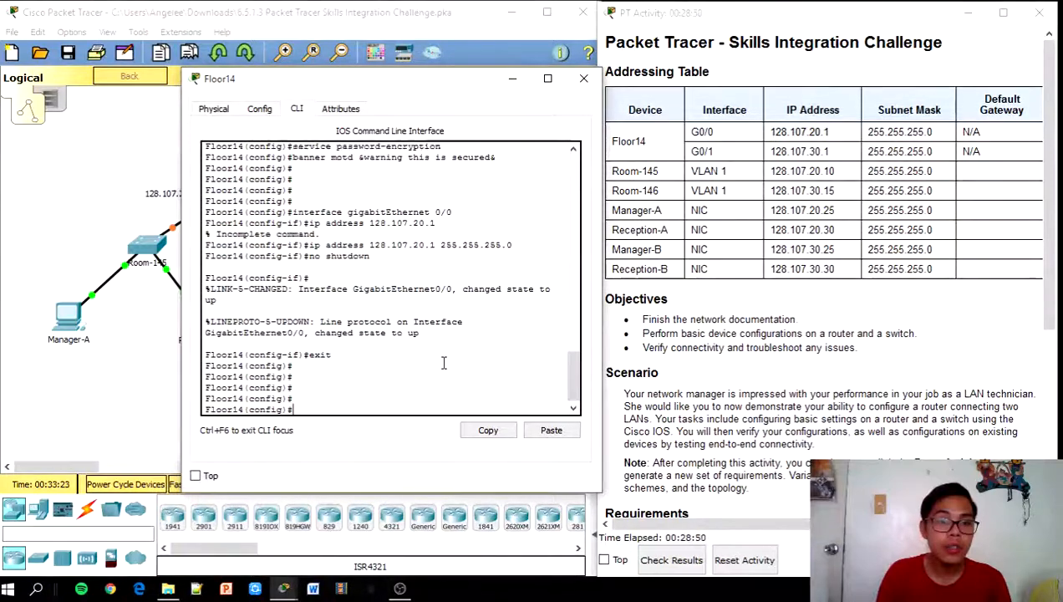
type("in")
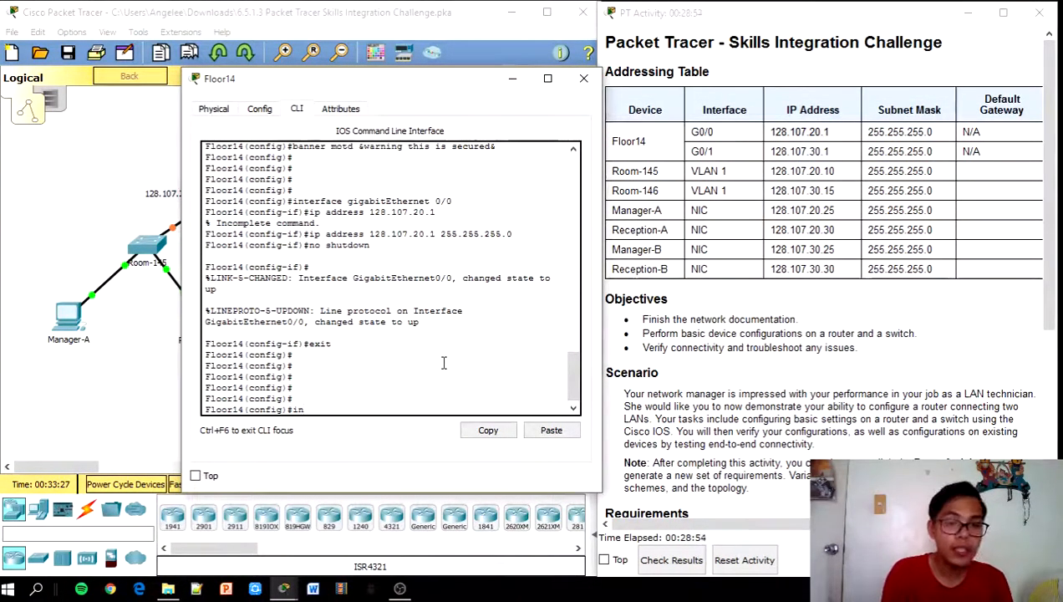
type("terface gi")
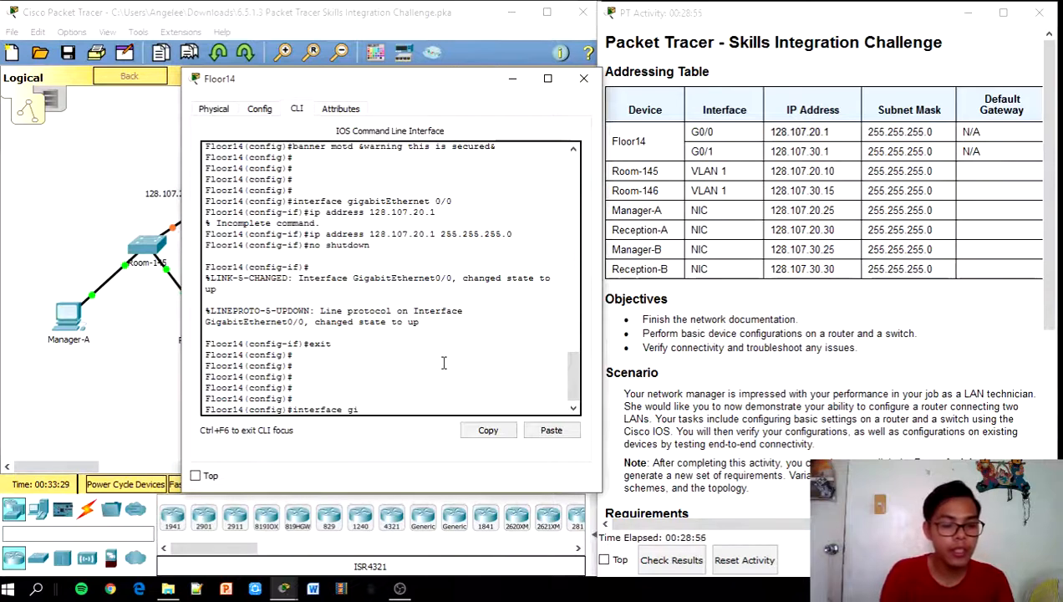
type("gabit Ethe")
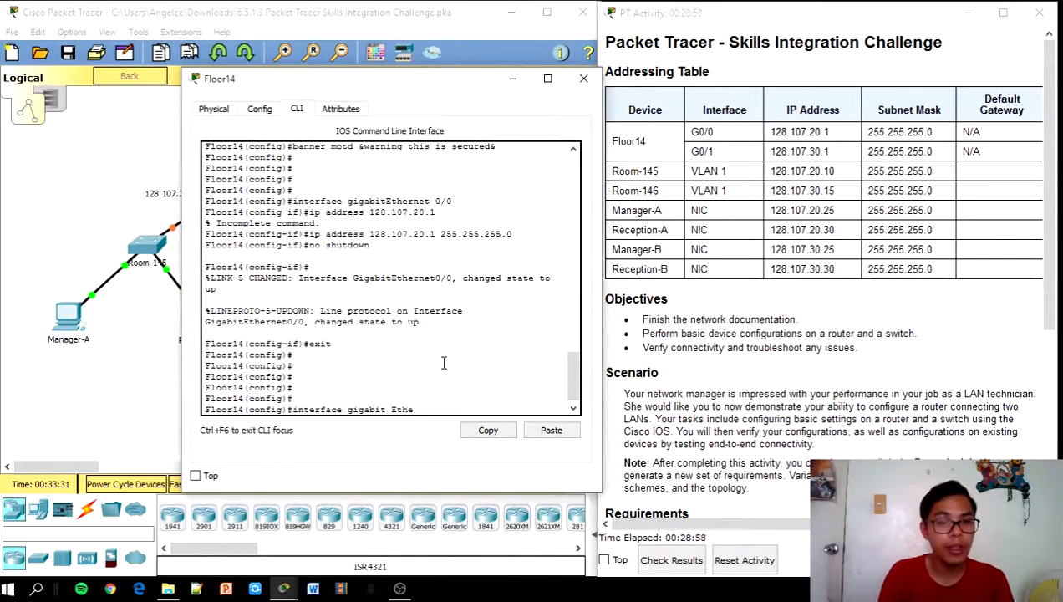
key("BackSpace")
key("BackSpace")
key("BackSpace")
type("t")
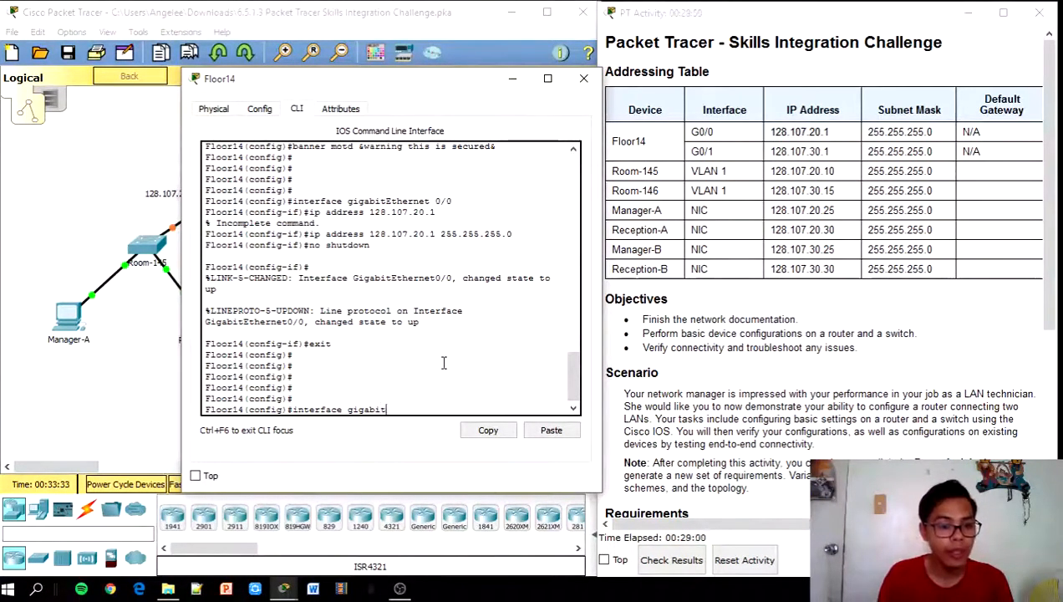
type("Etherne")
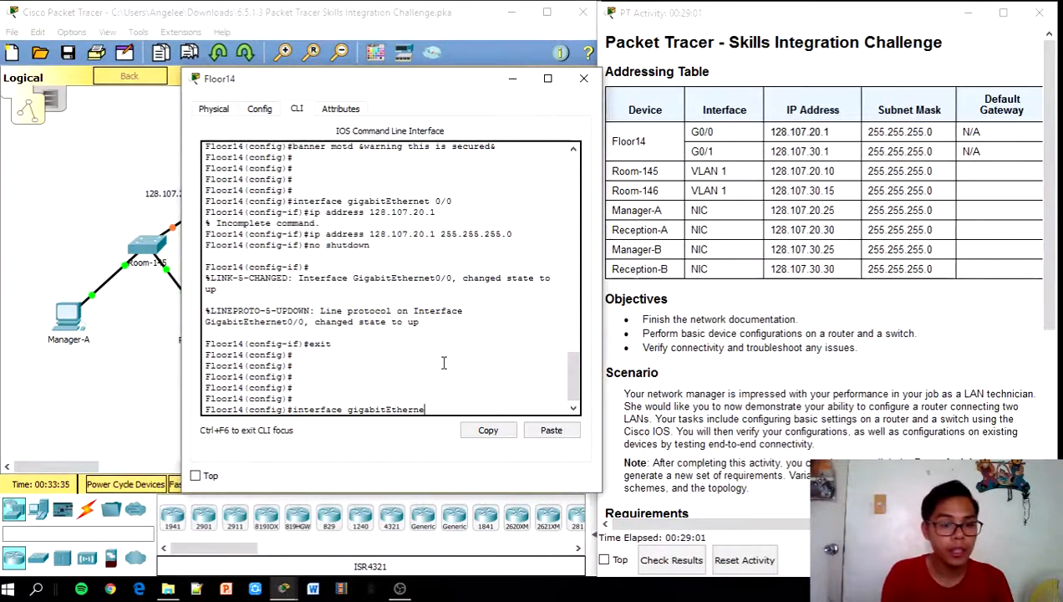
type("t 0/1")
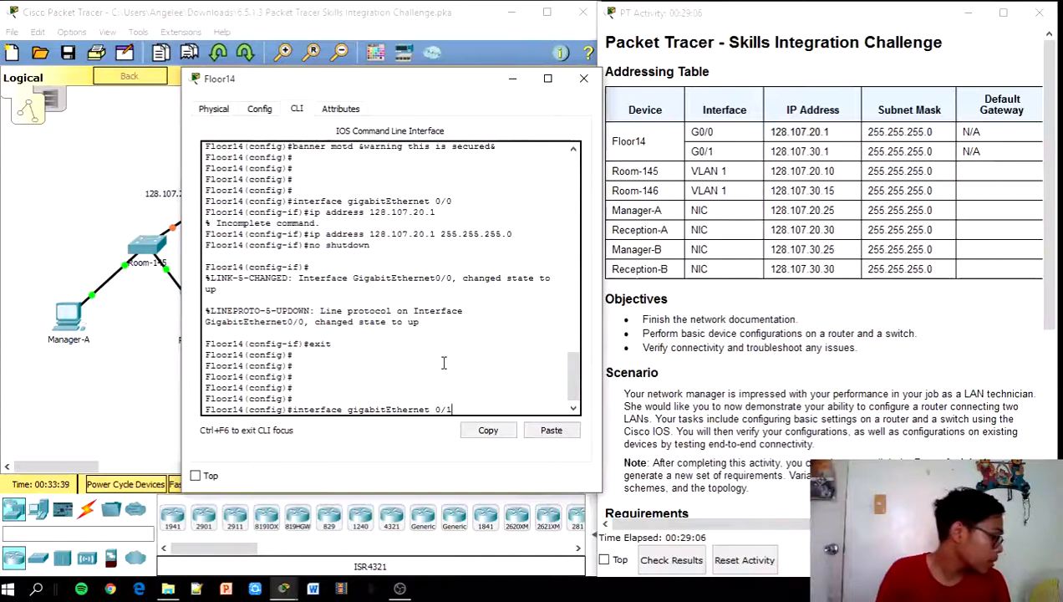
key("Return")
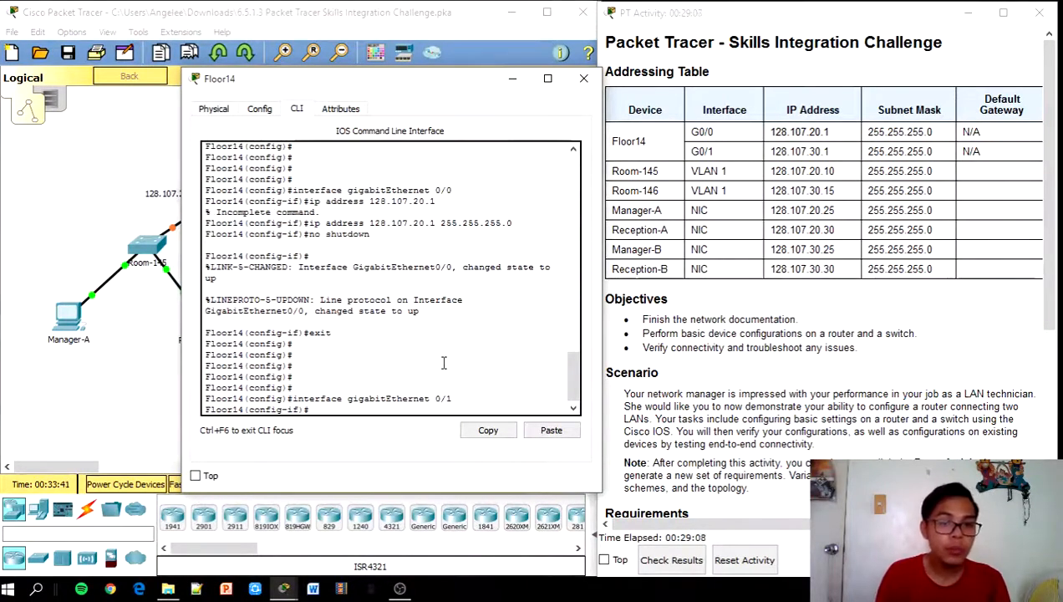
Step: Assign G0/1 ip address 128.107.30.1 255.255.255.0, copying the address from the Addressing Table
type("ip addre")
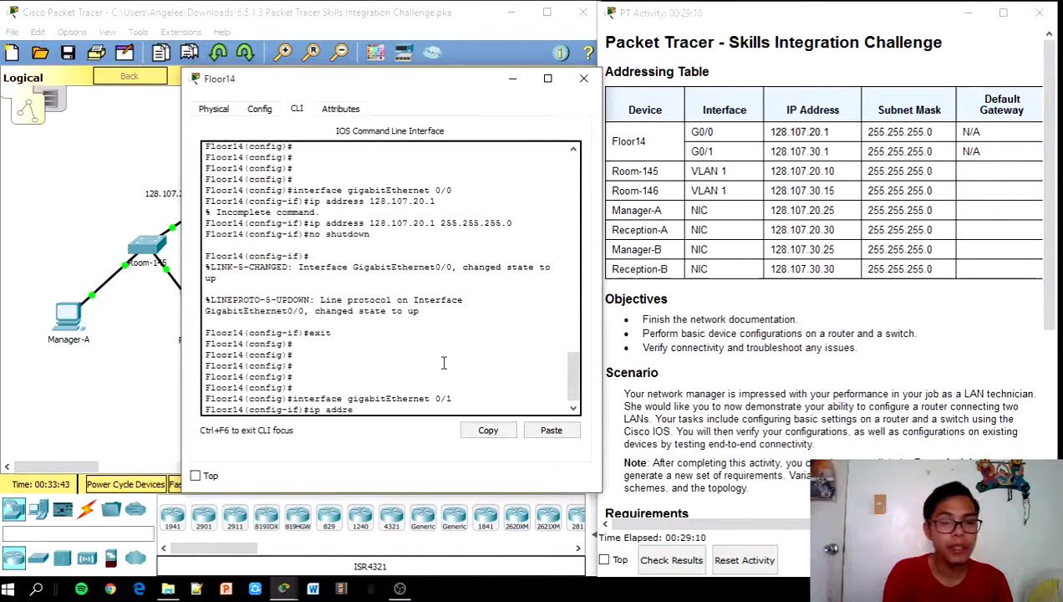
type("ss")
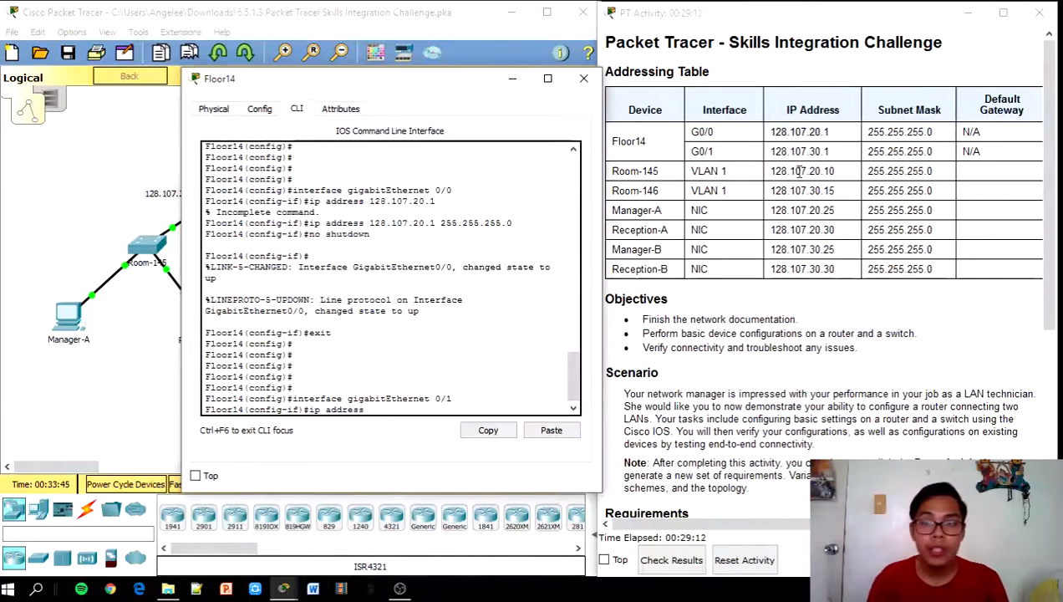
double_click(840, 156)
left_click_drag(840, 156, 777, 153)
left_click(393, 402)
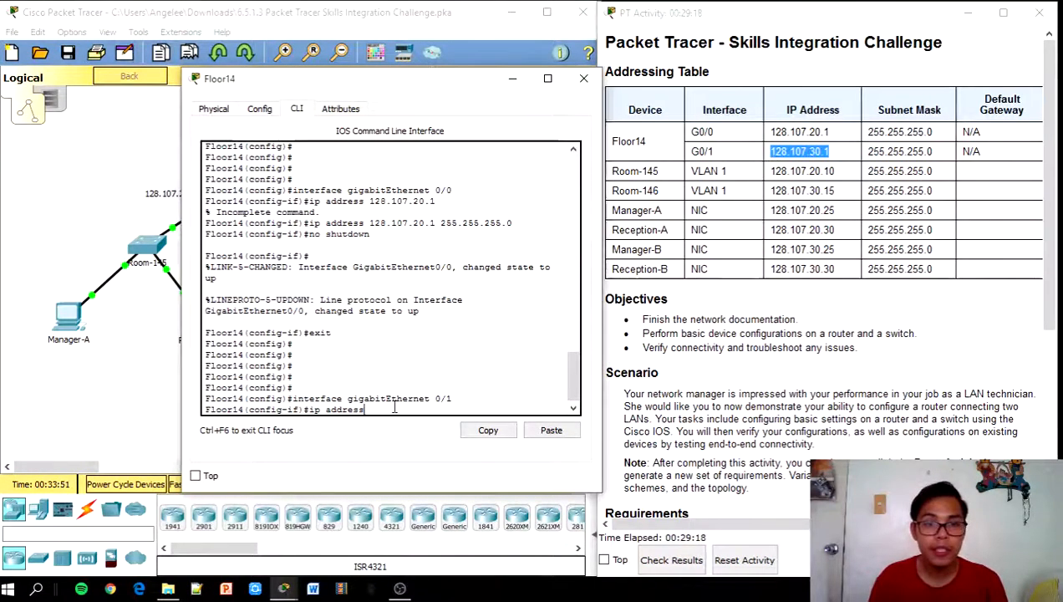
left_click(552, 429)
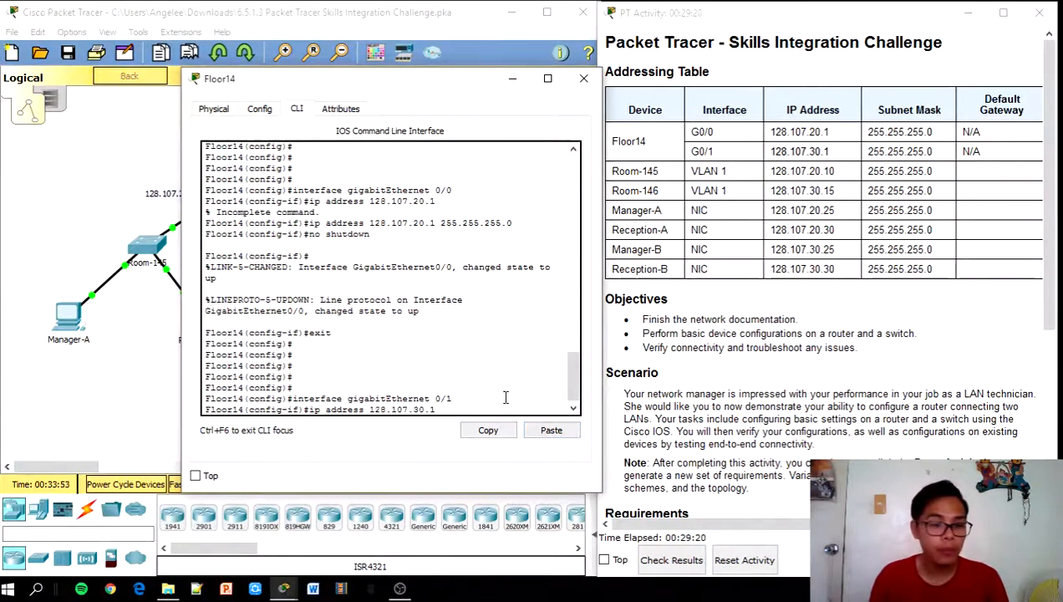
type("255.255")
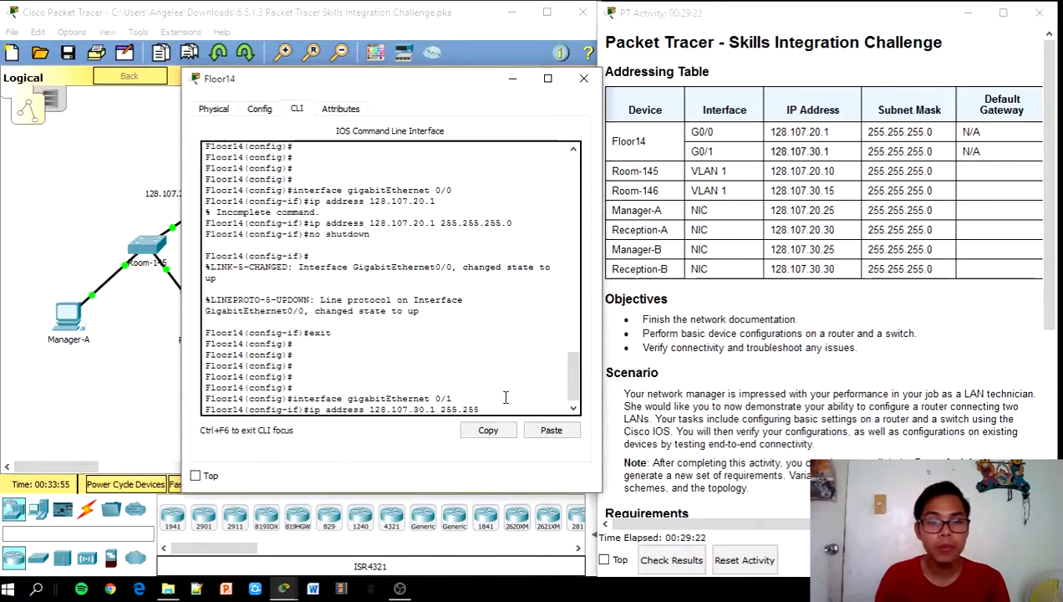
type(".255.0")
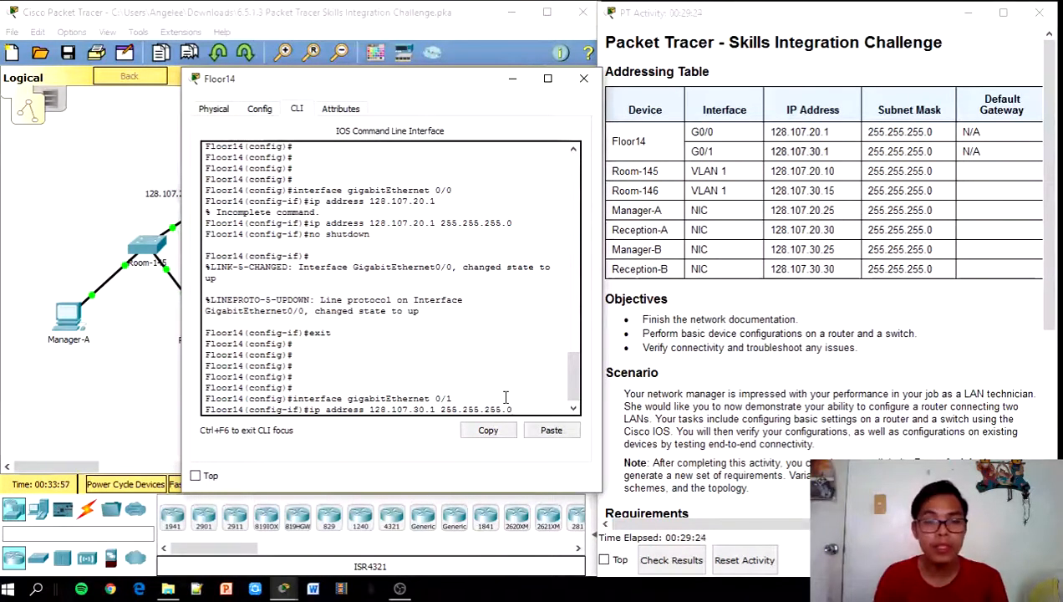
key("Return")
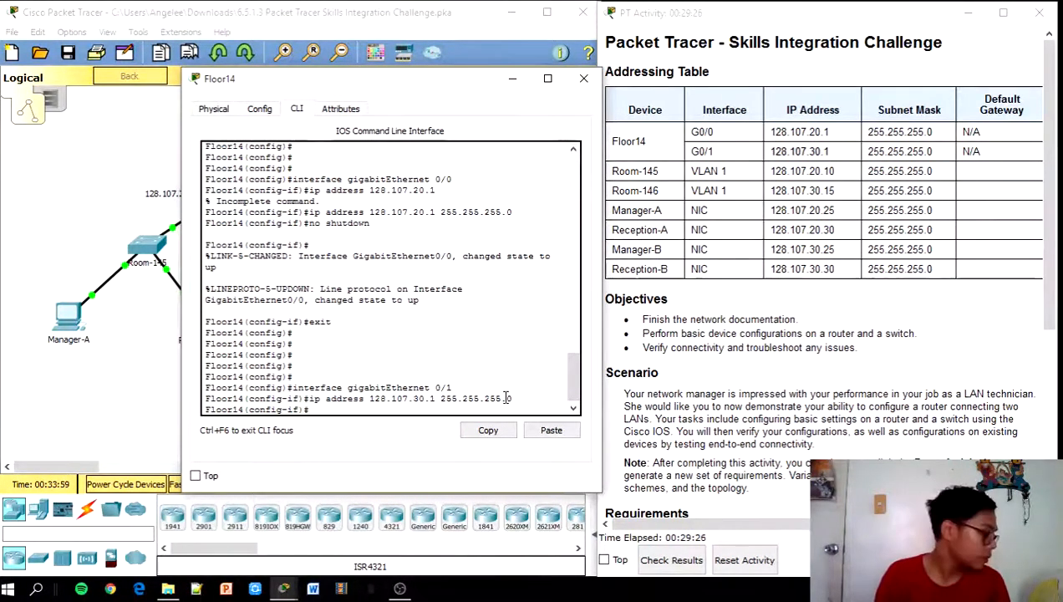
Step: Enable G0/1 with no shutdown and exit the interface configuration
type("no shutdown")
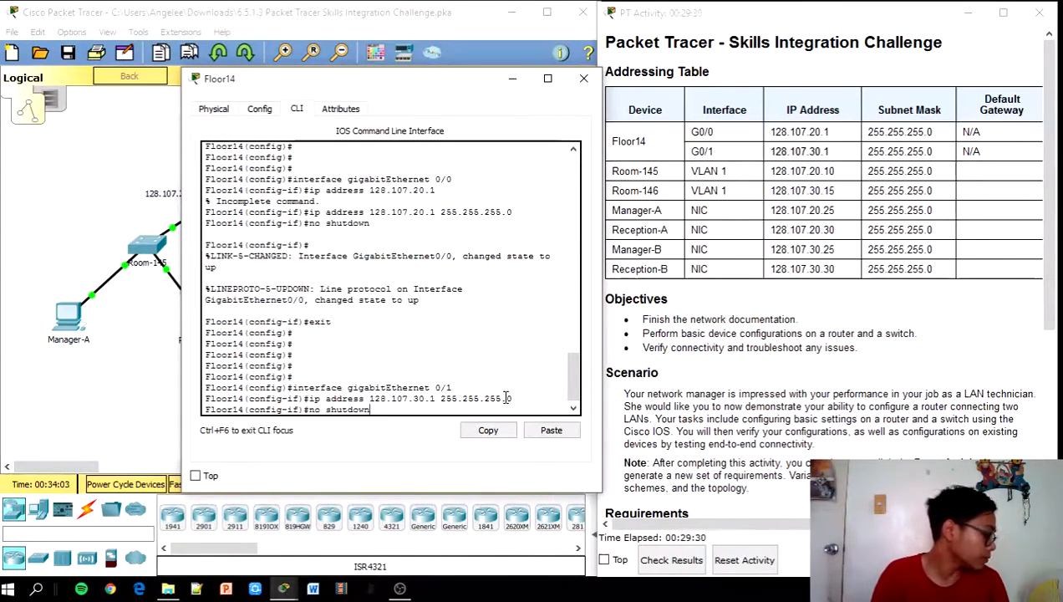
key("Return")
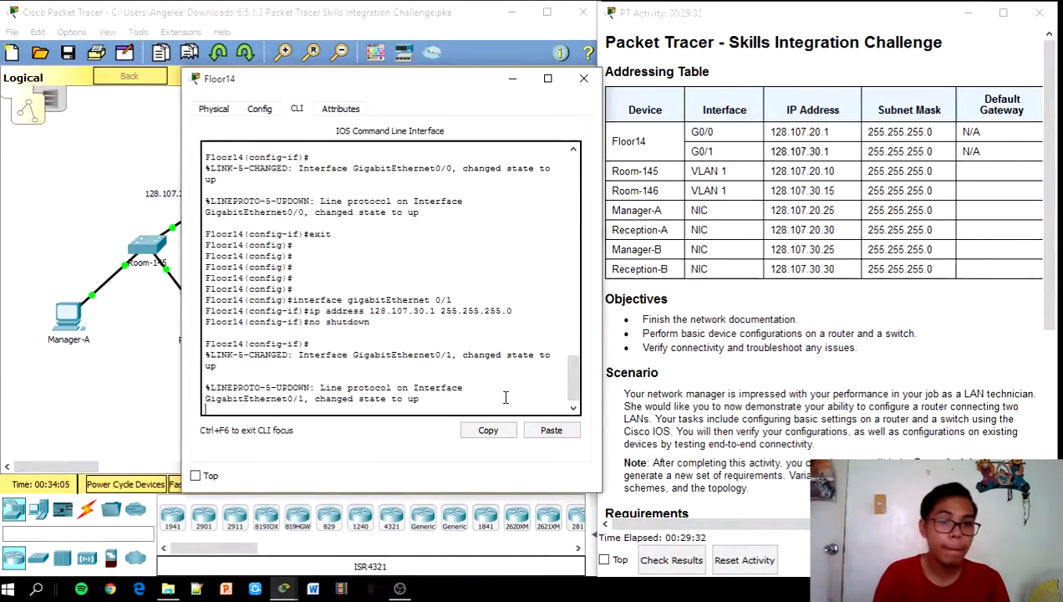
key("Return")
key("Return")
key("Return")
key("Return")
key("Return")
type("e")
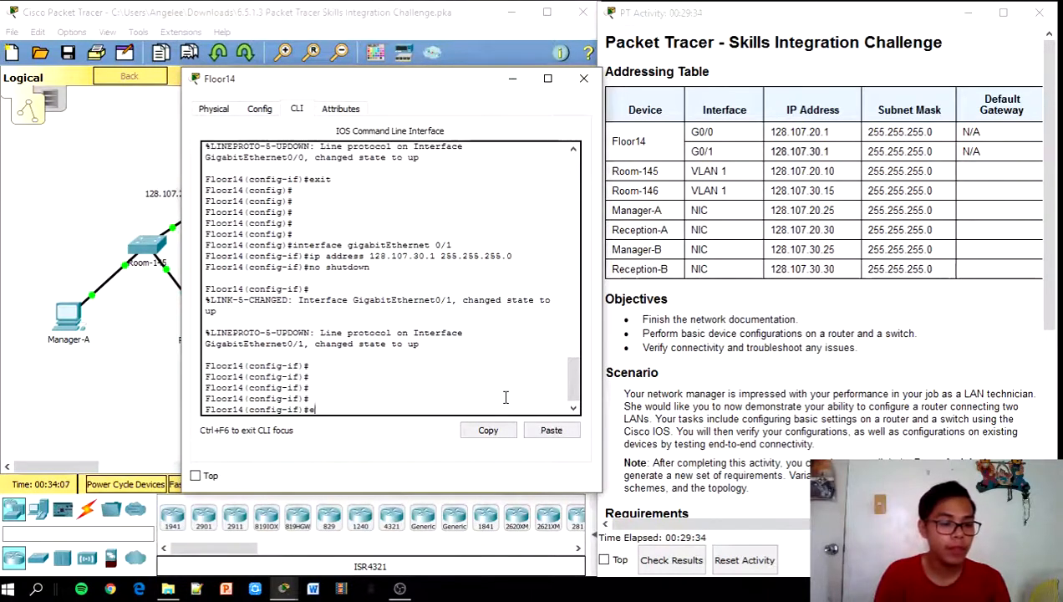
type("xit")
key("Return")
key("Return")
key("Return")
key("Return")
key("Return")
key("Return")
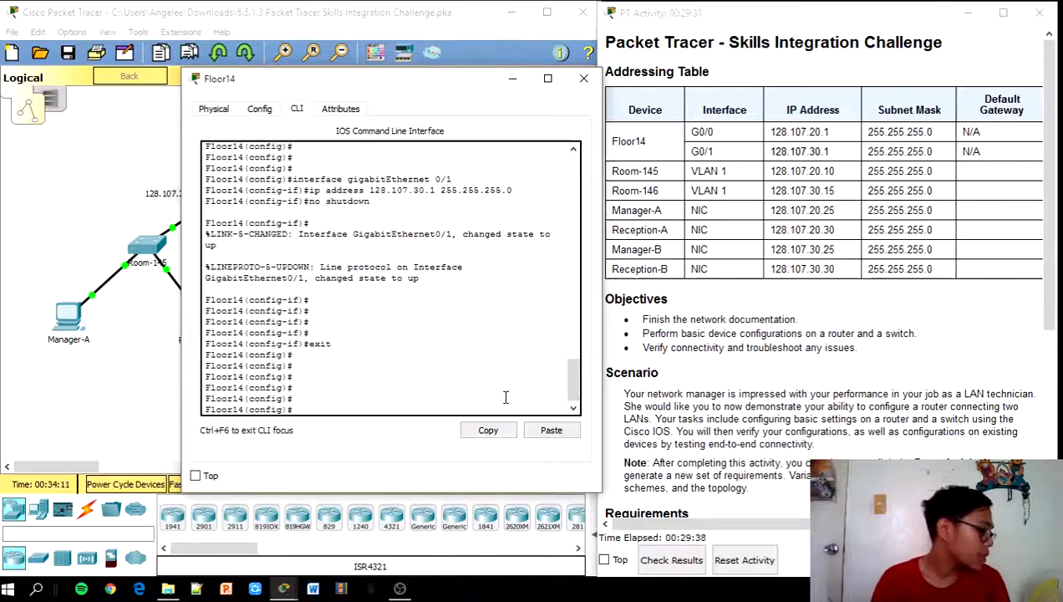
Step: Open the Room-146 switch's CLI and enter interface vlan 1
left_click(128, 189)
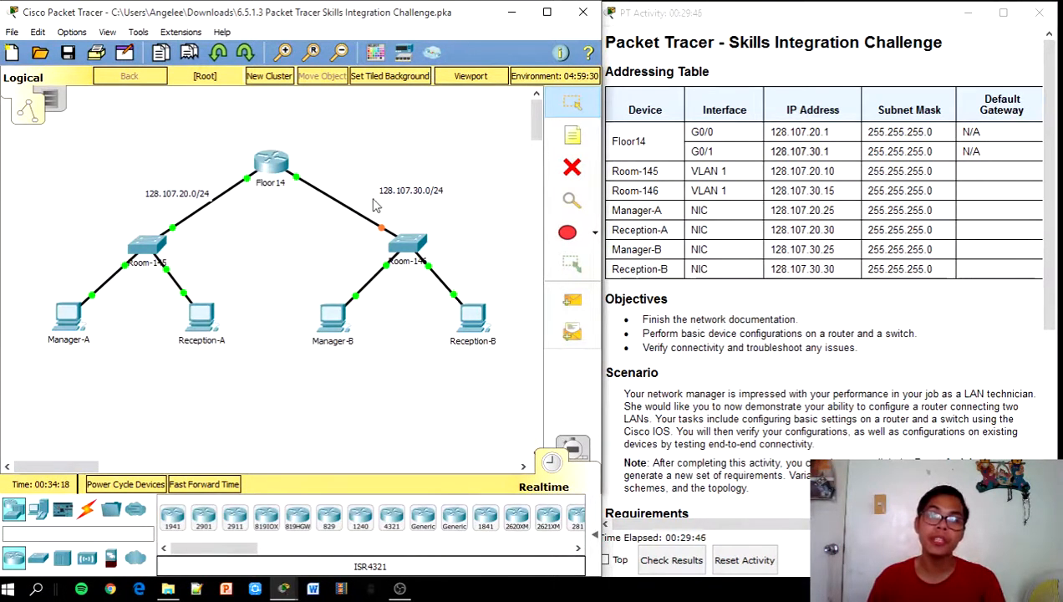
left_click(409, 244)
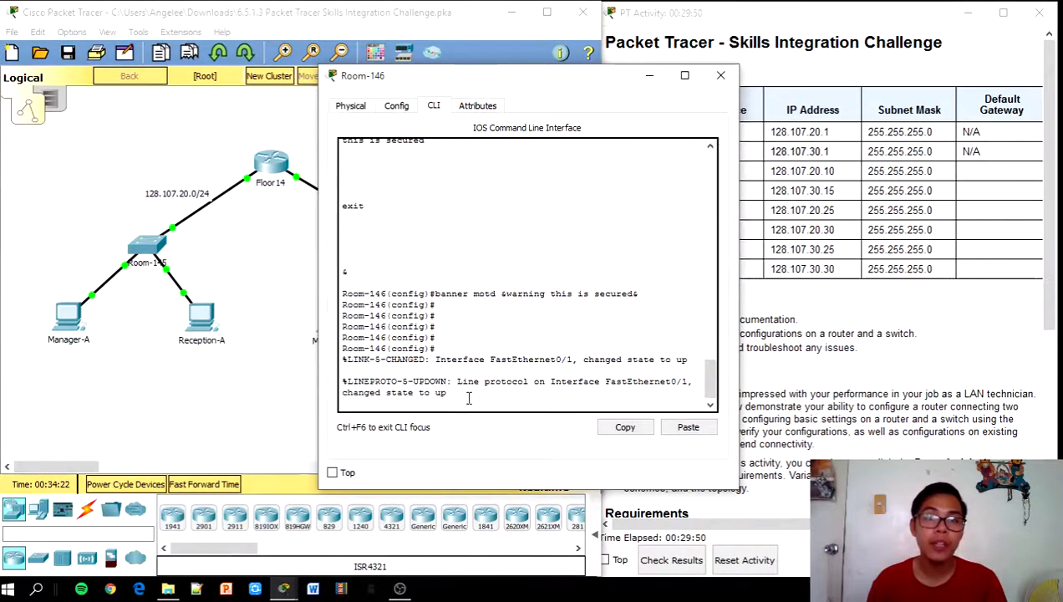
key("Return")
key("Return")
key("Return")
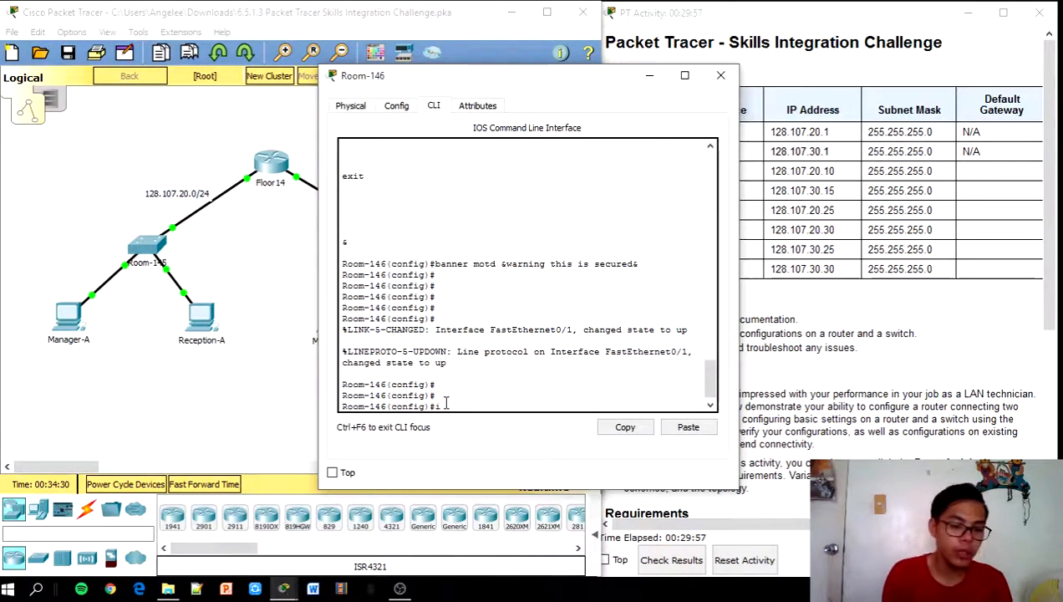
type("interface ")
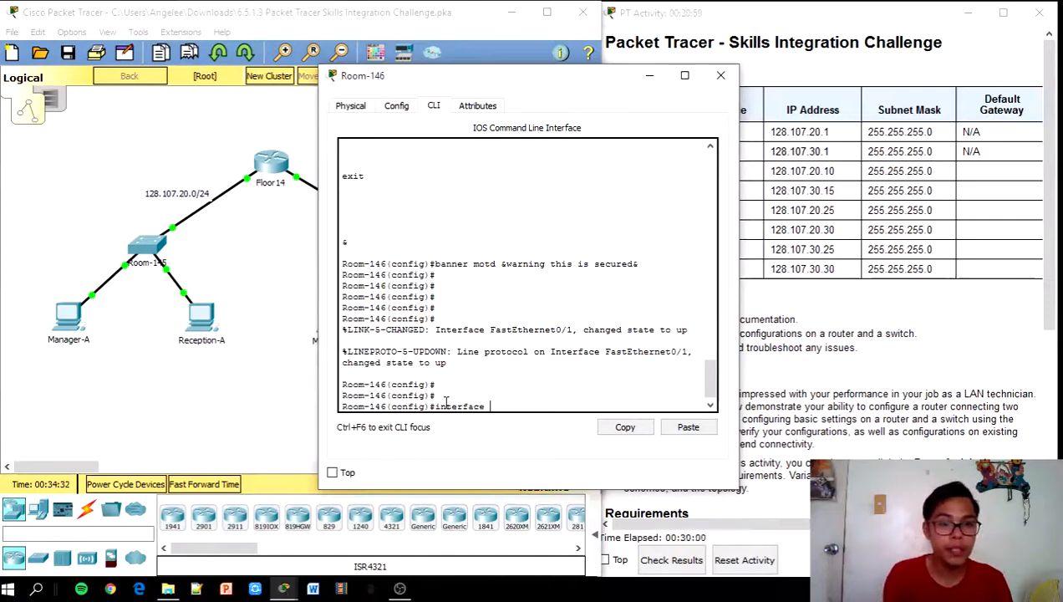
type("vlan 1")
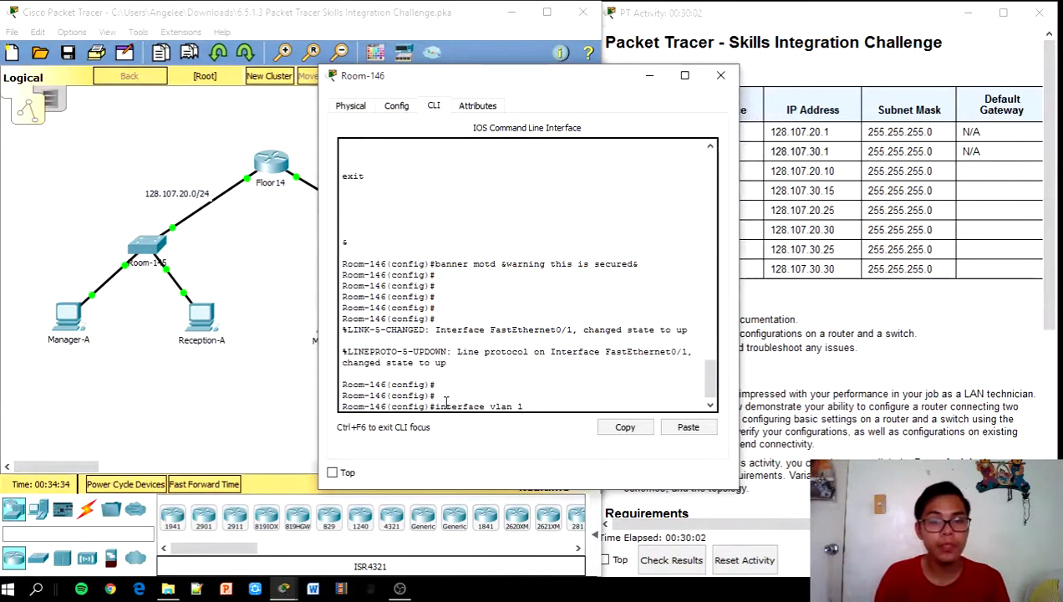
key("Return")
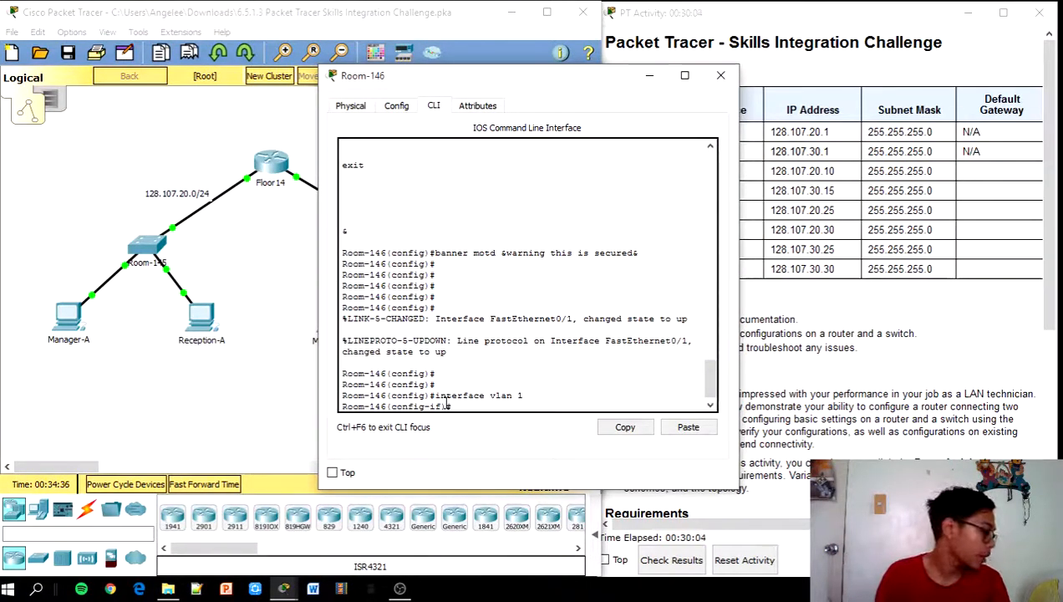
Step: Assign VLAN 1 ip address 128.107.30.15 255.255.255.0, copying the address from the Addressing Table
type("ip a")
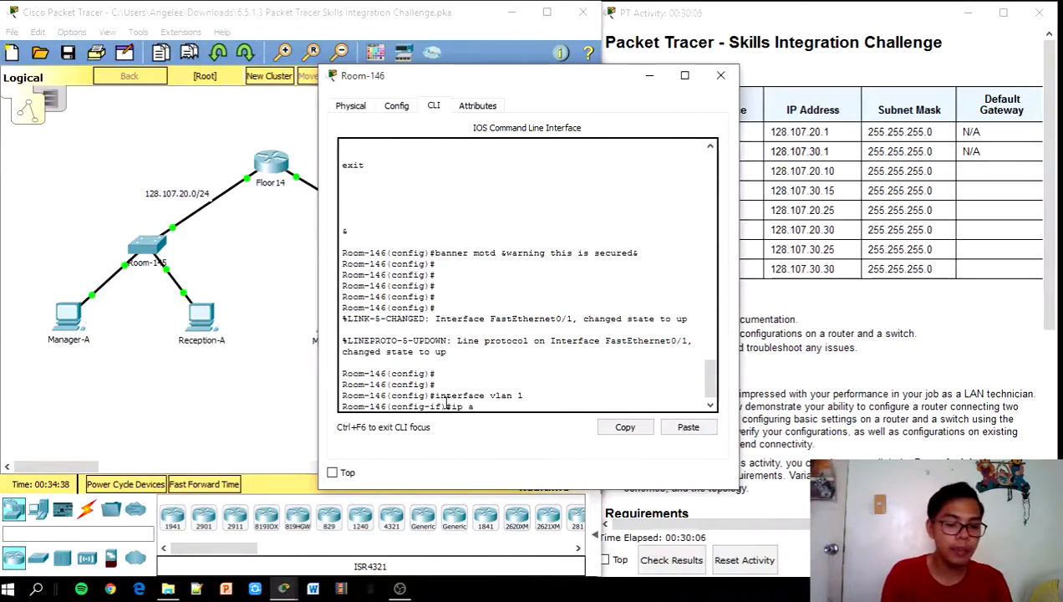
type("dd")
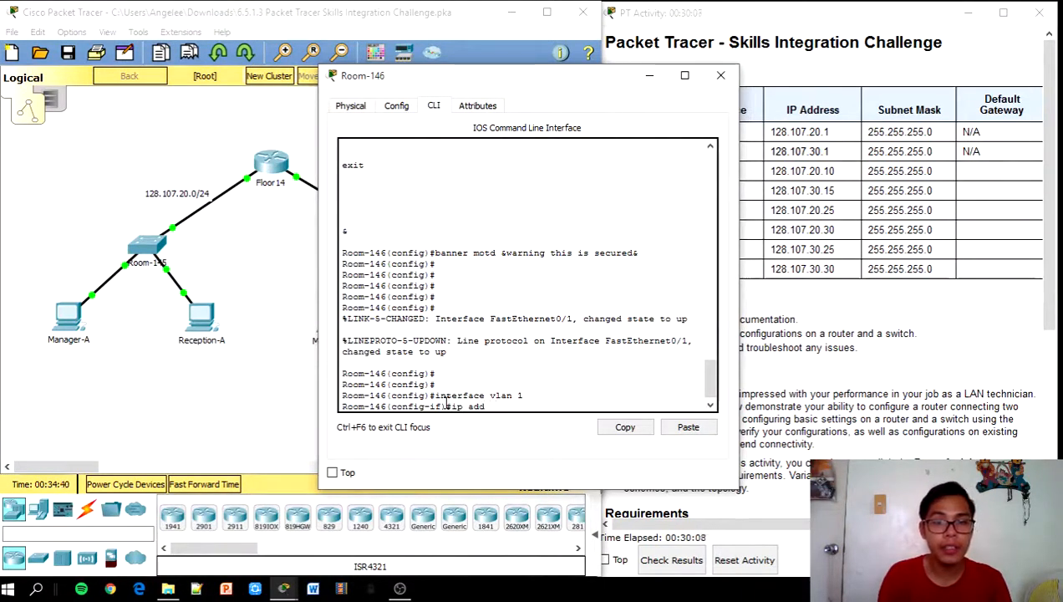
type("ress")
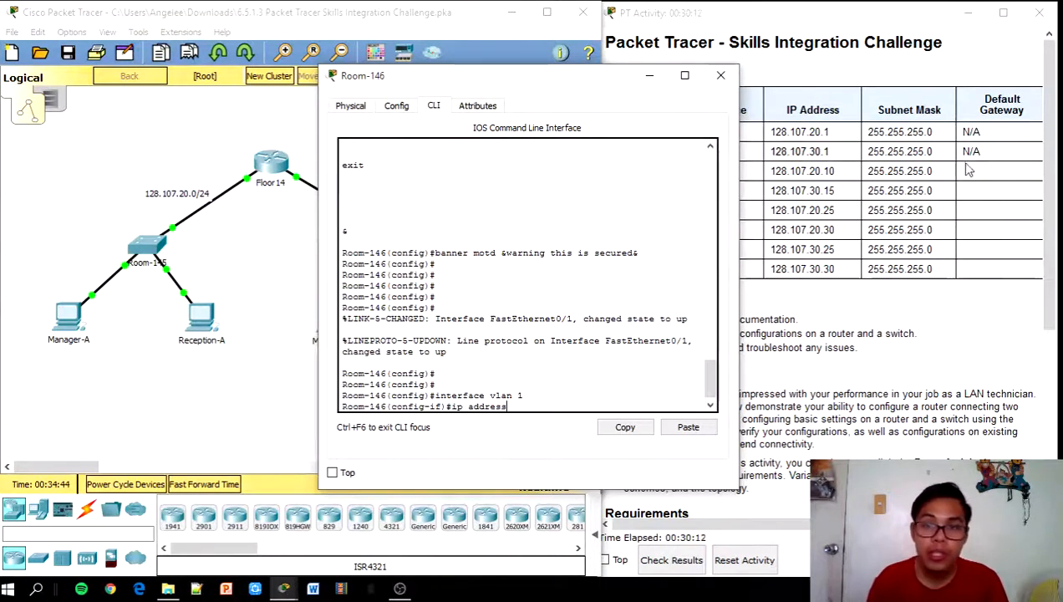
left_click(948, 61)
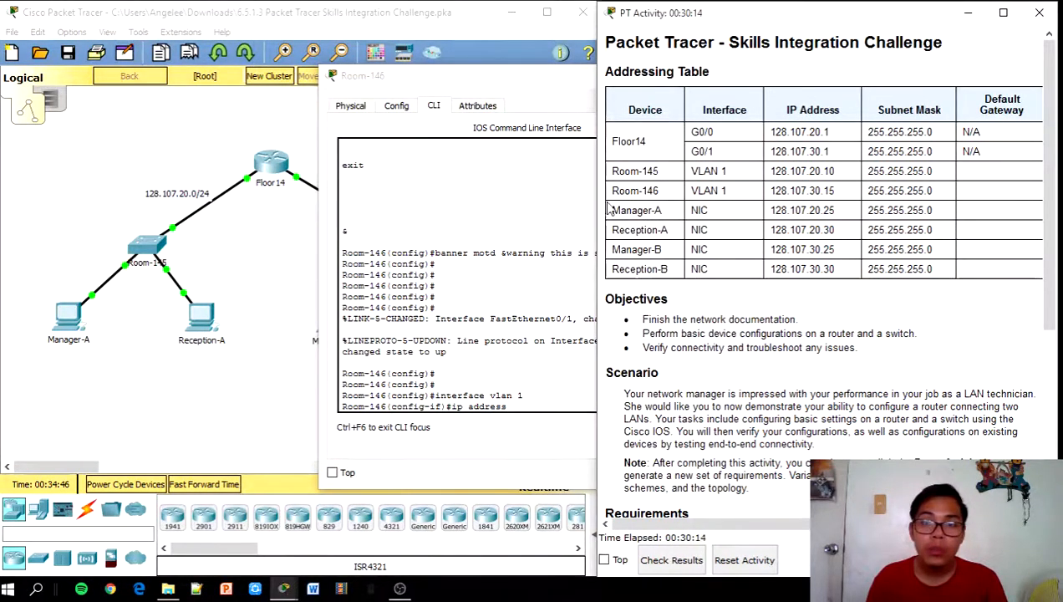
left_click_drag(490, 82, 409, 66)
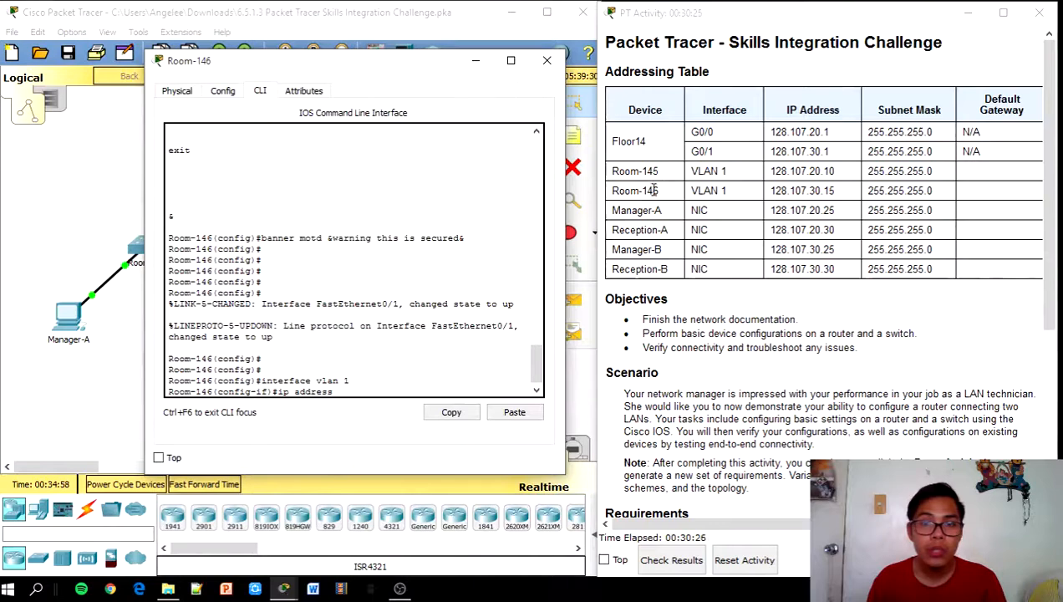
left_click_drag(840, 191, 773, 194)
key("ctrl+c")
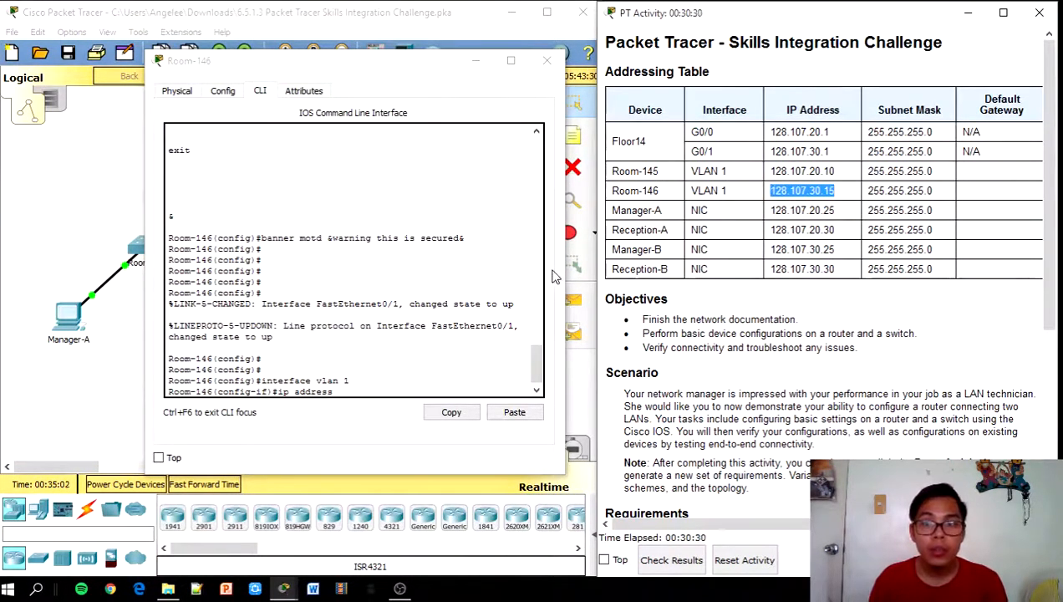
left_click(366, 388)
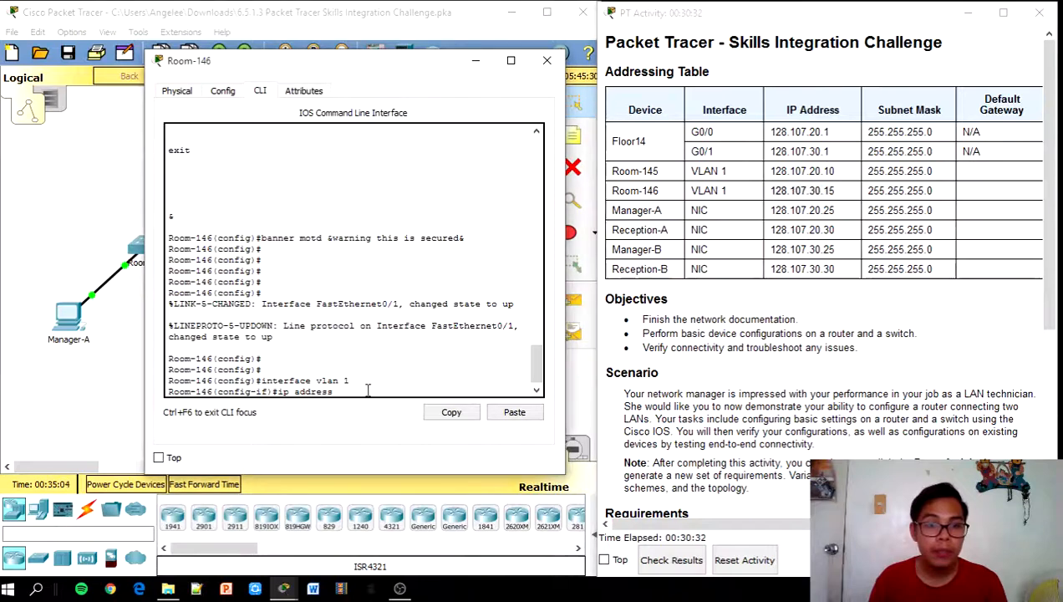
left_click(514, 412)
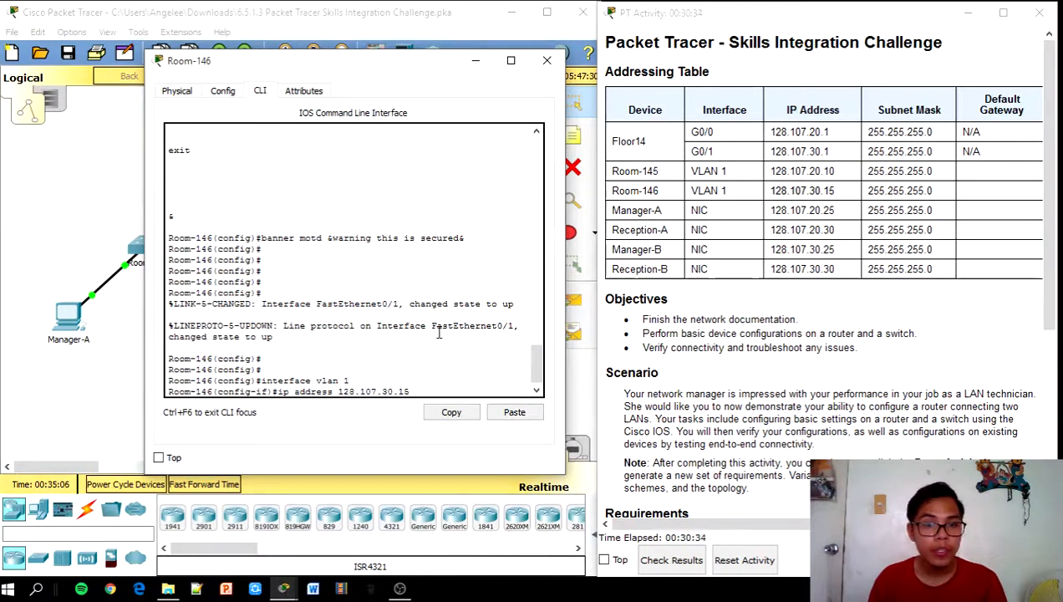
type("255")
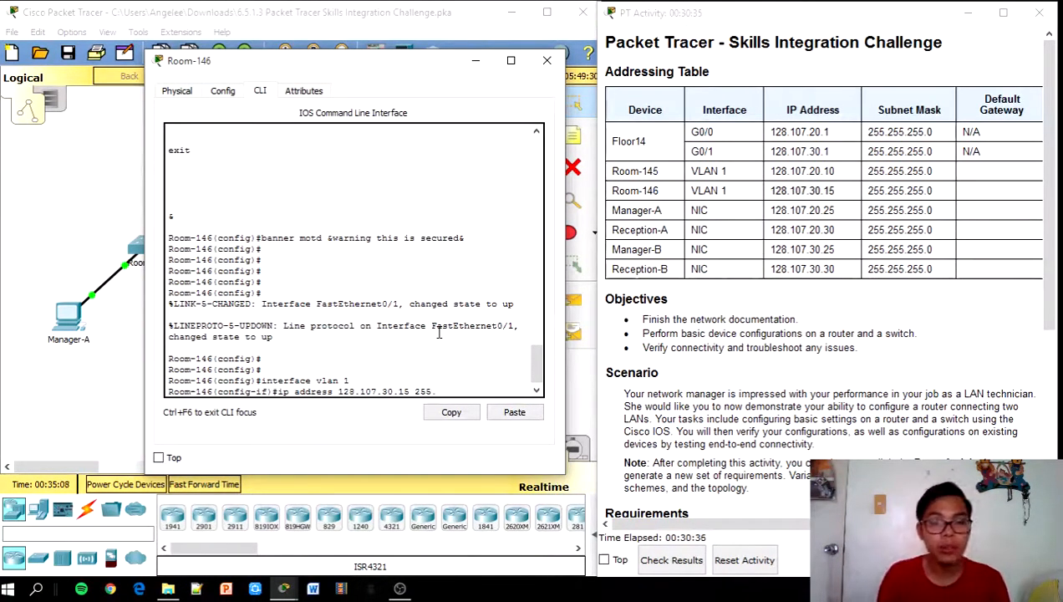
type(".255.")
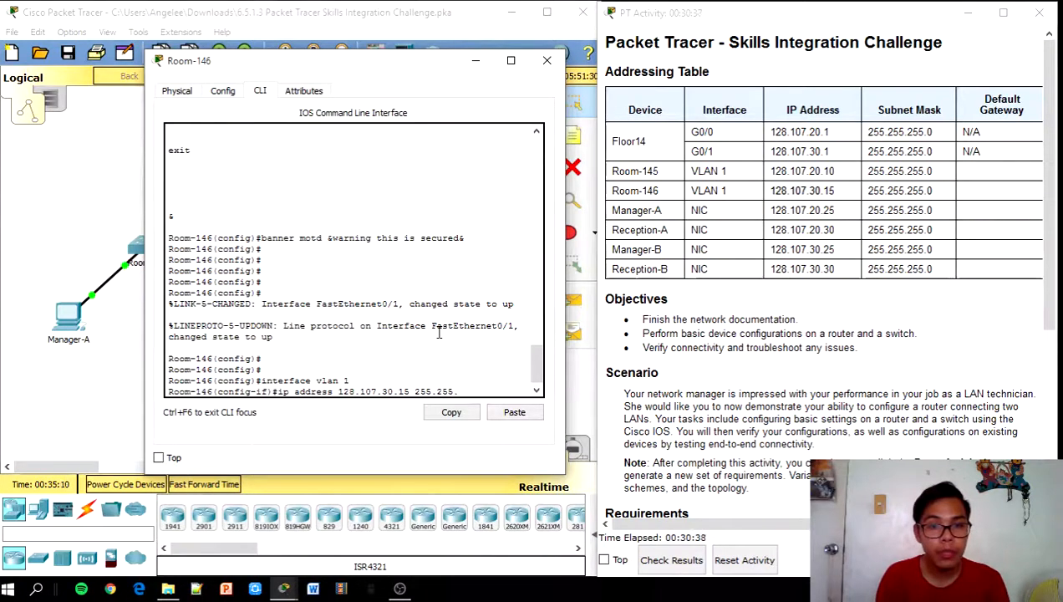
type("255.0")
key("Return")
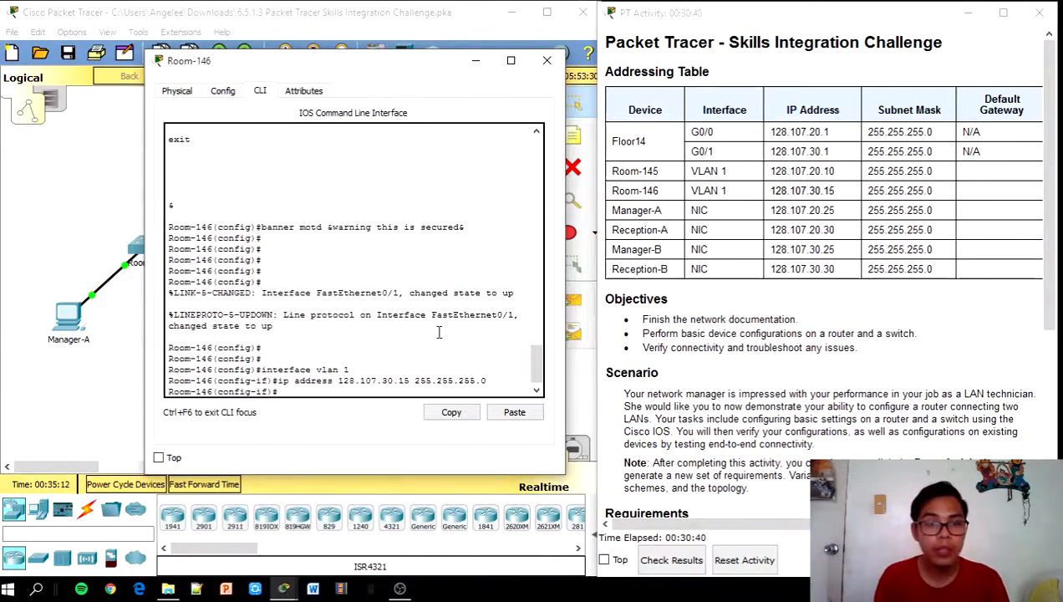
Step: Bring VLAN 1 up with no shutdown and exit the interface
type("no")
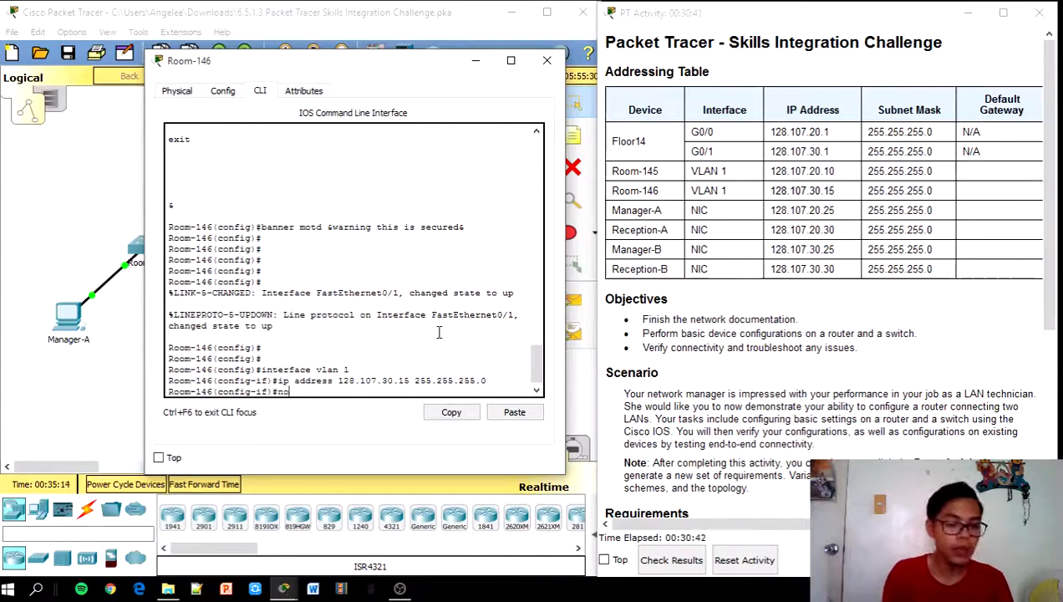
type(" shutdown")
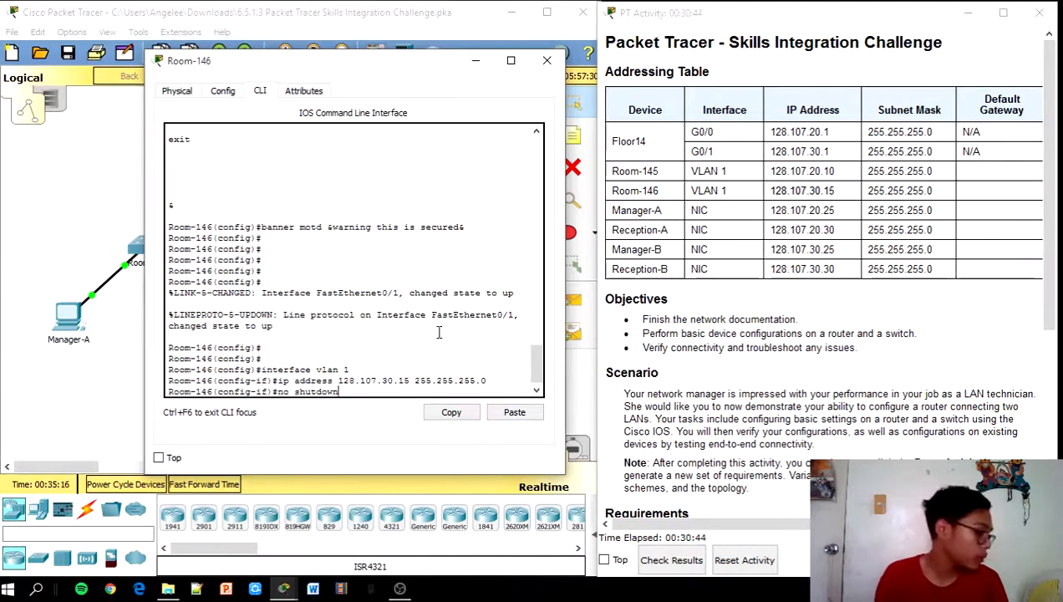
key("Return")
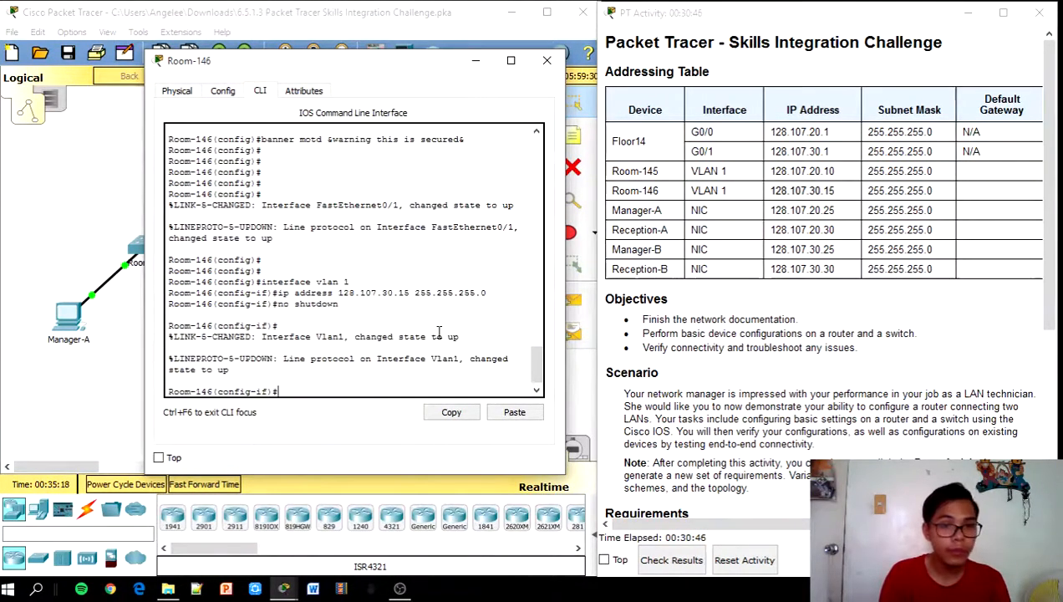
key("Return")
key("Return")
type("exi")
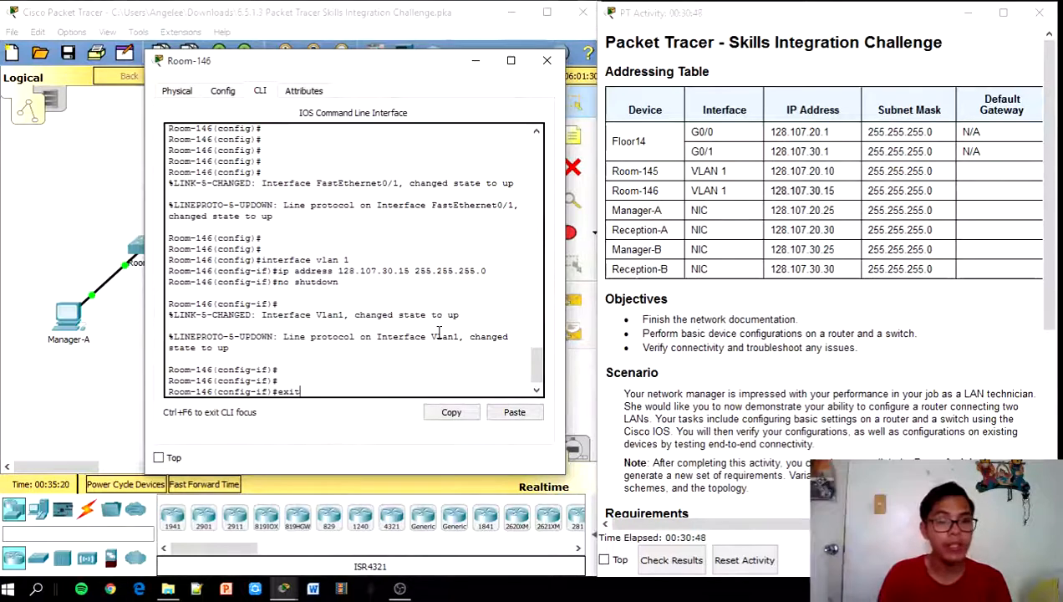
type("t")
key("Return")
key("Return")
key("Return")
key("Return")
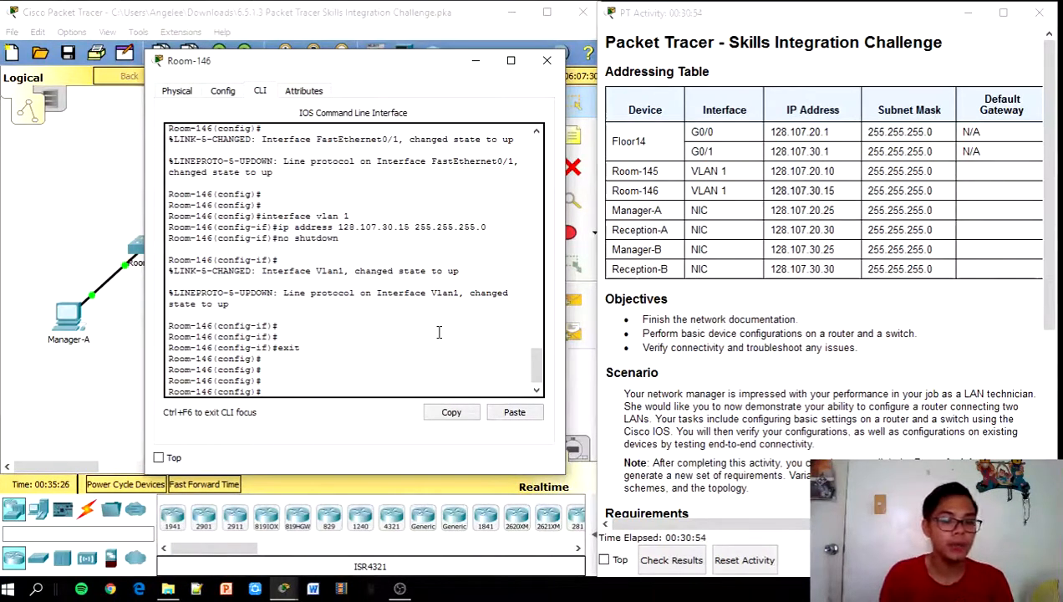
Step: Build the default-gateway 128.107.30.1 command with the copied address and run it with Ctrl+Z
type("id default-")
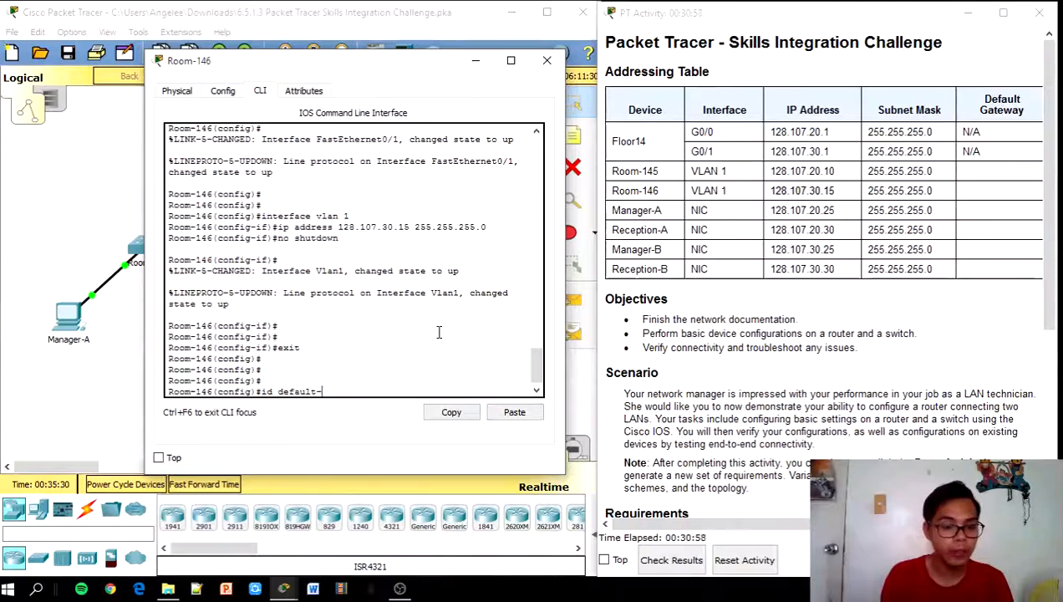
type("gateway")
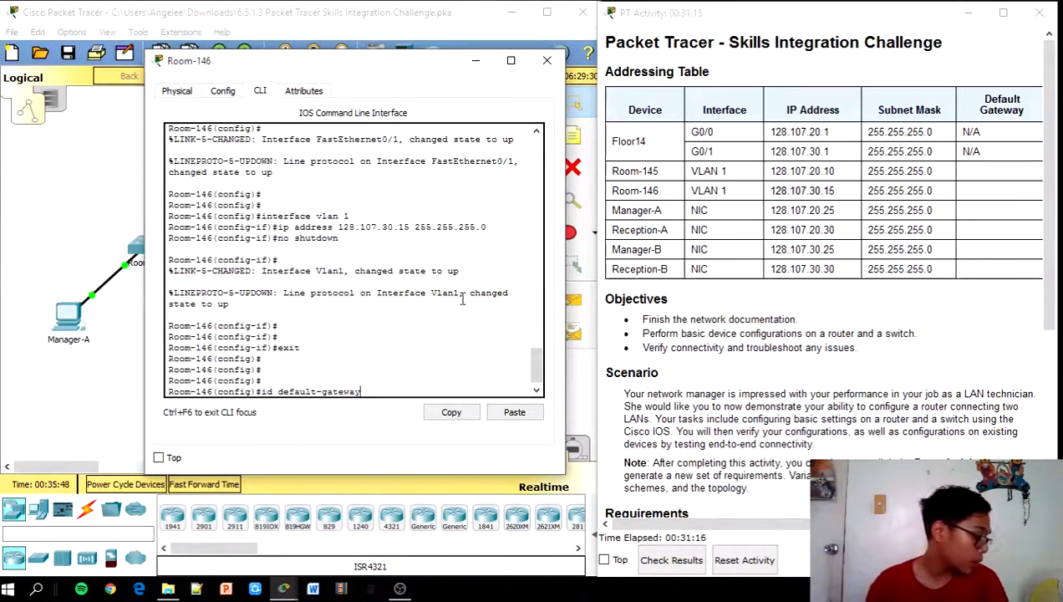
left_click(829, 157)
left_click_drag(833, 159, 769, 159)
key("ctrl+c")
left_click(386, 391)
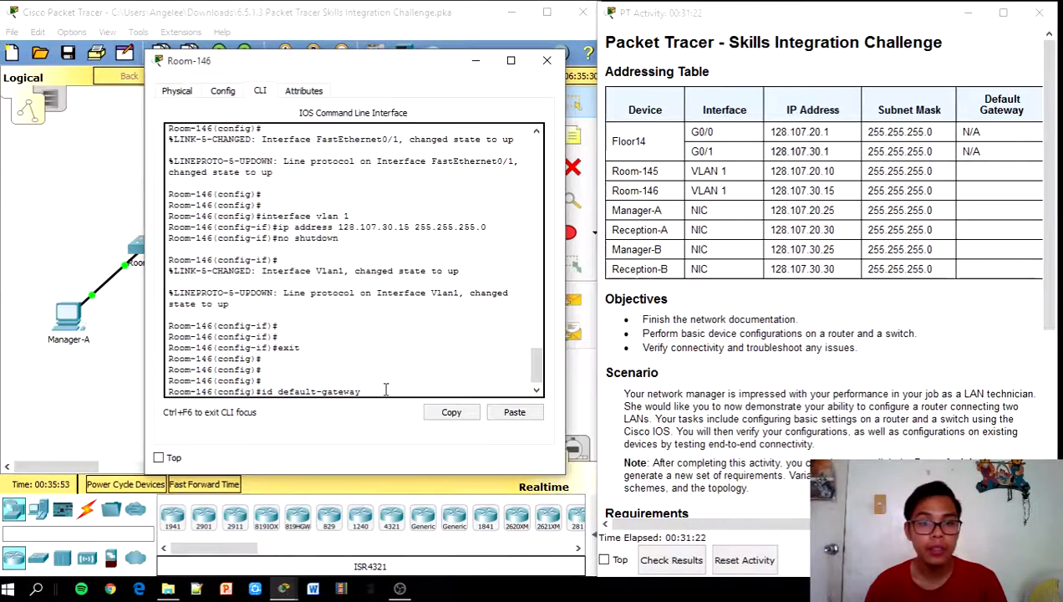
left_click(514, 411)
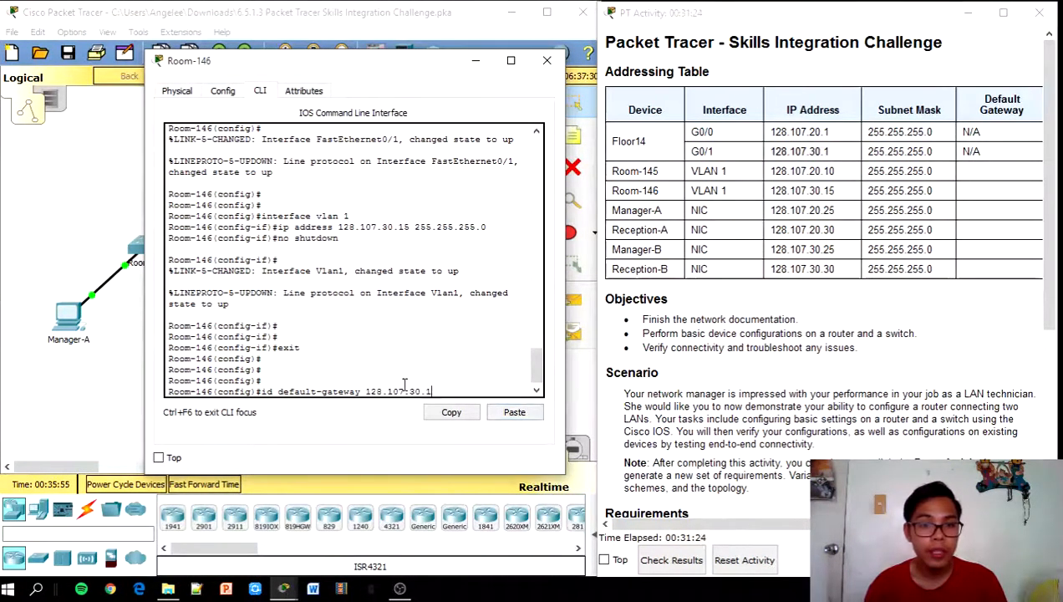
left_click_drag(432, 391, 266, 398)
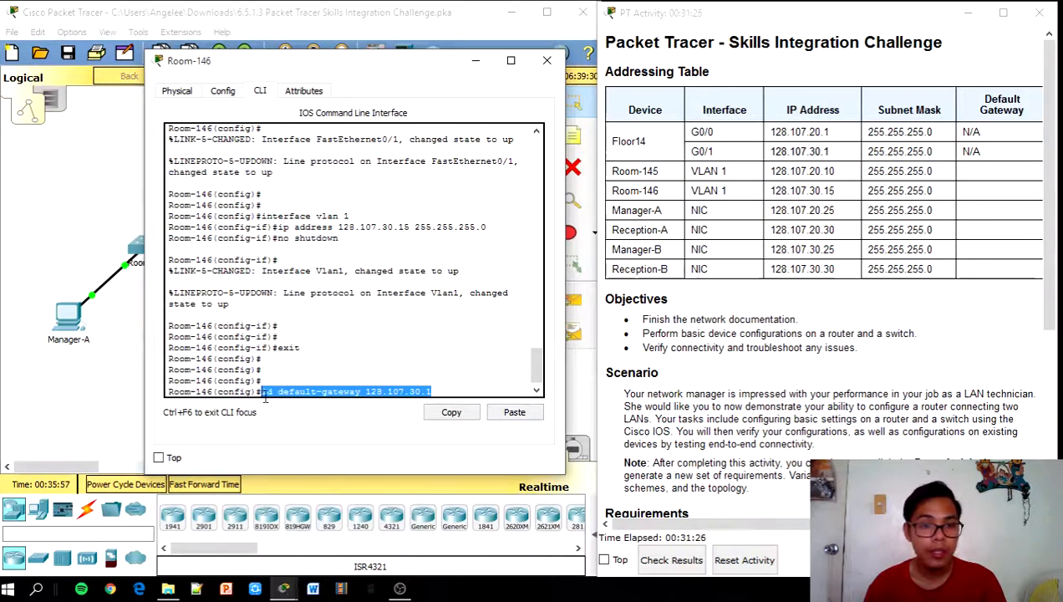
key("ctrl+z")
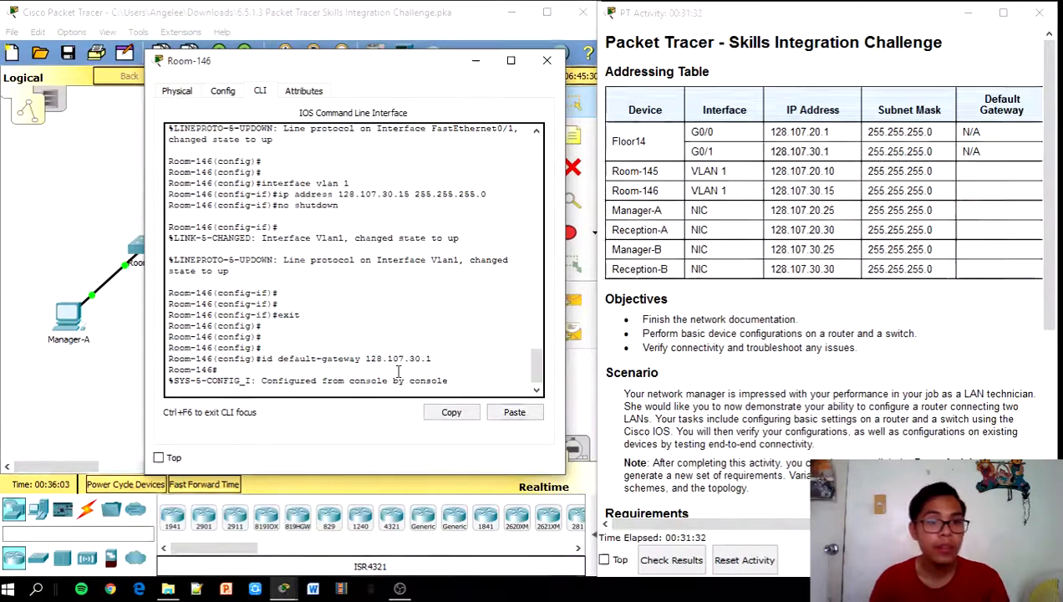
Step: Submit a default-gateway 128.107.30.1 command at the Room-146# prompt
key("Return")
key("Return")
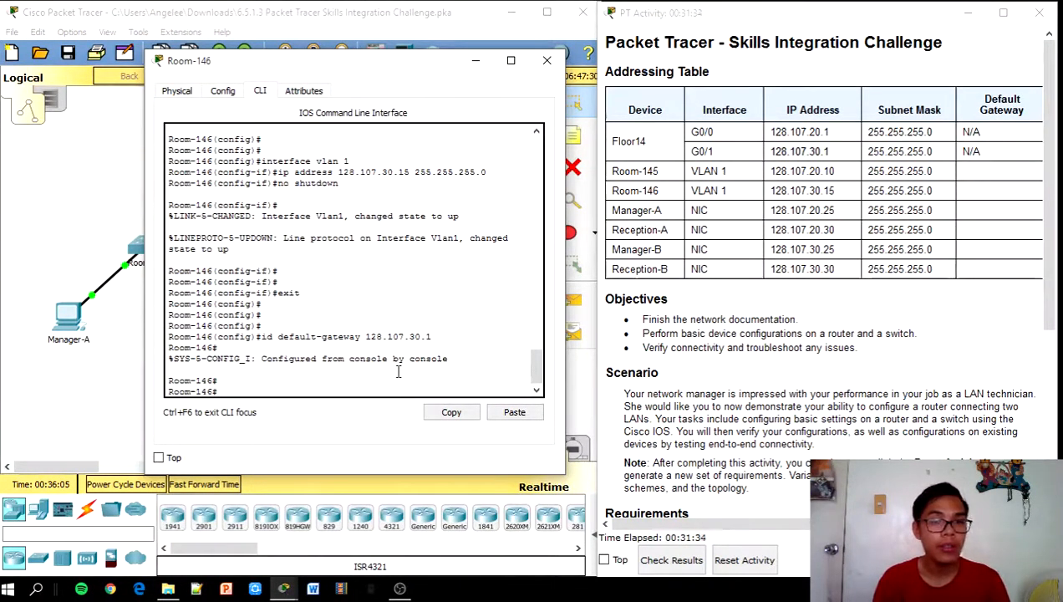
left_click(510, 412)
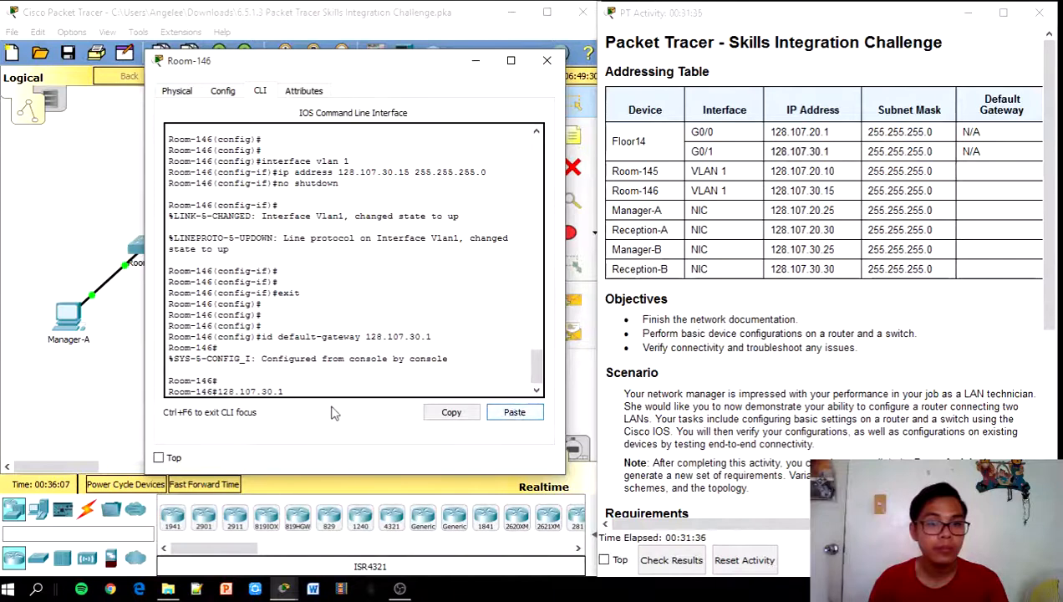
left_click_drag(285, 390, 216, 395)
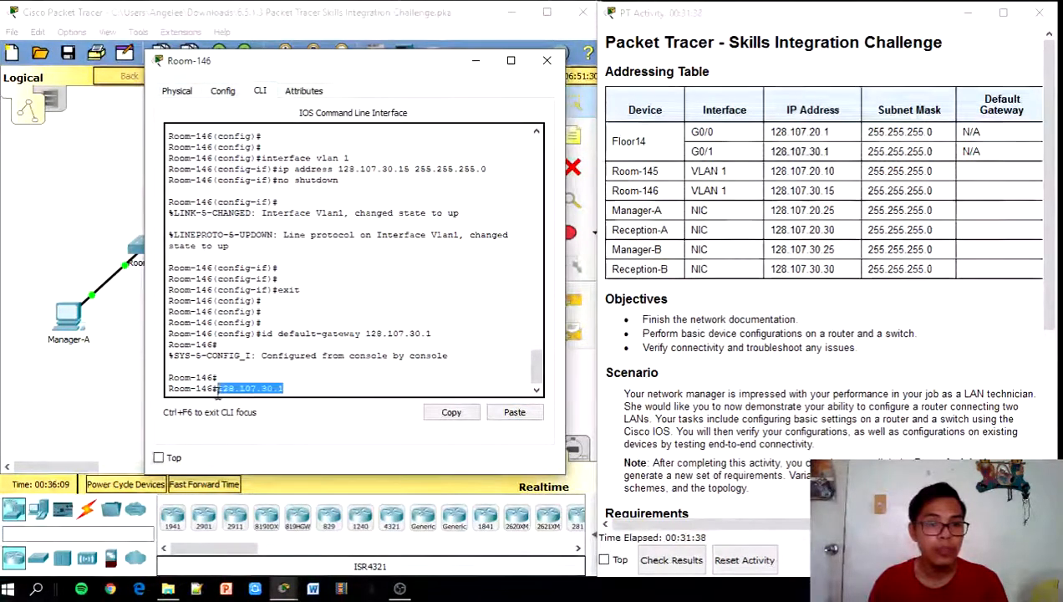
left_click(297, 386)
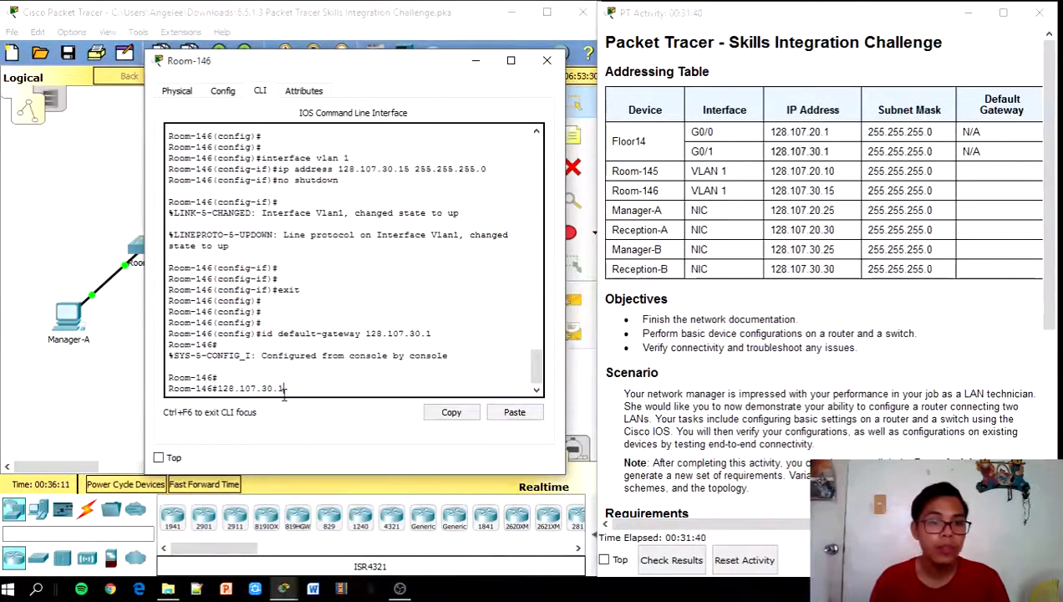
key("BackSpace")
key("BackSpace")
key("BackSpace")
key("BackSpace")
key("BackSpace")
key("BackSpace")
key("BackSpace")
key("BackSpace")
key("BackSpace")
key("BackSpace")
key("BackSpace")
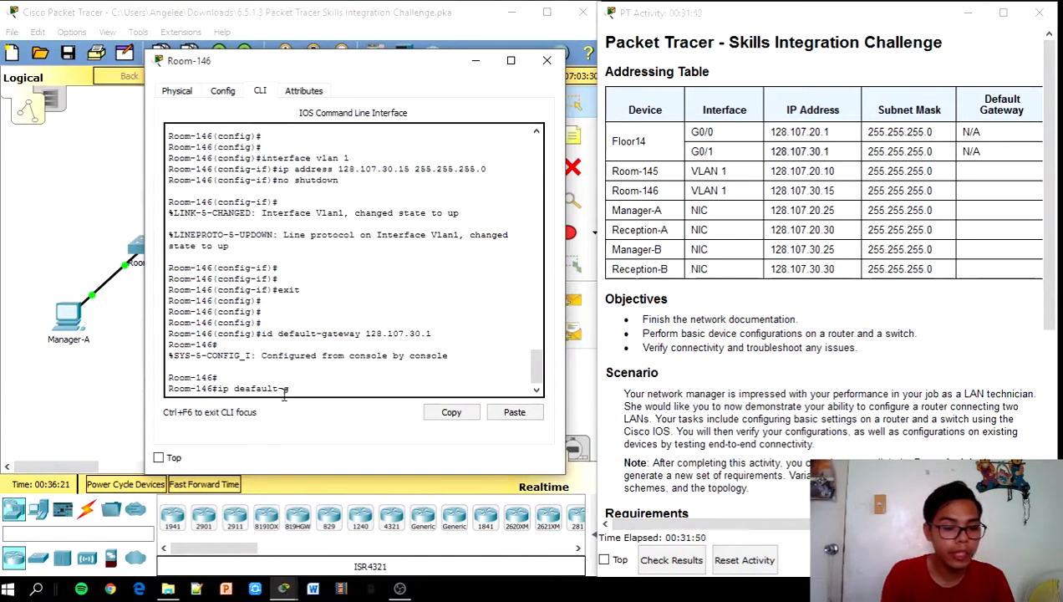
type("atewa")
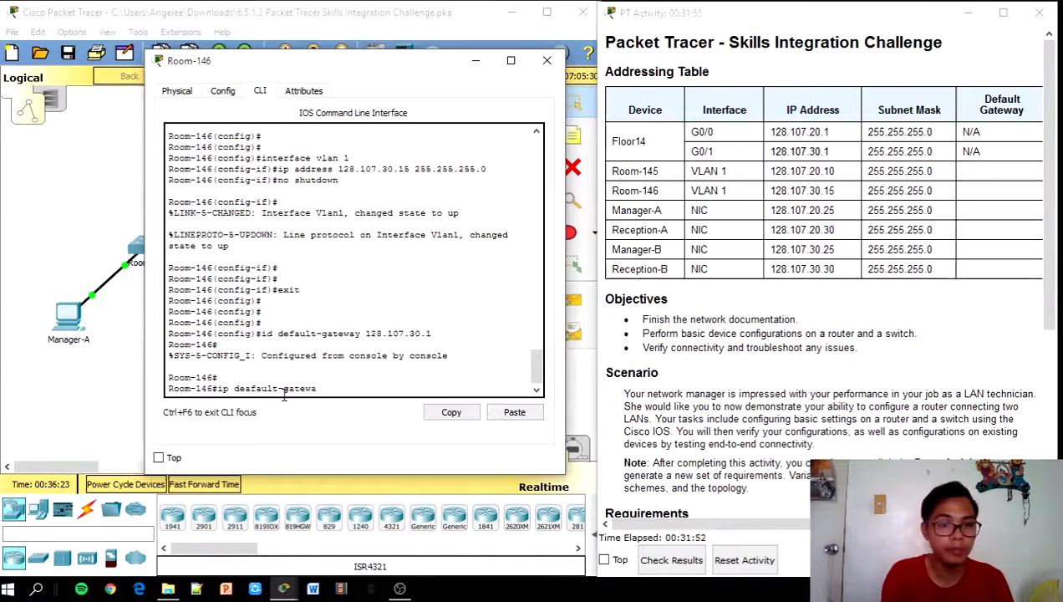
type("y 1")
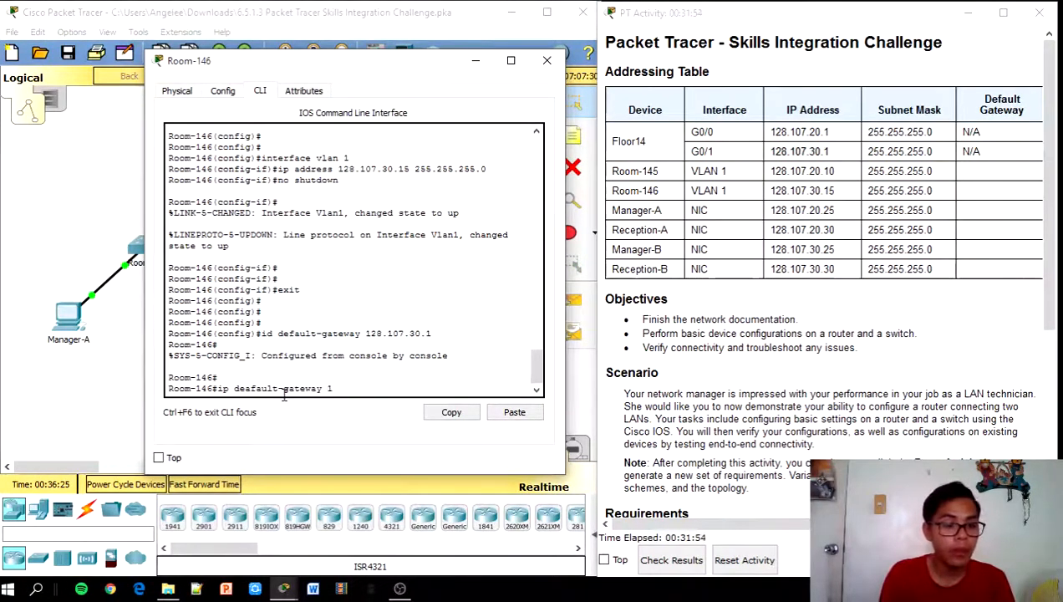
type("28")
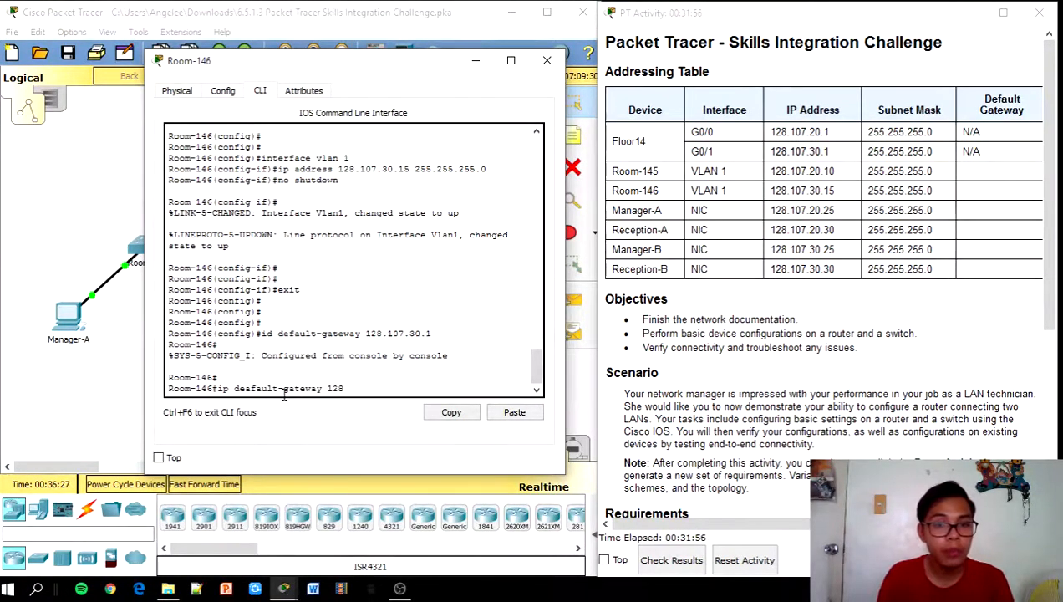
type(".107")
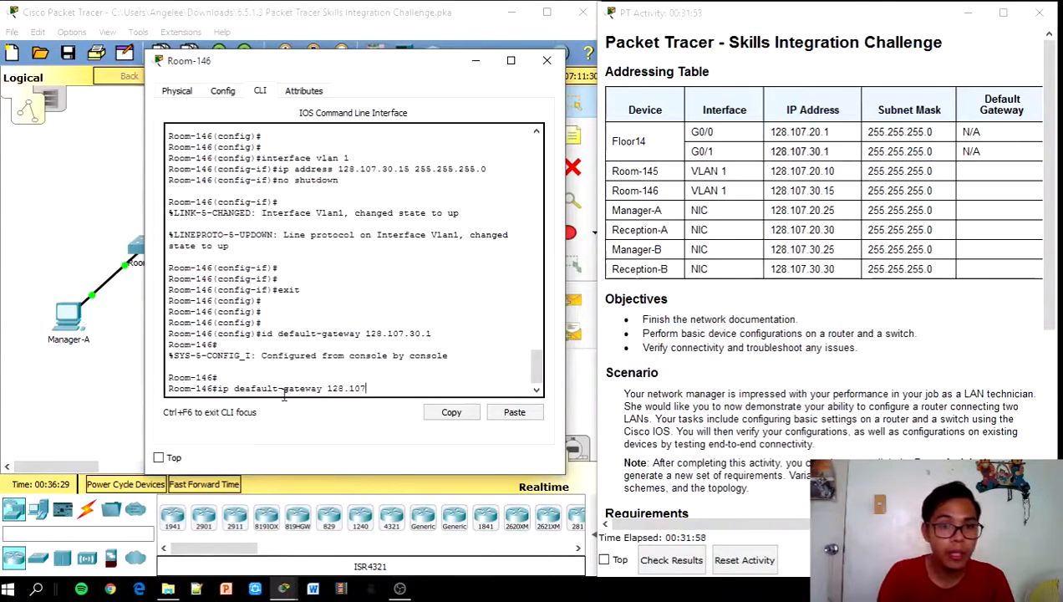
type(".30.1")
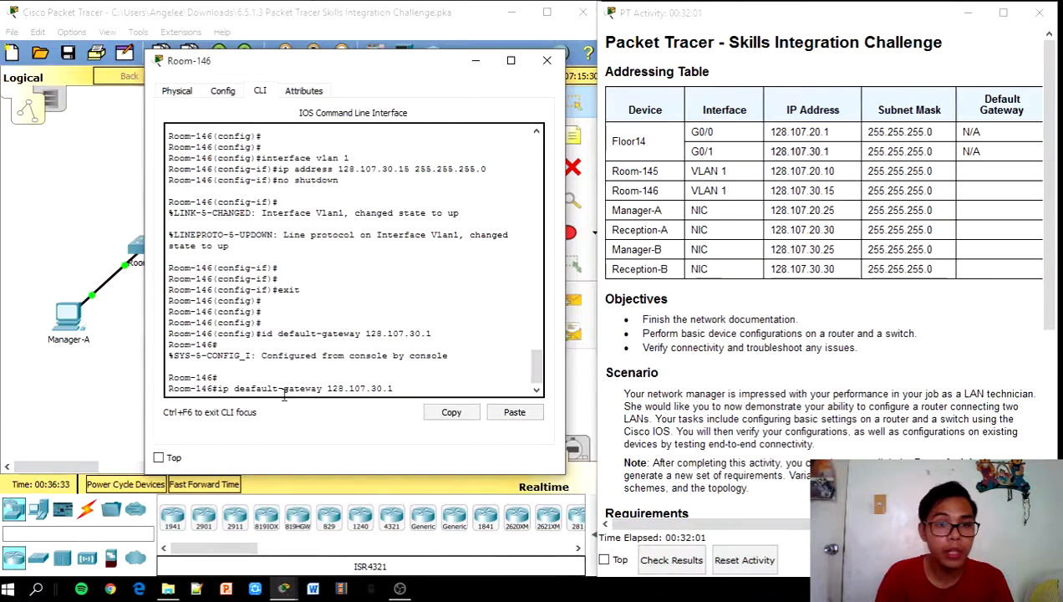
key("Return")
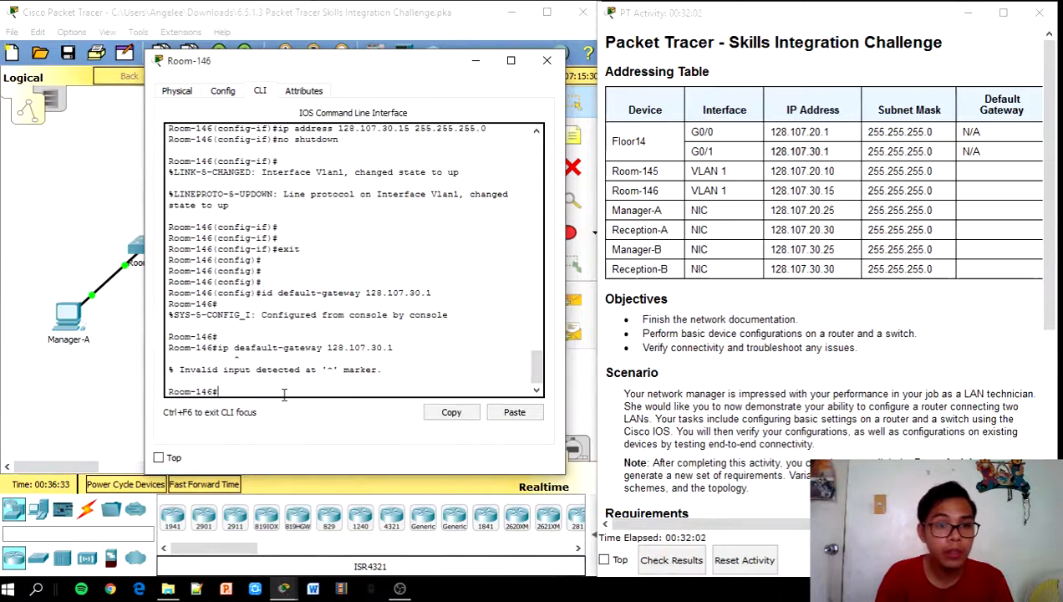
key("Return")
key("Return")
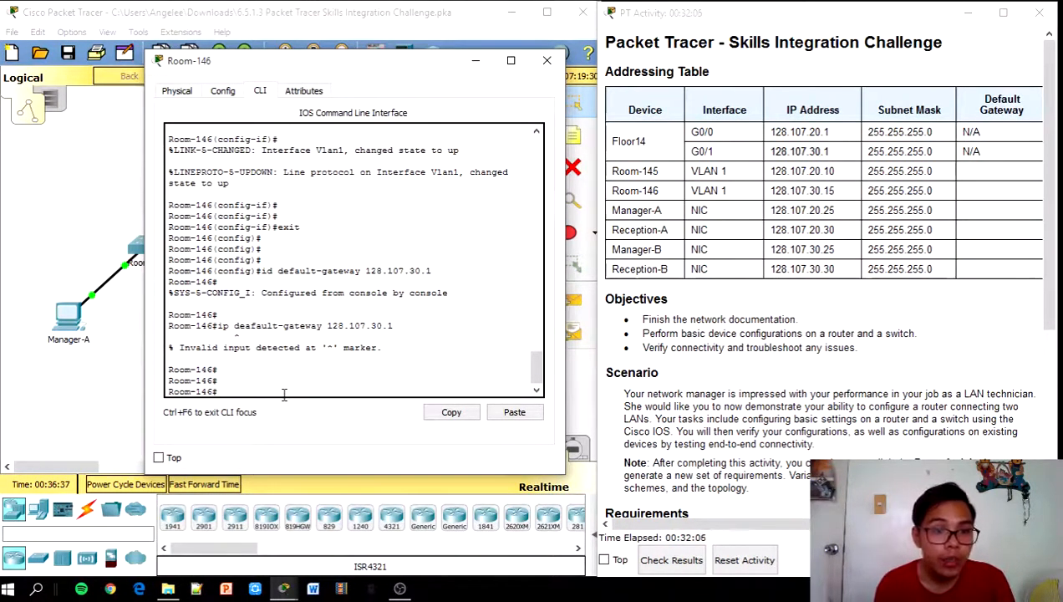
Step: Retype ip default-gateway 128.107.30.1 at the privileged prompt, which is rejected as invalid input
type("deafaul")
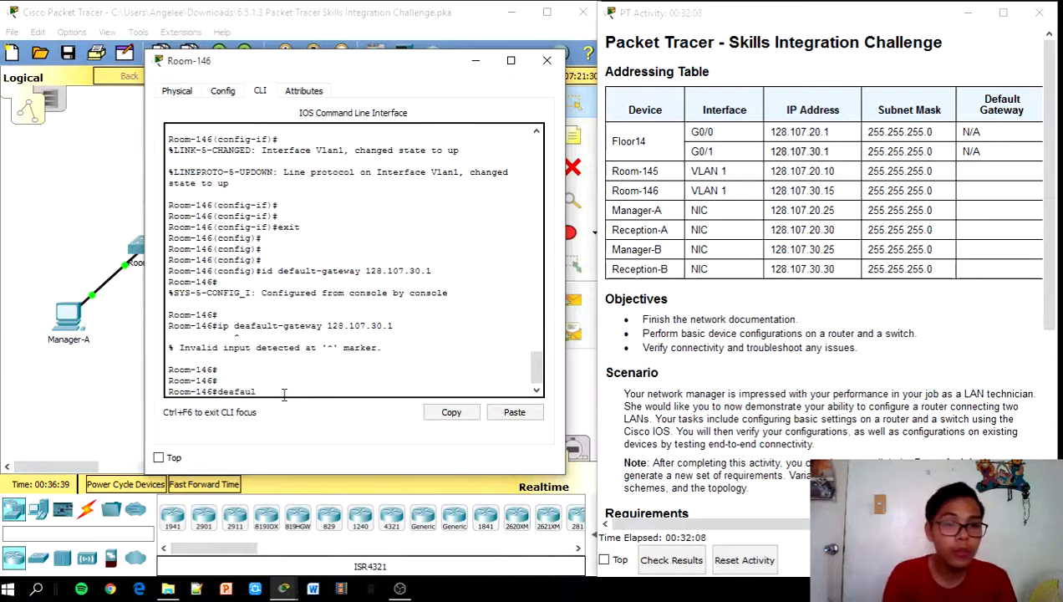
type("t")
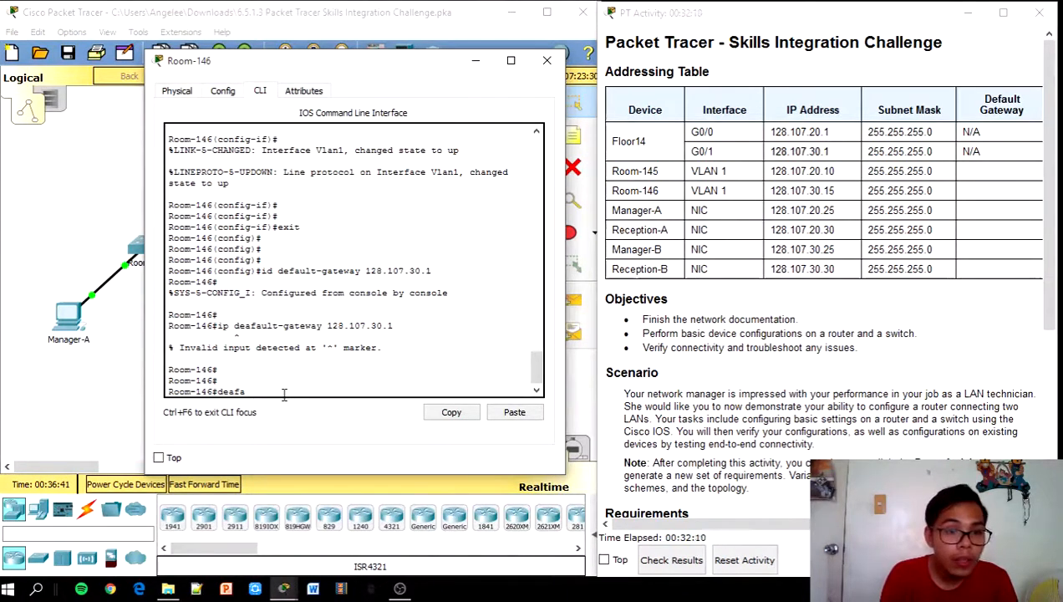
type("fa")
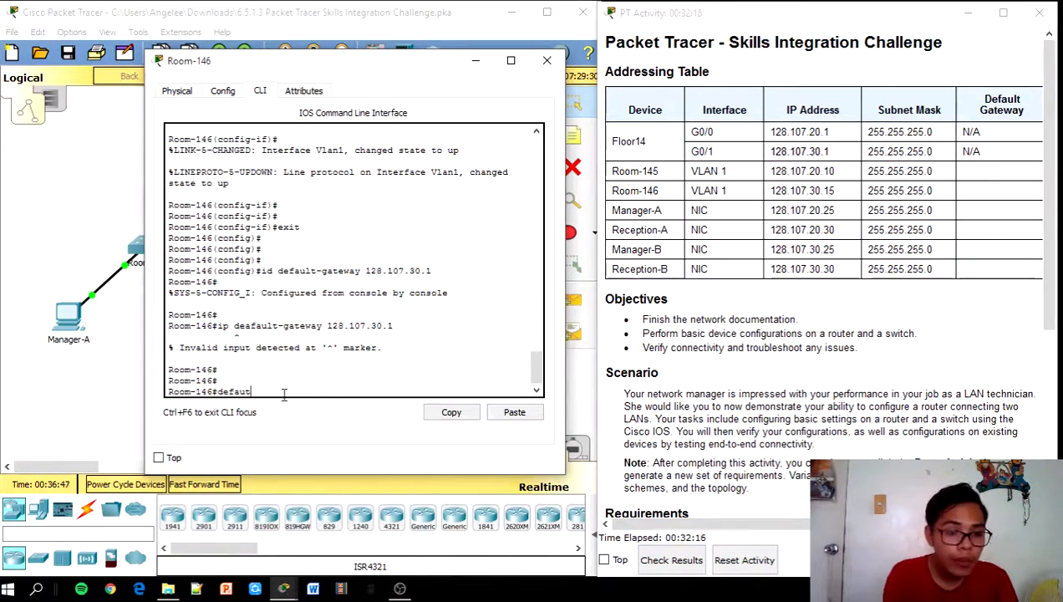
key("BackSpace")
key("BackSpace")
key("BackSpace")
key("BackSpace")
key("BackSpace")
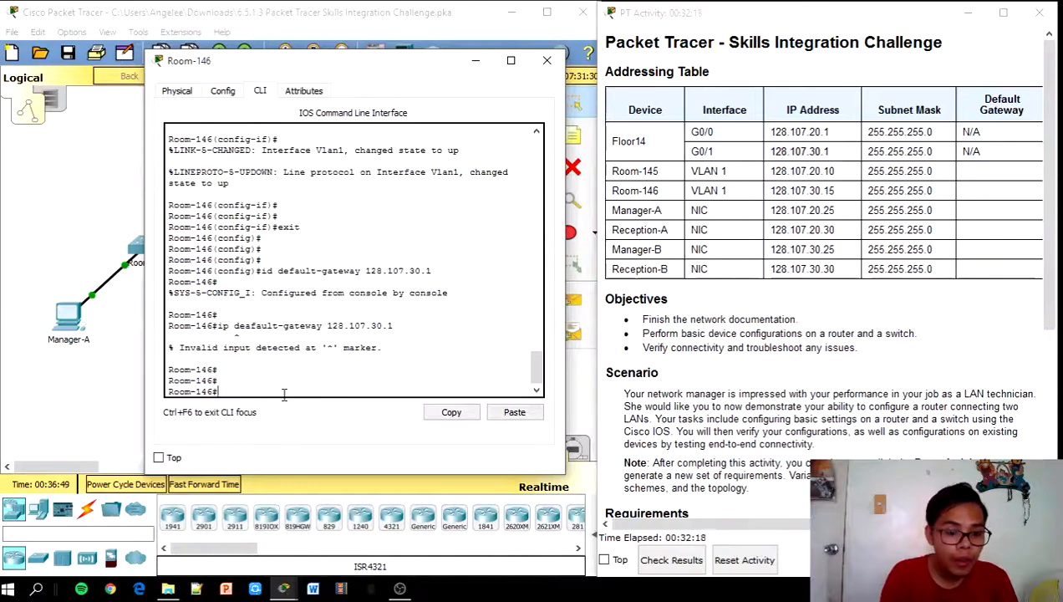
type("ip de")
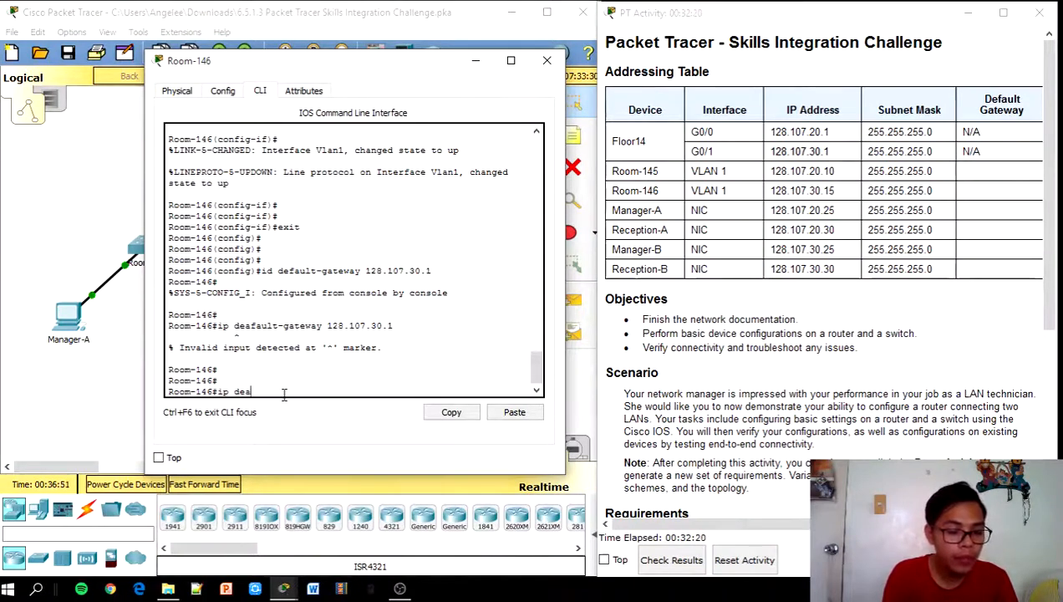
type("faulrt")
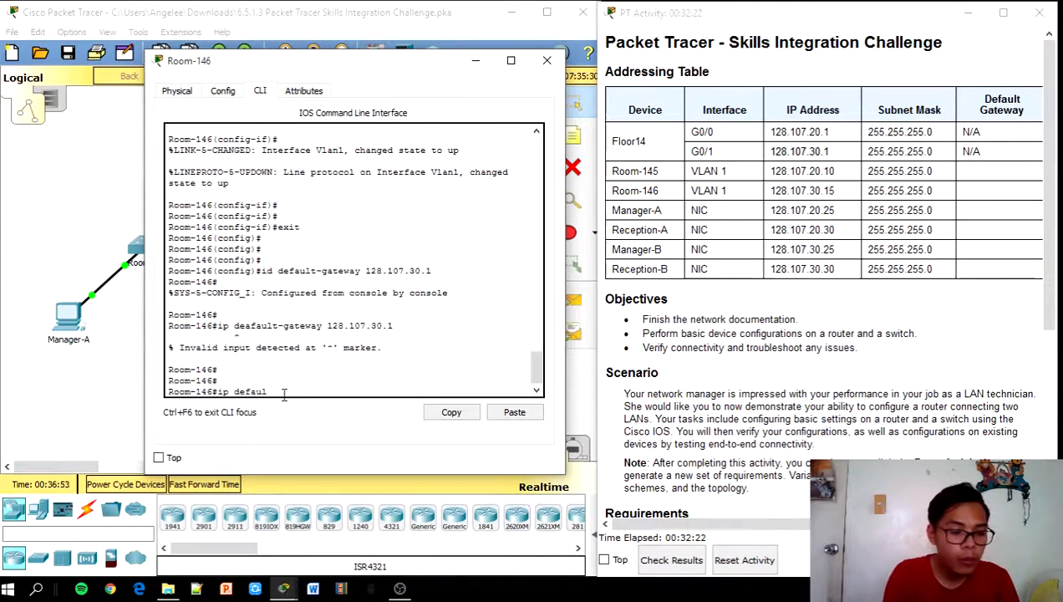
key("BackSpace")
key("BackSpace")
type("t")
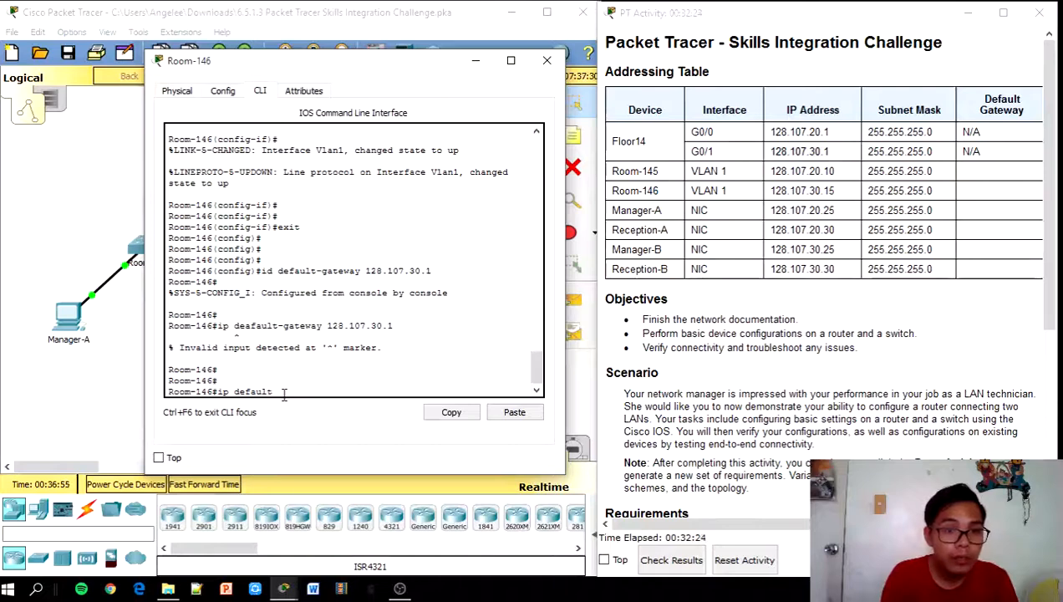
type("-gateway")
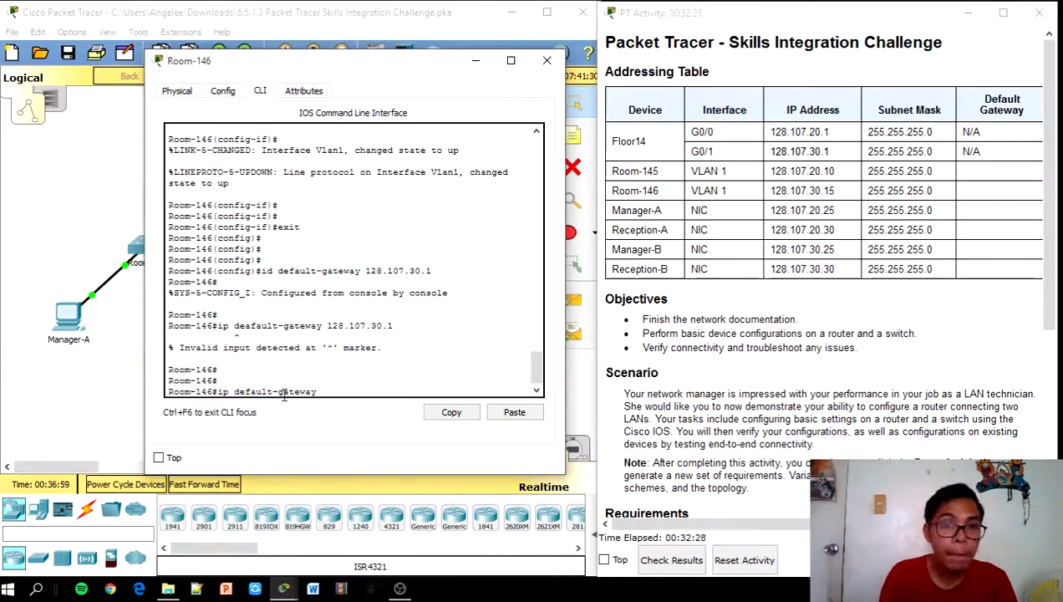
type(" 1")
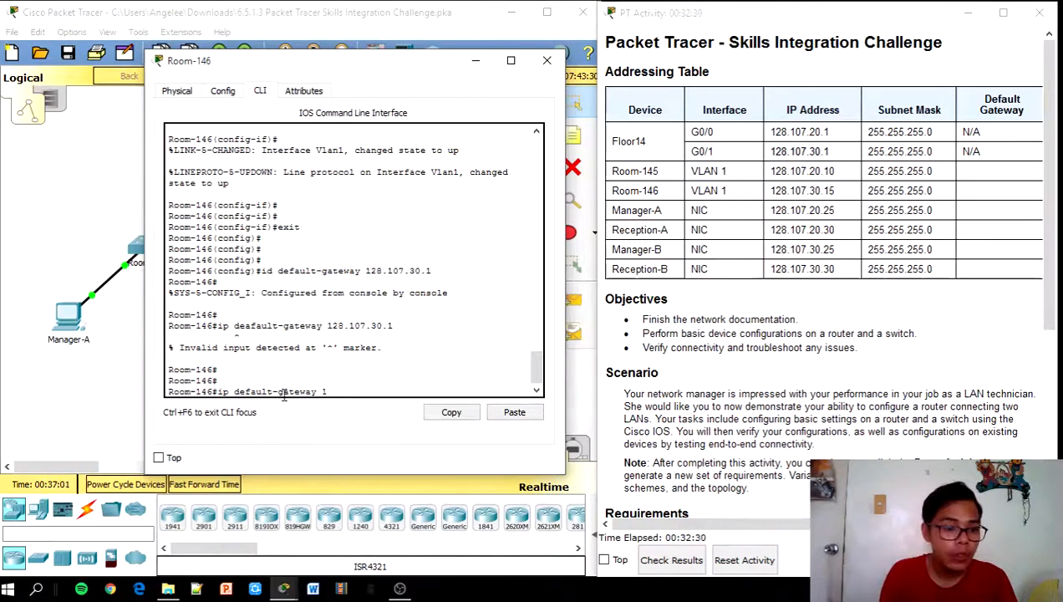
type("28.1")
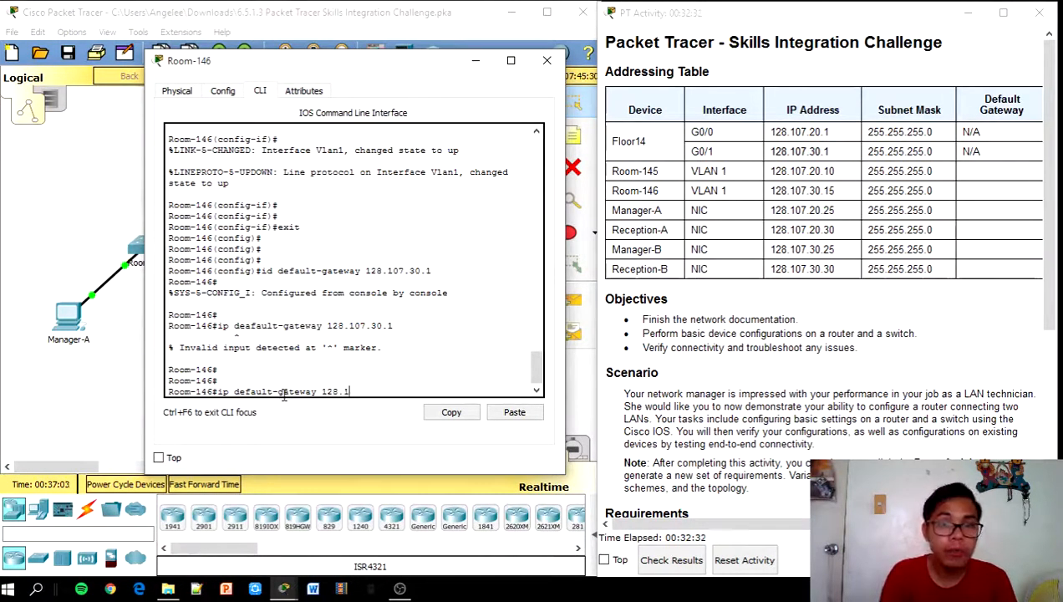
type("07.30.1")
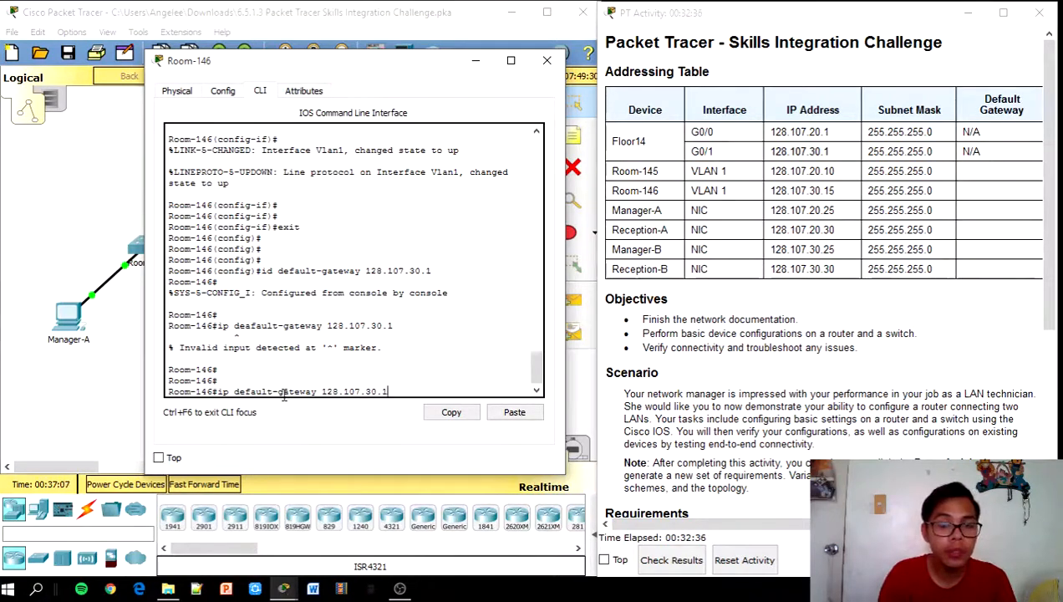
key("Return")
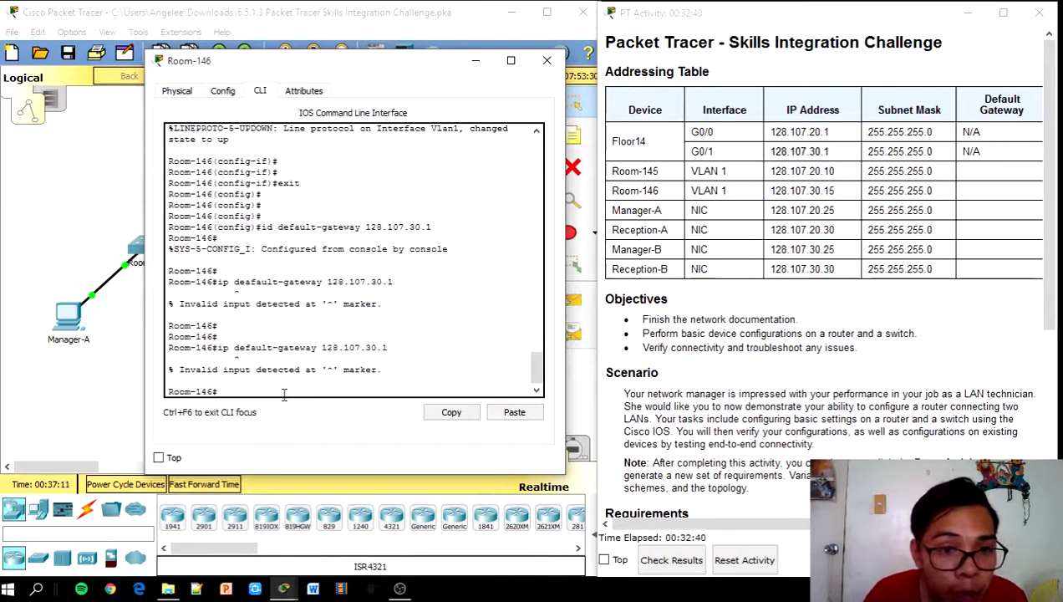
key("Return")
key("Return")
key("Return")
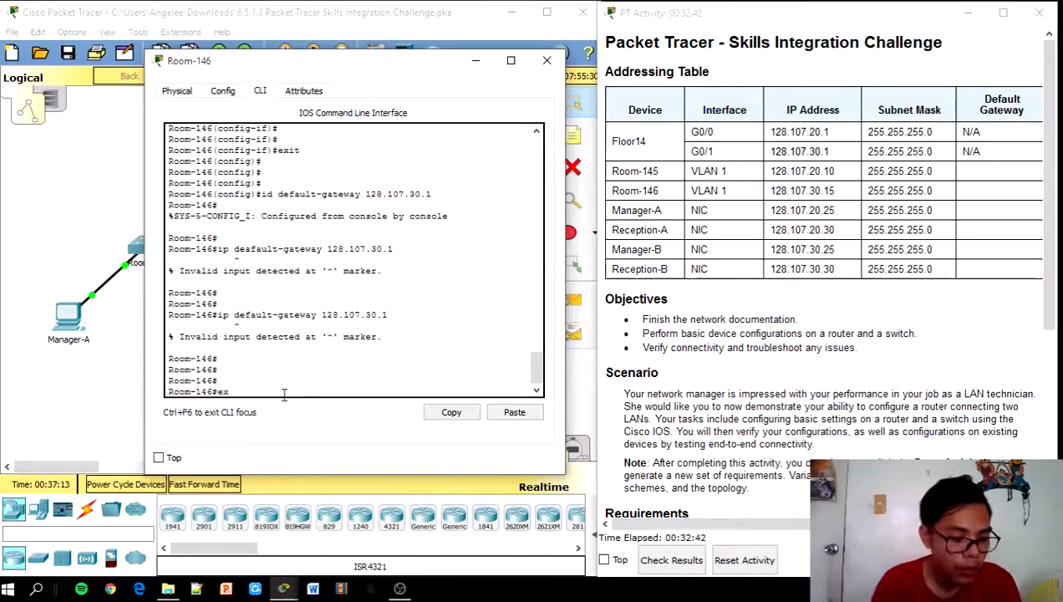
Step: Exit the Room-146 console session and attempt to log back in with the console password
type("exit")
key("Return")
key("Return")
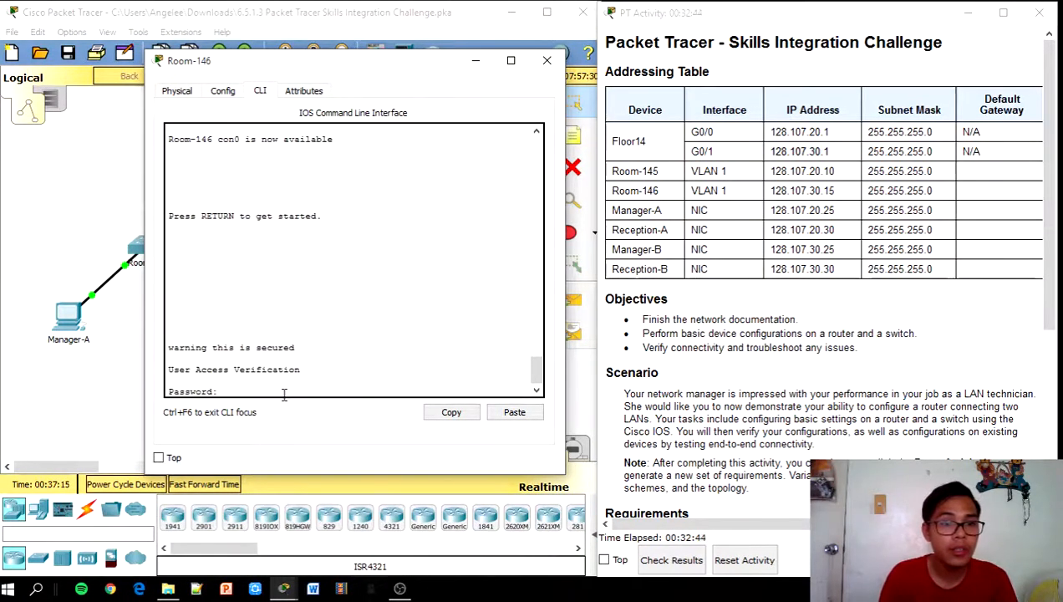
key("Return")
key("Return")
key("Return")
key("Return")
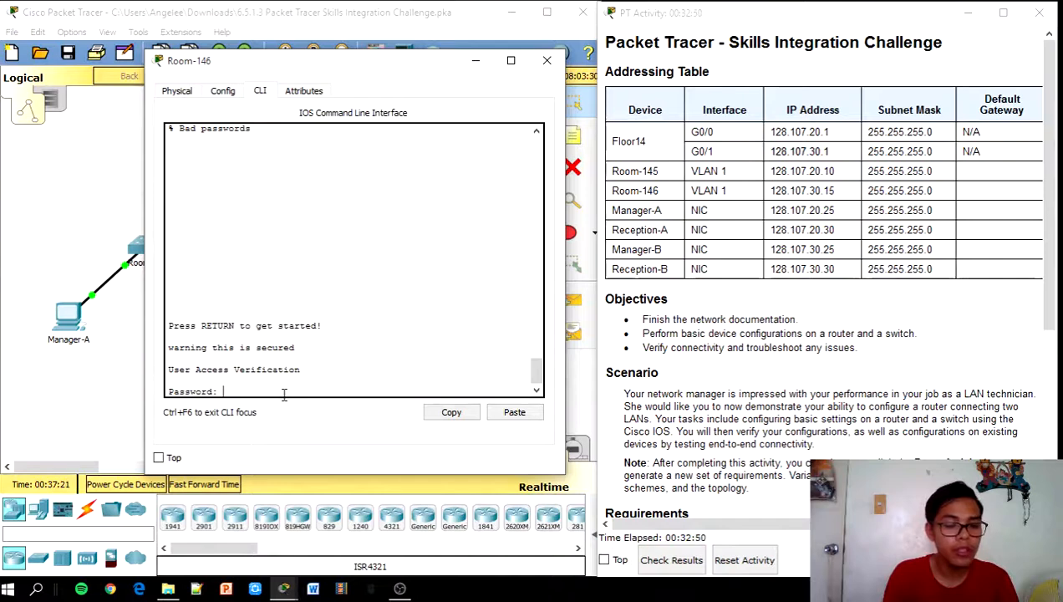
key("Return")
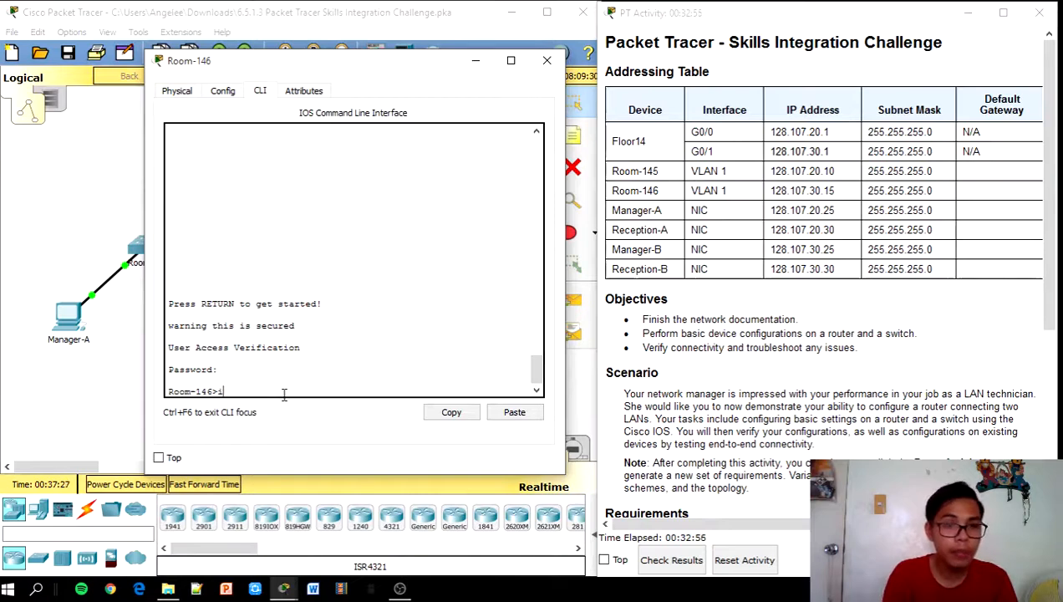
Step: Submit ip defaul-gateway 128.107.30.1 at the Room-146> prompt
type("ip defaul")
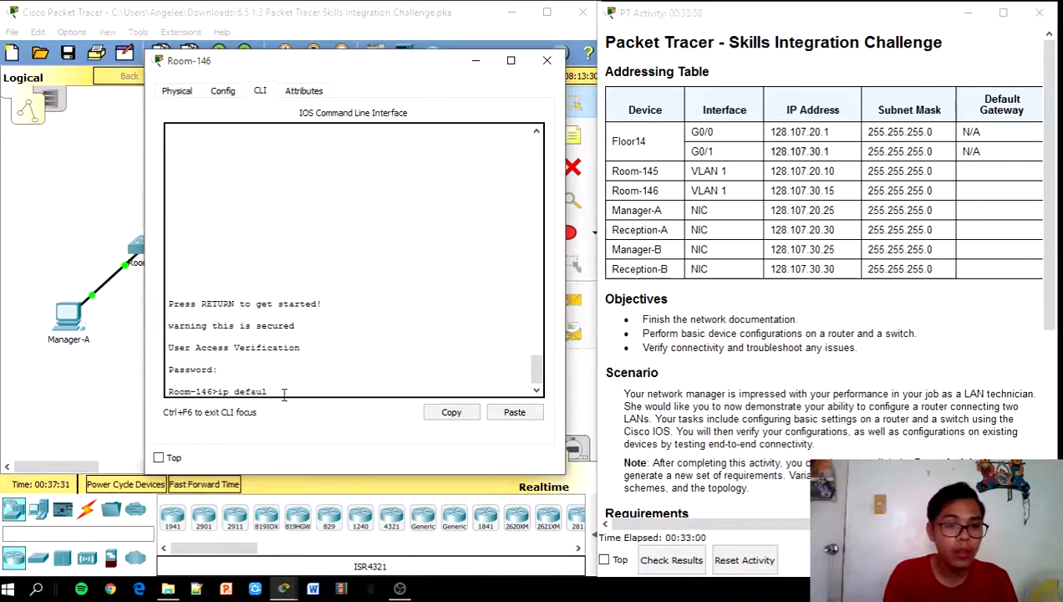
type("-gat")
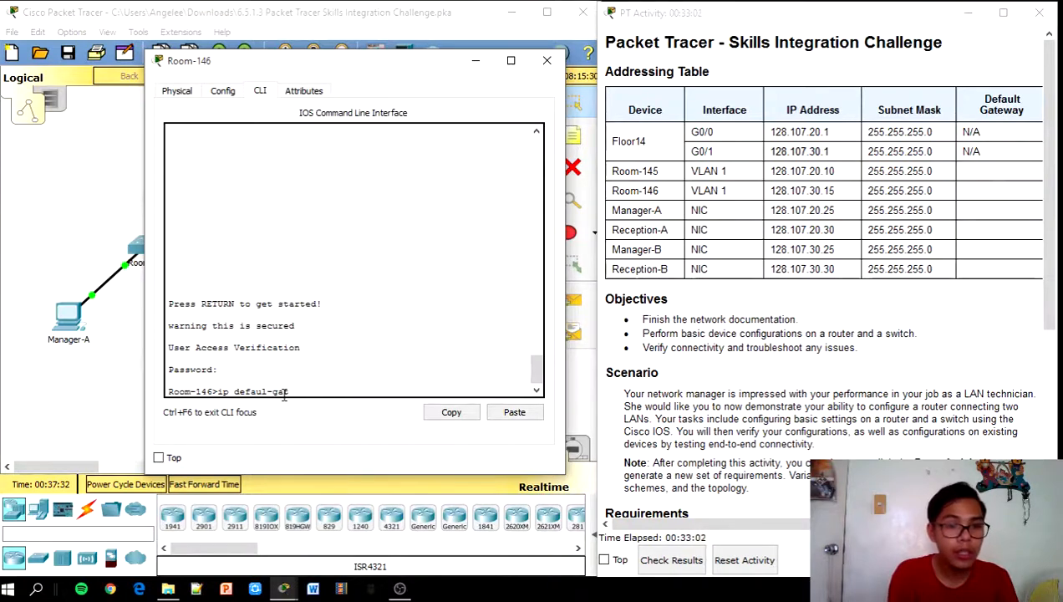
type("eway")
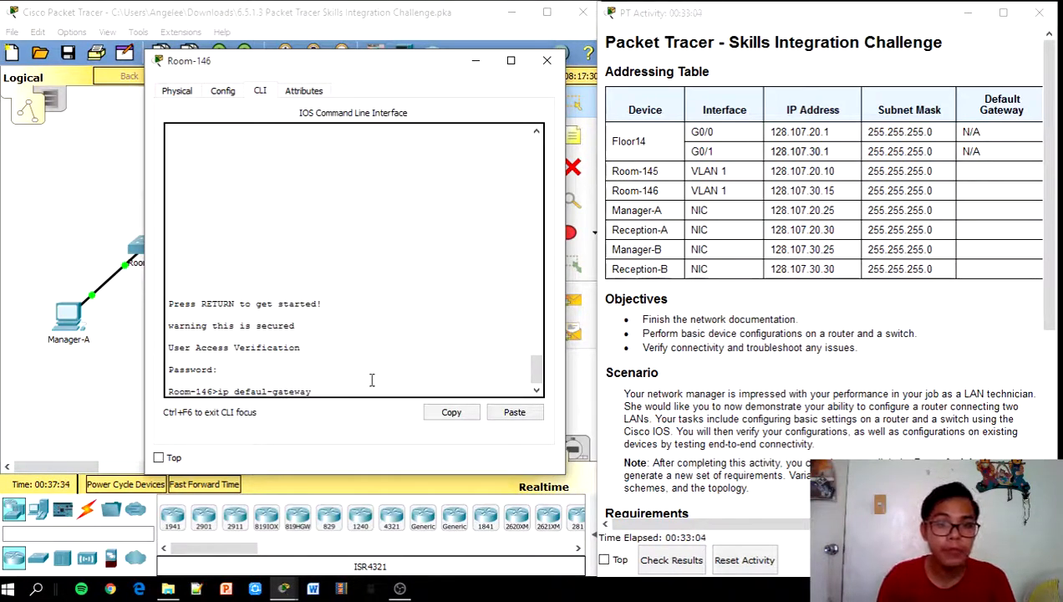
left_click(508, 414)
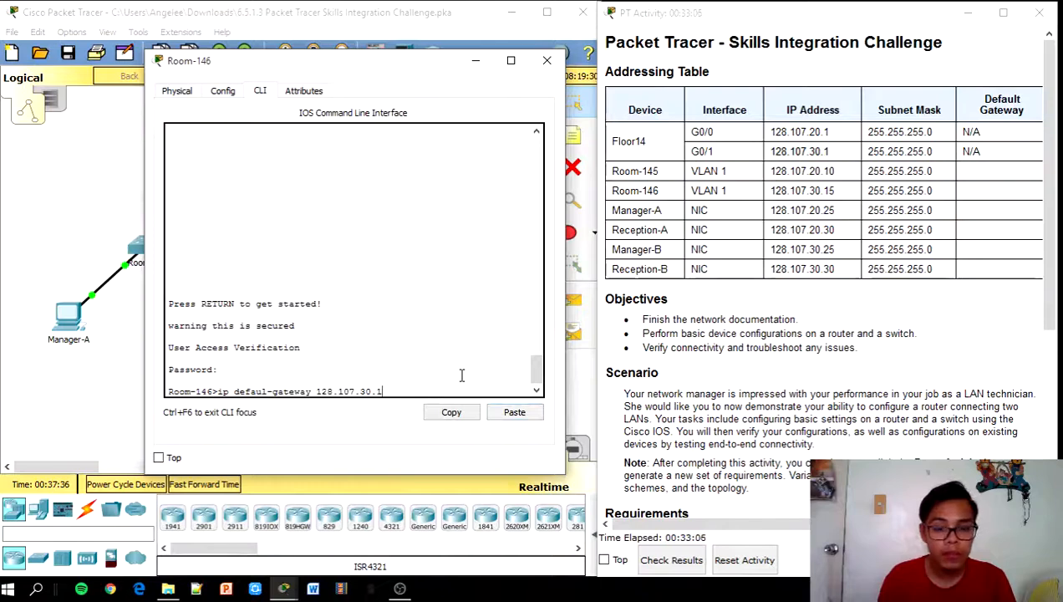
key("Return")
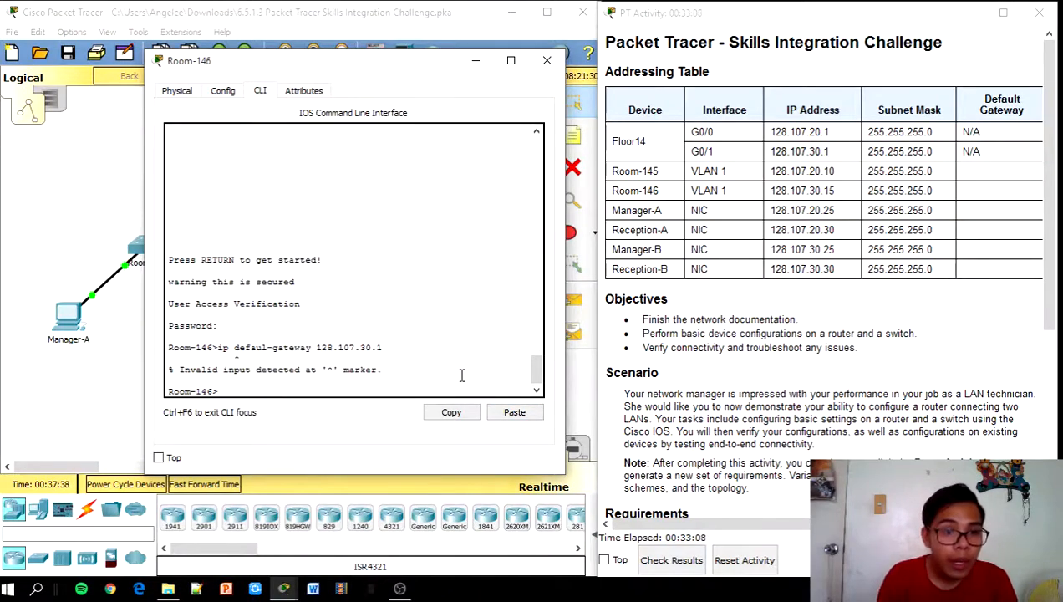
Step: Correct the command to ip default-gateway 128.107.30.1 and run it again, which is rejected
left_click_drag(382, 347, 217, 349)
left_click(452, 411)
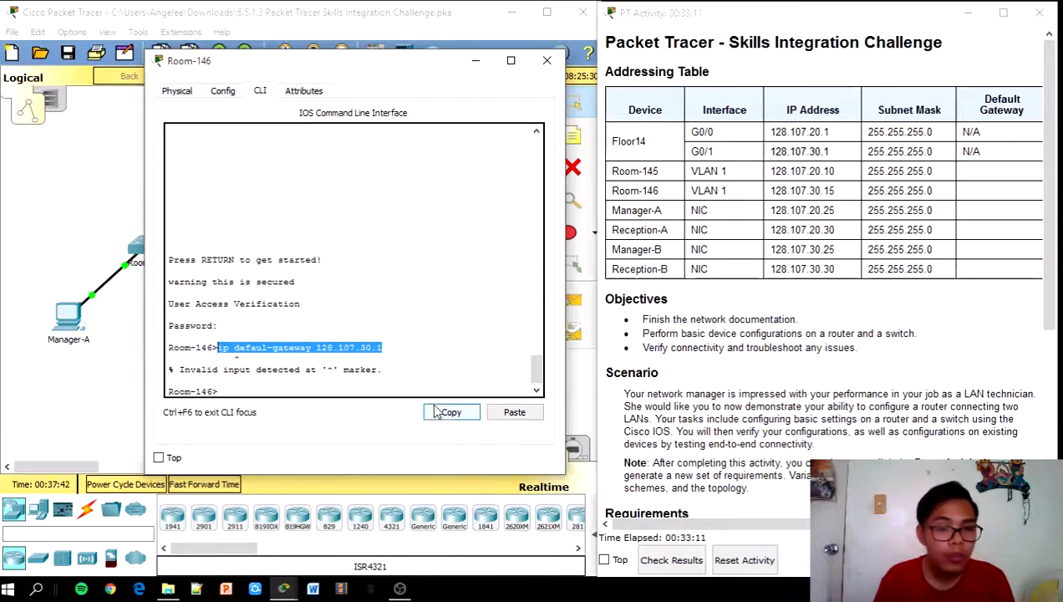
left_click(311, 385)
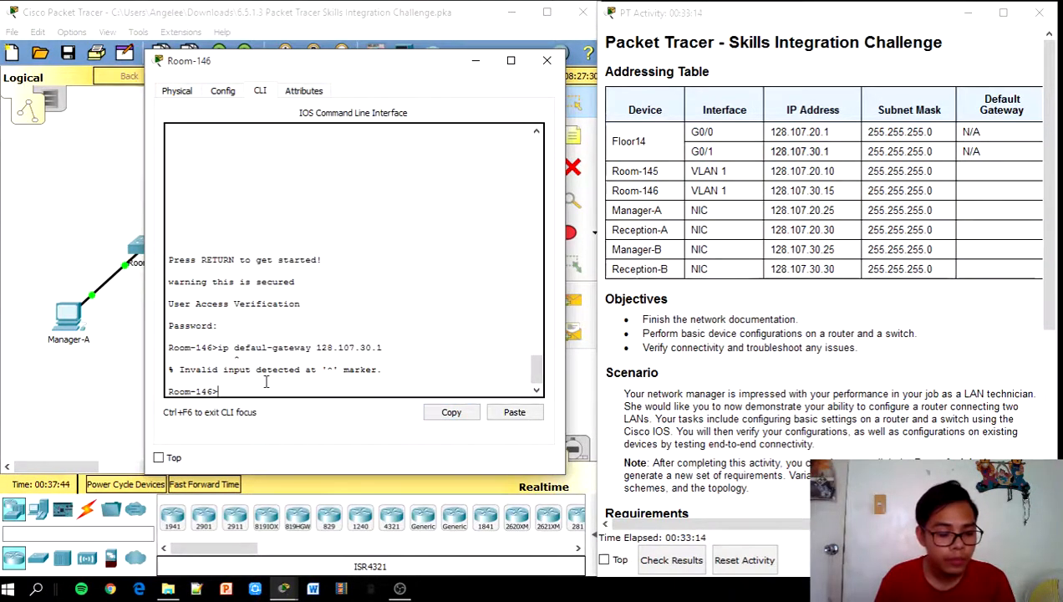
left_click(512, 414)
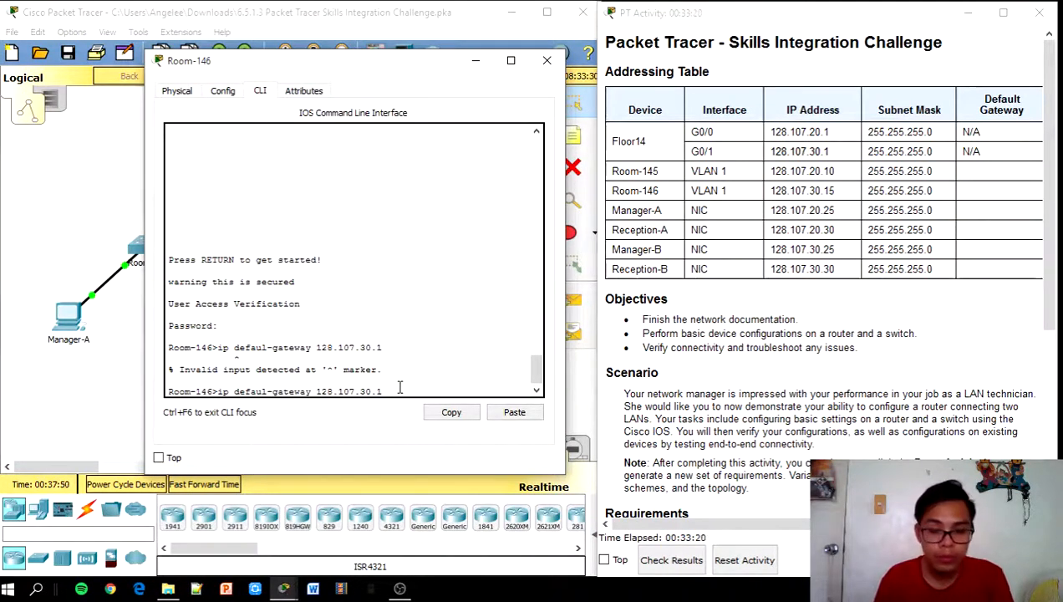
key("Left")
key("Left")
key("Left")
key("Left")
key("Left")
key("Left")
key("Left")
key("Left")
key("Left")
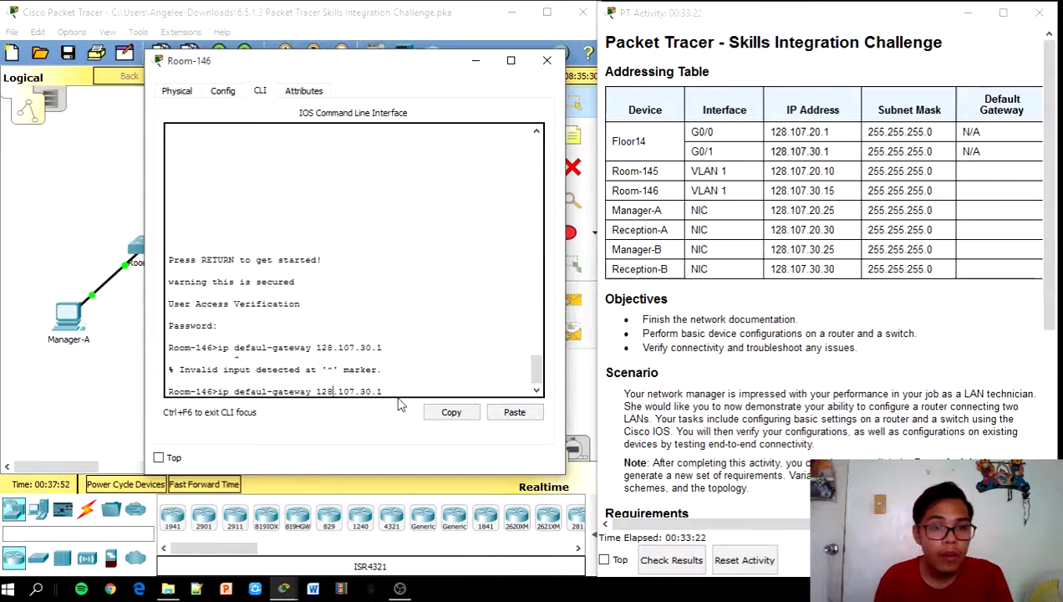
key("Left")
key("Left")
key("Left")
key("Left")
key("Left")
key("Left")
key("Left")
key("Left")
key("Left")
key("Left")
key("Left")
key("Left")
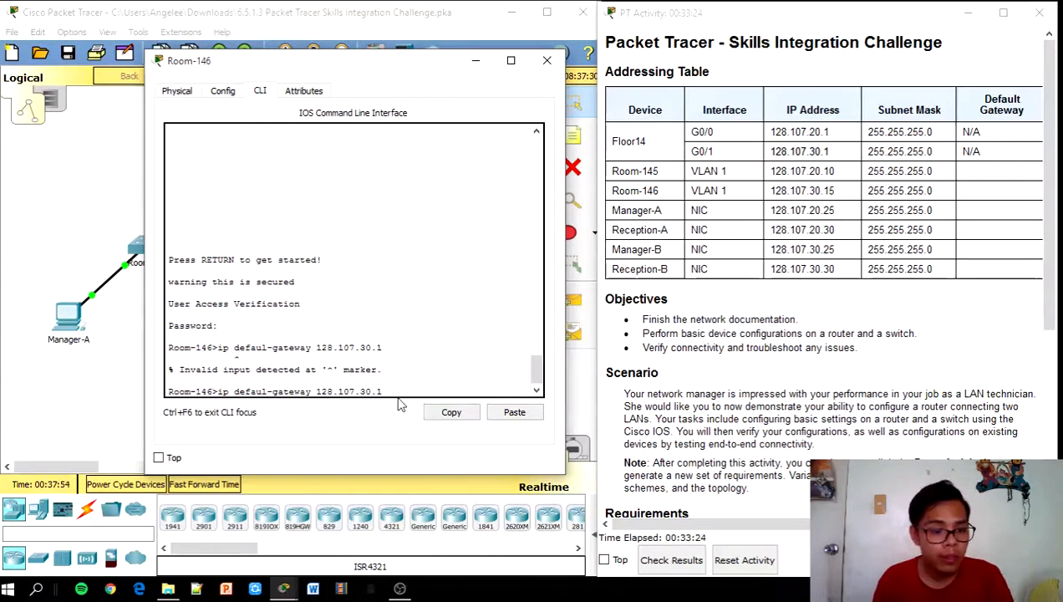
type("t")
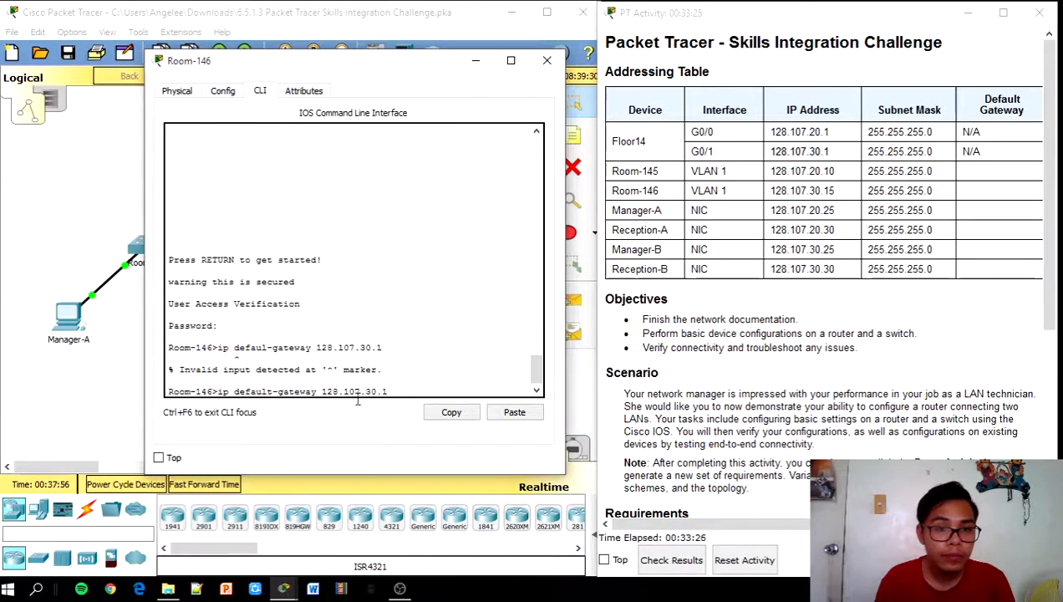
left_click_drag(387, 390, 221, 384)
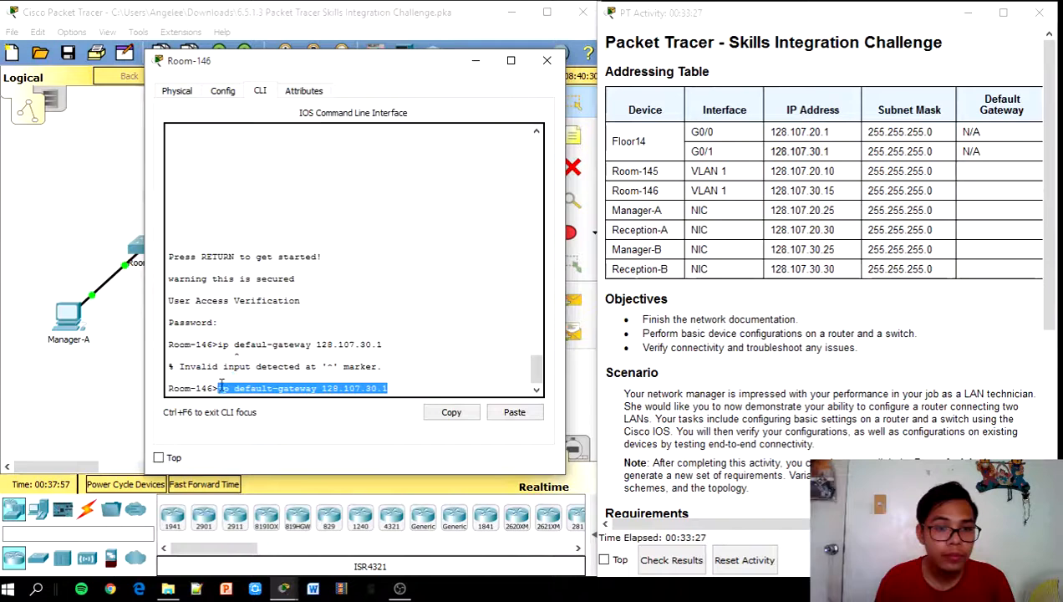
left_click(452, 412)
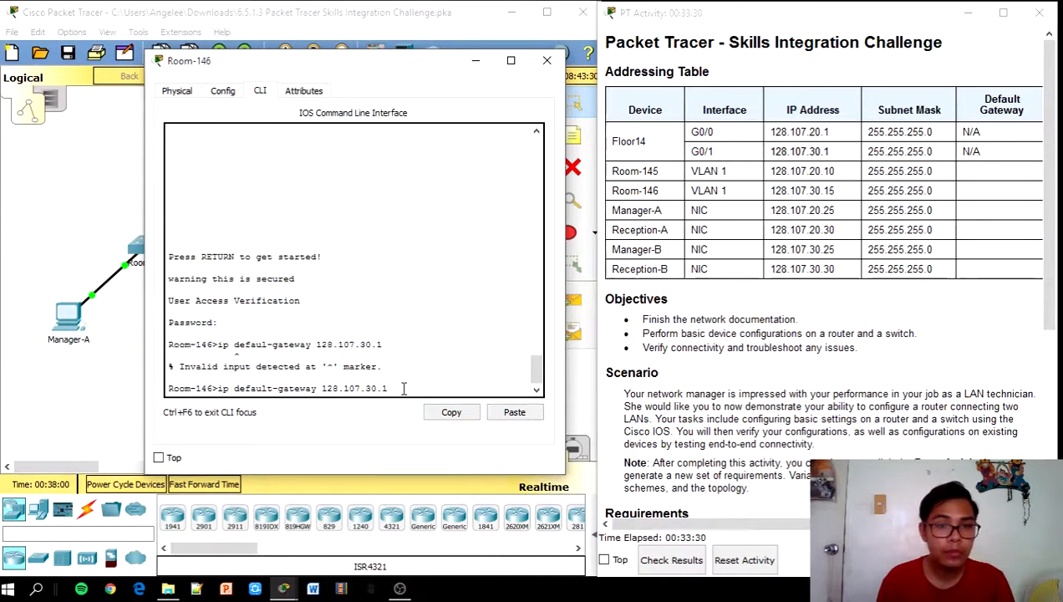
key("Return")
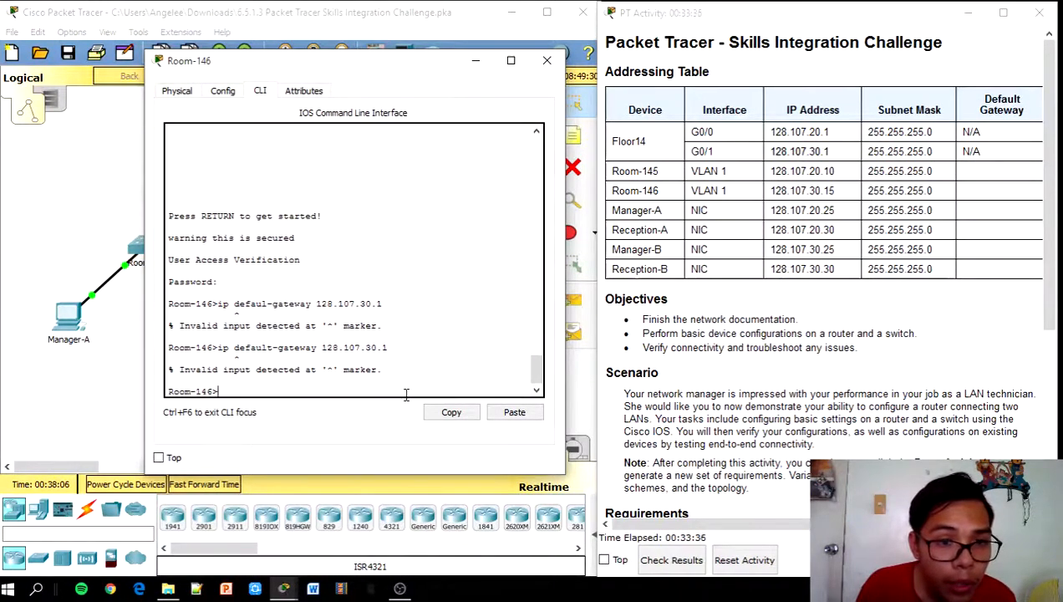
Step: Enter privileged mode with enable and retry the pasted default-gateway command
type("ena")
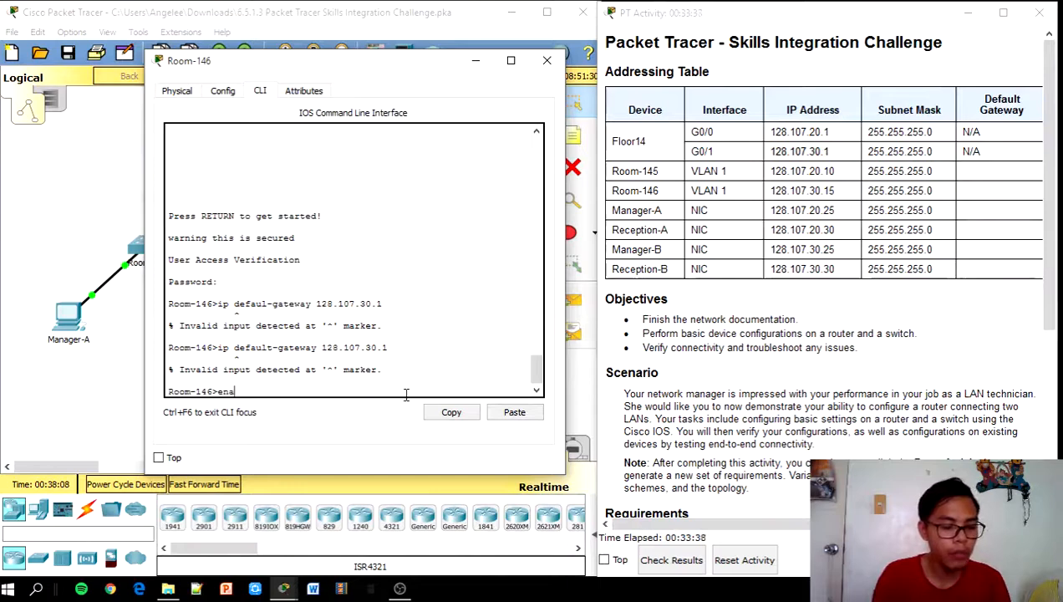
type("ble")
key("Return")
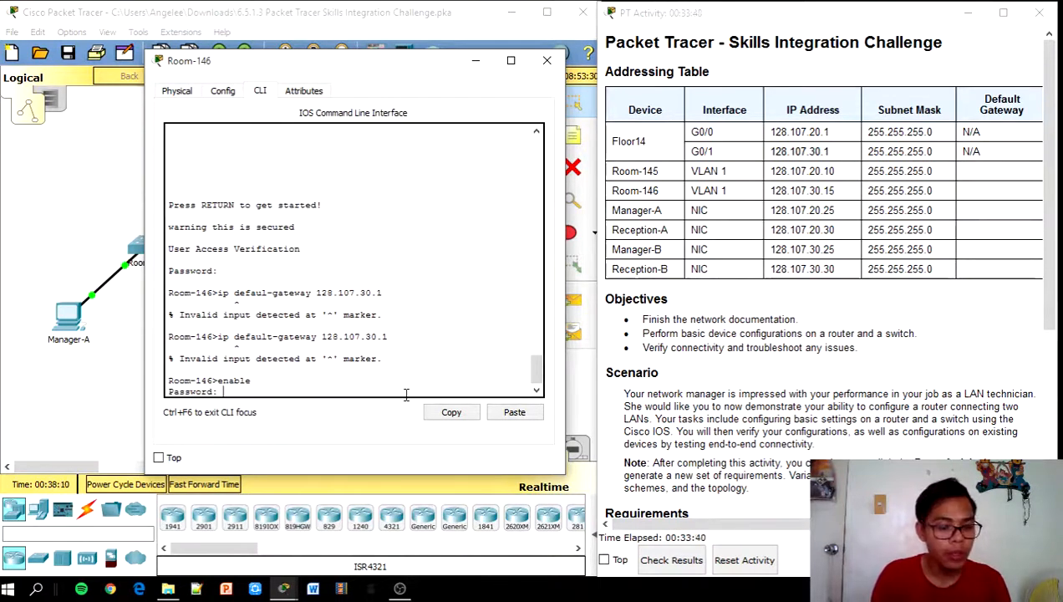
key("Return")
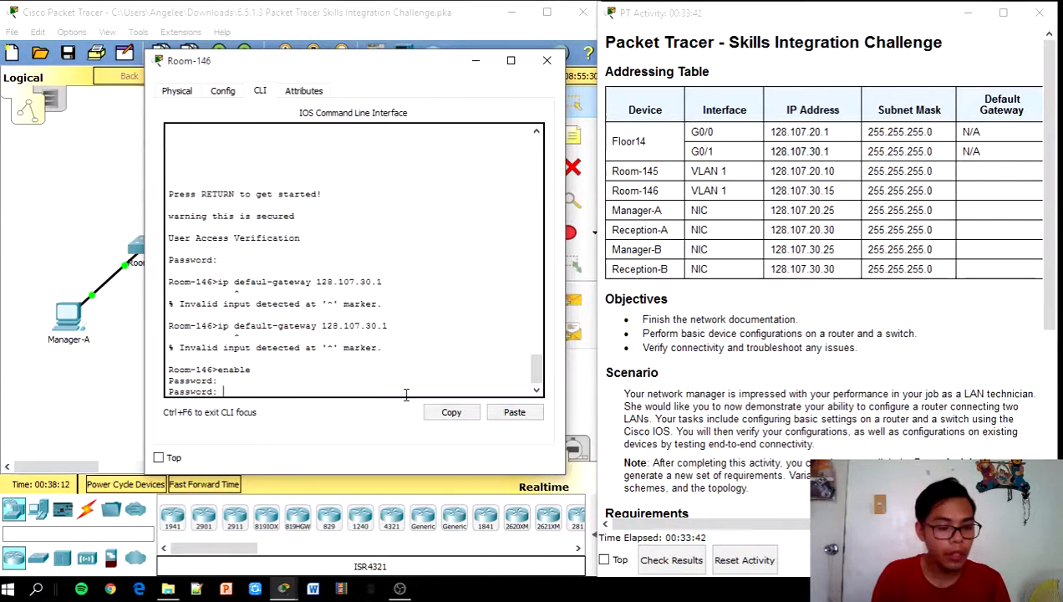
key("Return")
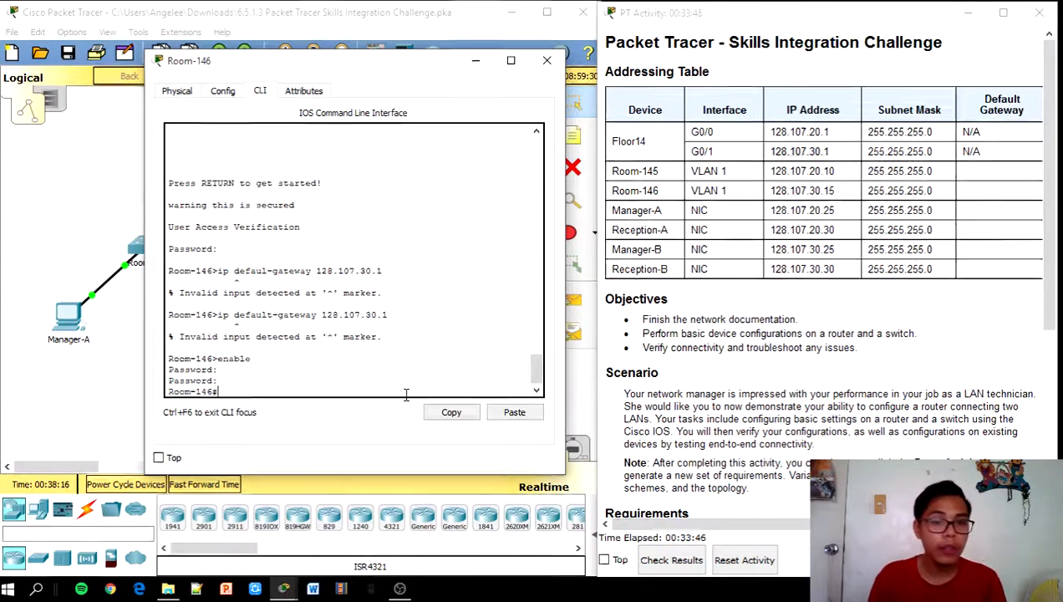
left_click(523, 413)
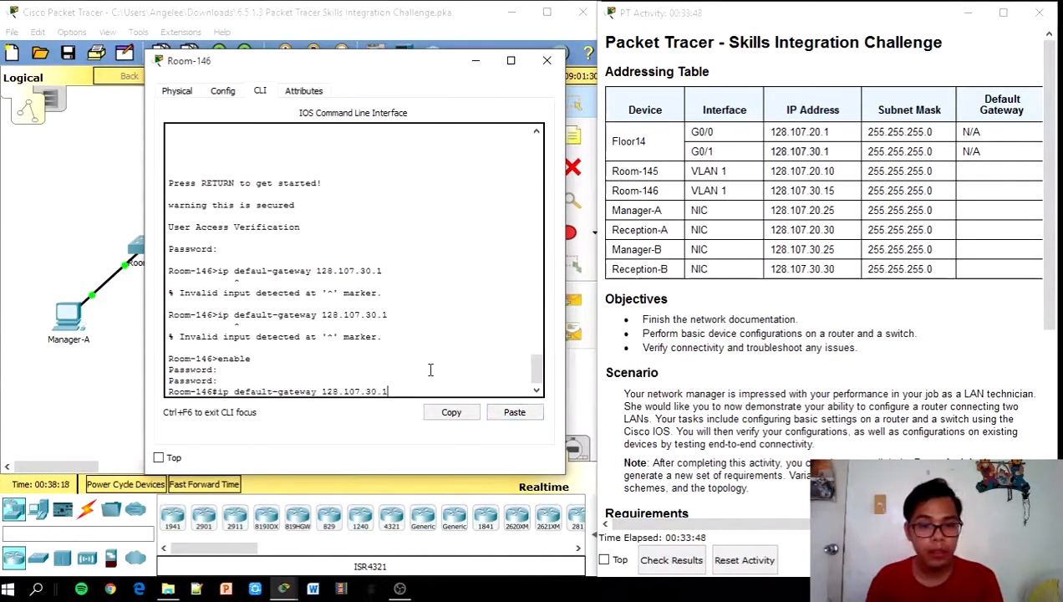
key("Return")
key("Return")
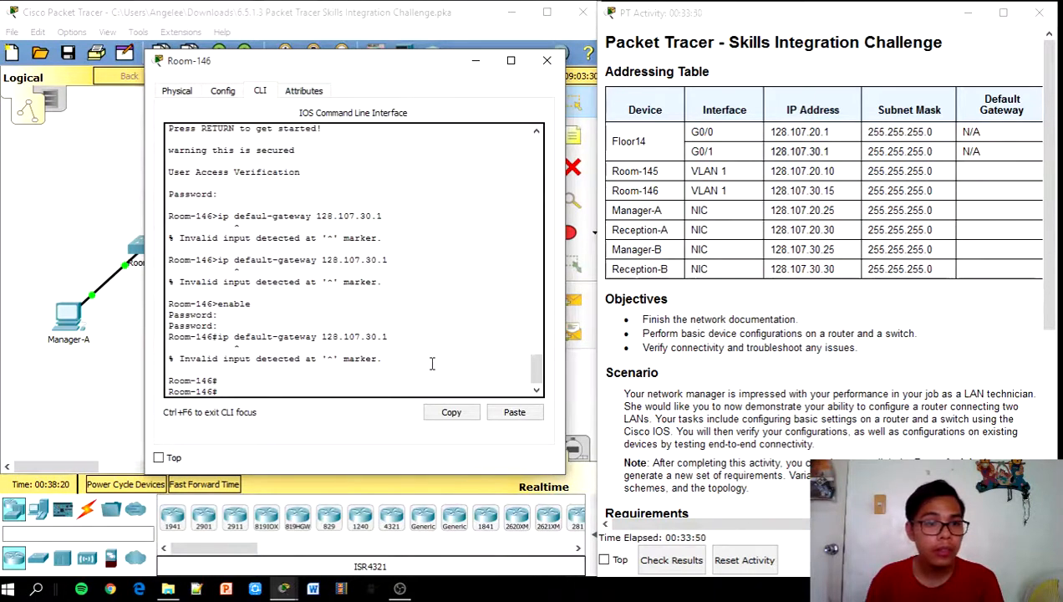
key("Return")
Step: In config t mode, apply ip default-gateway 128.107.30.1 on Room-146, then return to the topology
type("con")
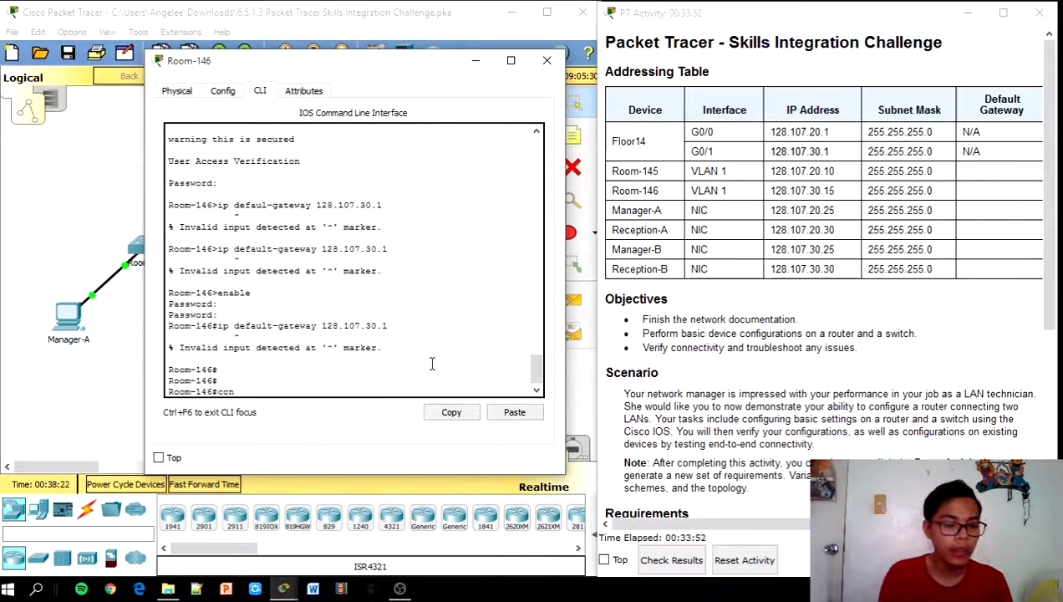
type("fig t")
key("Return")
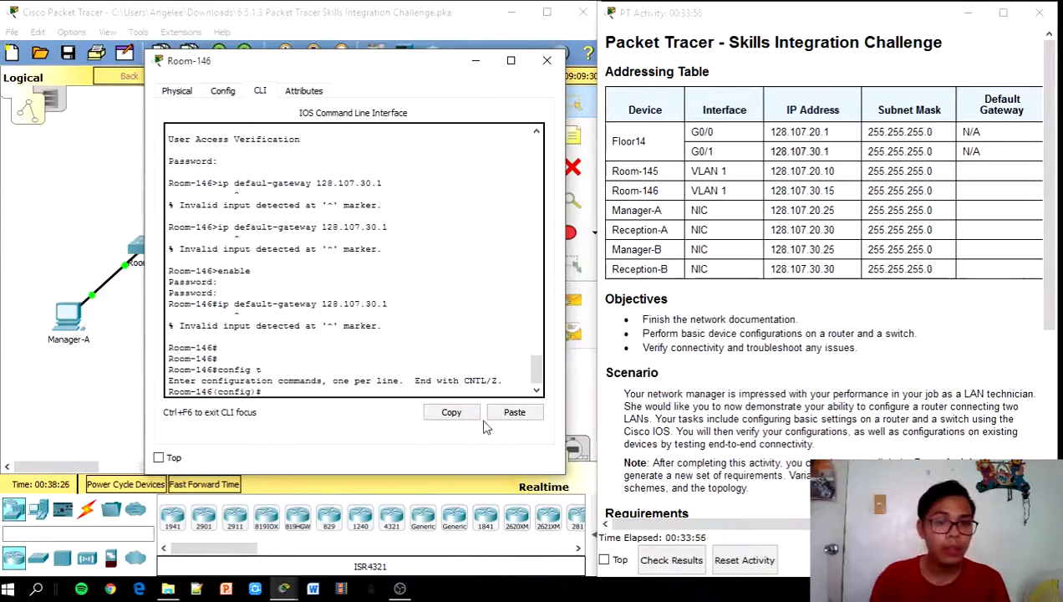
left_click(535, 412)
key("Return")
key("Return")
key("Return")
key("Return")
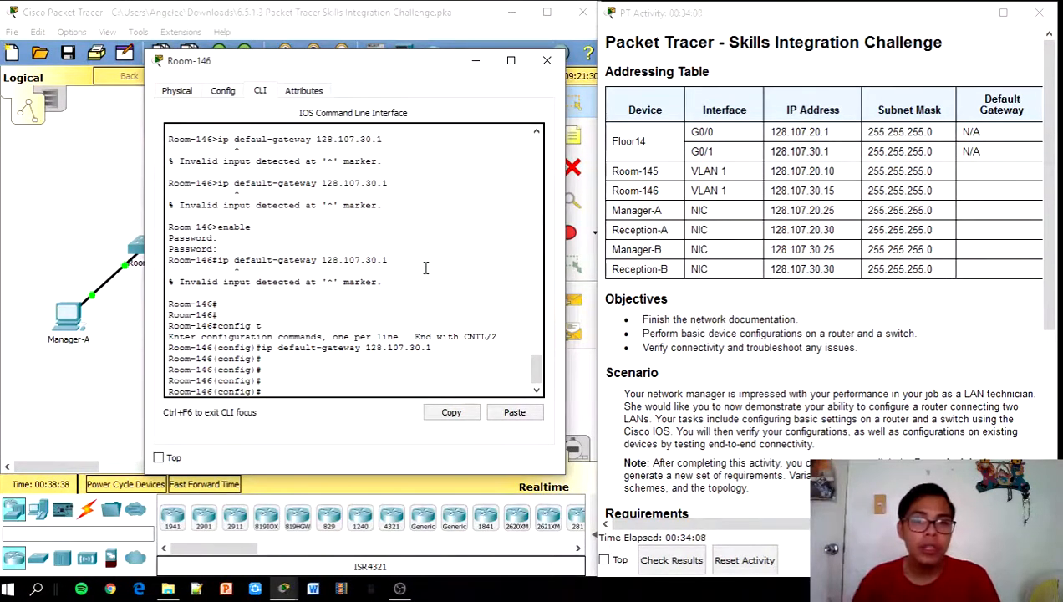
left_click(91, 169)
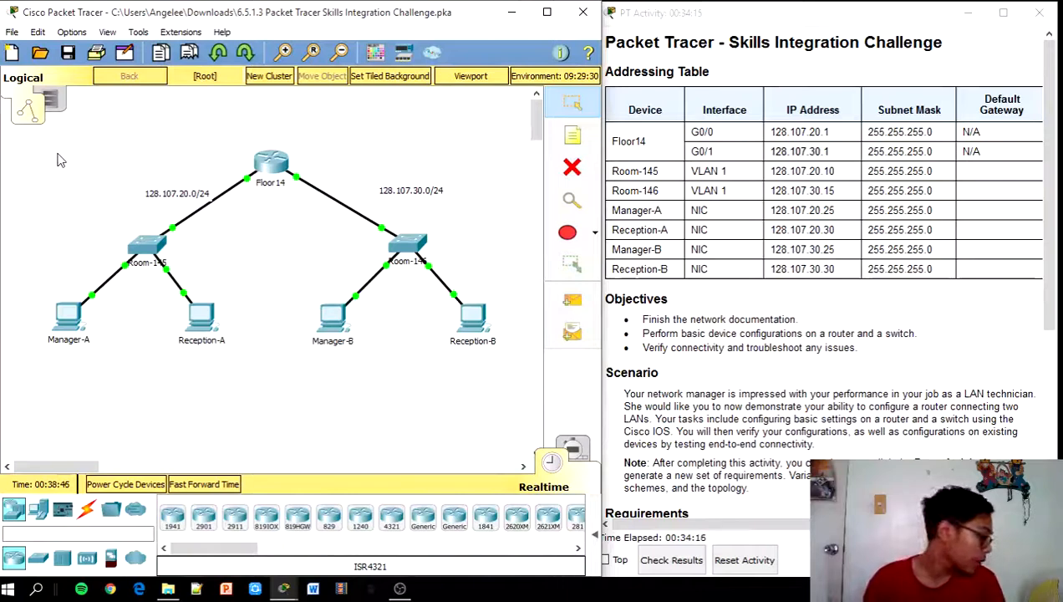
Step: Enter 'copy running-config startup-config' in the Room-146 CLI, copying the command text for reuse
left_click(416, 247)
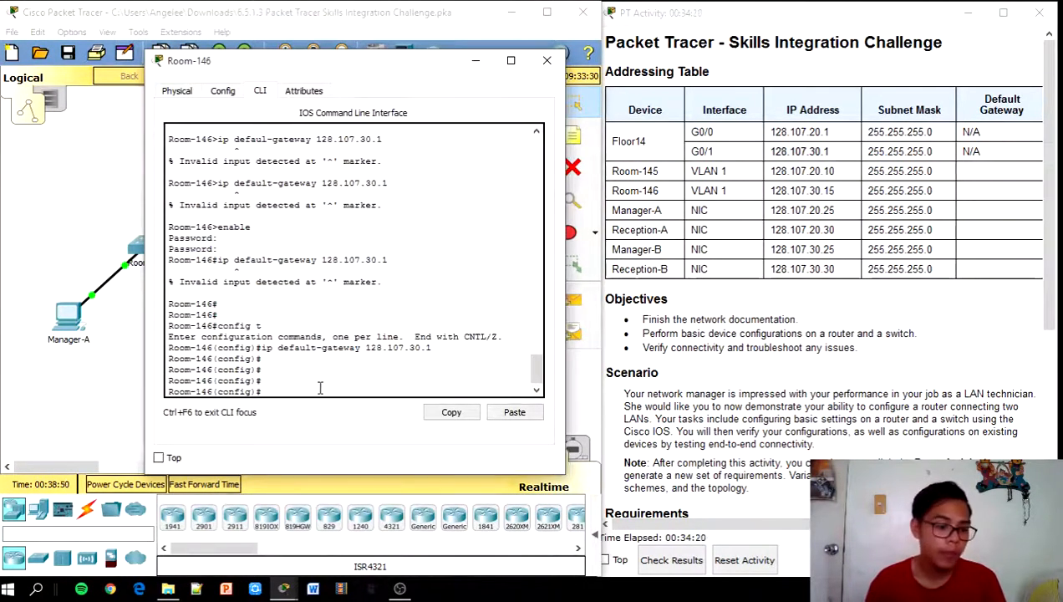
type("copy")
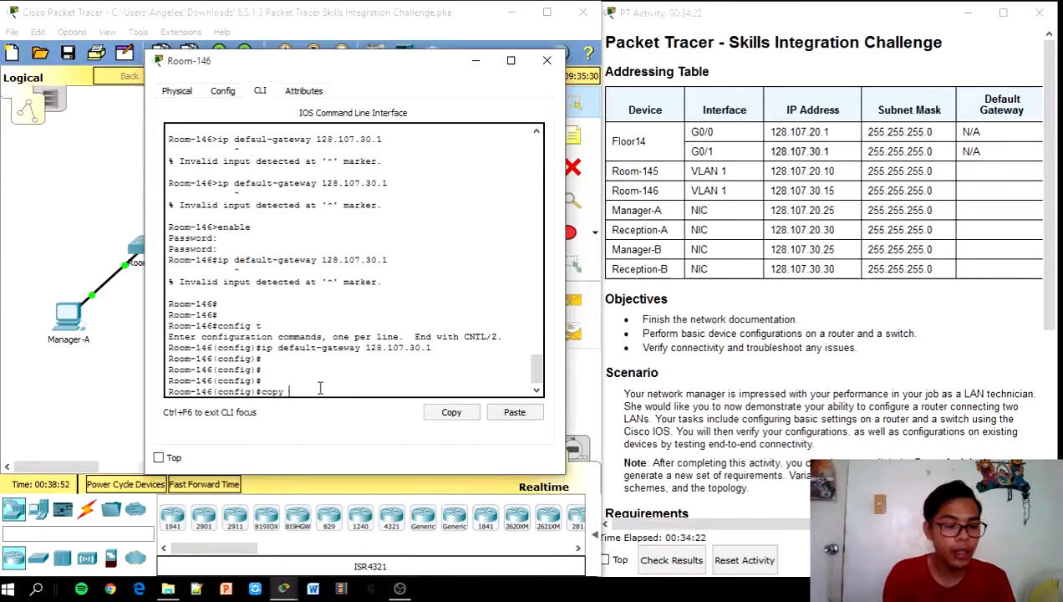
type(" running")
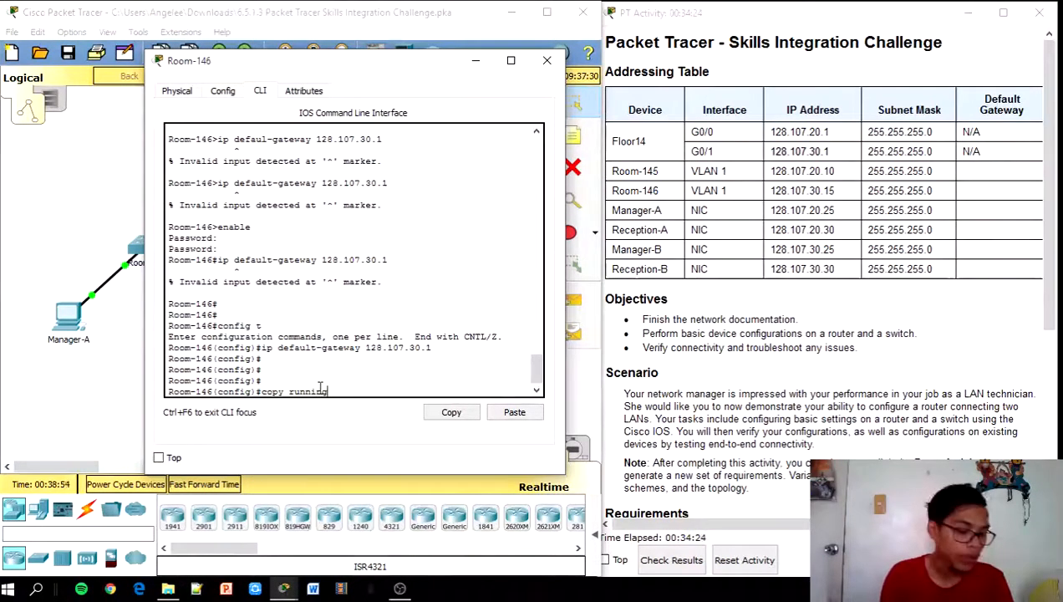
type("-config")
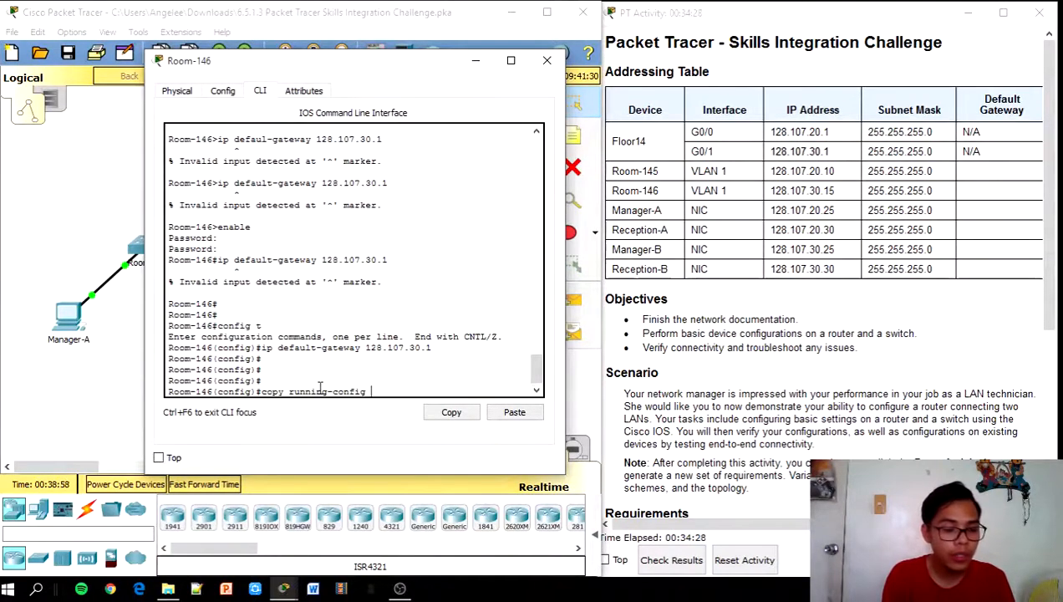
type(" startuo")
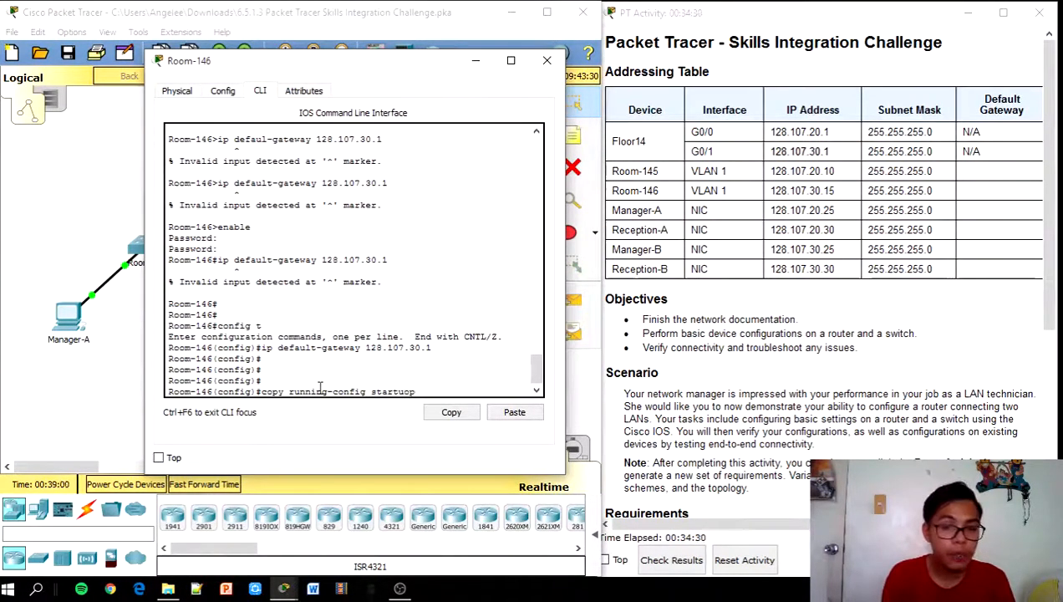
key("BackSpace")
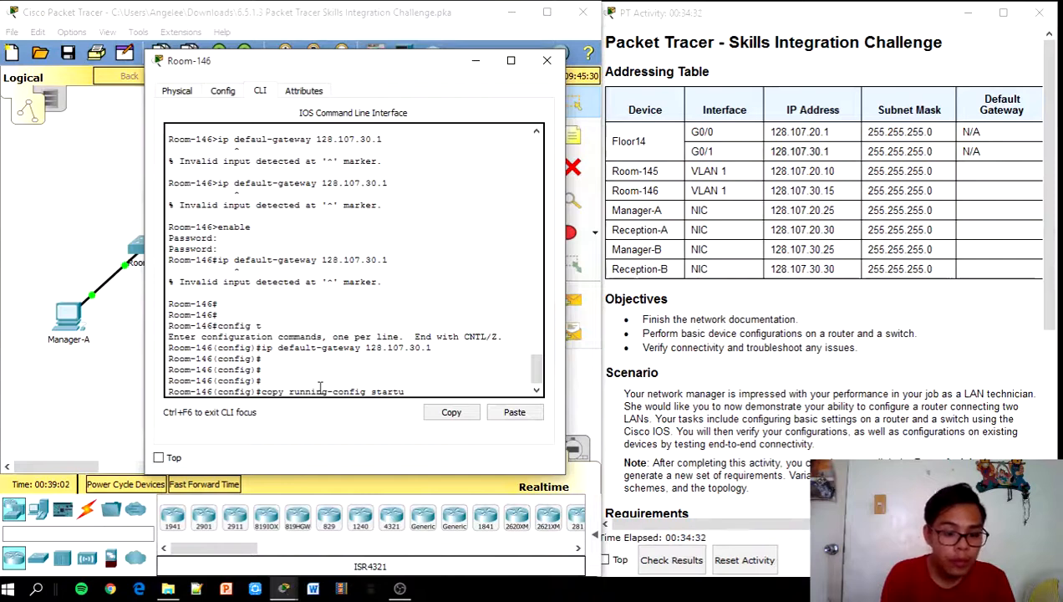
type("p-co")
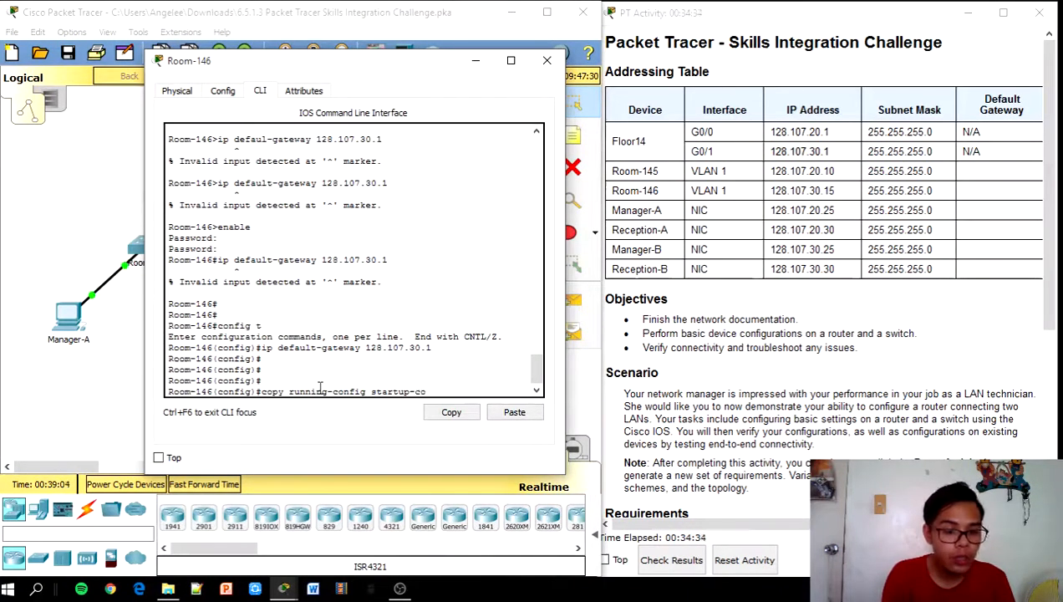
type("nfig")
key("BackSpace")
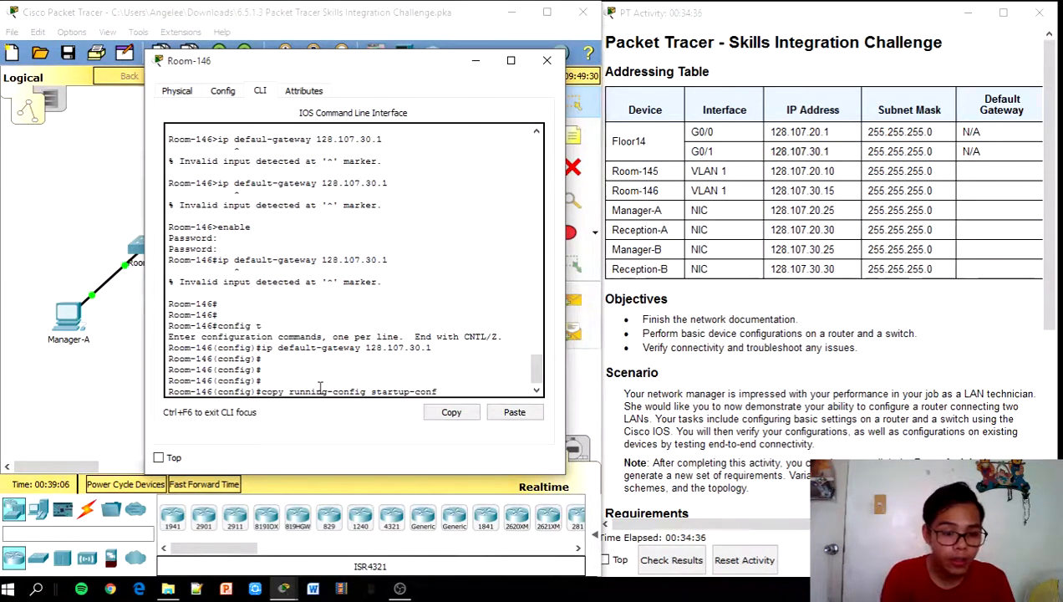
type("ig")
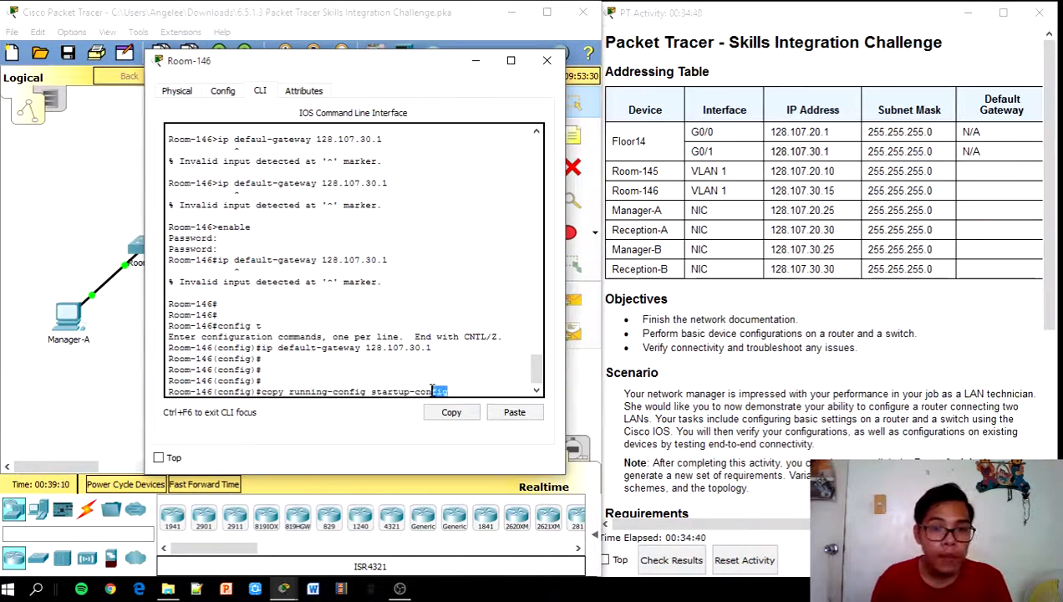
left_click_drag(449, 390, 554, 396)
left_click(451, 410)
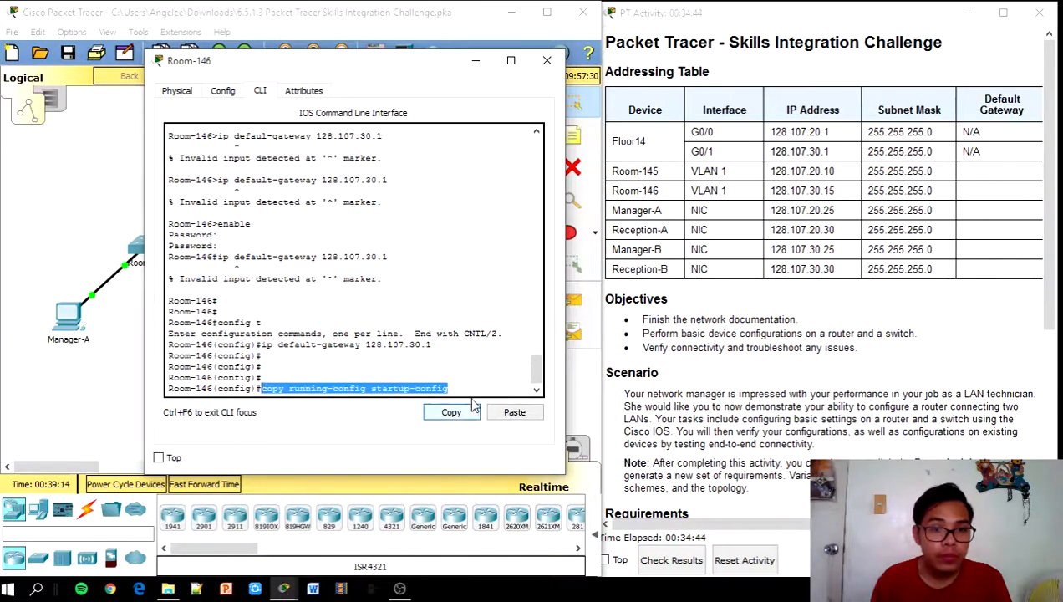
left_click(474, 390)
key("Return")
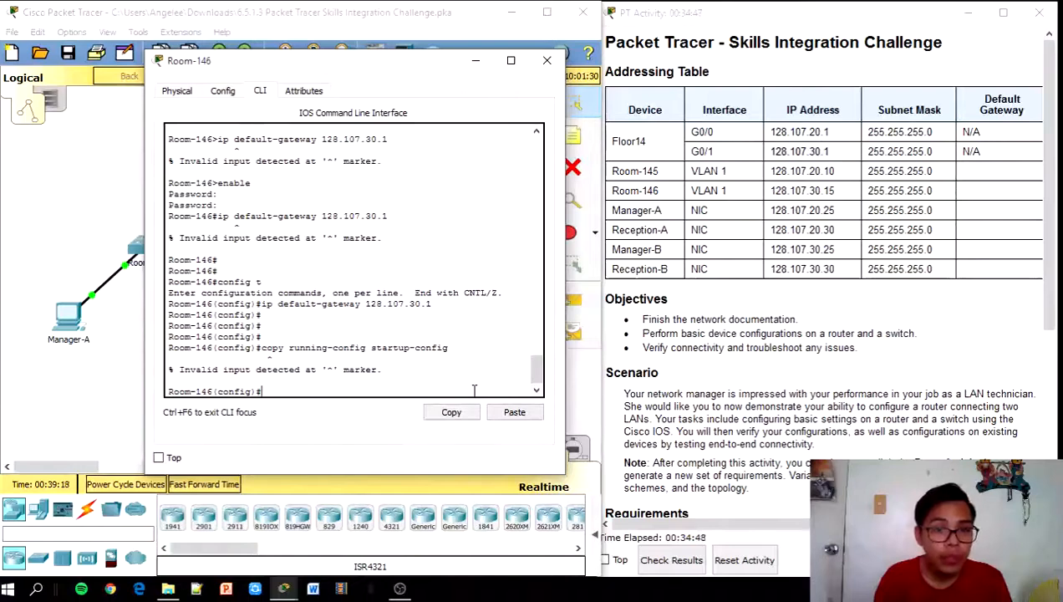
Step: Exit config mode on Room-146 and rerun the save, accepting the default startup-config filename
type("exit")
key("Return")
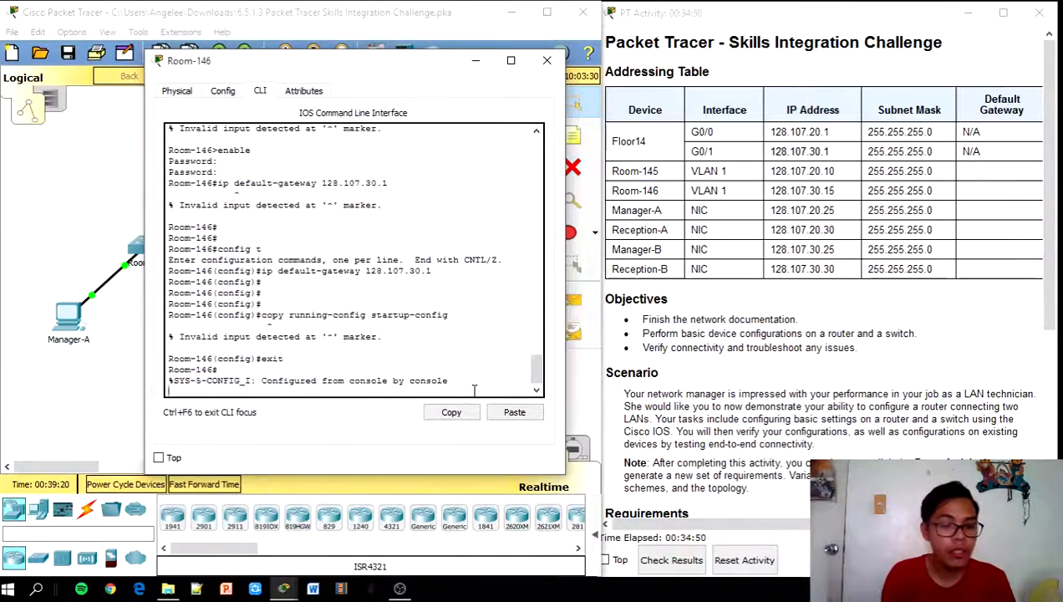
key("Return")
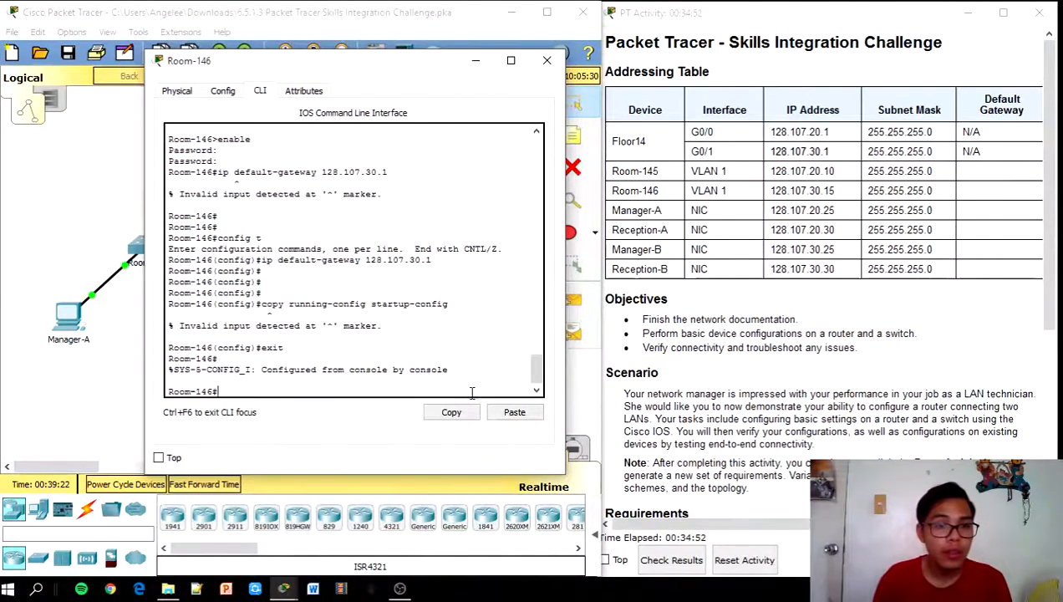
left_click(452, 411)
left_click(514, 412)
key("Return")
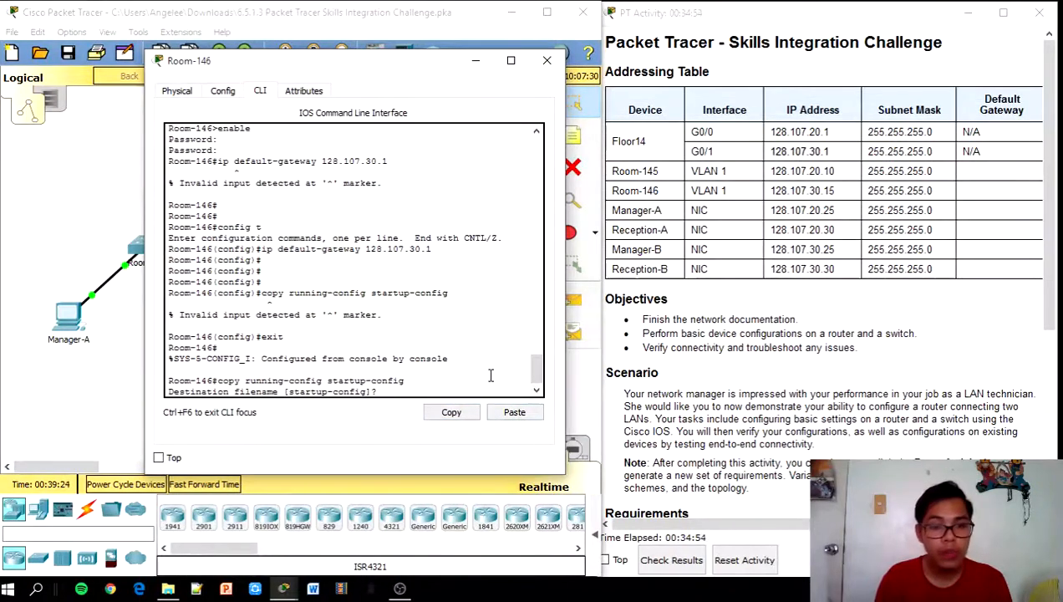
key("Return")
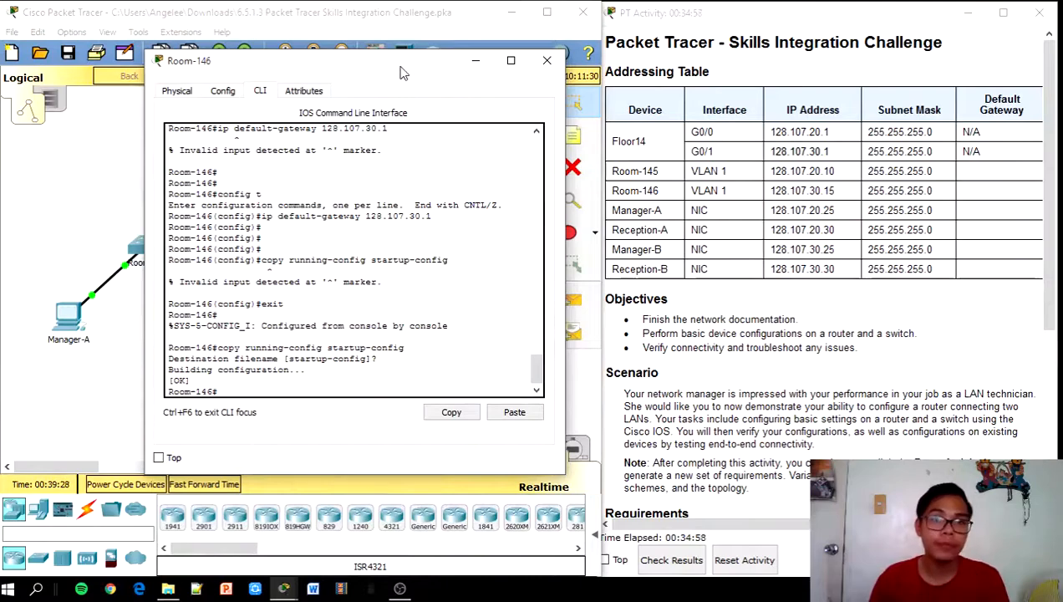
left_click_drag(399, 73, 788, 111)
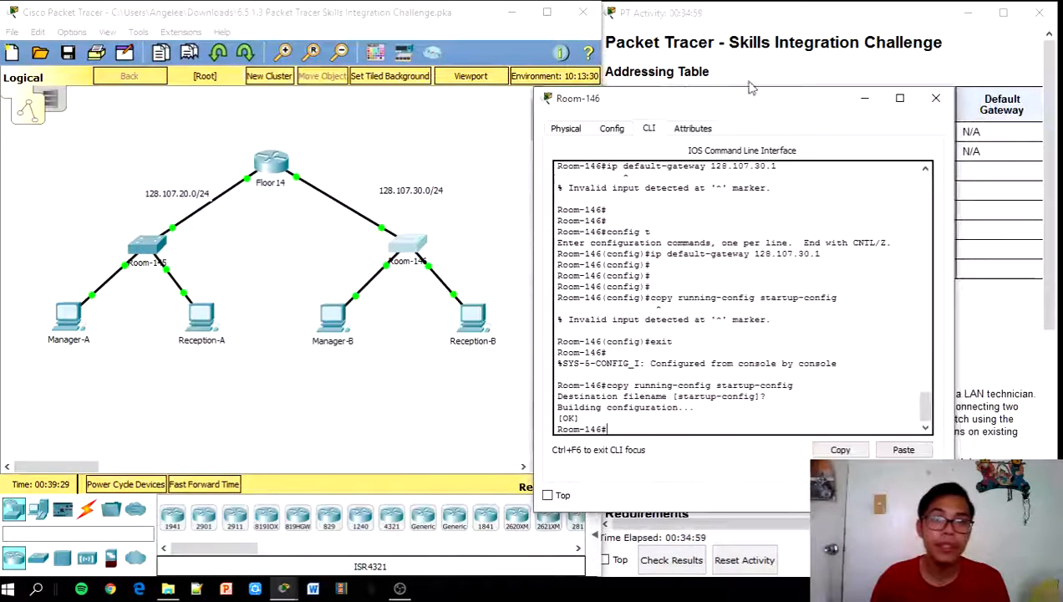
Step: On Floor14, exit config mode and run the pasted 'copy running-config startup-config', accepting the default filename
left_click(286, 164)
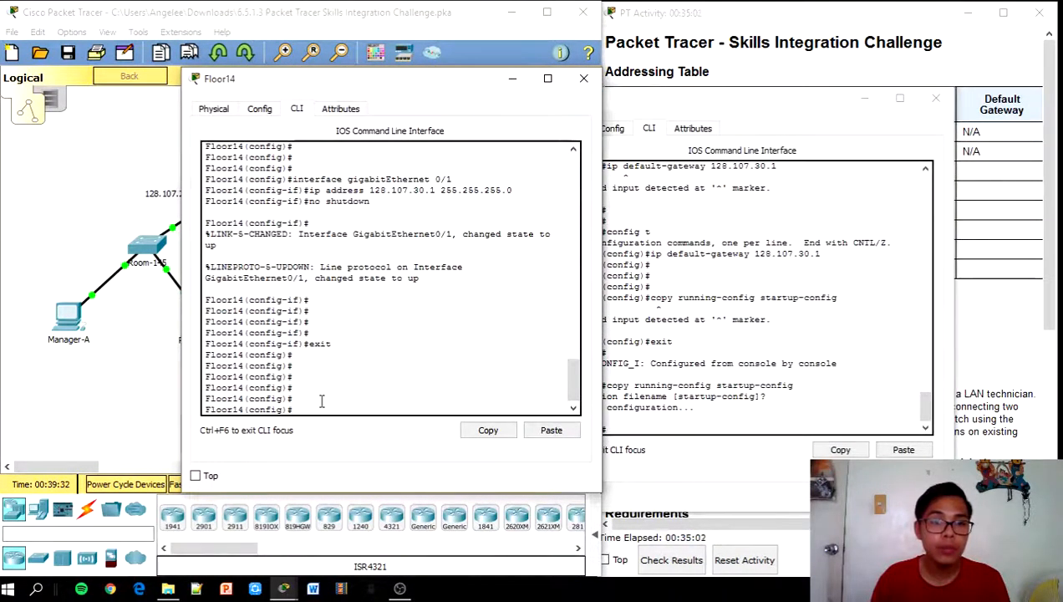
type("exit")
key("Return")
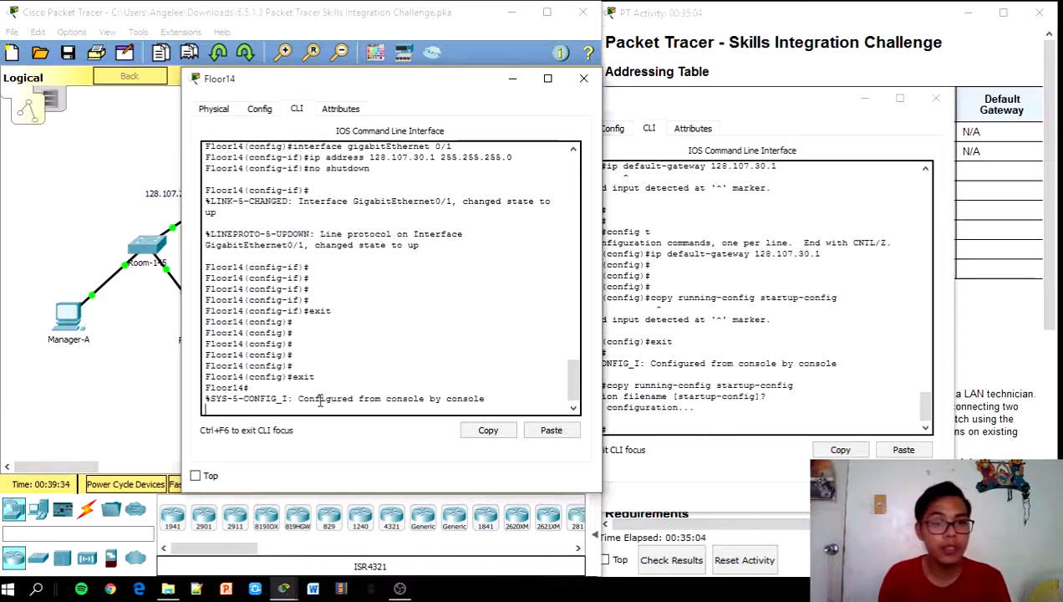
key("Return")
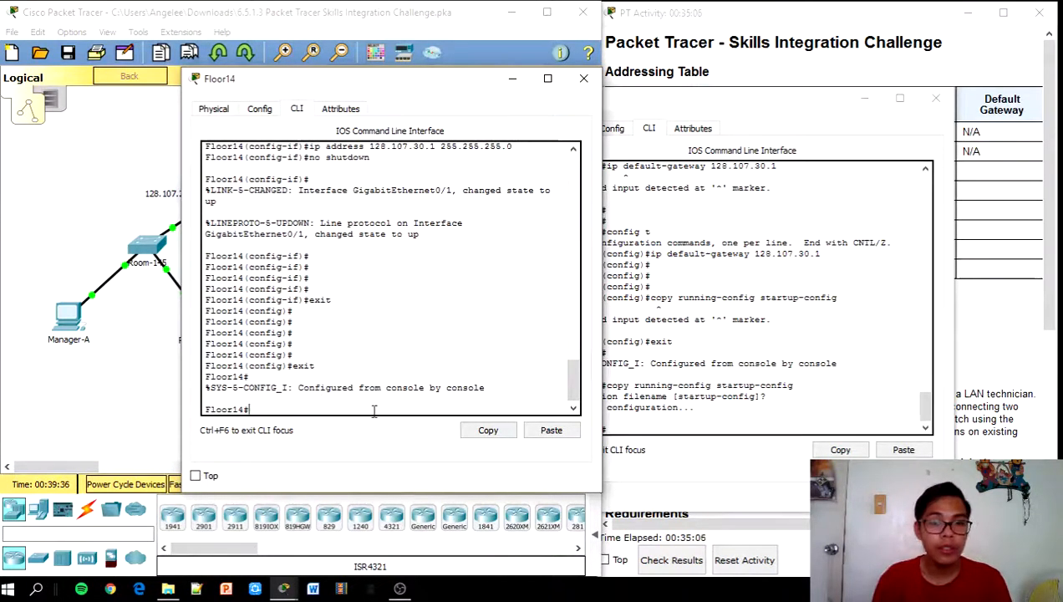
left_click(547, 430)
key("Return")
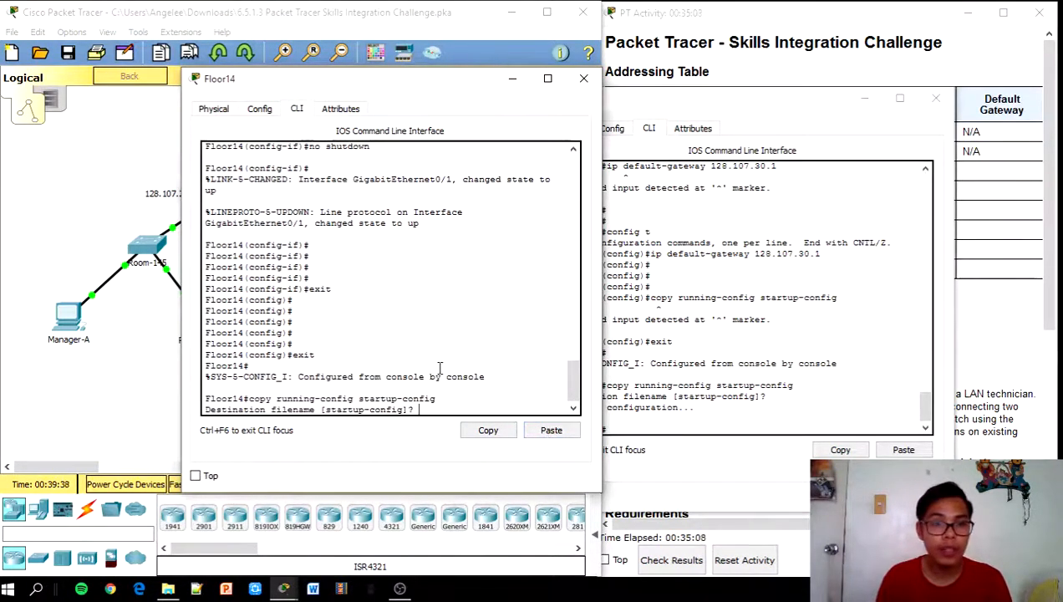
key("Return")
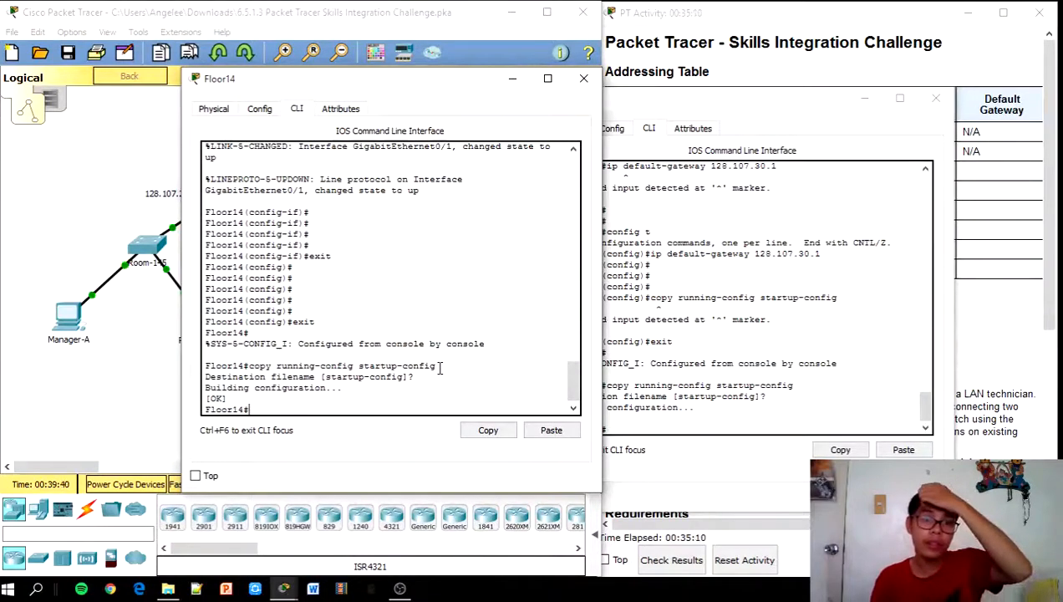
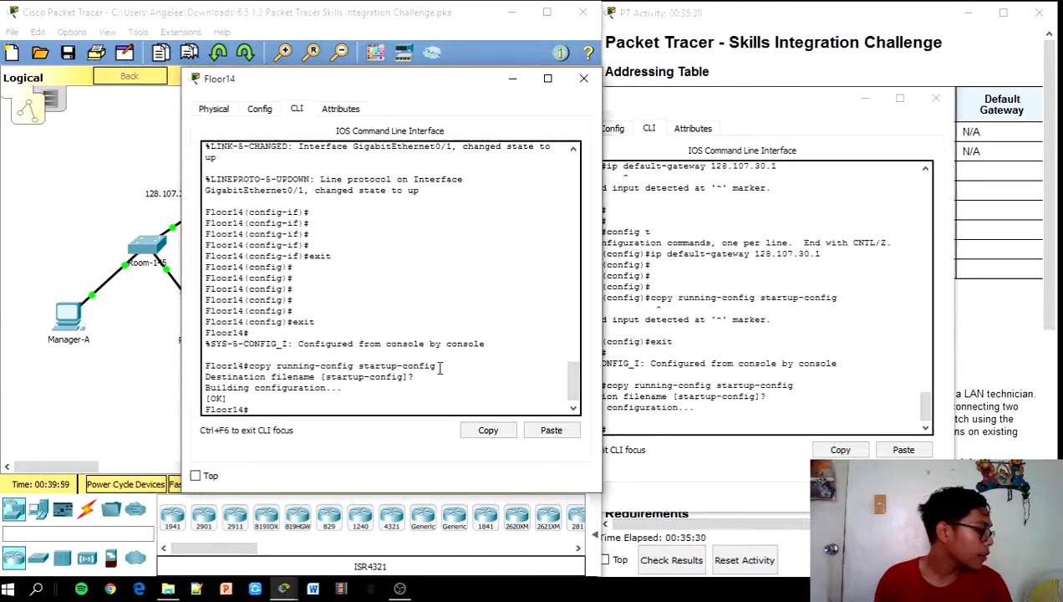
Step: Bring the logical topology in front of the Floor14 CLI window
left_click(123, 211)
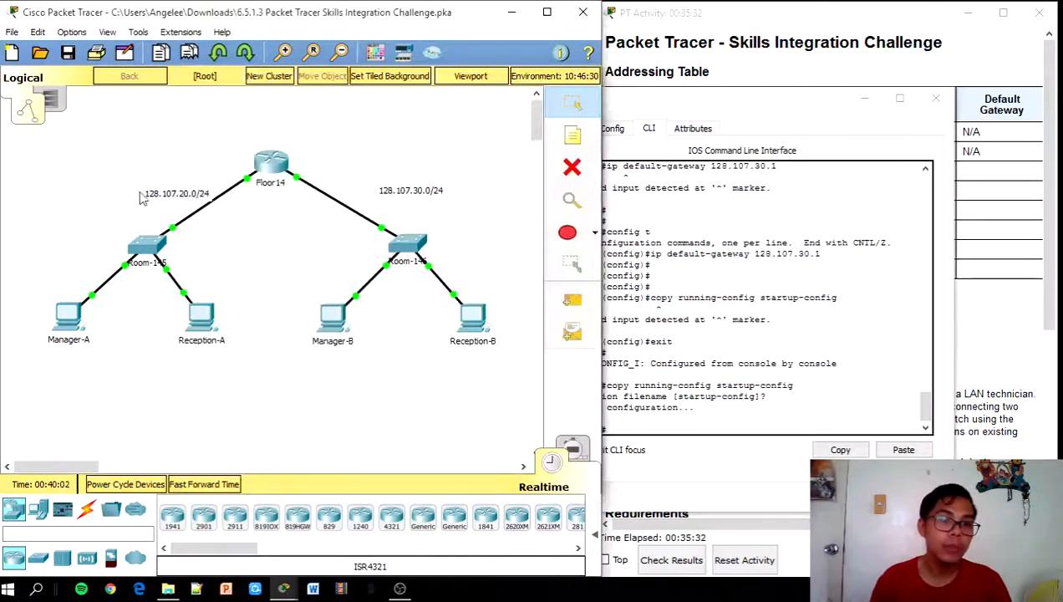
Step: Open Manager-B's IP Configuration and close the Floor14 router CLI window
left_click(333, 326)
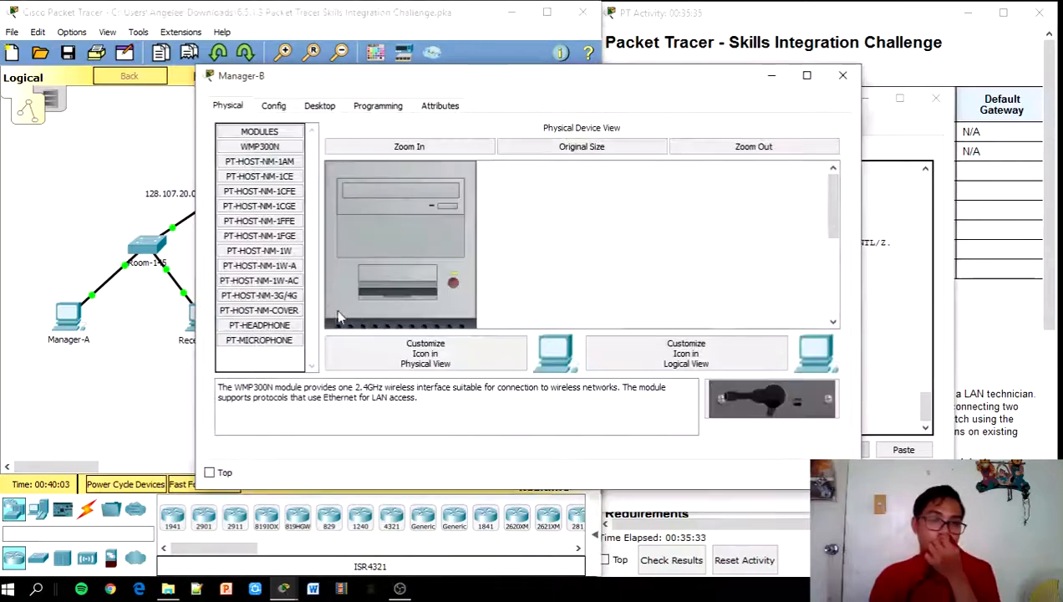
left_click(321, 108)
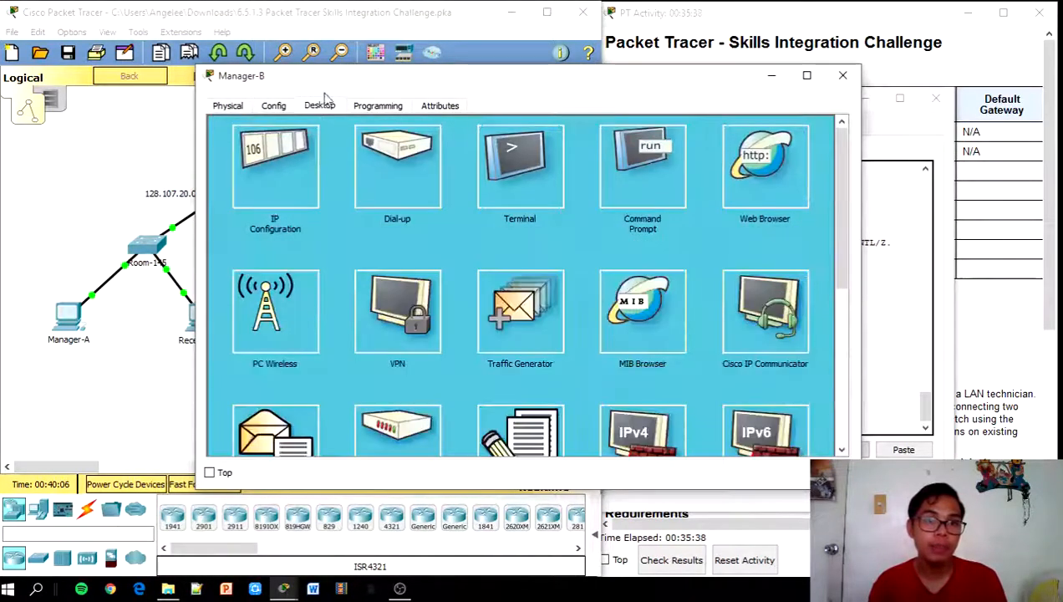
left_click(288, 153)
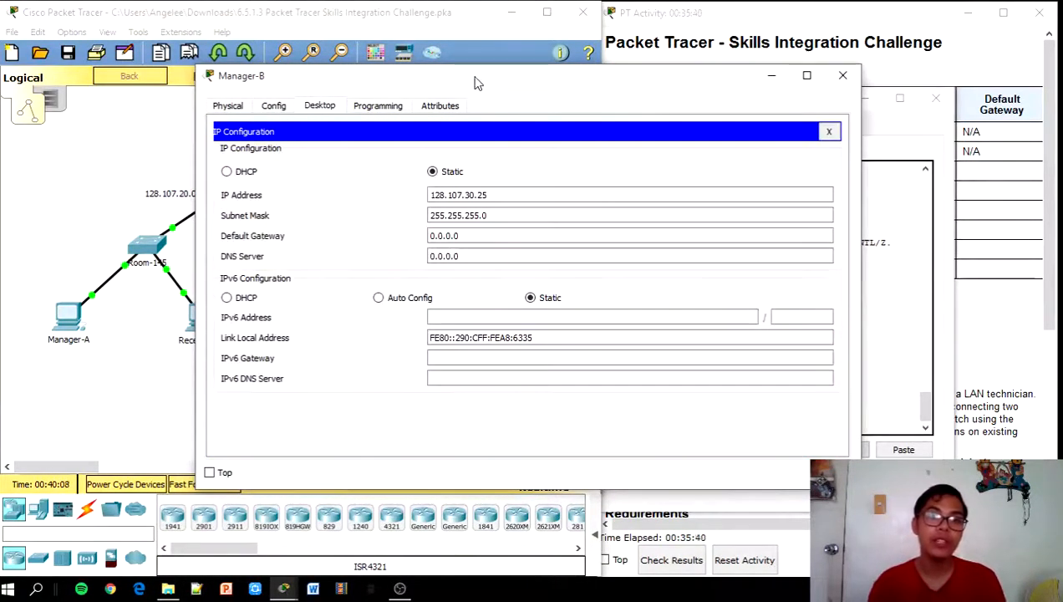
left_click_drag(526, 90, 353, 59)
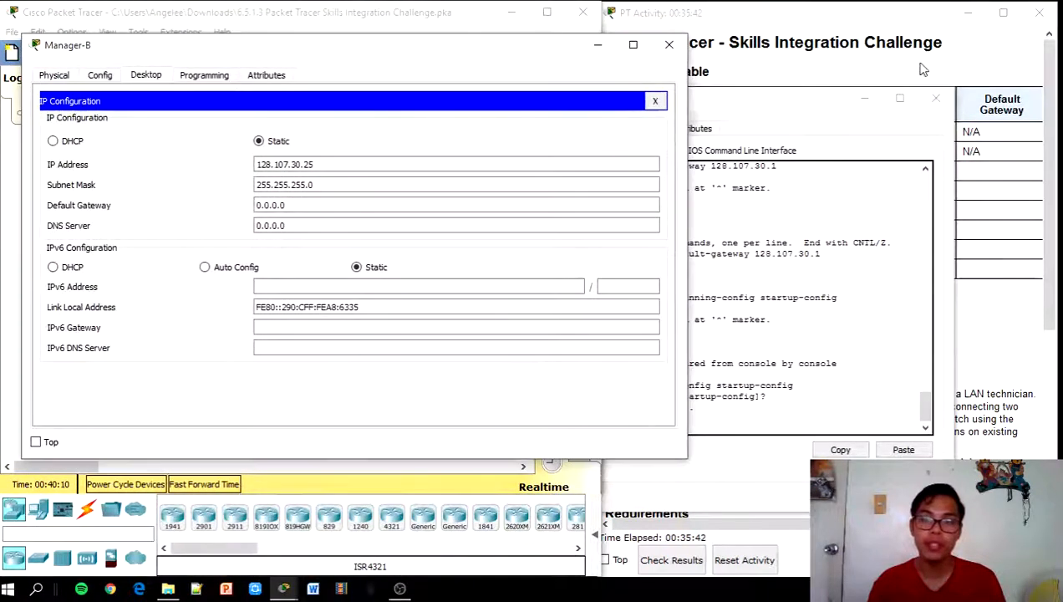
left_click(937, 98)
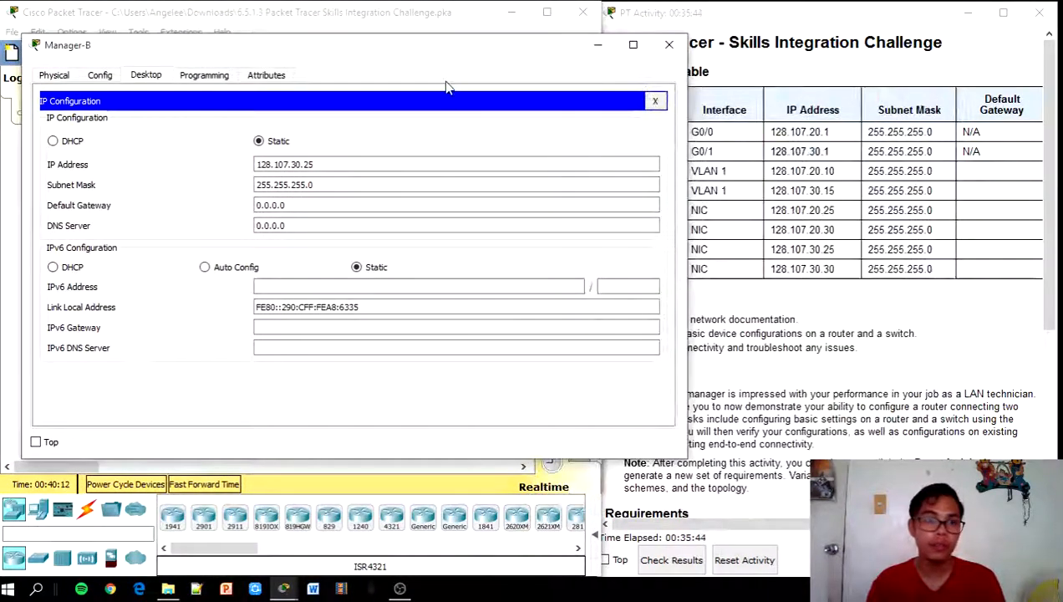
left_click_drag(474, 48, 428, 39)
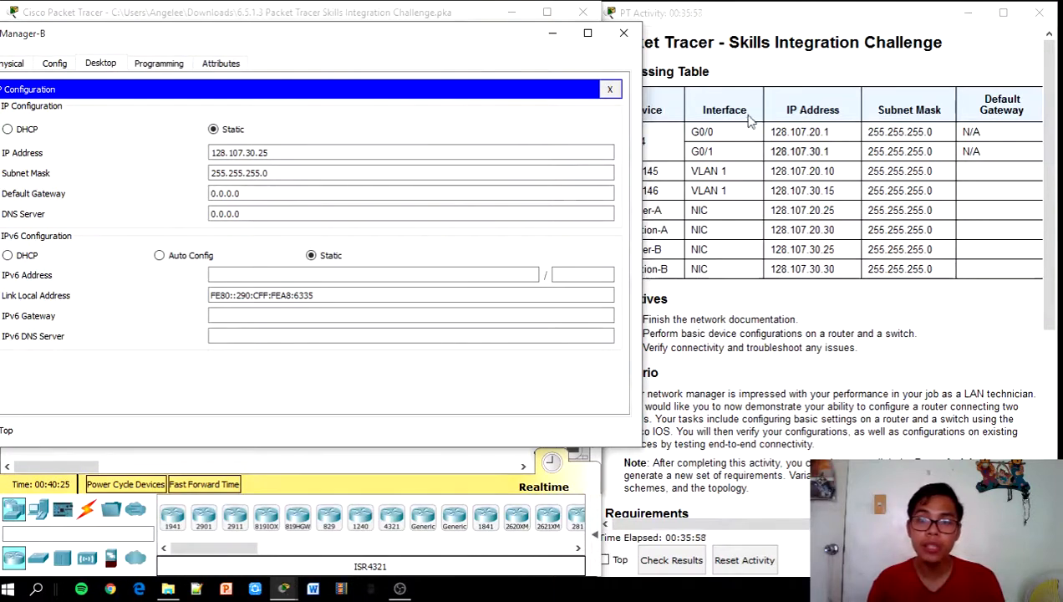
Step: Copy 128.107.30.1 from the addressing table into Manager-B's default gateway and close its settings
left_click(836, 153)
left_click_drag(832, 153, 747, 156)
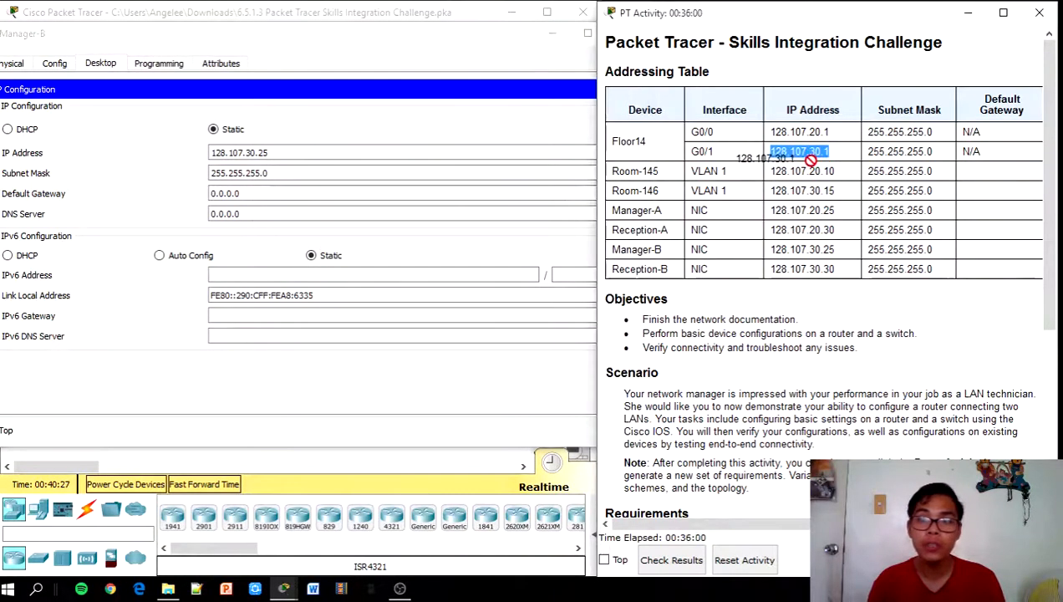
left_click_drag(831, 153, 768, 159)
key("ctrl+c")
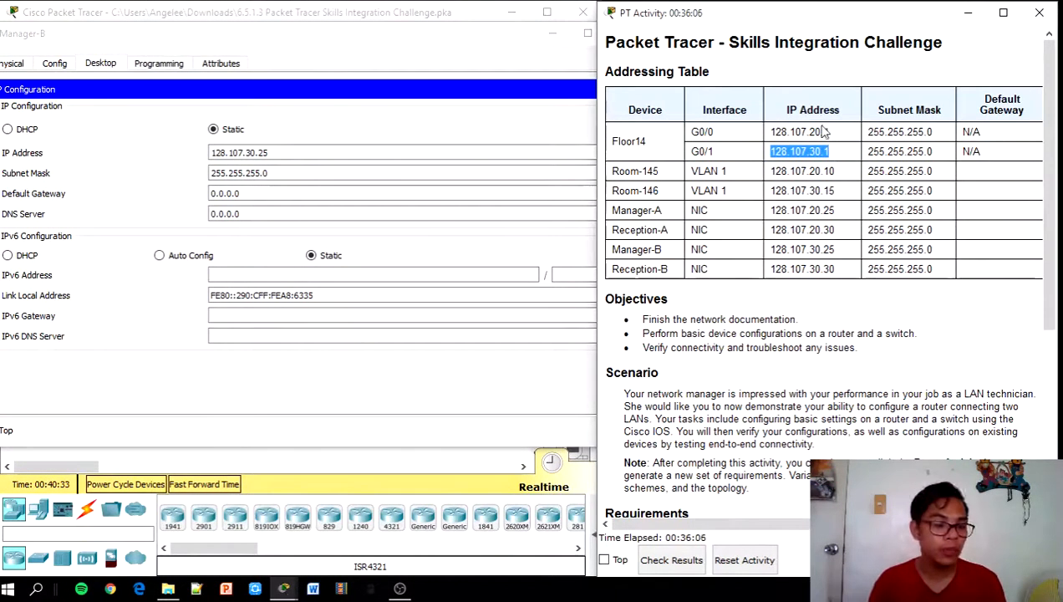
left_click(348, 193)
triple_click(348, 193)
key("BackSpace")
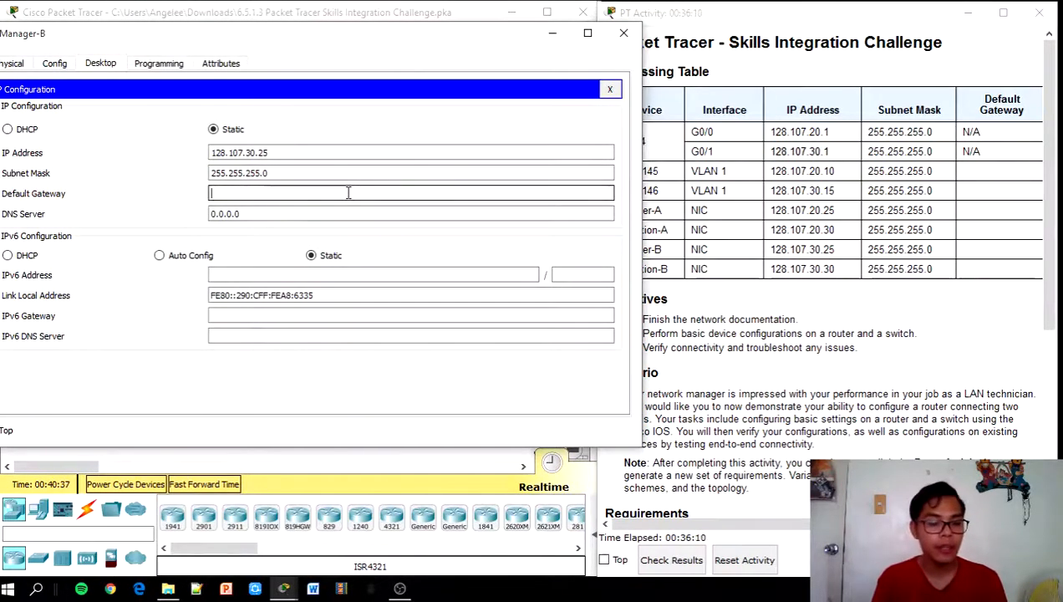
key("ctrl+v")
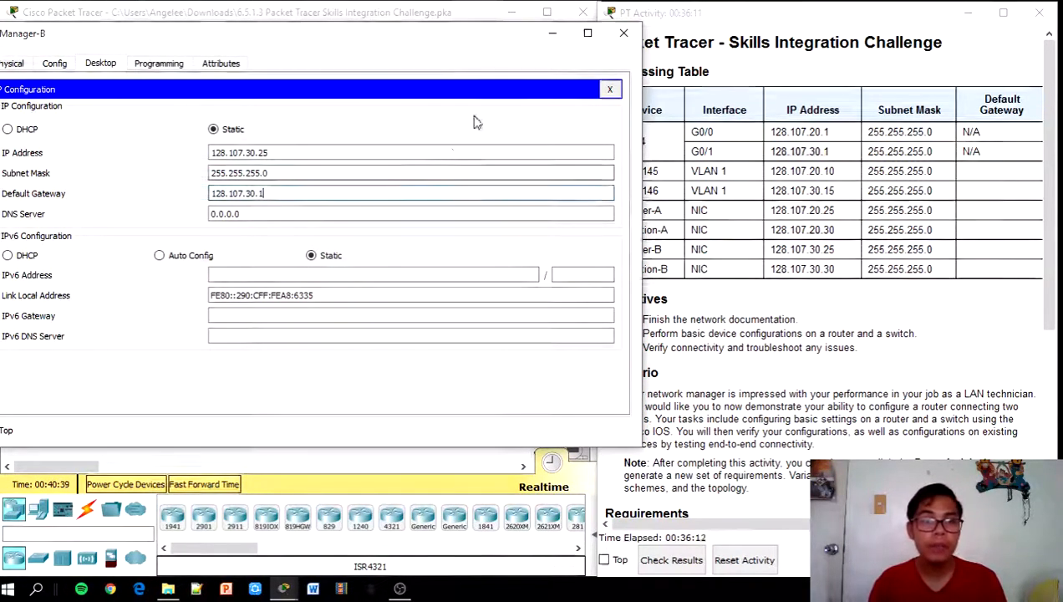
left_click(622, 36)
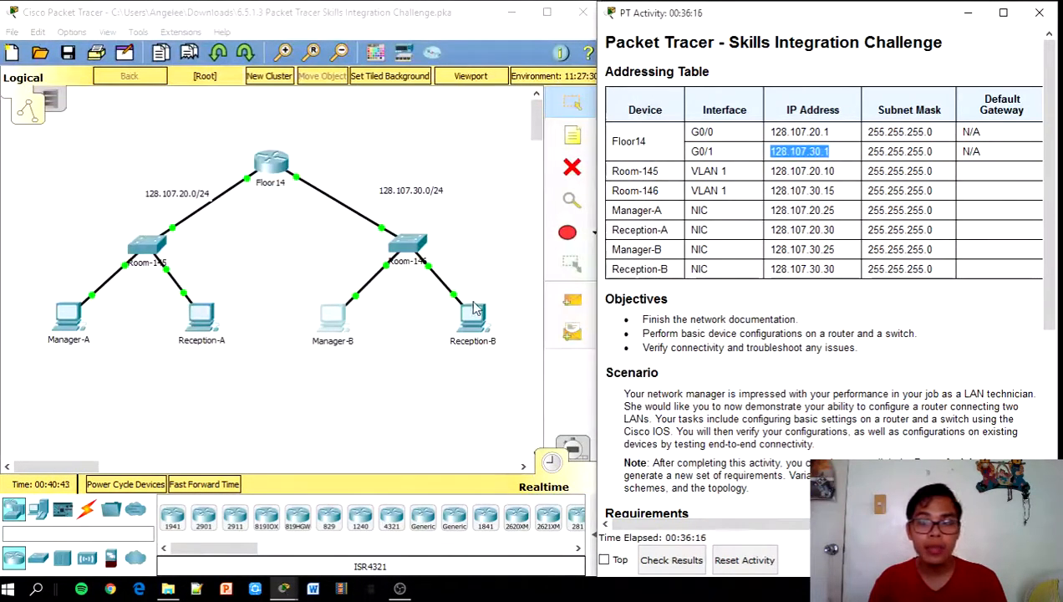
Step: Open Reception-B's IP Configuration and correct its IP address to 128.107.30.30
left_click(474, 321)
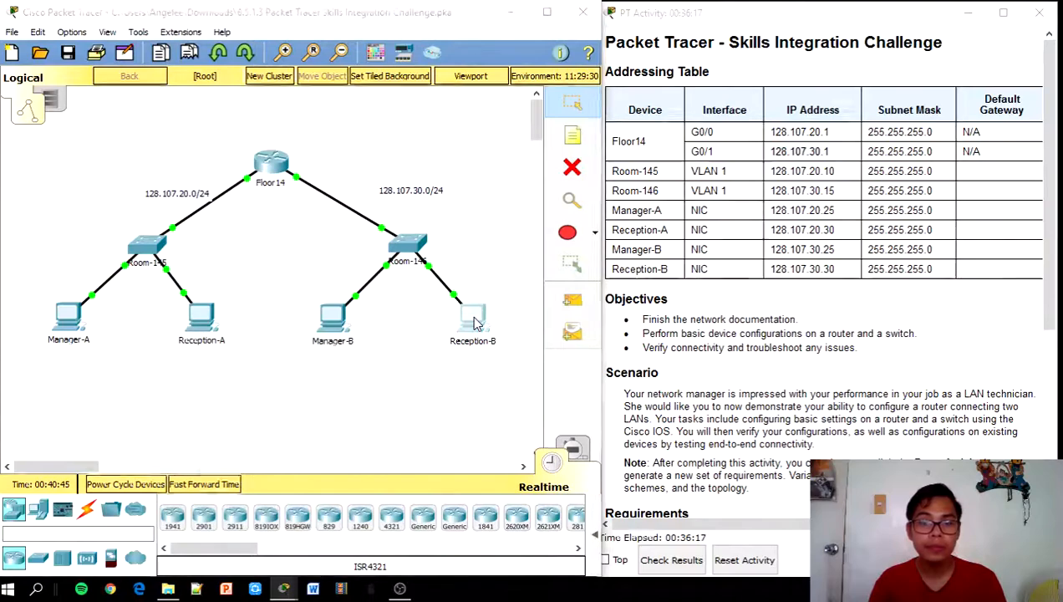
left_click(473, 321)
left_click(337, 112)
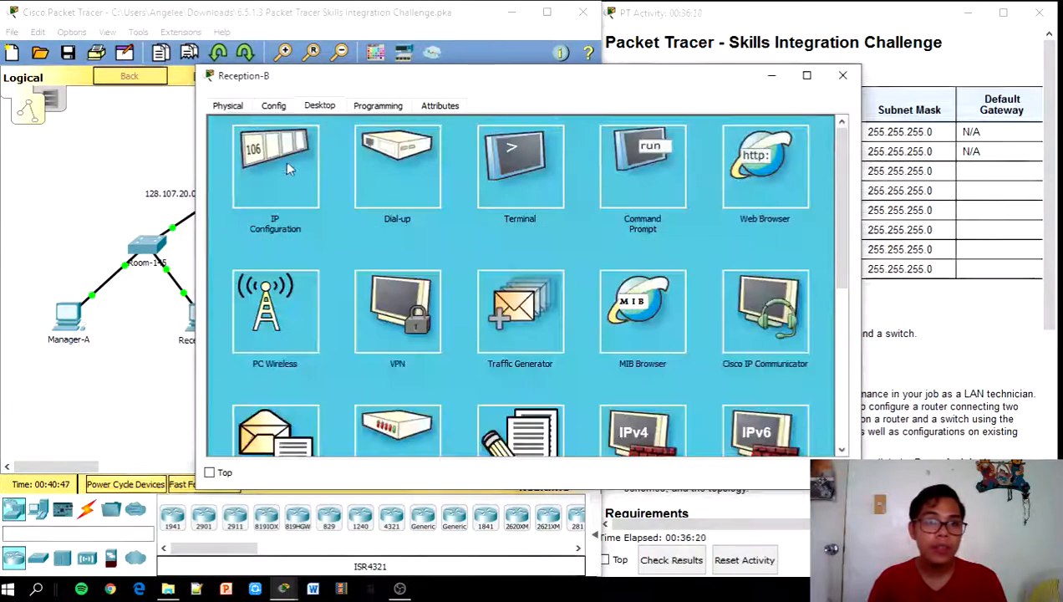
left_click(285, 163)
left_click_drag(482, 87, 280, 79)
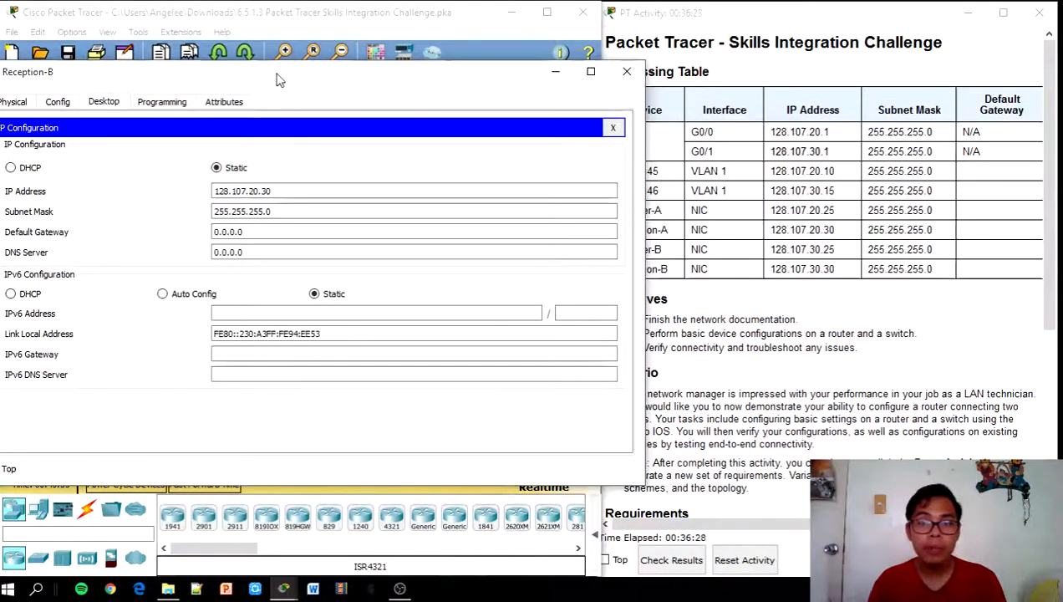
left_click(256, 191)
key("BackSpace")
type("3")
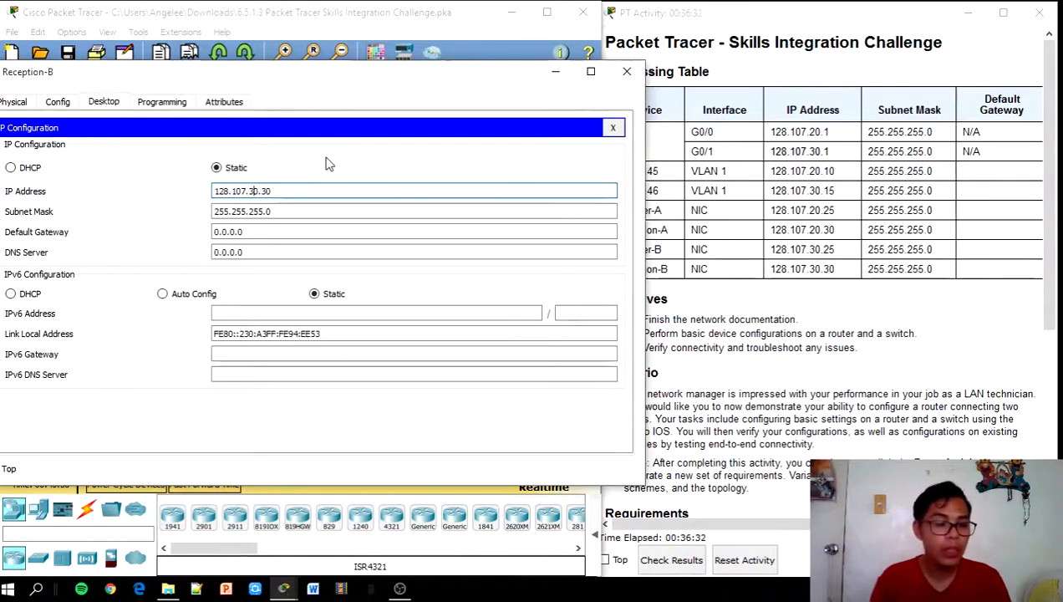
Step: Paste 128.107.30.1 as Reception-B's default gateway and close its settings
left_click(277, 229)
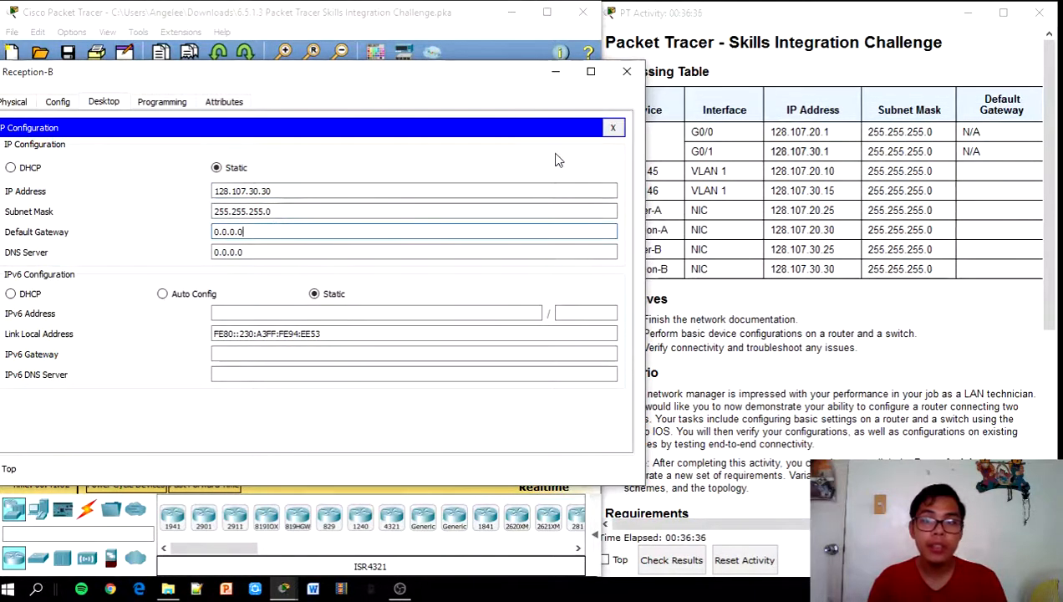
key("ctrl+a")
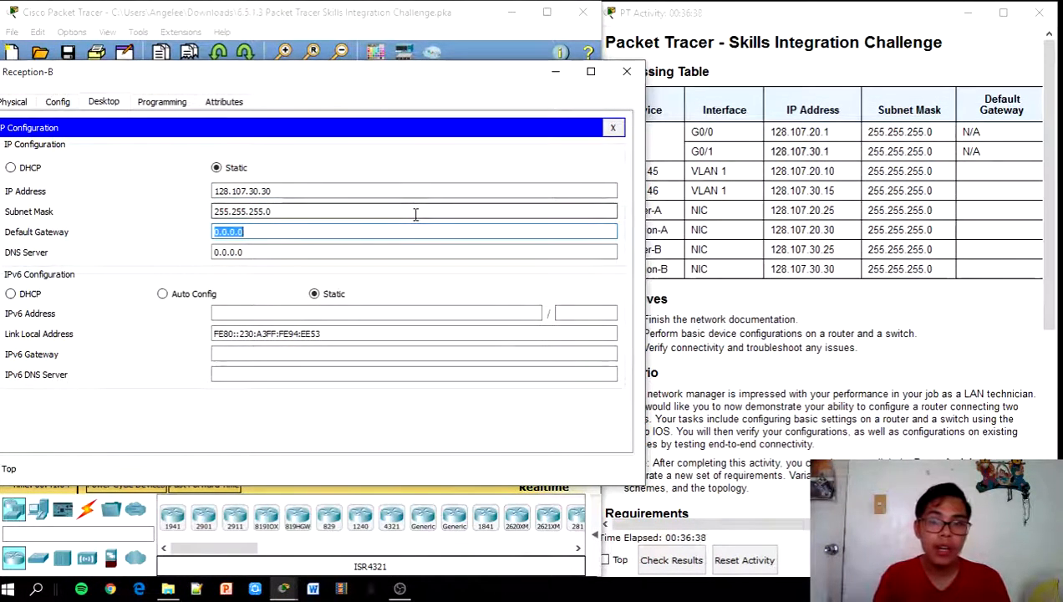
mouse_move(399, 74)
left_mouse_down()
mouse_move(365, 81)
mouse_move(392, 83)
left_mouse_up()
key("ctrl+v")
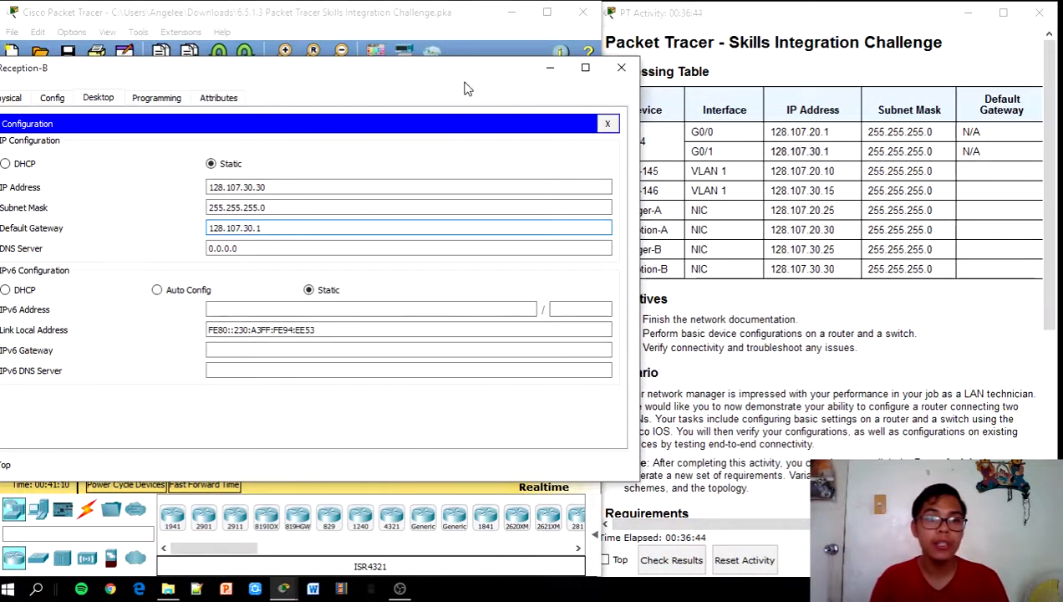
left_click_drag(376, 74, 457, 83)
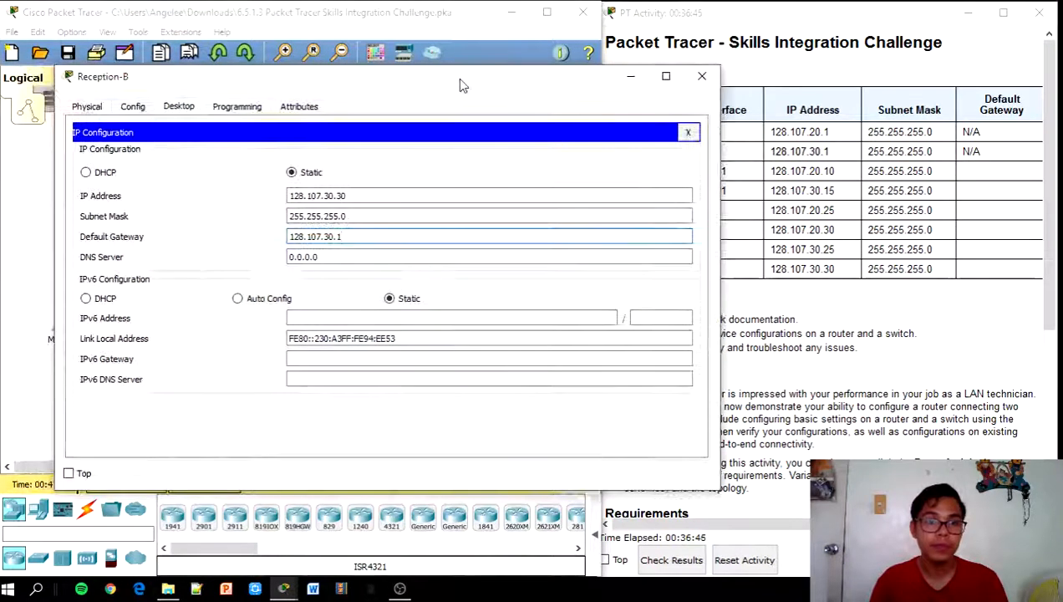
left_click(702, 77)
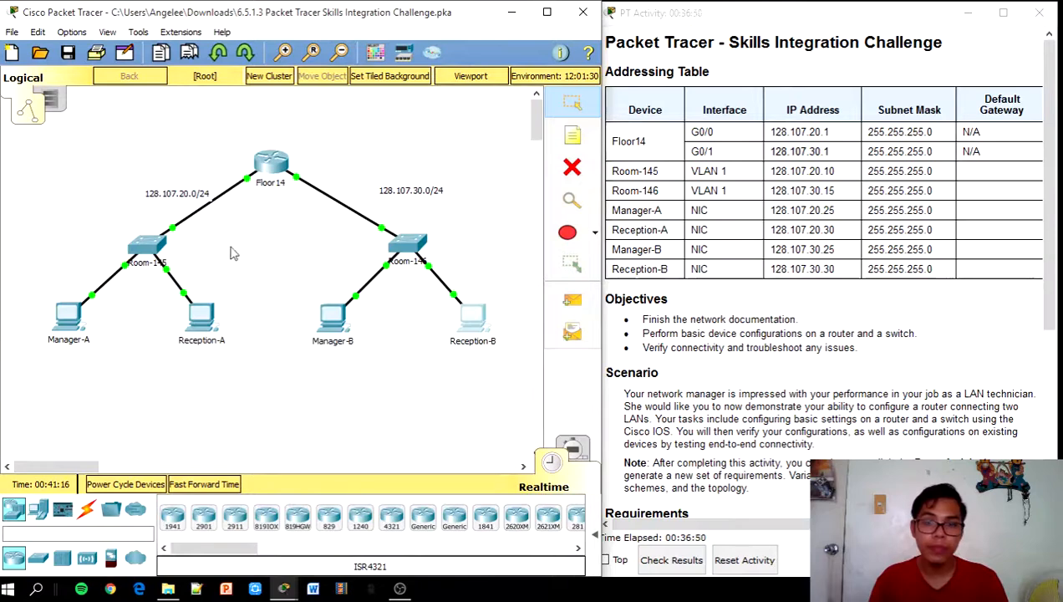
Step: Replace Manager-A's 0.0.0.0 gateway with Floor14's G0/0 address 128.107.20.1, copied from the table, and close it
left_click(70, 316)
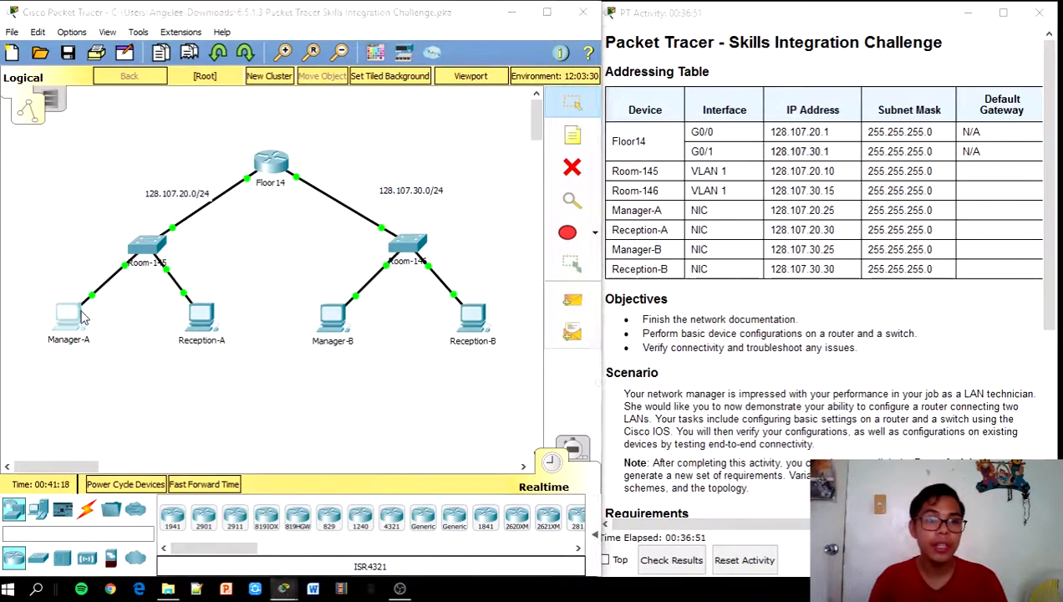
left_click(319, 106)
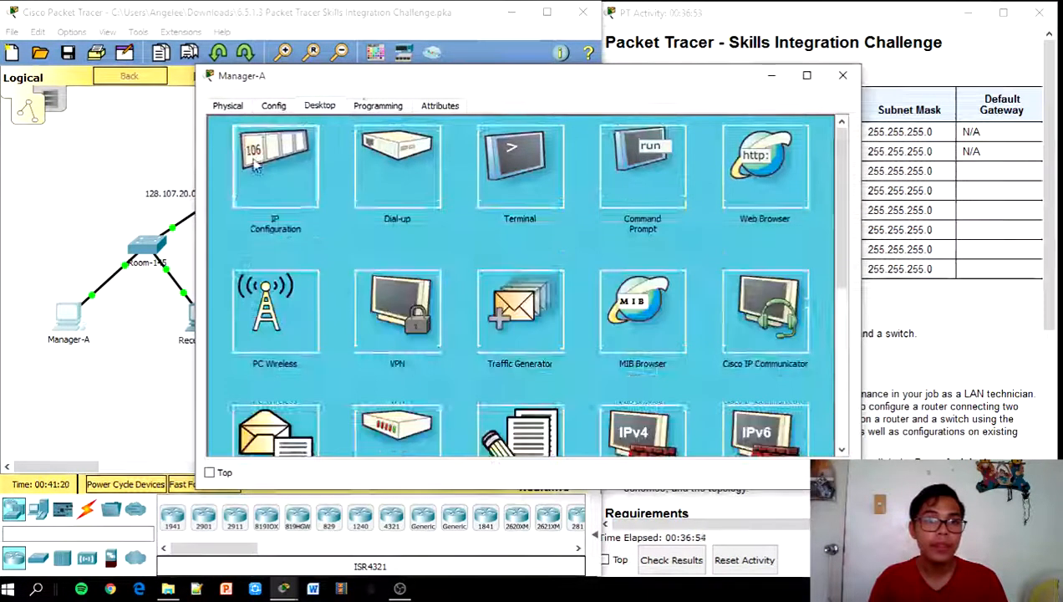
left_click(277, 167)
left_click_drag(443, 81, 222, 50)
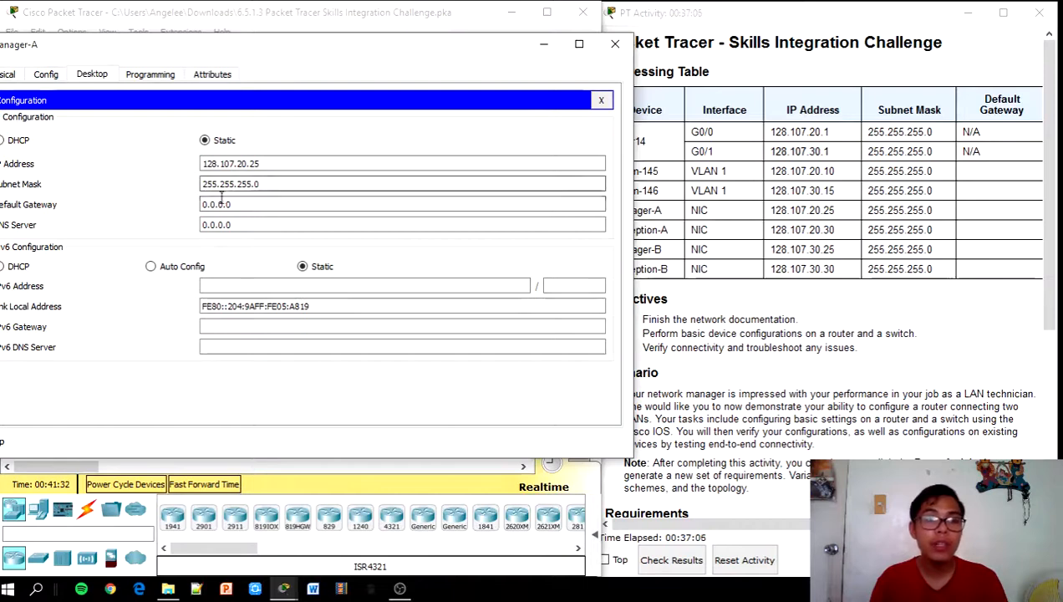
left_click_drag(231, 204, 150, 207)
key("BackSpace")
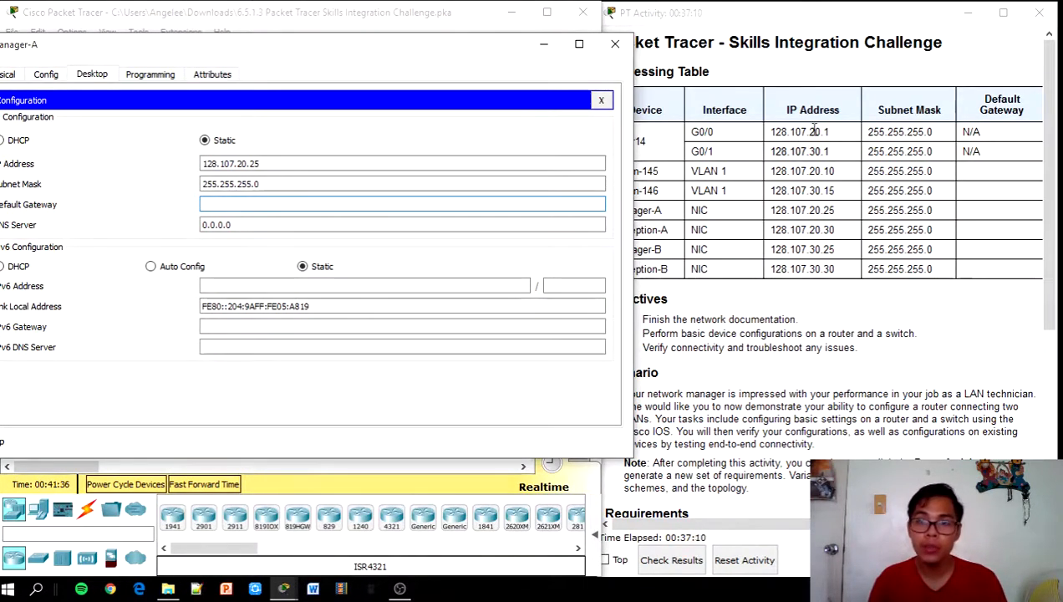
left_click_drag(830, 132, 771, 144)
key("ctrl+c")
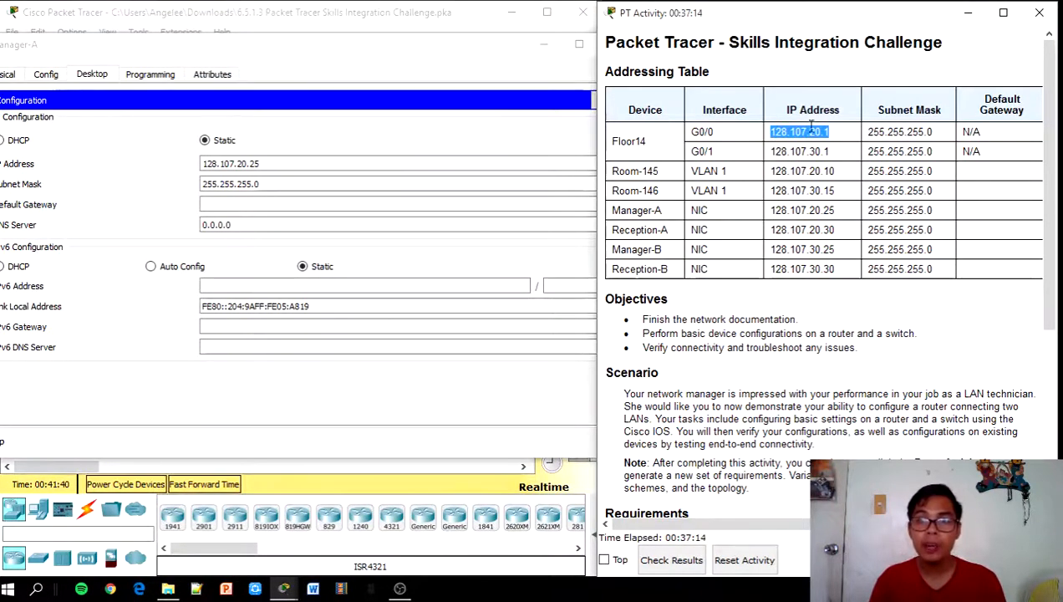
left_click(254, 206)
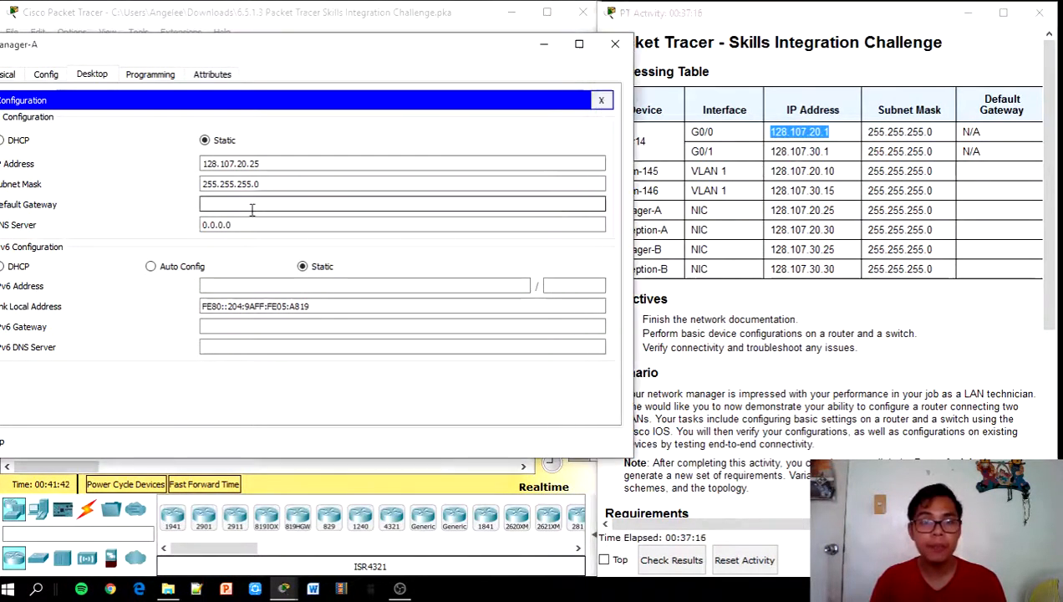
key("ctrl+v")
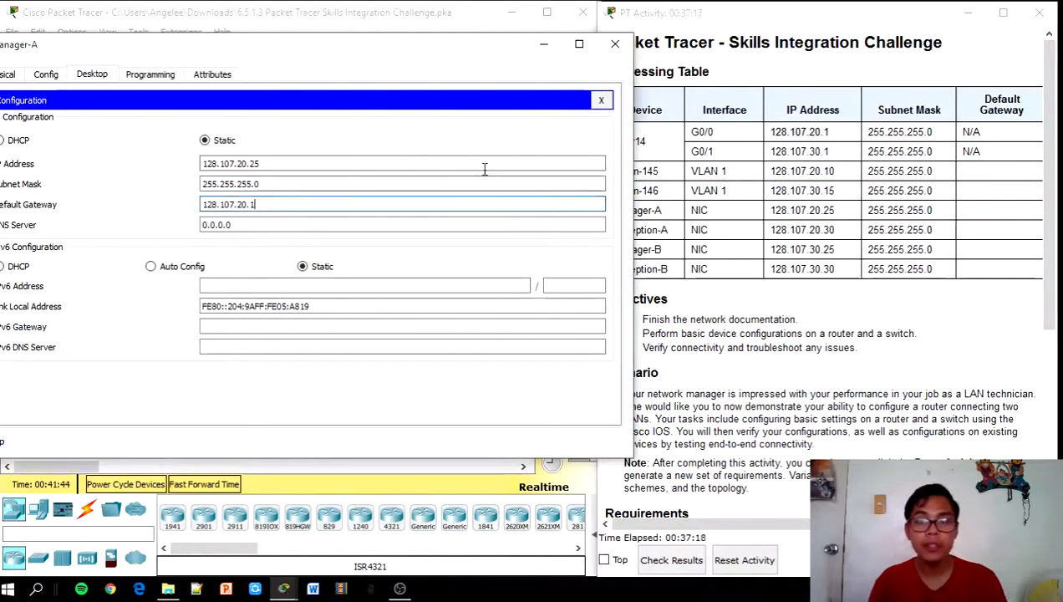
left_click(617, 45)
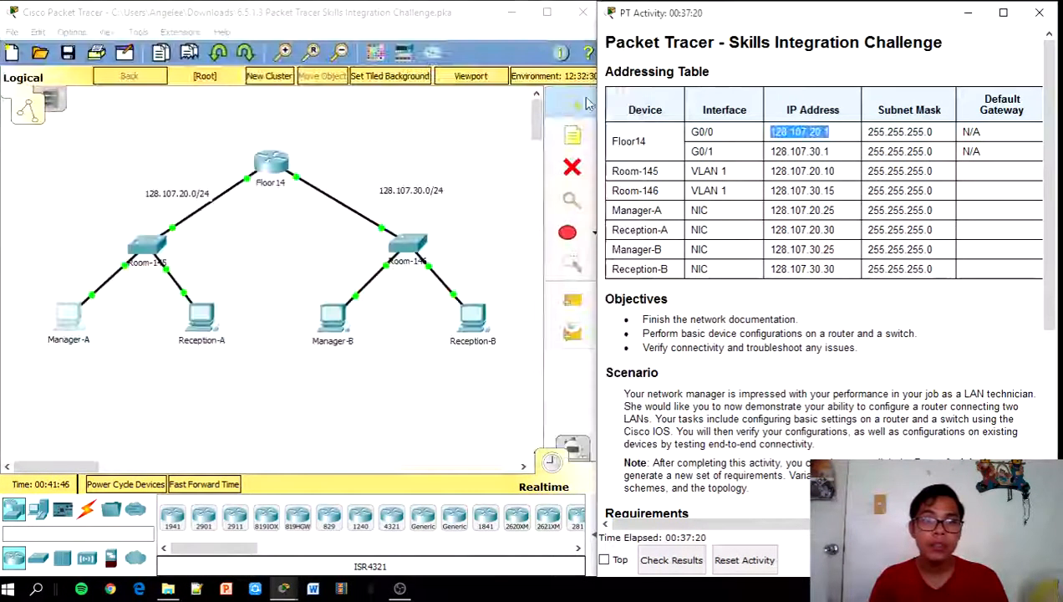
Step: Type 128.107.20.1 over Reception-A's 0.0.0.0 default gateway in IP Configuration and close the window
left_click(206, 318)
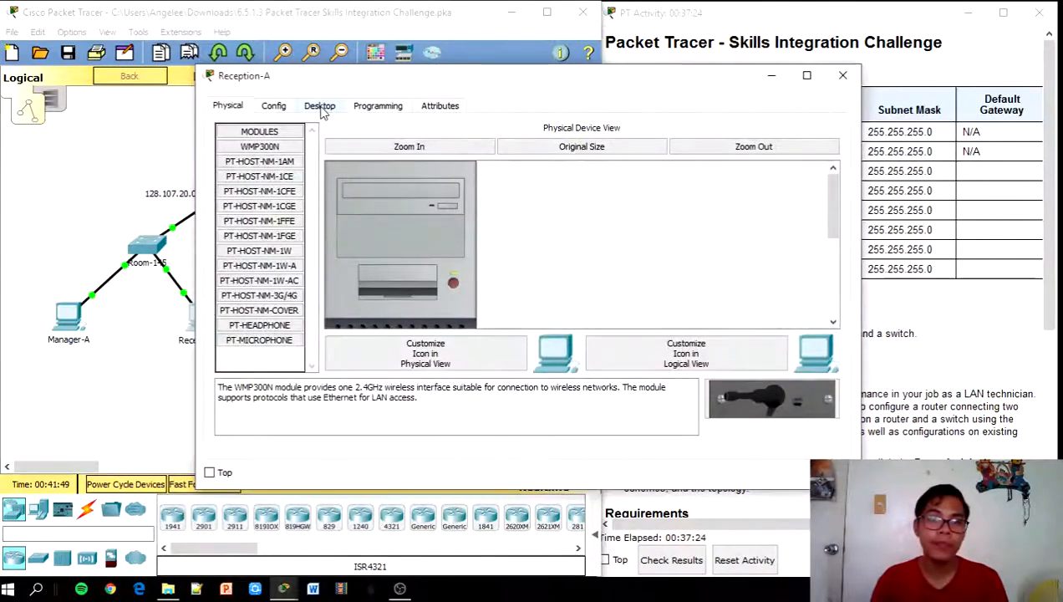
left_click(319, 106)
left_click(275, 170)
left_click_drag(505, 79, 269, 47)
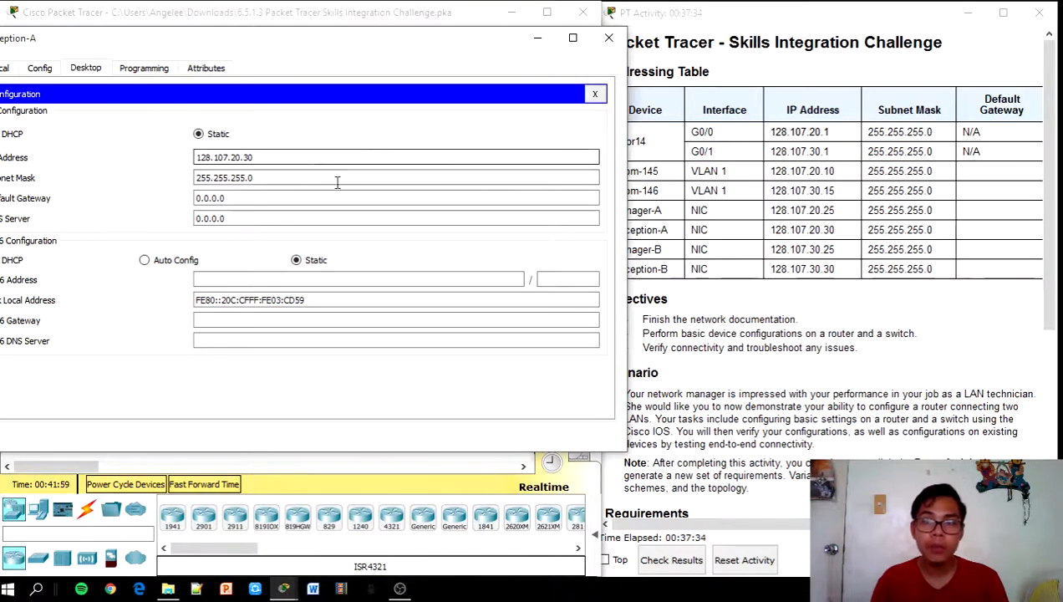
left_click(273, 197)
left_click_drag(272, 197, 143, 184)
key("BackSpace")
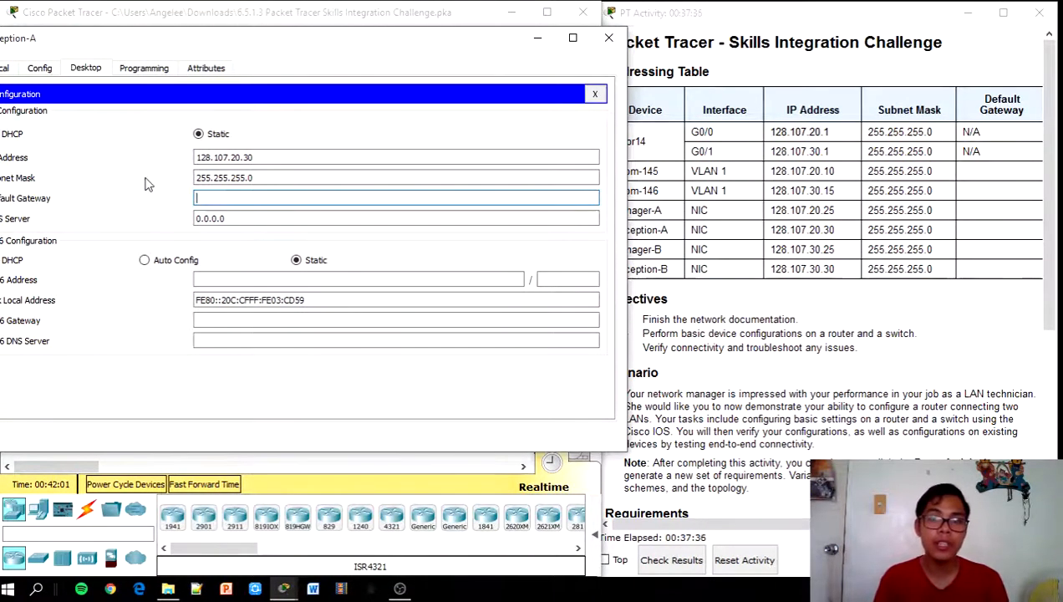
type("128.107.20.1")
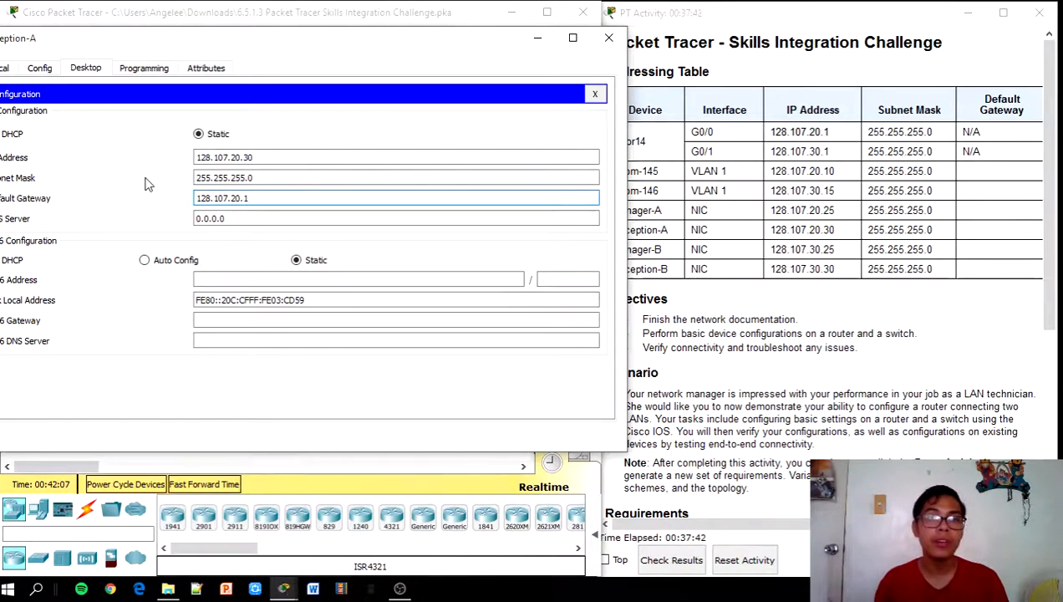
left_click(610, 38)
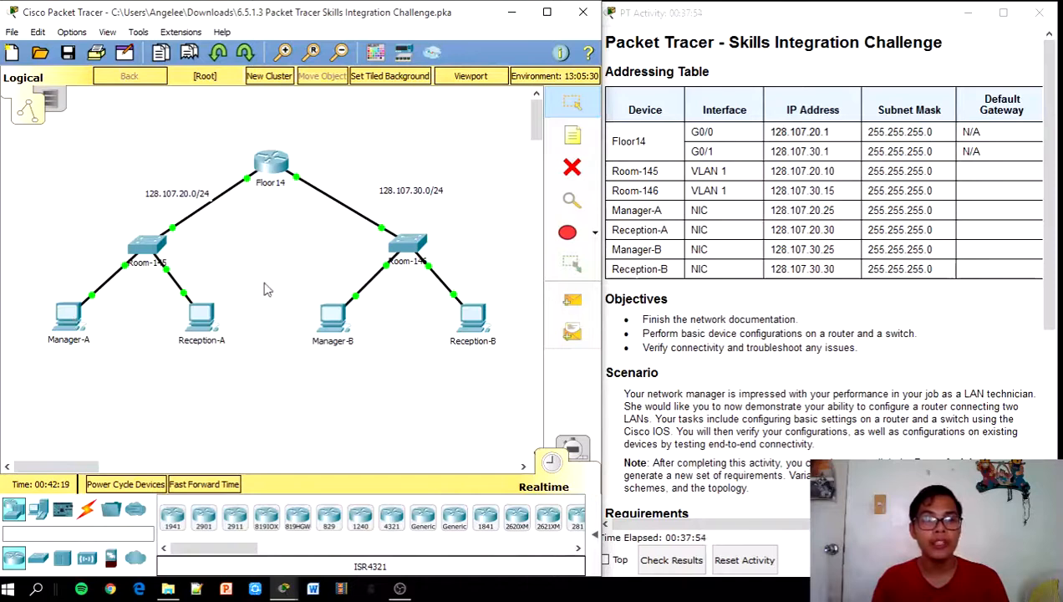
Step: Copy Manager-B's 128.107.30.25 from the table and ping it from Manager-A's command prompt
left_click_drag(835, 250, 789, 250)
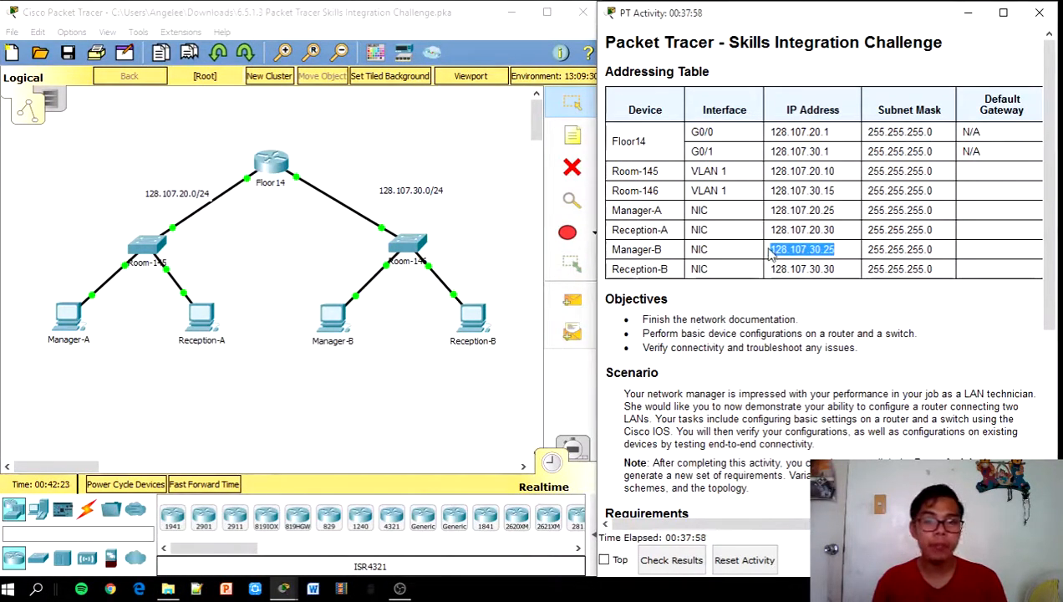
left_click(77, 314)
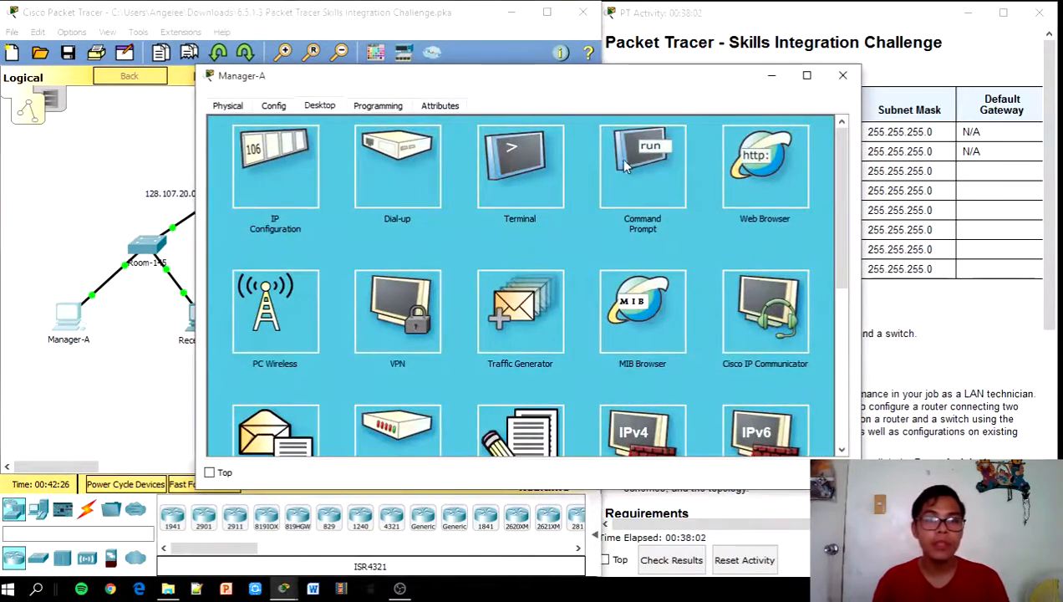
left_click(641, 166)
type("ping")
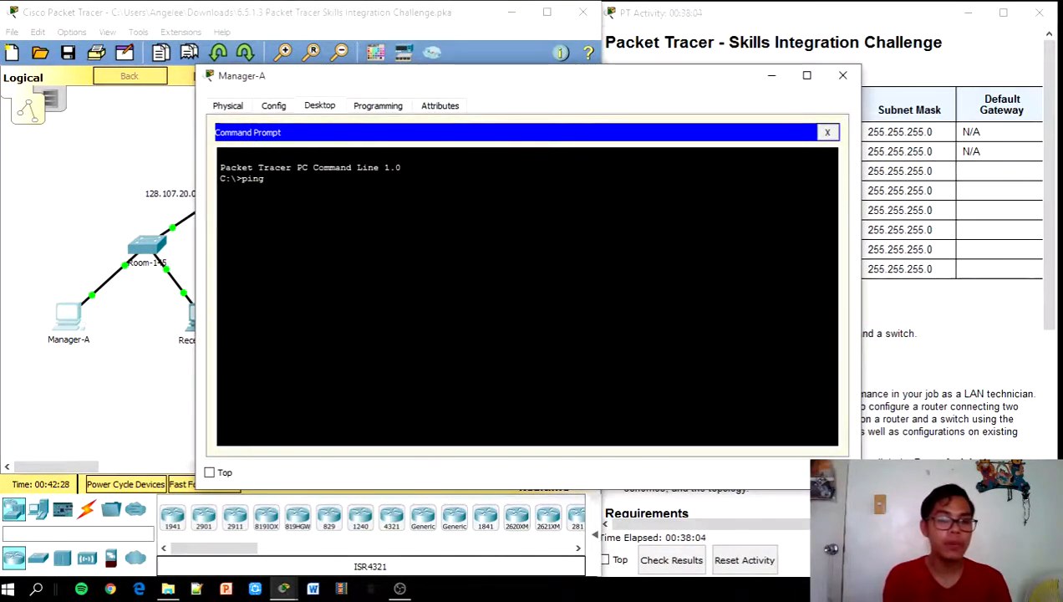
right_click(374, 210)
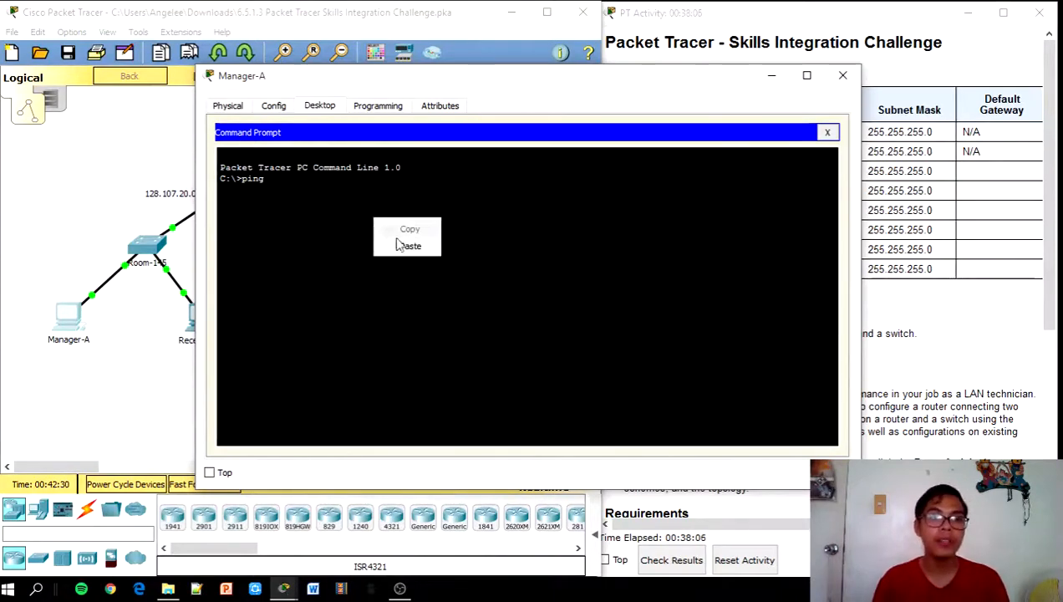
left_click(404, 235)
right_click(372, 204)
left_click(401, 235)
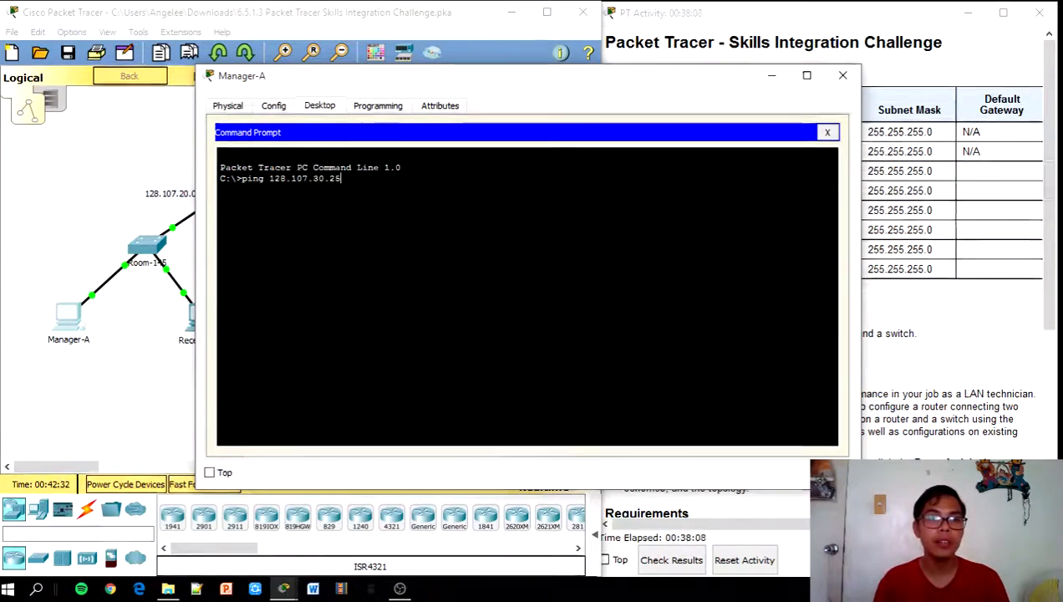
key("Return")
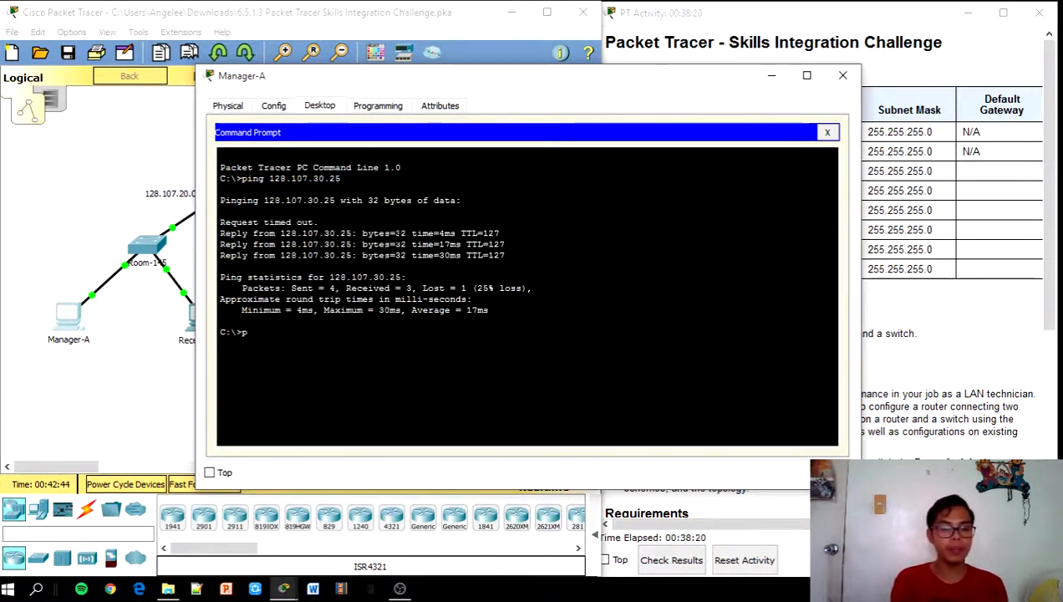
Step: Rerun ping 128.107.30.25 from Manager-A, getting 4 of 4 replies with 0% loss
type("ing")
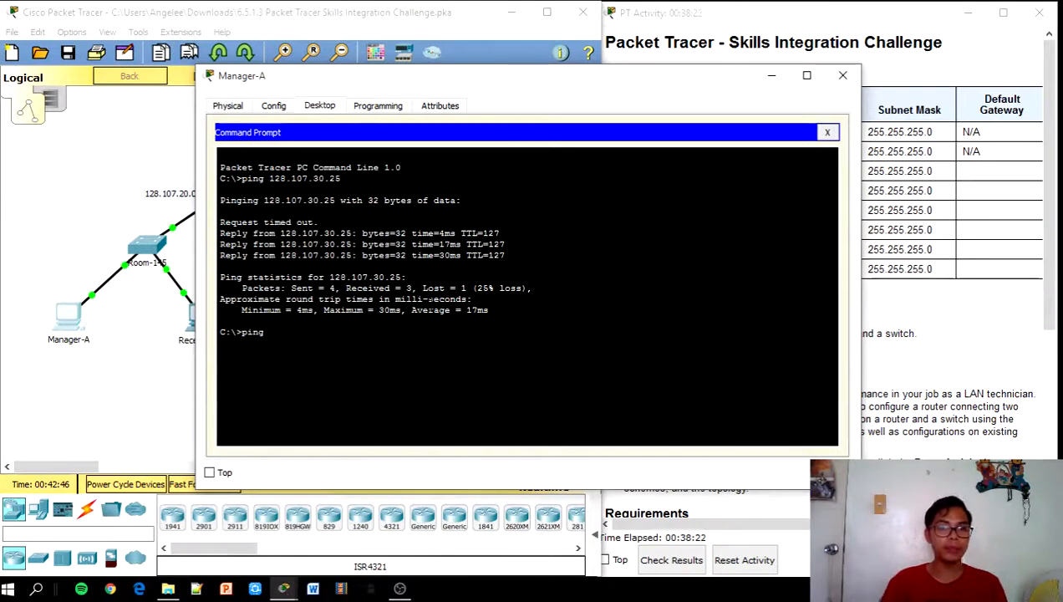
right_click(397, 335)
left_click(428, 364)
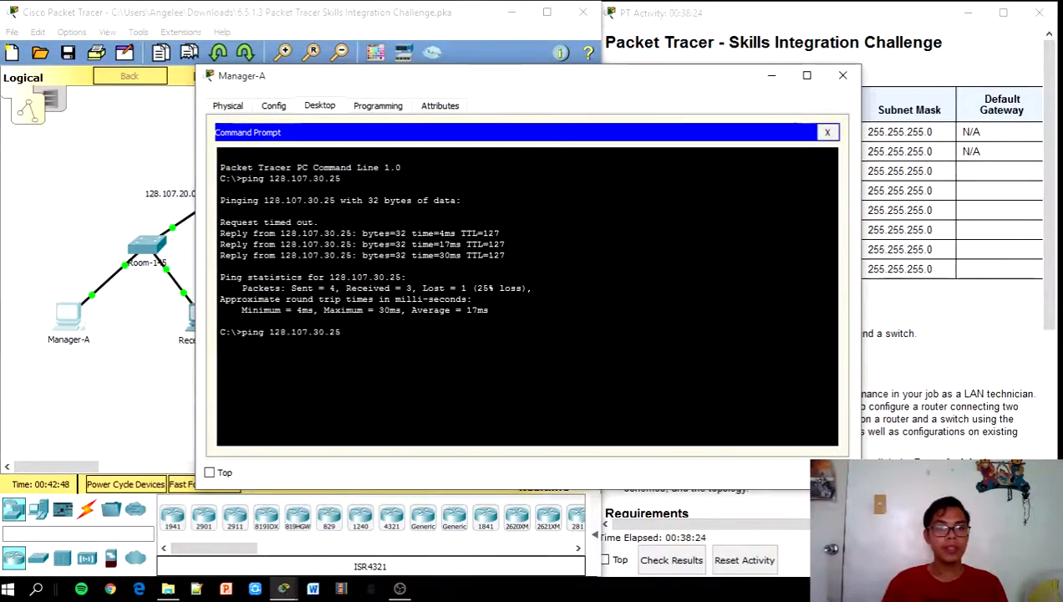
key("Return")
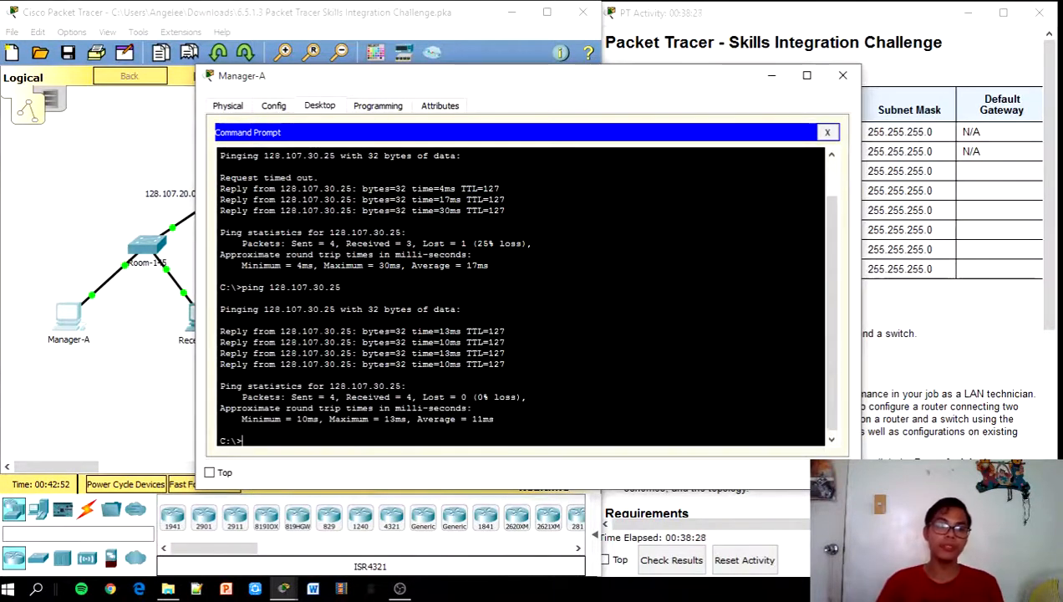
left_click(148, 390)
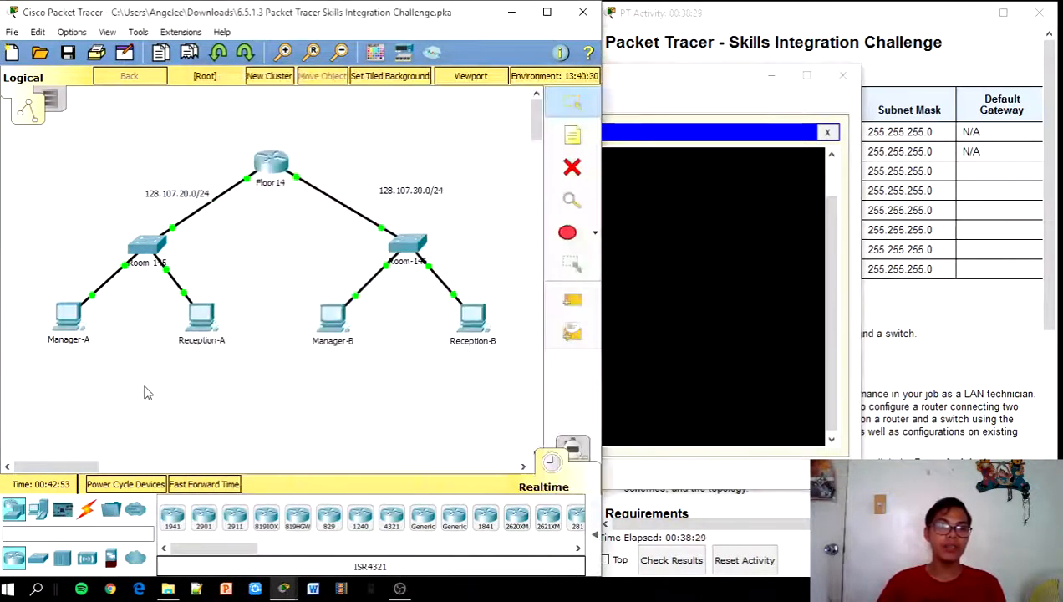
Step: From Reception-A's command prompt, run ping 128.107.30.25 using the pasted address
left_click(200, 326)
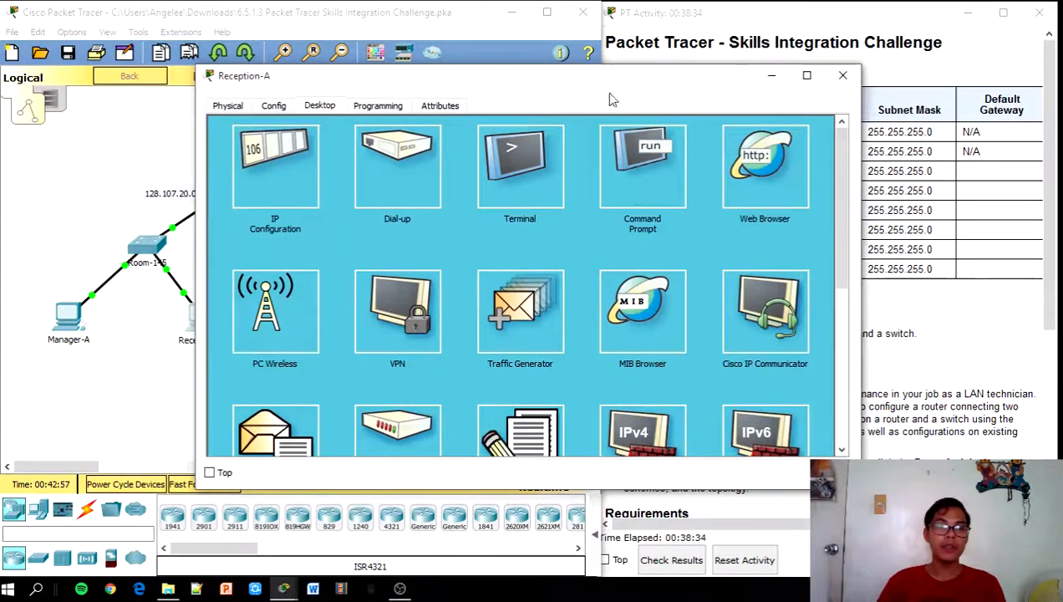
left_click(642, 167)
type("p")
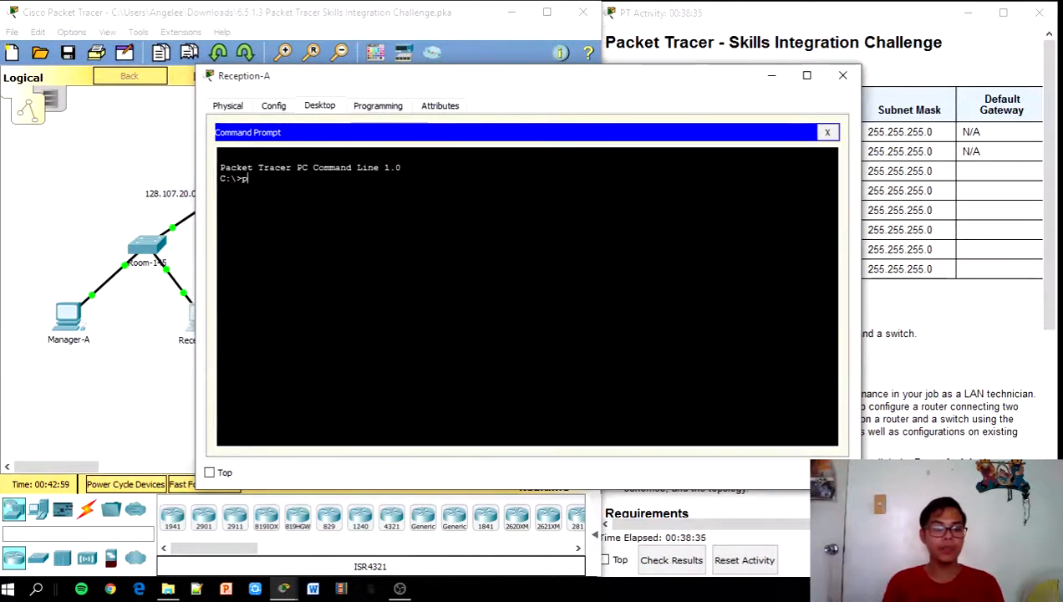
type("ing")
right_click(260, 217)
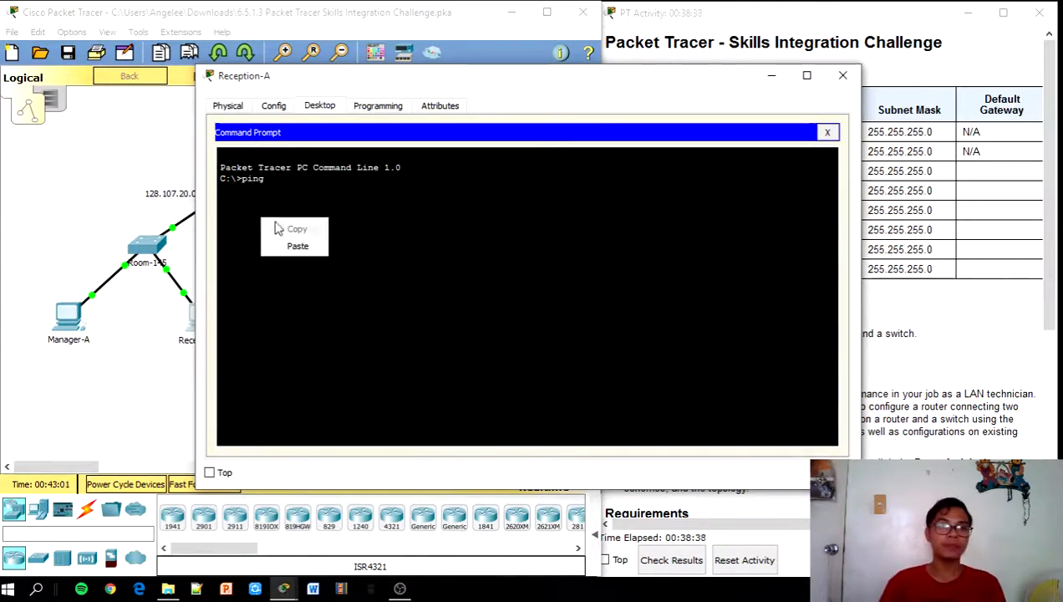
left_click(295, 244)
key("Return")
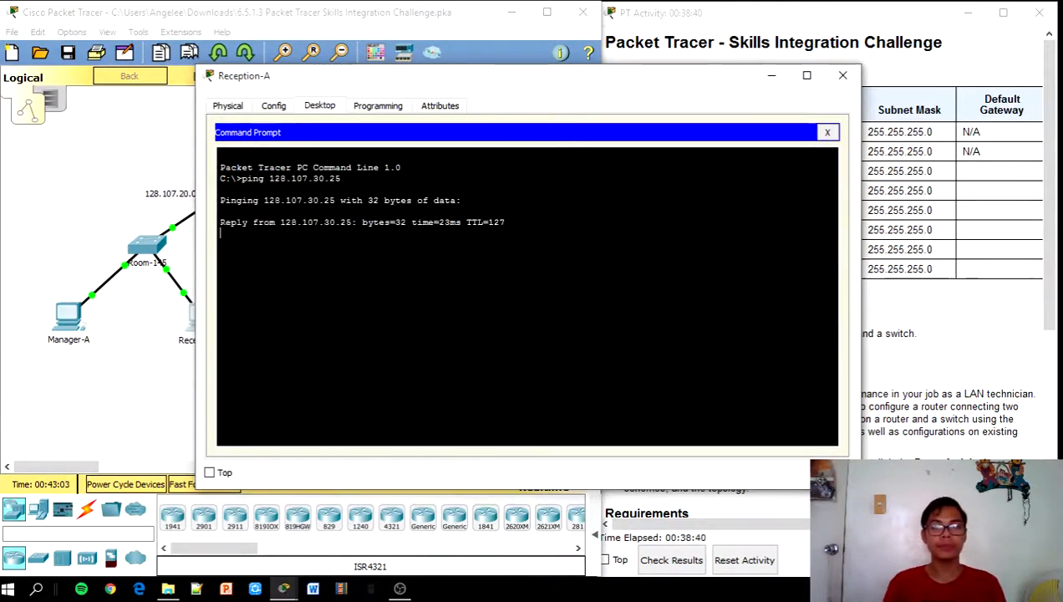